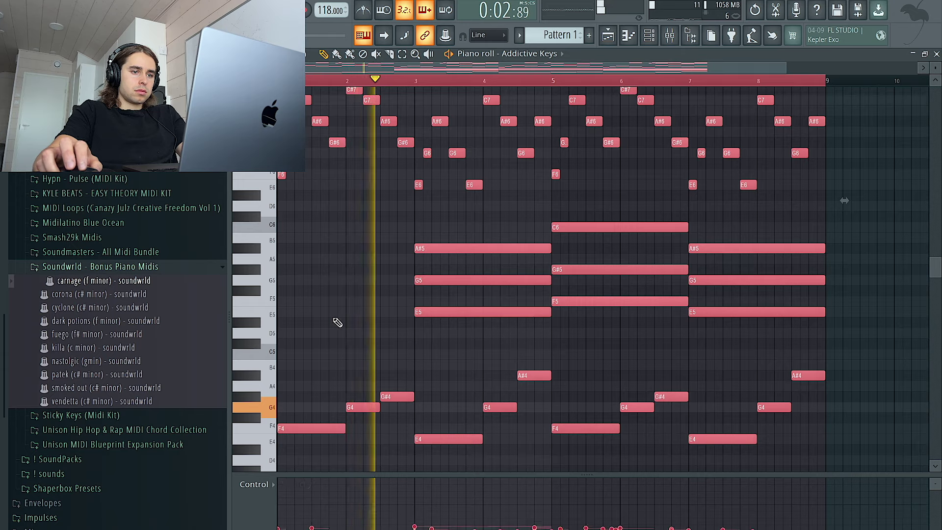
# - Delete the sustained chord notes between E5 and C6 from the Addictive Keys pattern
pyautogui.hotkey('ctrl', 'd')
pyautogui.rightClick(420, 248)
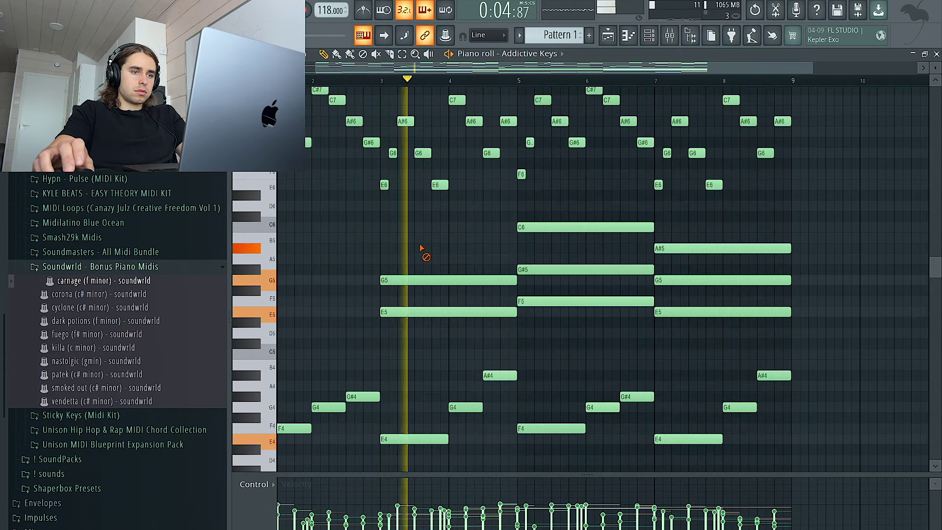
pyautogui.scroll(-2, 420, 335)
pyautogui.rightClick(518, 229)
pyautogui.hotkey('ctrl', 'z')
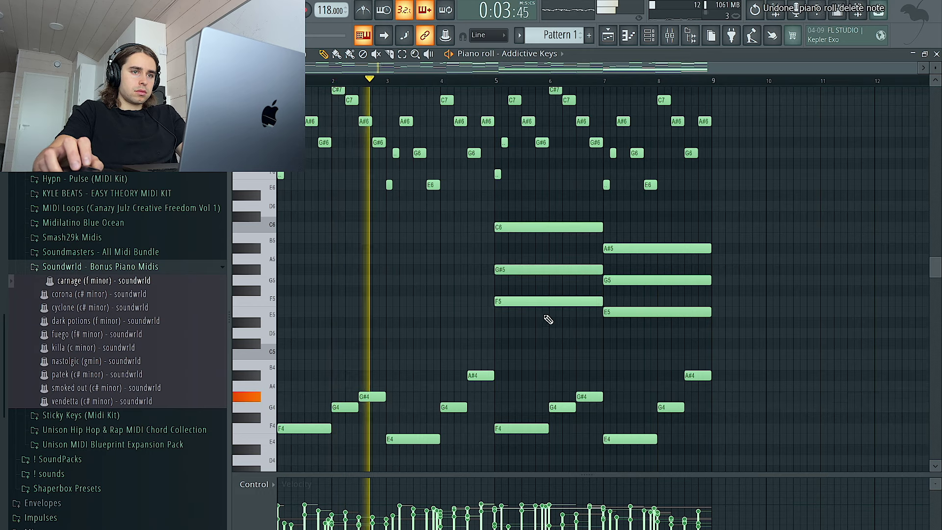
pyautogui.rightClick(530, 226)
pyautogui.rightClick(627, 280)
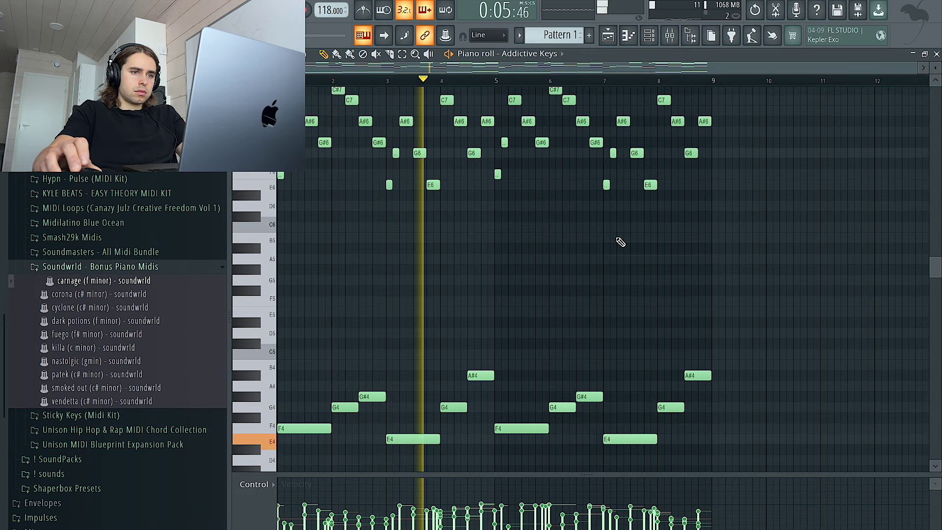
# - Select only the low bass notes of the Addictive Keys pattern and transpose them down one octave
pyautogui.scroll(-3, 525, 294)
pyautogui.hotkey('ctrl', 'a')
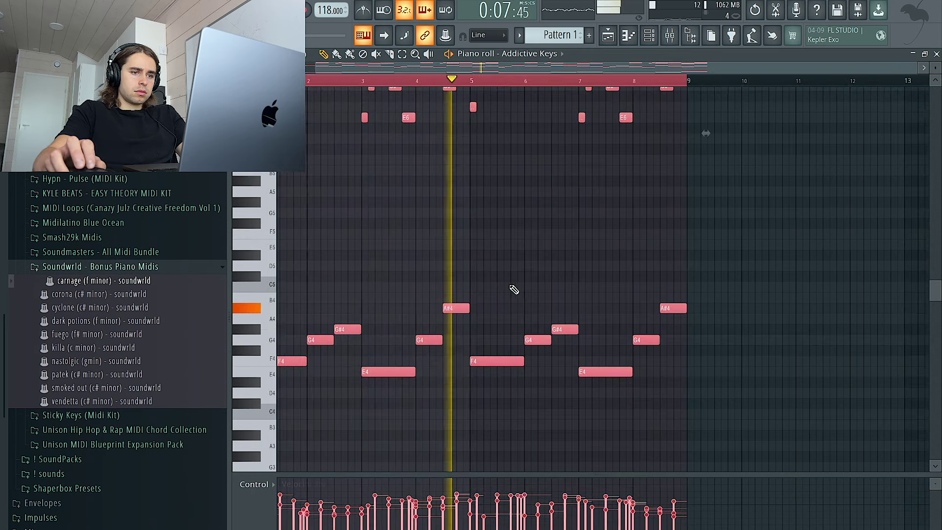
pyautogui.scroll(4, 715, 293)
pyautogui.scroll(4, 716, 294)
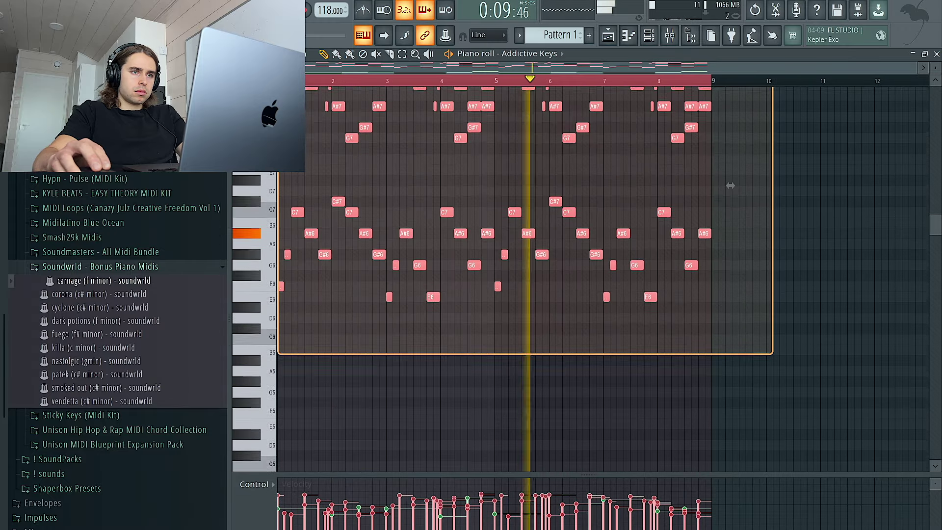
pyautogui.scroll(-7, 506, 243)
pyautogui.moveTo(776, 408); pyautogui.dragTo(299, 309)
pyautogui.press('space')
pyautogui.hotkey('ctrl', 'Down')
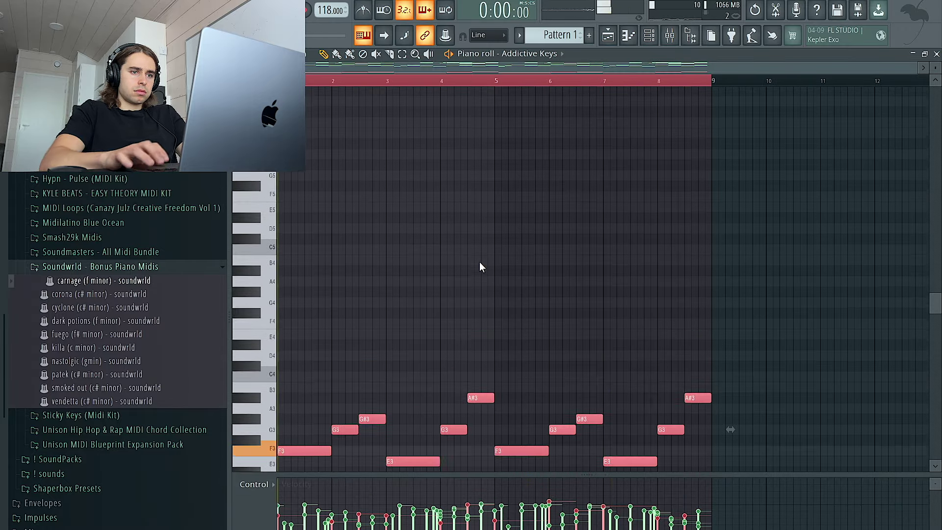
pyautogui.hscroll(1, 480, 262)
pyautogui.hscroll(-1, 480, 262)
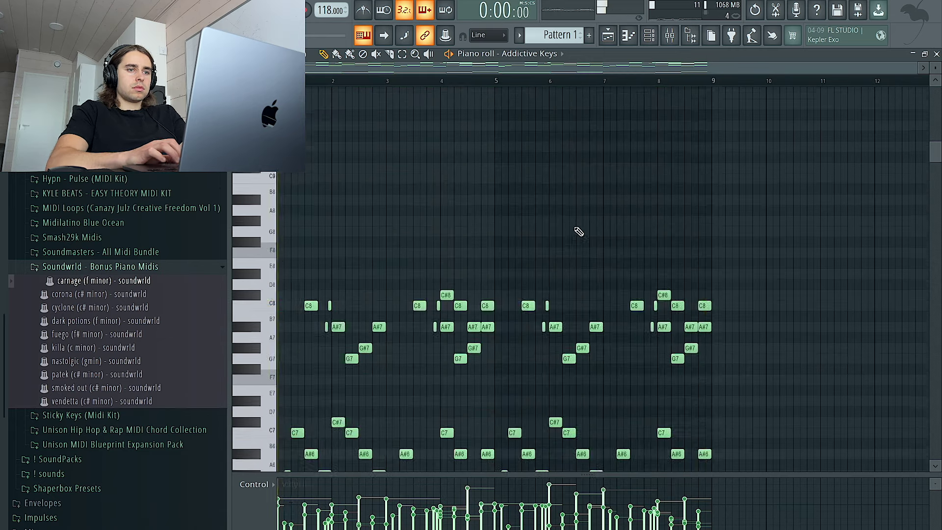
# - Delete all the low bass notes from the Addictive Keys pattern and play back the remaining melody
pyautogui.scroll(-12, 554, 220)
pyautogui.moveTo(763, 442); pyautogui.dragTo(272, 192)
pyautogui.press('Delete')
pyautogui.press('space')
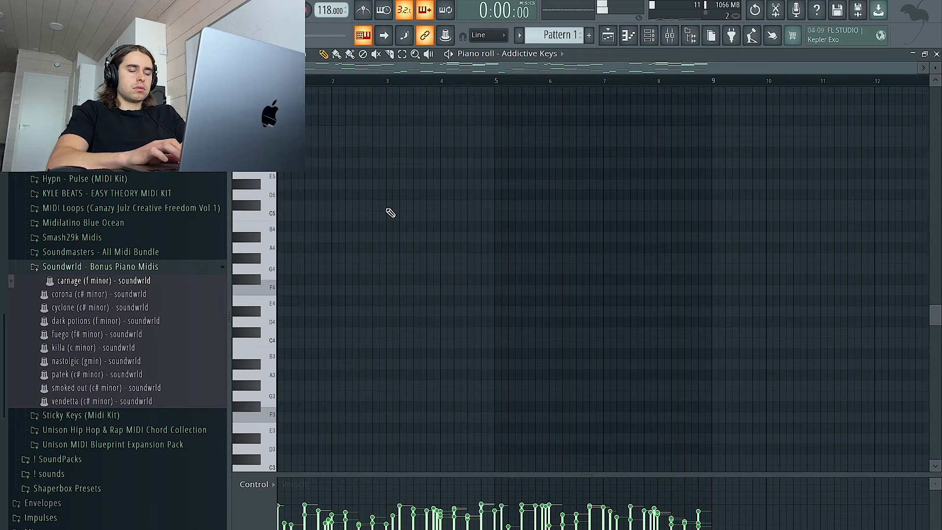
pyautogui.press('space')
pyautogui.scroll(8, 388, 212)
pyautogui.scroll(3, 297, 228)
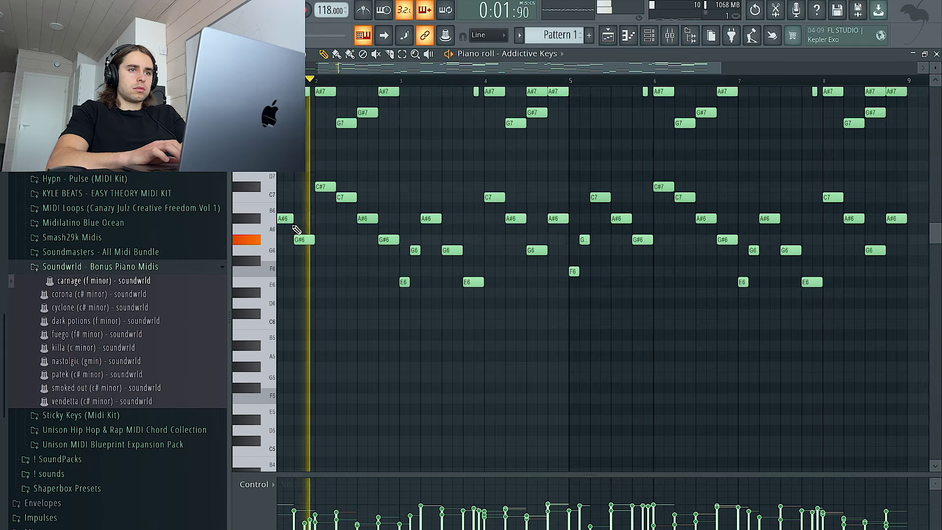
pyautogui.scroll(-3, 324, 217)
# - Load the HalfTime effect into the first slot of mixer track Insert 1
pyautogui.click(648, 35)
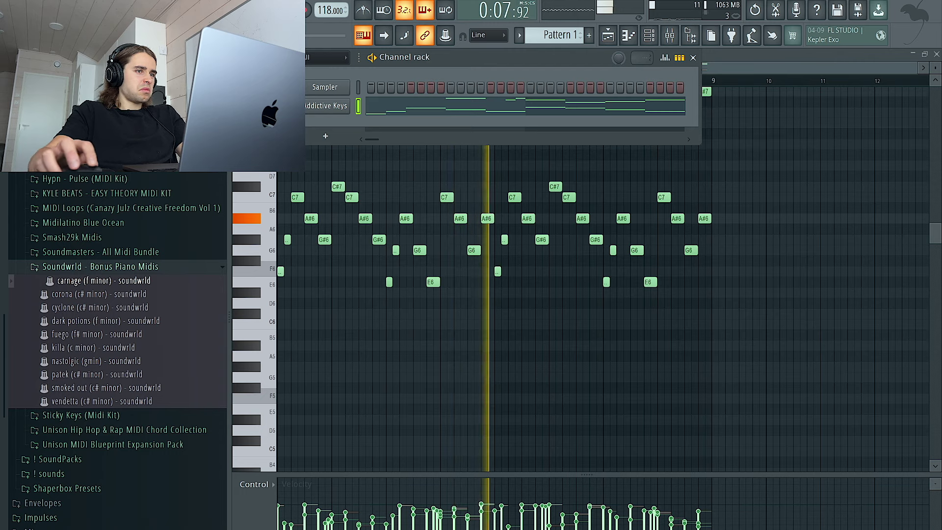
pyautogui.click(675, 38)
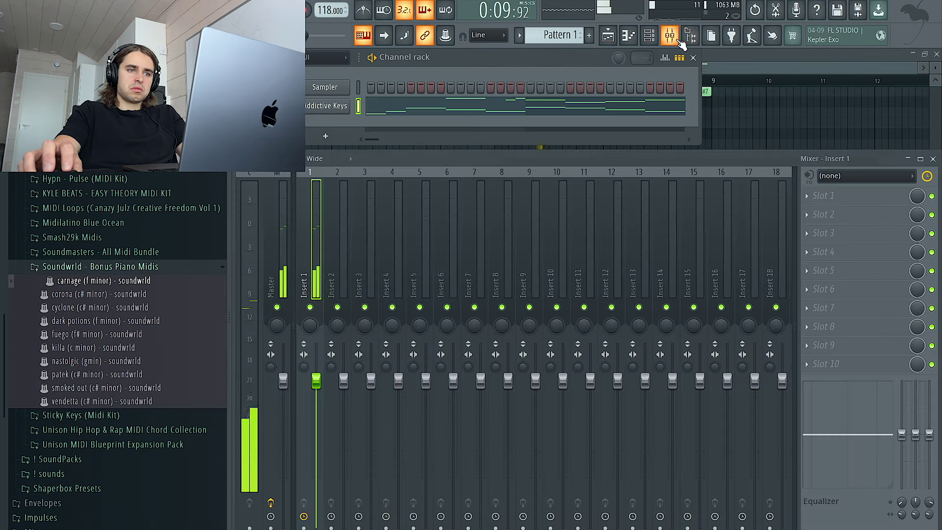
pyautogui.click(821, 195)
pyautogui.click(530, 198)
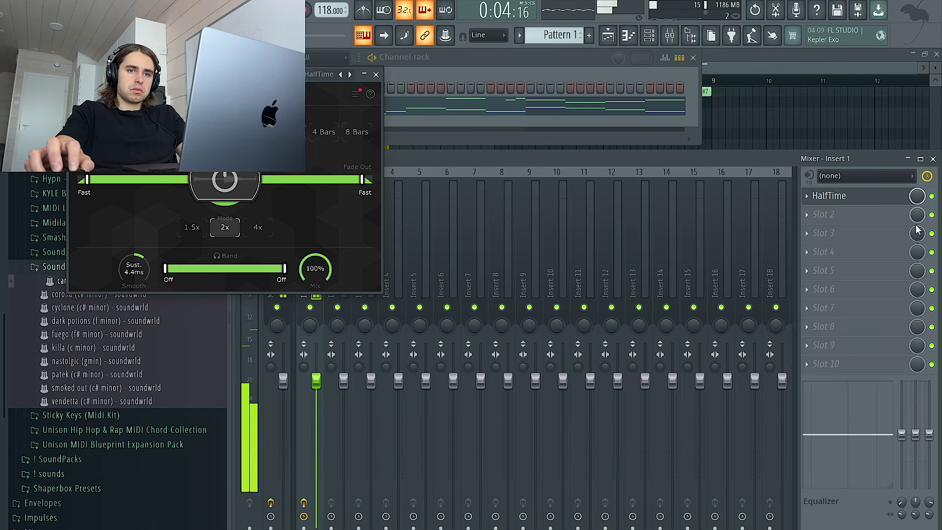
# - Load Fruity Parametric EQ 2 into the third slot of Insert 1 and cut the low frequencies with its first band
pyautogui.click(865, 235)
pyautogui.click(693, 273)
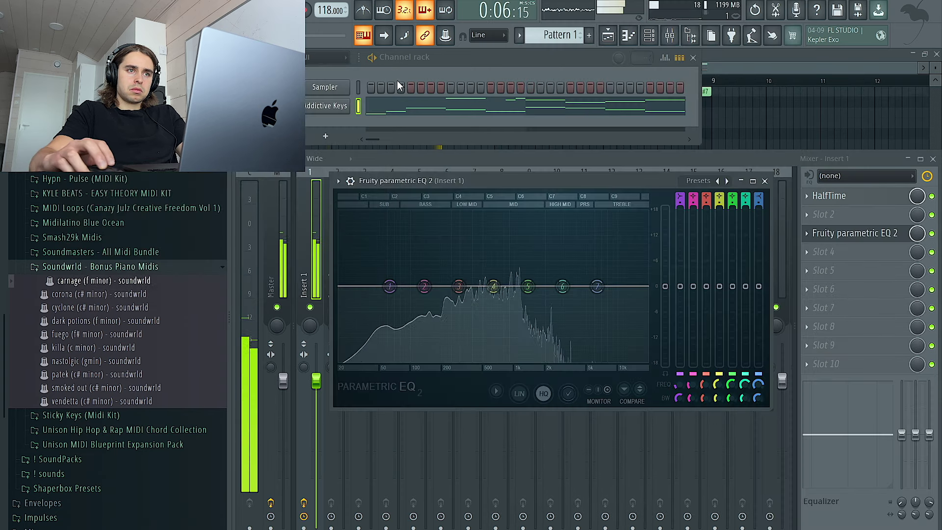
pyautogui.click(863, 236)
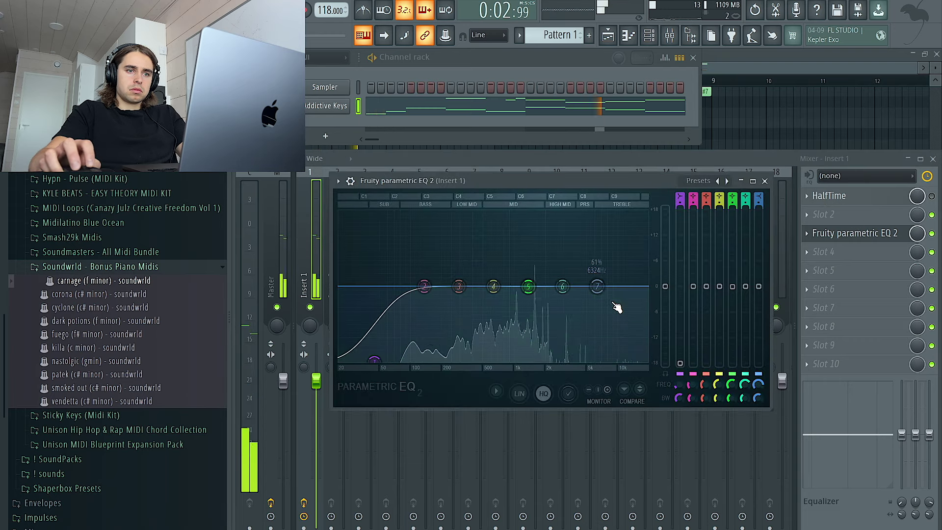
# - Try the Addictive Keys melody two octaves lower during playback and restore its original octave
pyautogui.press('F7')
pyautogui.press('space')
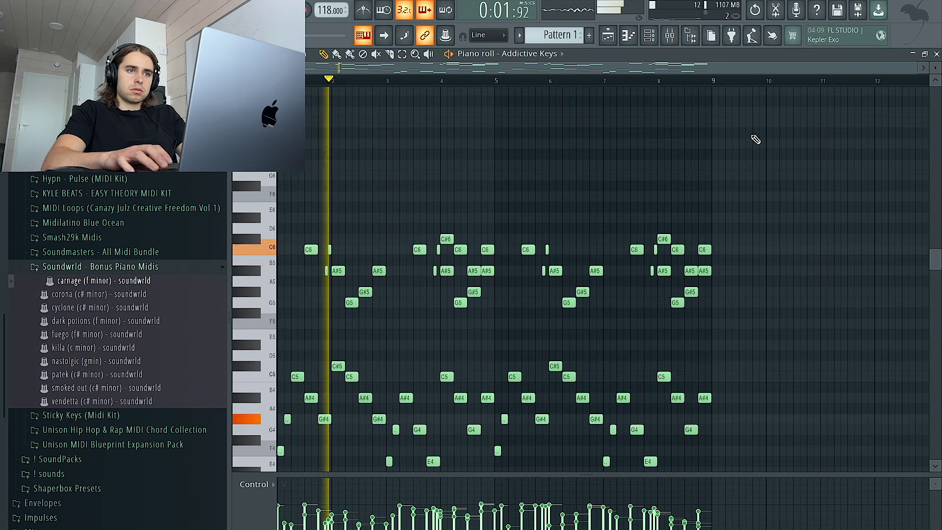
pyautogui.hotkey('ctrl', 'Up')
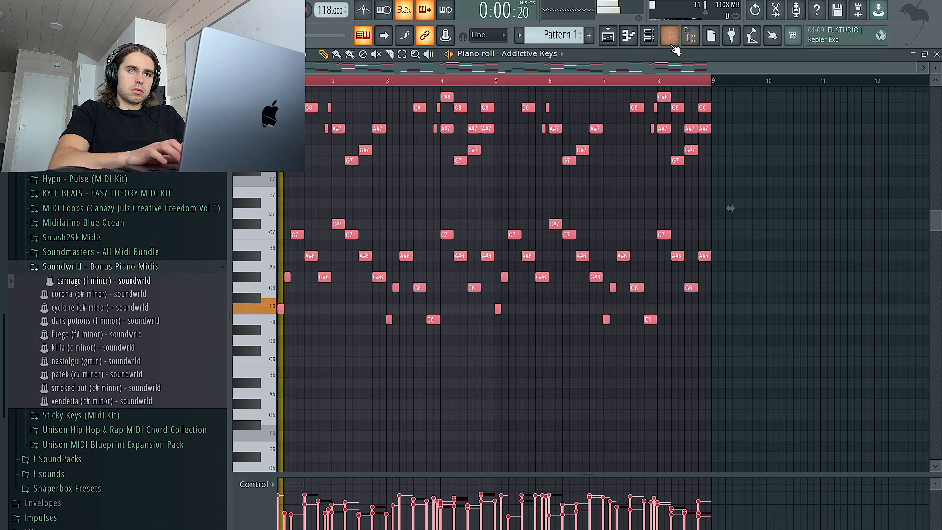
# - Add the Heavy 808 sample from the drum kit as a new channel and enable Cut itself for it
pyautogui.click(651, 35)
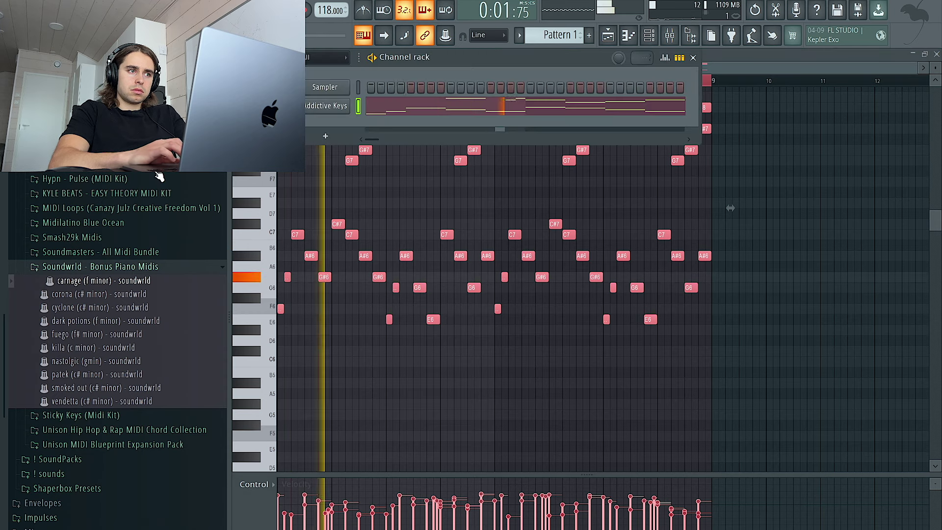
pyautogui.scroll(5, 153, 187)
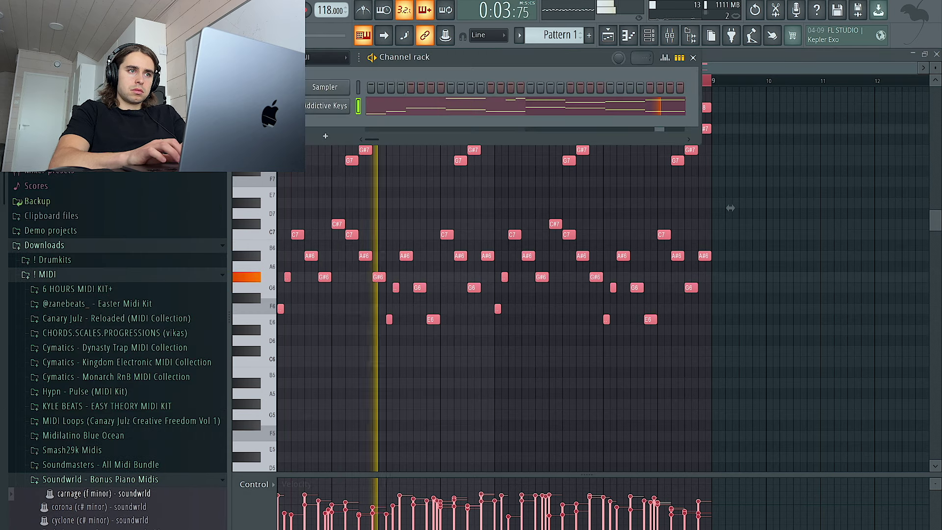
pyautogui.click(95, 263)
pyautogui.click(116, 364)
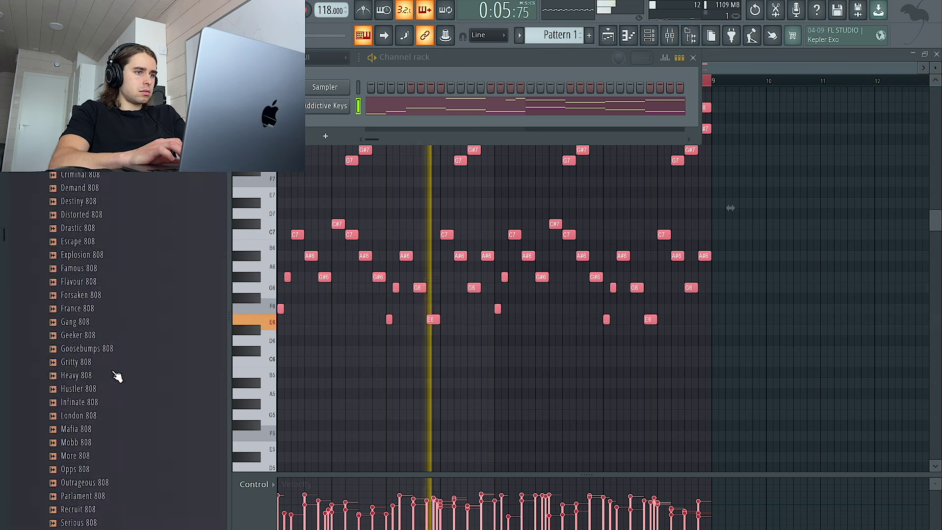
pyautogui.moveTo(116, 375); pyautogui.dragTo(309, 124)
pyautogui.rightClick(309, 125)
pyautogui.click(360, 221)
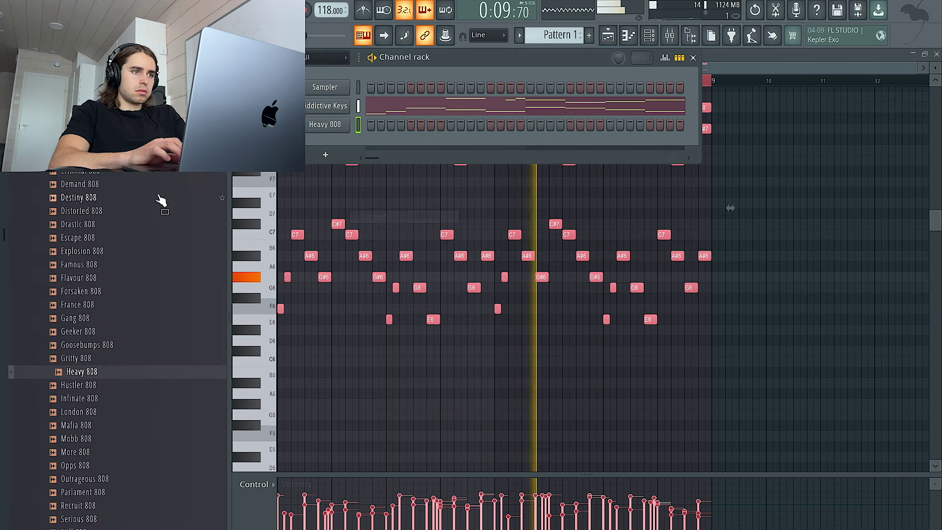
# - Audition Destiny 808 and Distorted 808, and replace the Heavy 808 channel's sample with Distorted 808
pyautogui.click(148, 197)
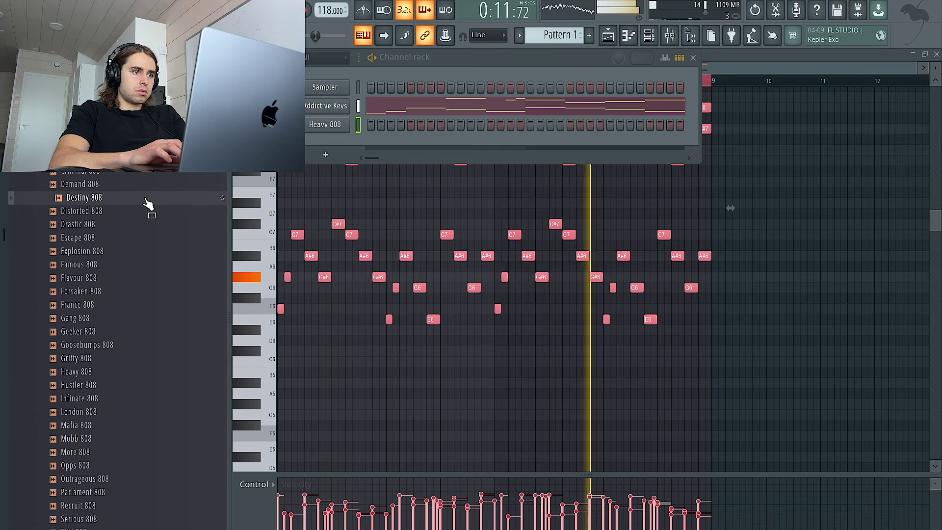
pyautogui.click(142, 211)
pyautogui.moveTo(142, 212); pyautogui.dragTo(316, 141)
# - Set up the envelope of the Distorted 808 channel and close its settings window
pyautogui.click(281, 104)
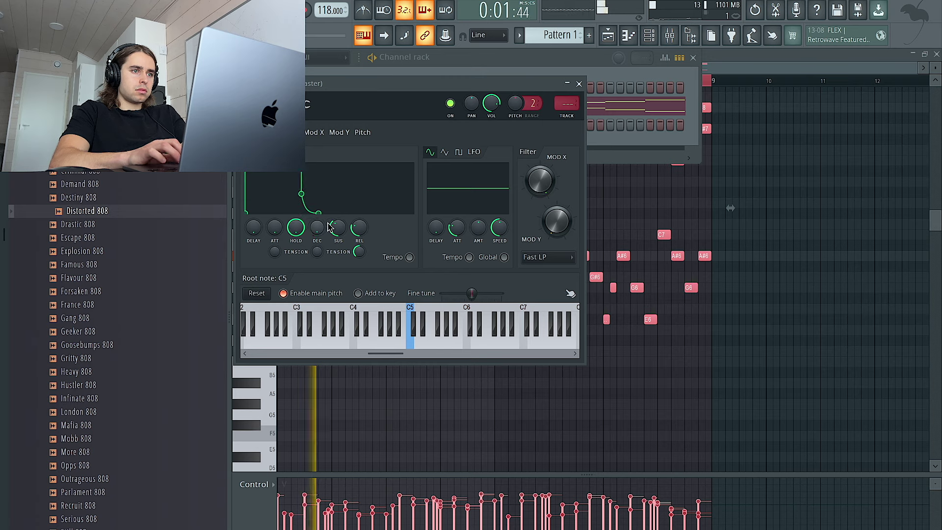
pyautogui.click(258, 104)
pyautogui.press('space')
pyautogui.click(579, 83)
# - Audition the drum kit's hi-hats, add Highway Hihat as a new channel and fill it every two steps
pyautogui.click(115, 147)
pyautogui.click(114, 269)
pyautogui.click(118, 310)
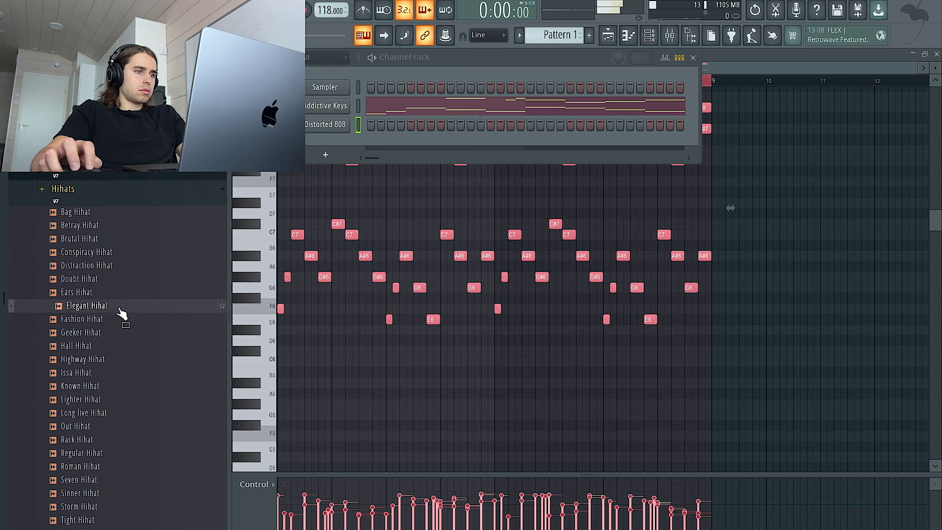
pyautogui.moveTo(119, 368); pyautogui.dragTo(418, 155)
pyautogui.press('space')
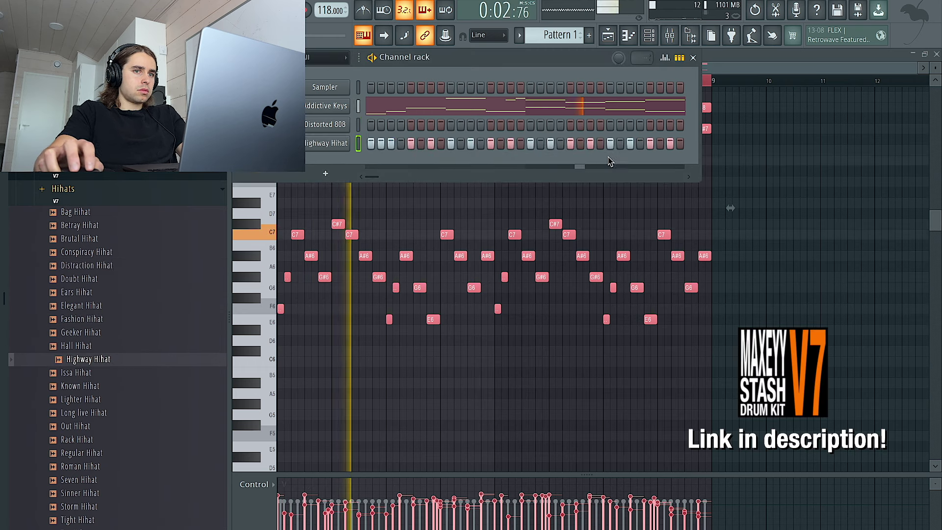
# - Open the Highway Hihat notes in the piano roll and repeat the two-bar pattern to fill eight bars
pyautogui.rightClick(334, 143)
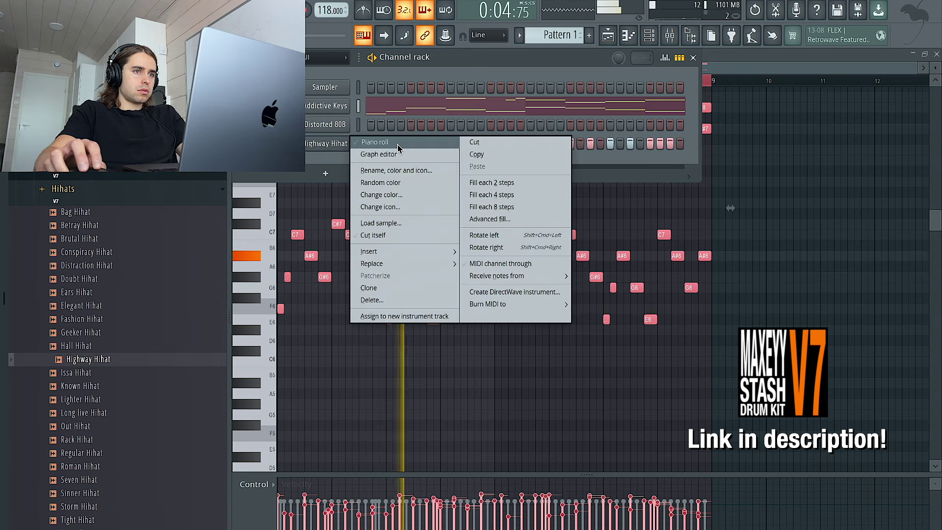
pyautogui.click(397, 144)
pyautogui.press('space')
pyautogui.press('space')
pyautogui.scroll(-6, 494, 176)
pyautogui.moveTo(862, 325); pyautogui.dragTo(395, 216)
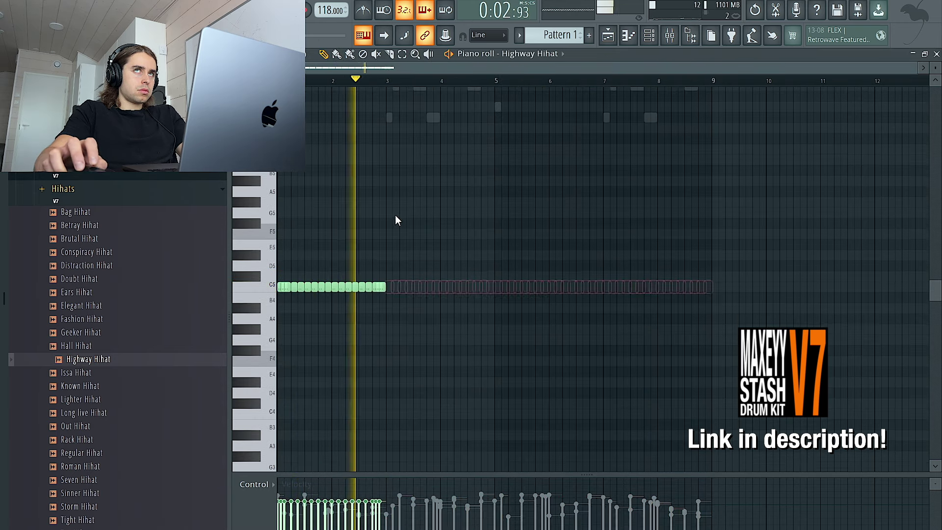
pyautogui.keyDown('ctrl'); pyautogui.click(401, 212); pyautogui.keyUp('ctrl')
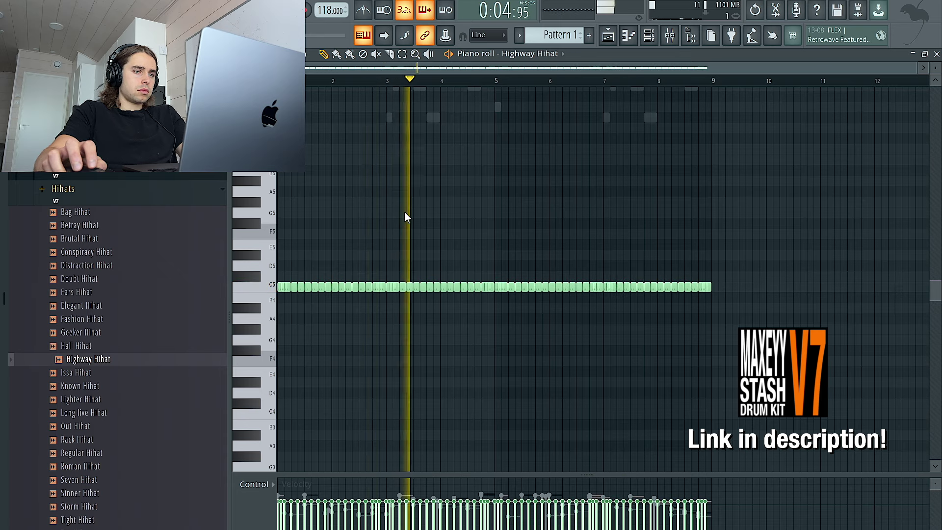
# - Chop selected hi-hat notes into 1/6-beat rolls, starting with the one at bar 4
pyautogui.scroll(3, 460, 212)
pyautogui.click(427, 286)
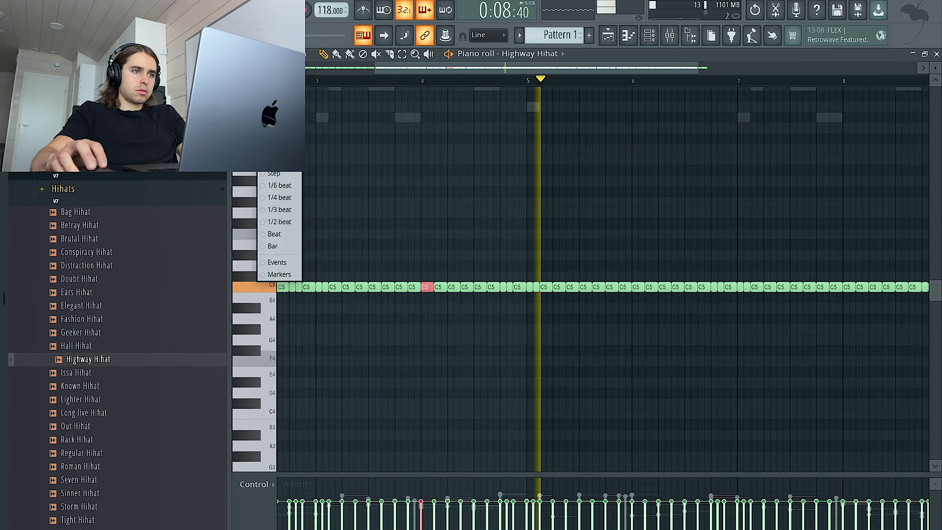
pyautogui.click(279, 186)
pyautogui.hotkey('ctrl', 'u')
pyautogui.scroll(-3, 492, 264)
pyautogui.click(689, 287)
pyautogui.moveTo(689, 288); pyautogui.dragTo(719, 357)
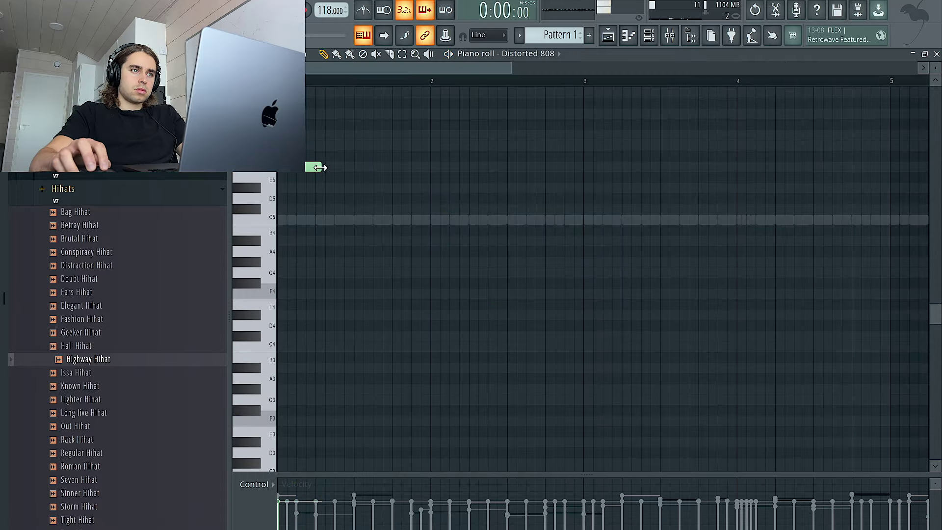
# - Place three F5 notes across the first bar of the Distorted 808 channel, extending the last one into bar 2
pyautogui.press('space')
pyautogui.keyDown('ctrl'); pyautogui.click(306, 166); pyautogui.keyUp('ctrl')
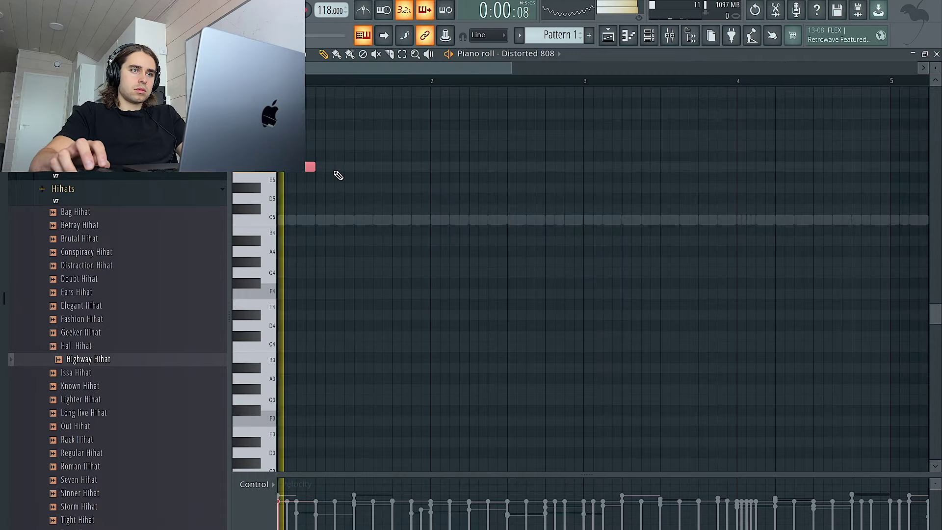
pyautogui.click(343, 167)
pyautogui.click(394, 167)
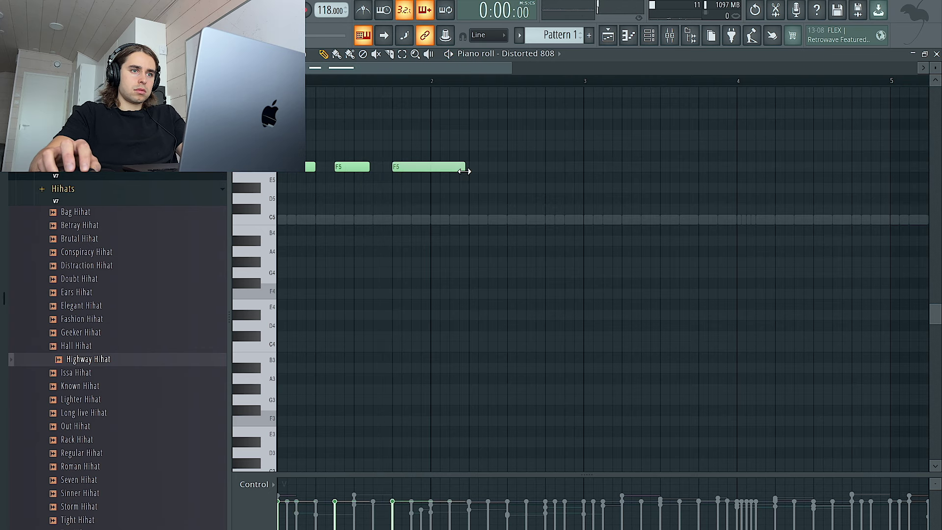
pyautogui.moveTo(459, 169); pyautogui.dragTo(462, 169)
pyautogui.rightClick(350, 168)
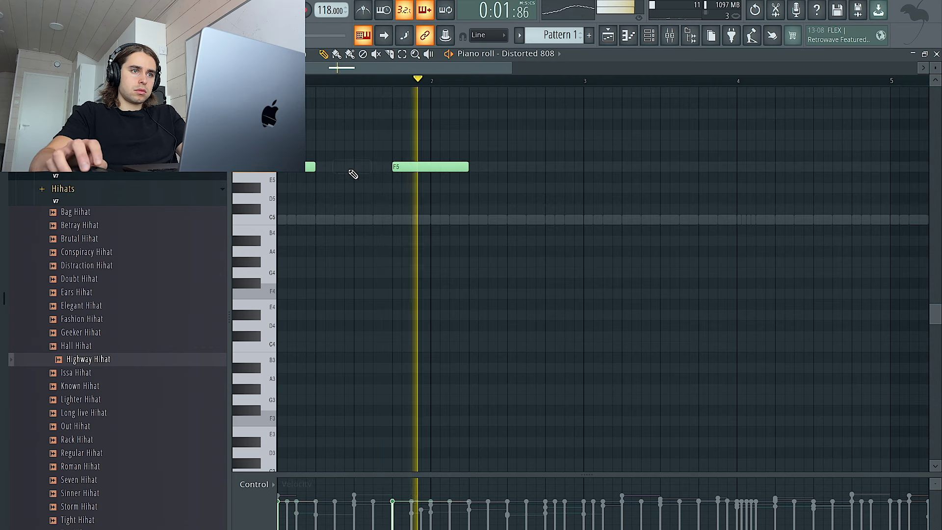
pyautogui.press('space')
pyautogui.hscroll(1, 364, 165)
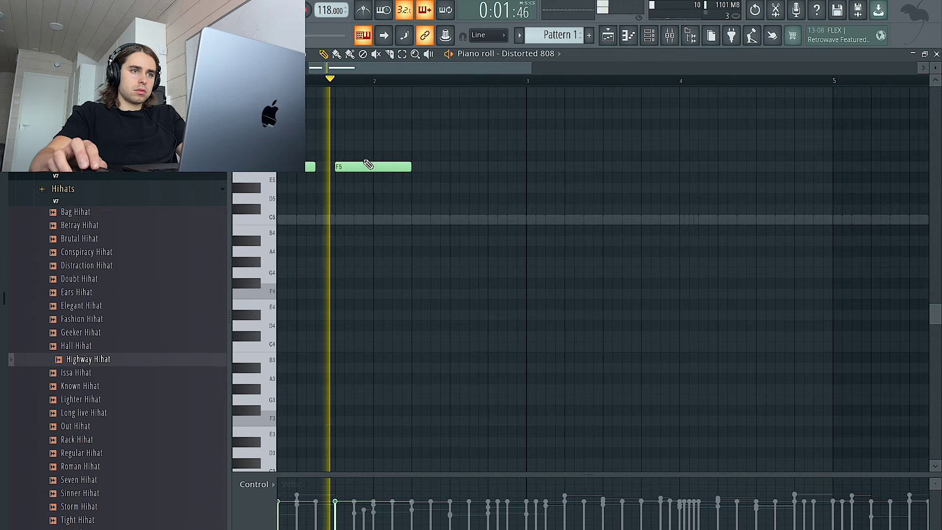
# - Continue the Distorted 808 line through bar 2 with two F5 notes and a short C5 just before bar 3
pyautogui.press('space')
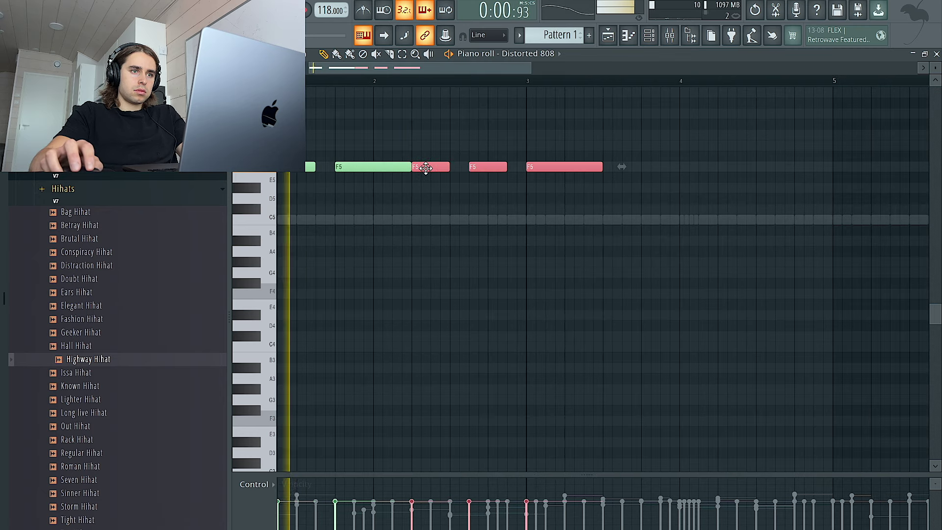
pyautogui.click(485, 156)
pyautogui.press('space')
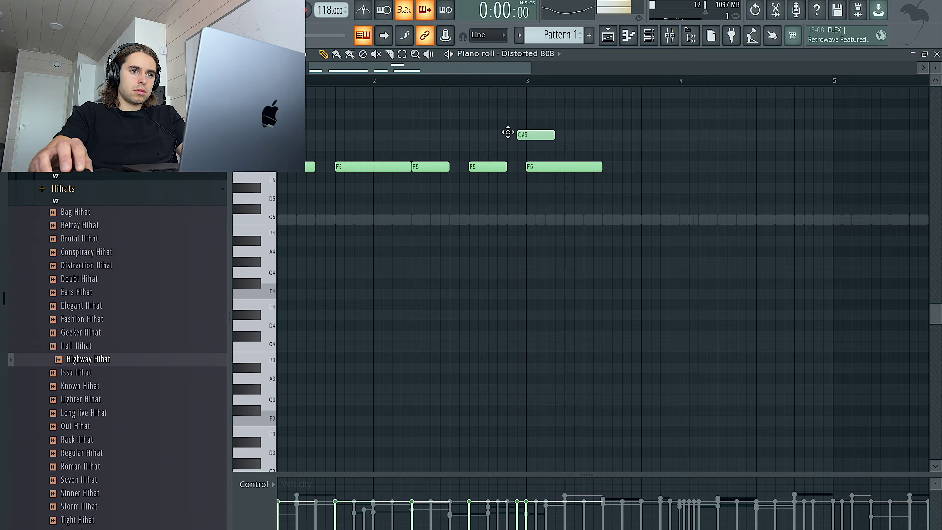
pyautogui.rightClick(513, 96)
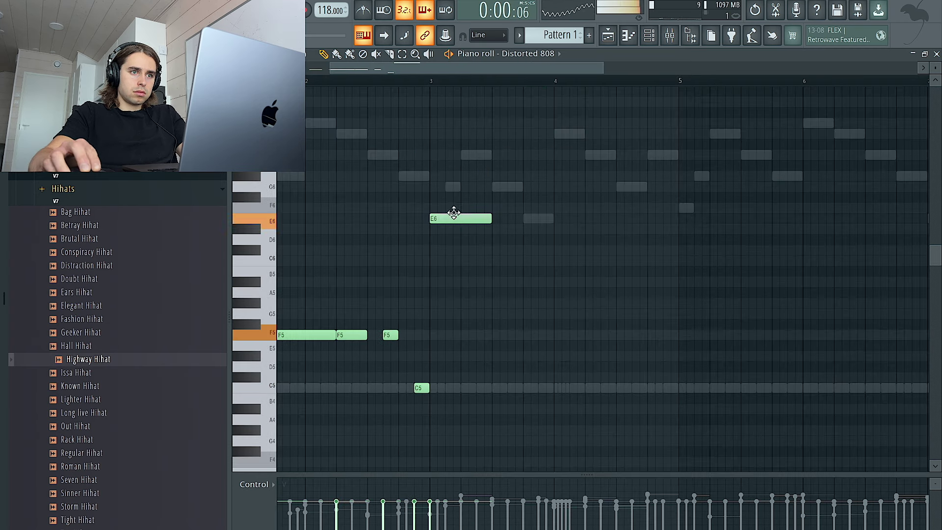
# - Place a half-bar E note at the start of bar 3, matching the melody, and lower it one octave to E5
pyautogui.moveTo(454, 185); pyautogui.dragTo(456, 218)
pyautogui.keyDown('ctrl'); pyautogui.click(455, 220); pyautogui.keyUp('ctrl')
pyautogui.hotkey('ctrl', 'Down')
pyautogui.keyDown('ctrl'); pyautogui.click(502, 221); pyautogui.keyUp('ctrl')
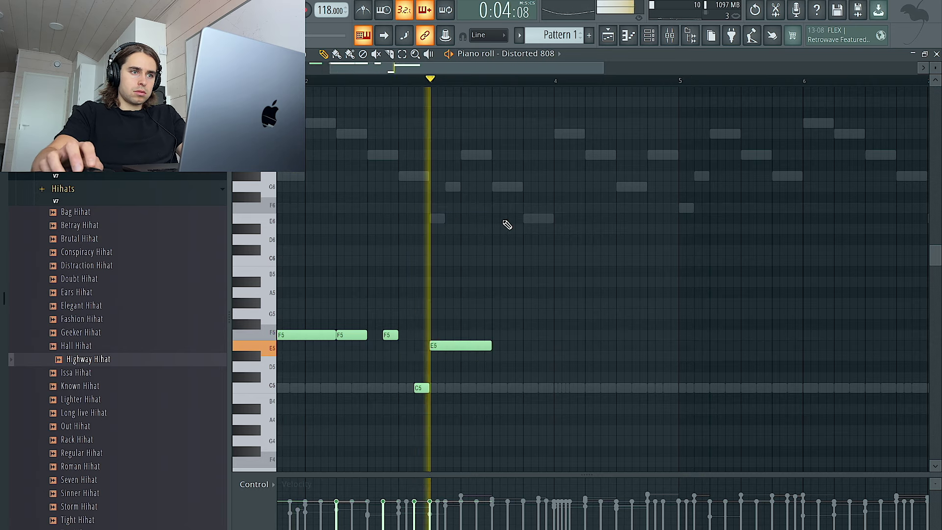
pyautogui.scroll(-1, 526, 284)
pyautogui.press('space')
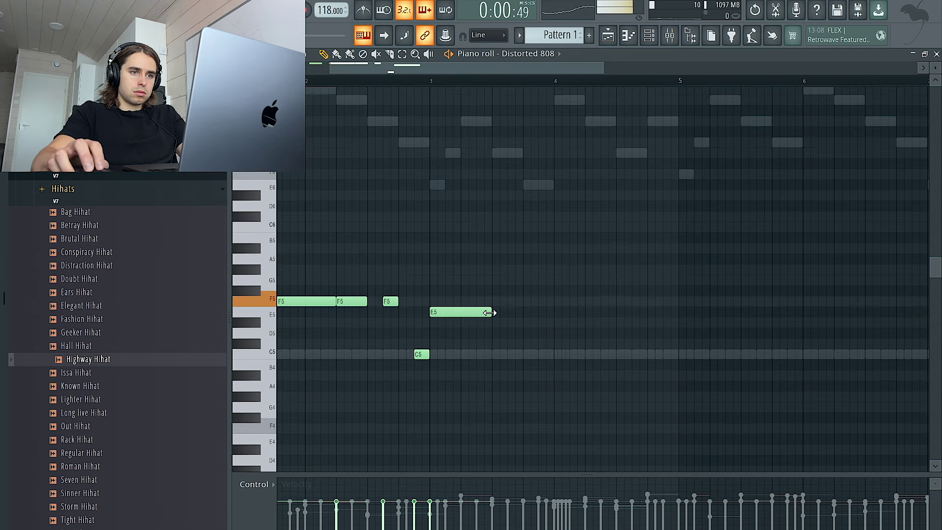
pyautogui.scroll(-3, 487, 311)
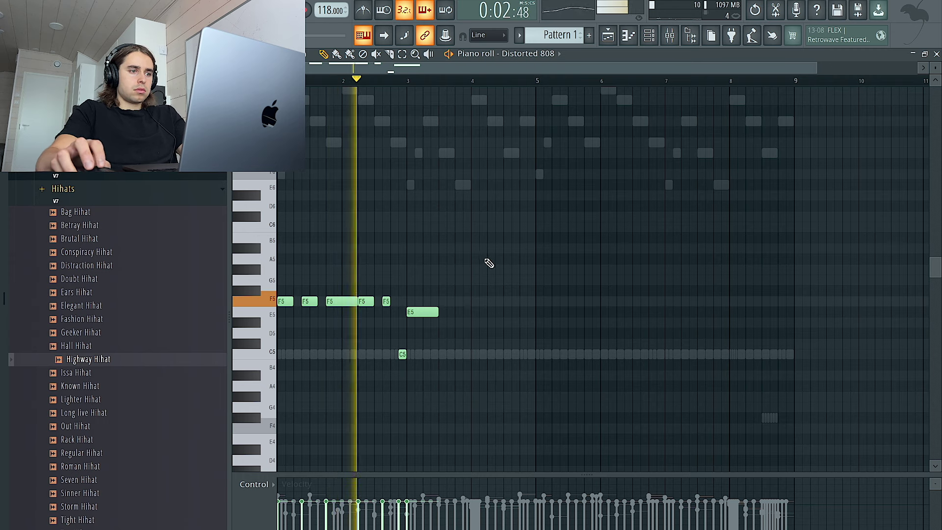
# - Add two more E5 notes across bars 3 and 4 and a G5 at the end of bar 4
pyautogui.click(456, 316)
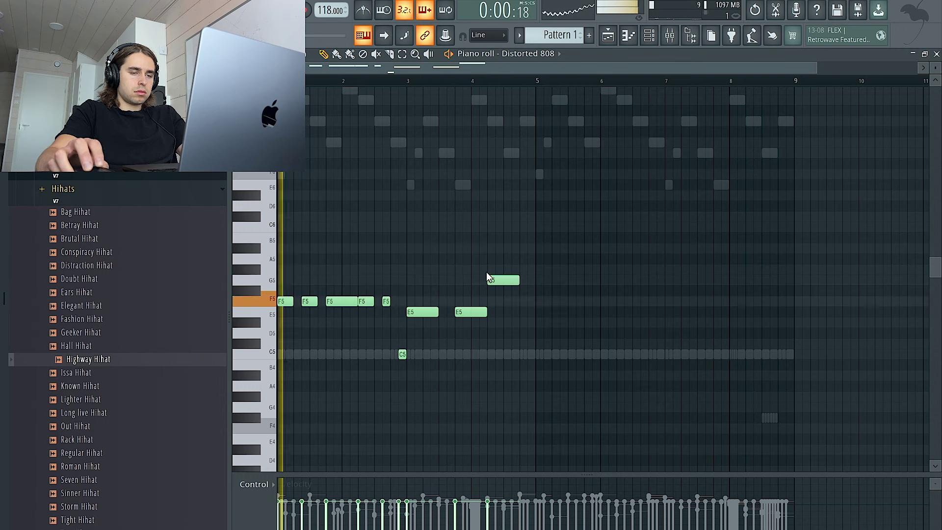
pyautogui.moveTo(501, 280); pyautogui.dragTo(474, 314)
pyautogui.click(512, 280)
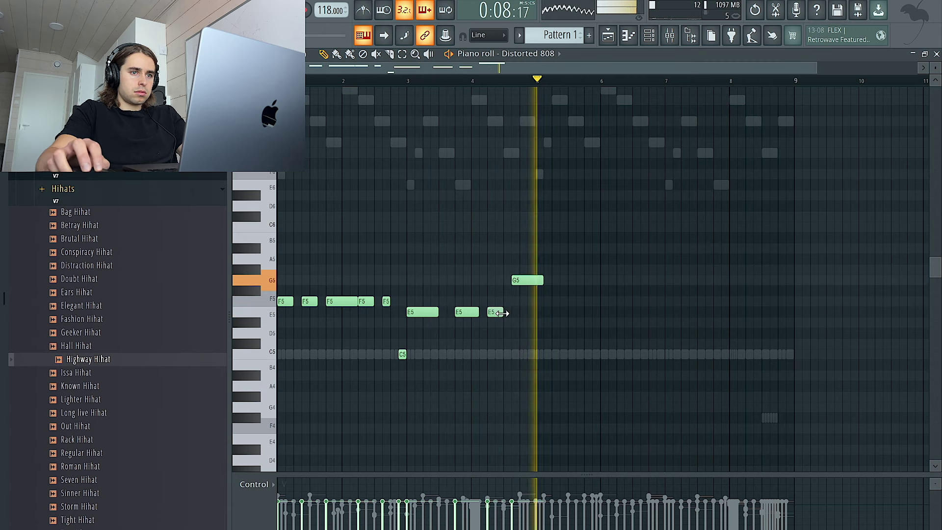
# - Duplicate the four-bar Distorted 808 pattern to fill eight bars and clear the selection
pyautogui.hotkey('ctrl', 'a')
pyautogui.hotkey('ctrl', 'b')
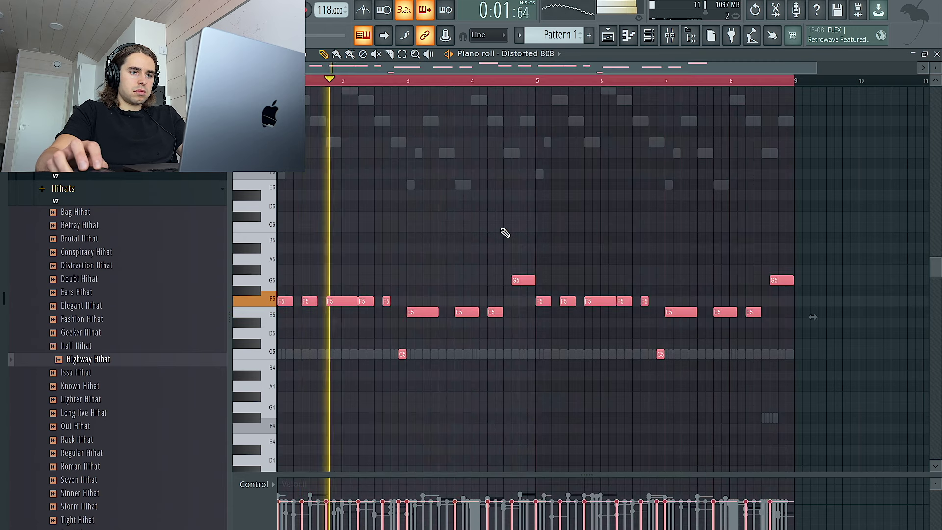
pyautogui.hotkey('ctrl', 'd')
# - Try Bag Hihat in the Distorted 808 channel and load Distorted 808 back into it
pyautogui.click(668, 35)
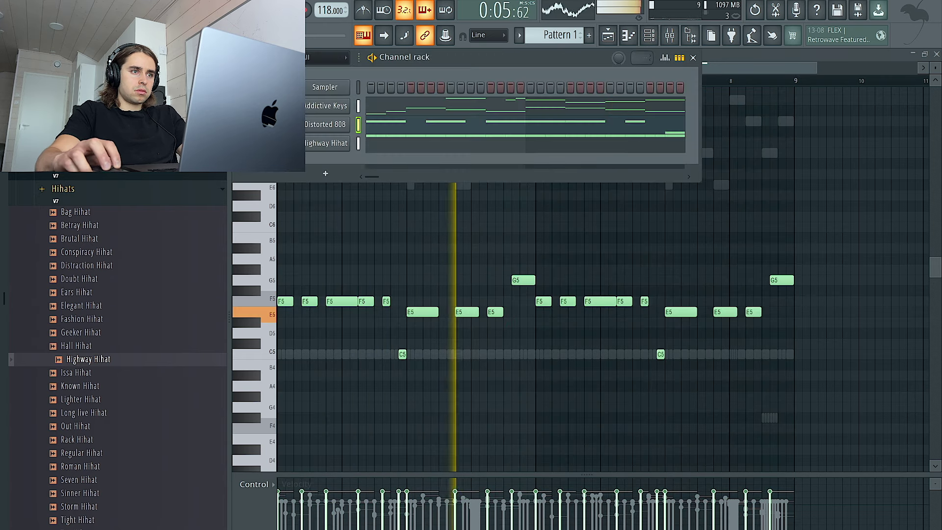
pyautogui.middleClick(135, 218)
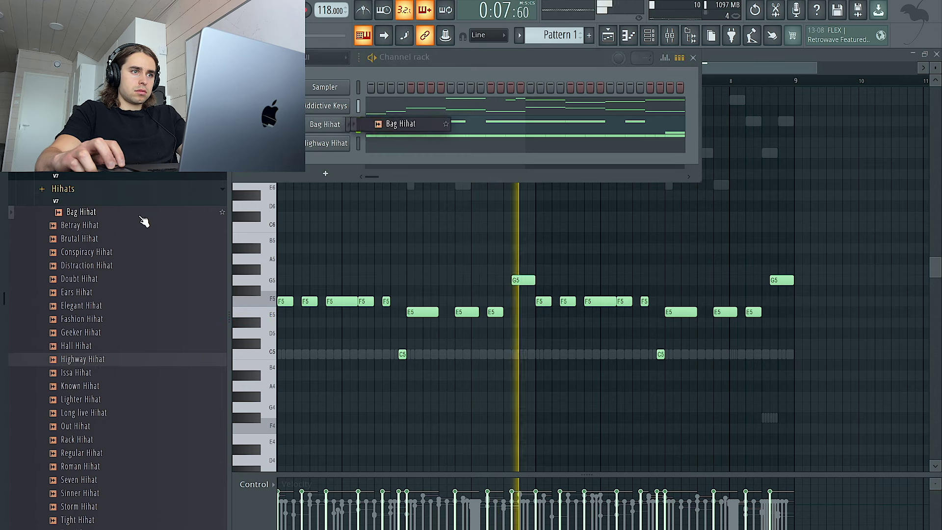
pyautogui.scroll(10, 138, 223)
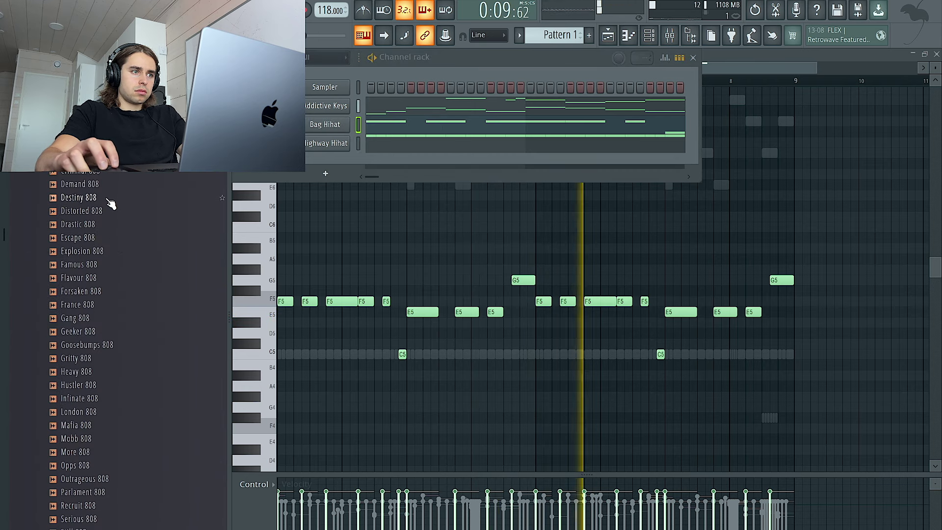
pyautogui.middleClick(111, 209)
# - Try Bag Hihat in place of Highway Hihat and replace it with Betray Hihat
pyautogui.scroll(-6, 142, 217)
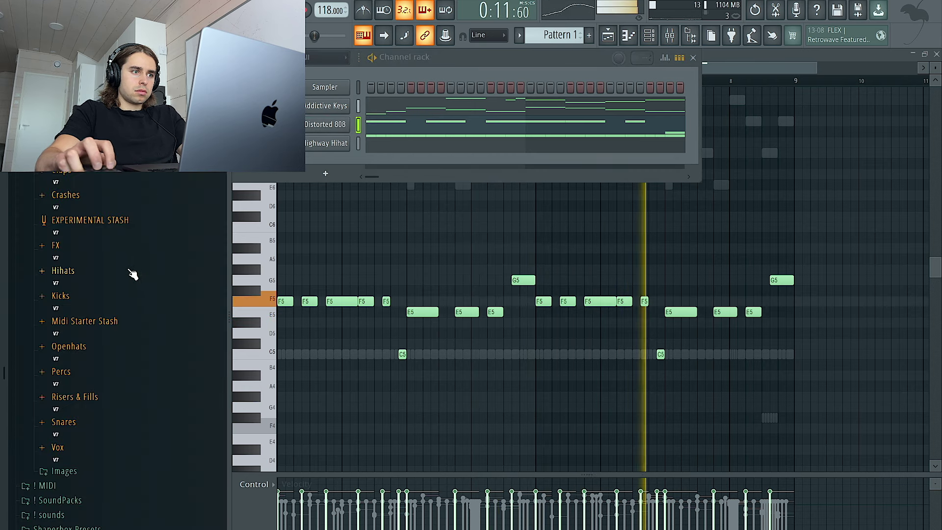
pyautogui.scroll(-5, 131, 273)
pyautogui.middleClick(110, 213)
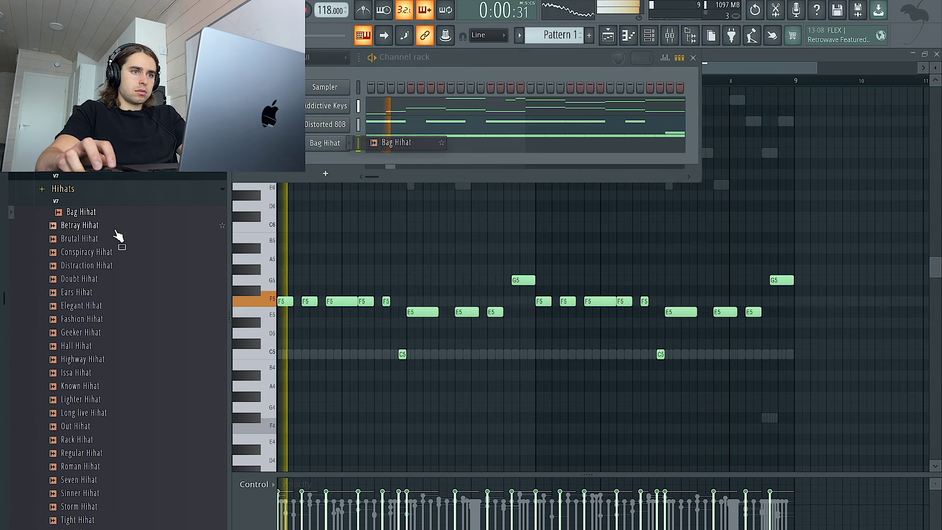
pyautogui.middleClick(119, 227)
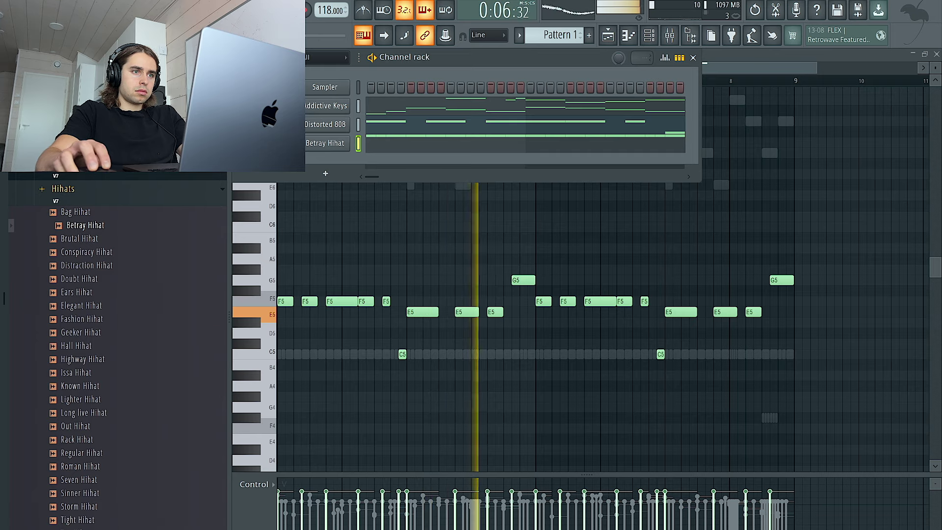
# - Route Betray Hihat to mixer track 2, add Fruity Parametric EQ 2 and boost the highs with band 7
pyautogui.click(318, 144)
pyautogui.click(587, 122)
pyautogui.click(873, 197)
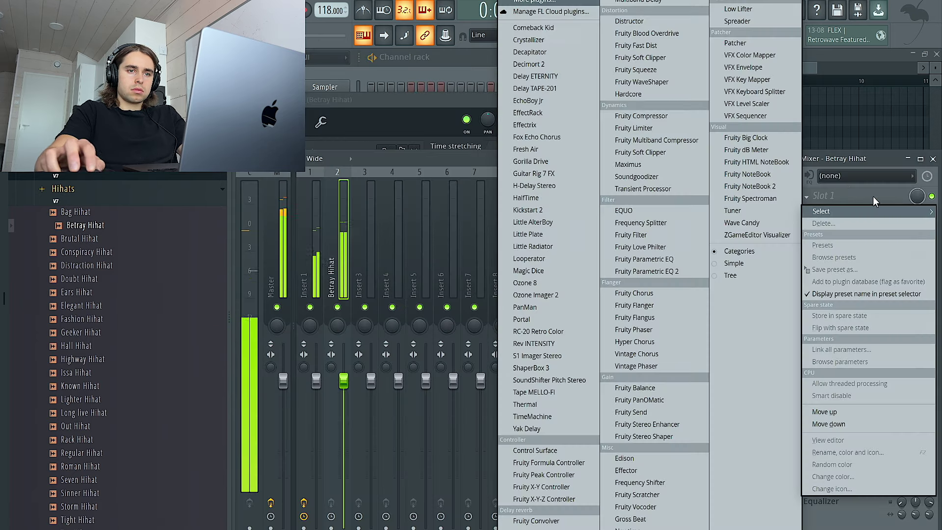
pyautogui.click(652, 272)
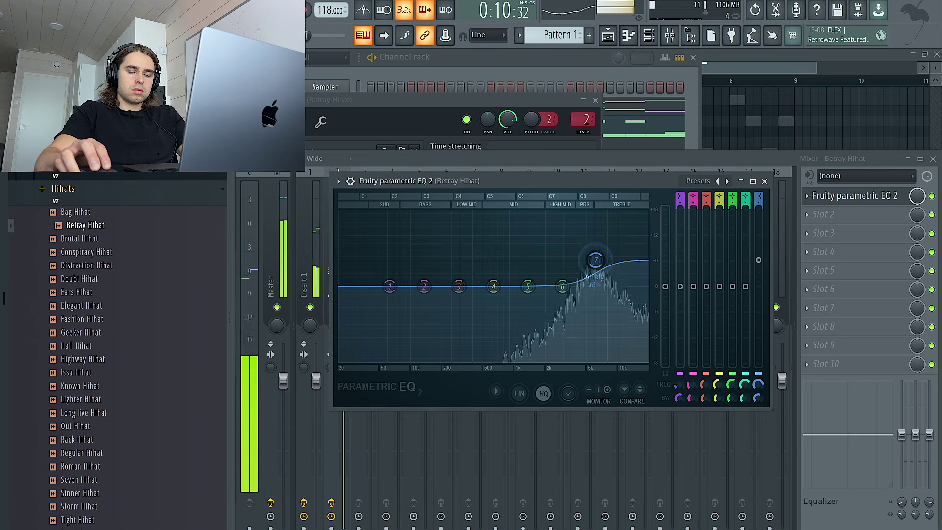
pyautogui.click(764, 181)
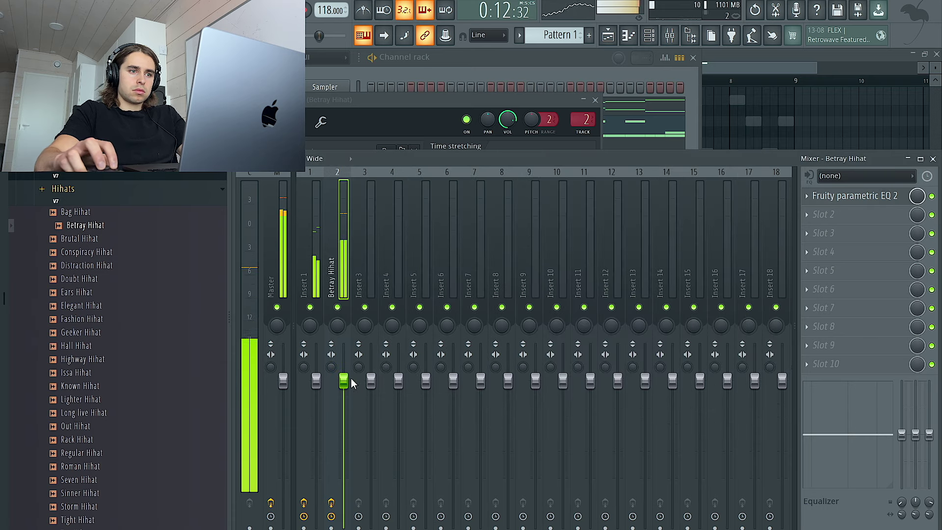
# - Browse the kit's snares and add Memphis 1 Snare as a new channel
pyautogui.click(472, 70)
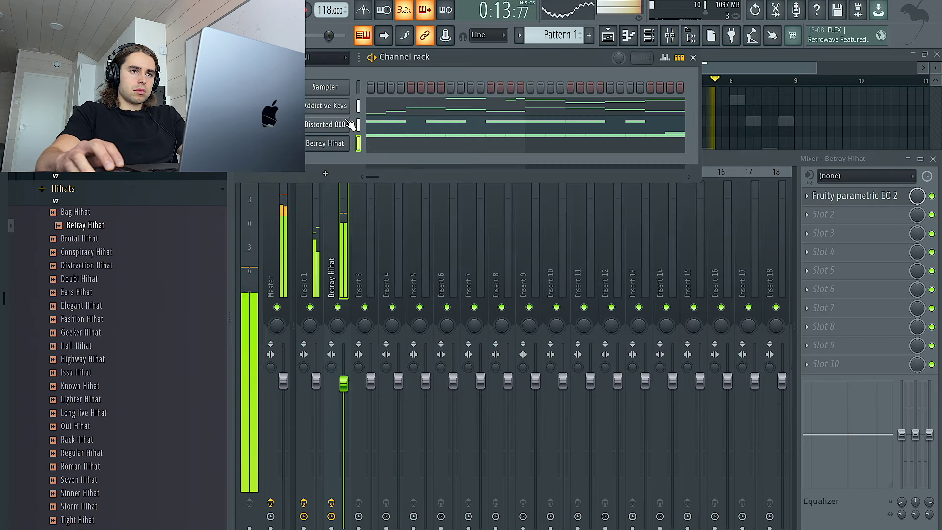
pyautogui.click(122, 200)
pyautogui.click(119, 295)
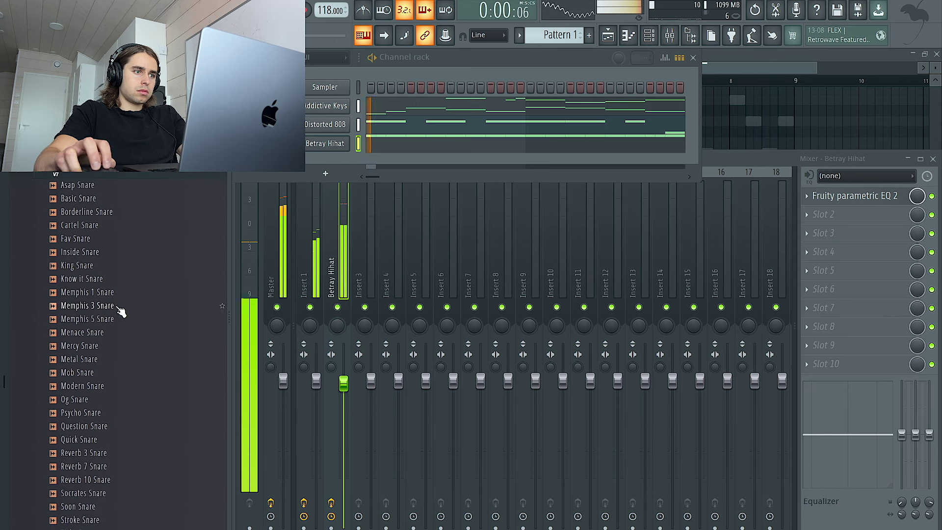
pyautogui.moveTo(294, 180); pyautogui.dragTo(574, 177)
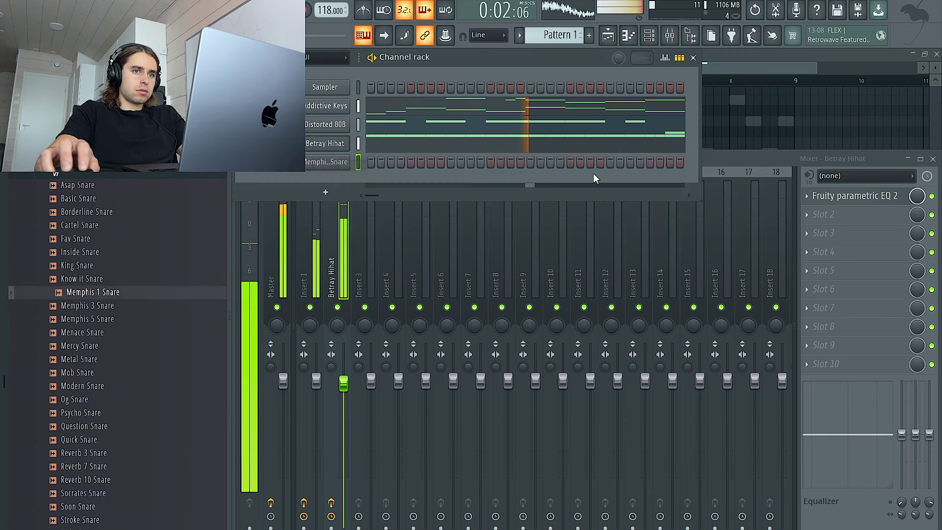
pyautogui.click(320, 164)
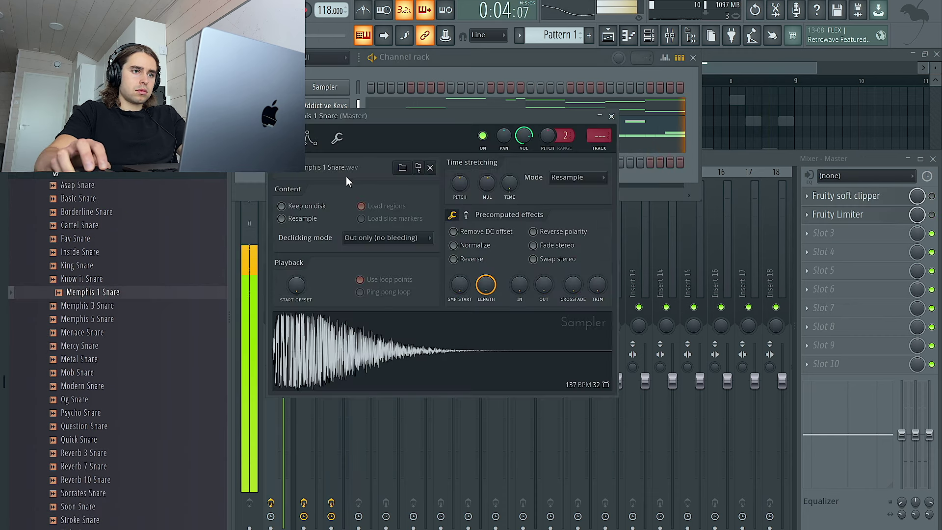
pyautogui.rightClick(512, 186)
pyautogui.click(529, 200)
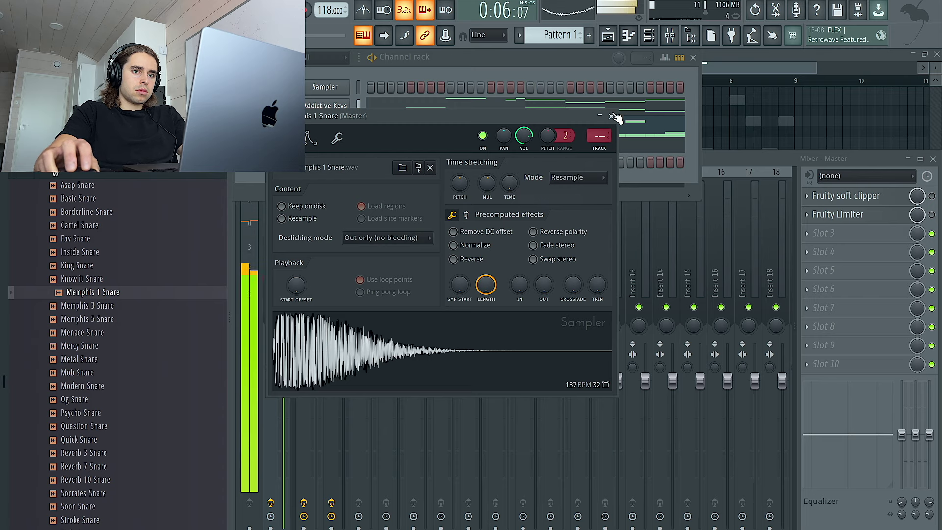
pyautogui.click(611, 116)
# - Place Memphis 1 Snare hits on the third beat of each bar and repeat the two-bar pattern to fill eight bars
pyautogui.rightClick(335, 164)
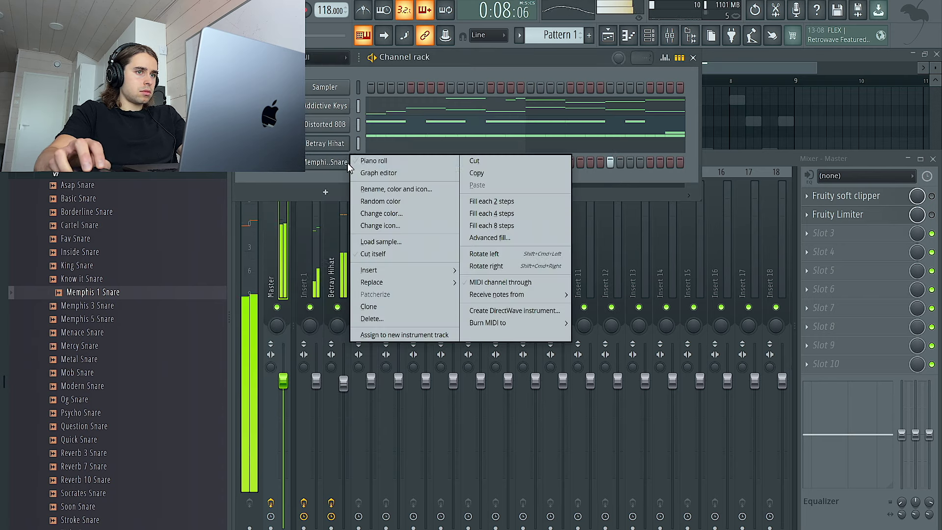
pyautogui.click(378, 160)
pyautogui.hotkey('ctrl', 'a')
pyautogui.hotkey('ctrl', 'b')
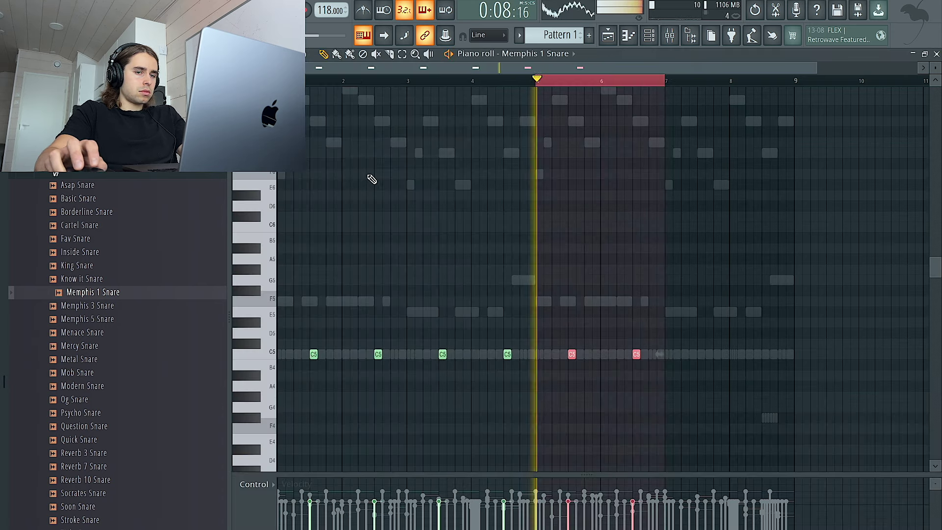
pyautogui.hotkey('ctrl', 'b')
pyautogui.hotkey('ctrl', 'b')
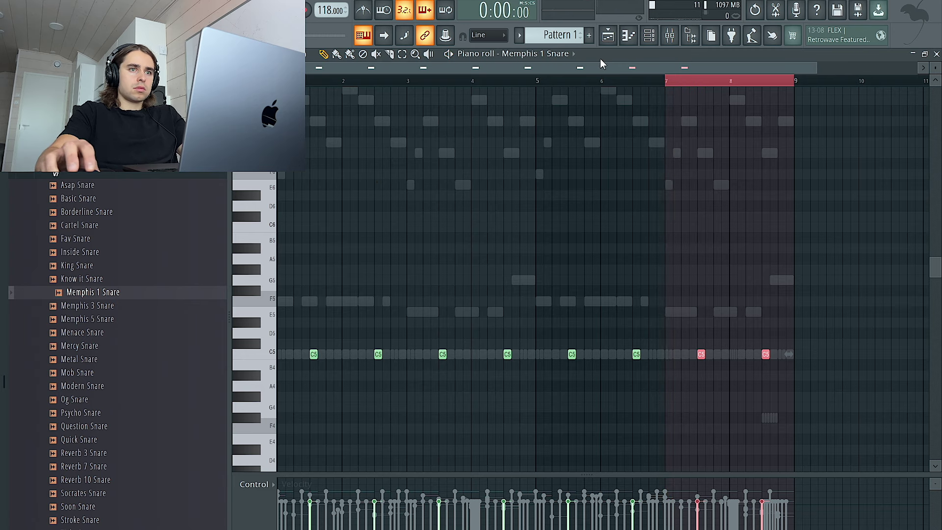
# - Raise Memphis 1 Snare's pitch slightly and set its time-stretching mode to Stretch, checking it in playback
pyautogui.press('F5')
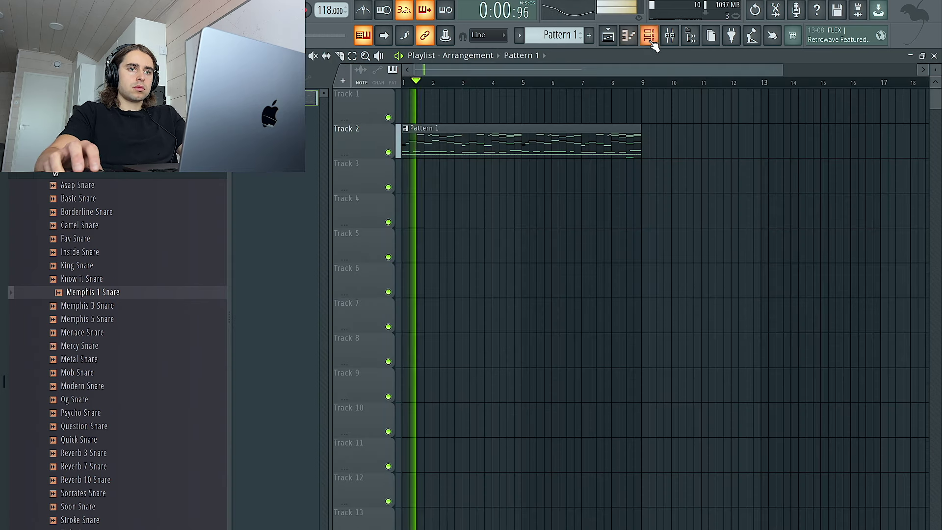
pyautogui.click(650, 41)
pyautogui.click(326, 164)
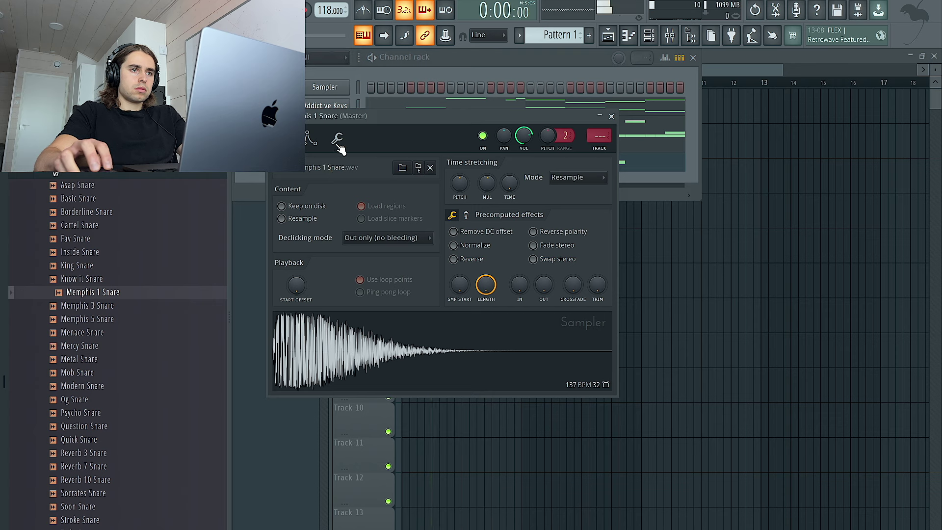
pyautogui.click(283, 138)
pyautogui.press('space')
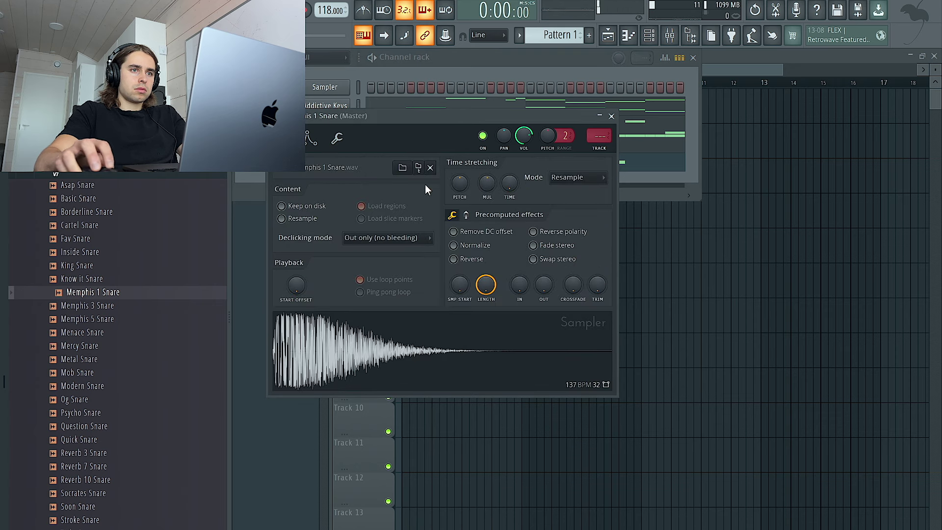
pyautogui.moveTo(455, 189); pyautogui.dragTo(454, 183)
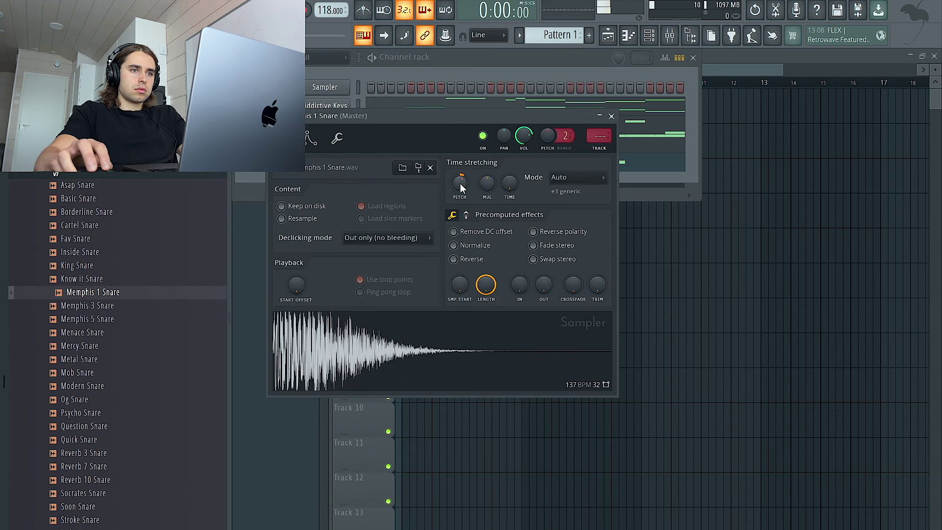
pyautogui.press('space')
pyautogui.click(570, 178)
pyautogui.click(572, 216)
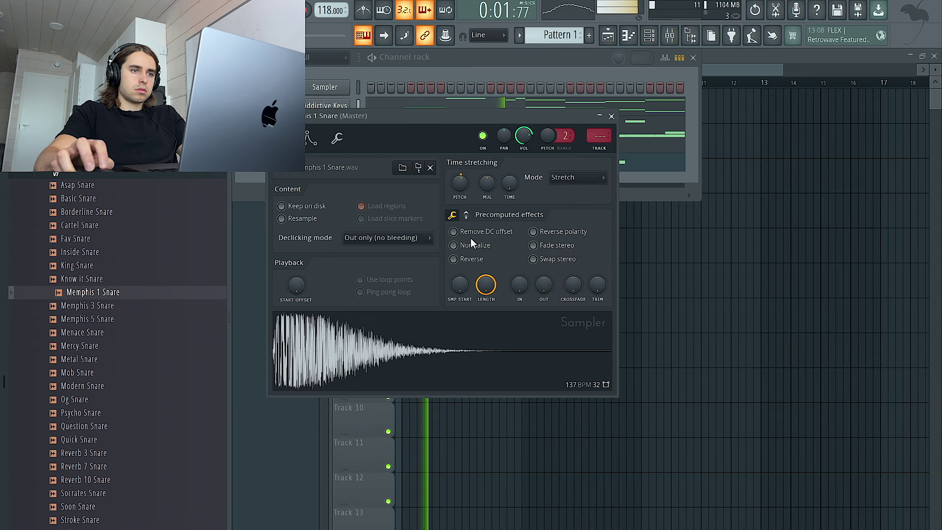
pyautogui.click(611, 117)
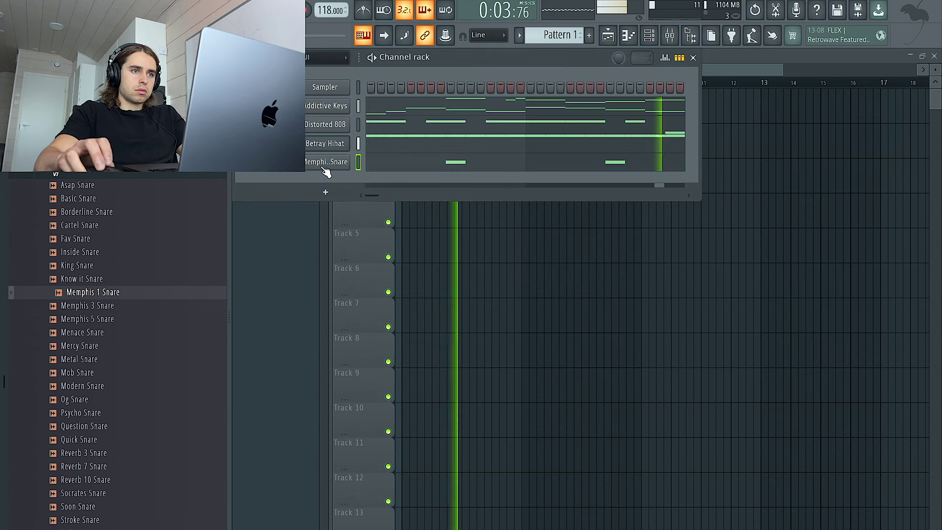
# - Add extra Memphis 1 Snare hits shortly after the start of bars 4 and 8, plus a three-hit roll at the end of bar 8
pyautogui.rightClick(325, 170)
pyautogui.click(383, 161)
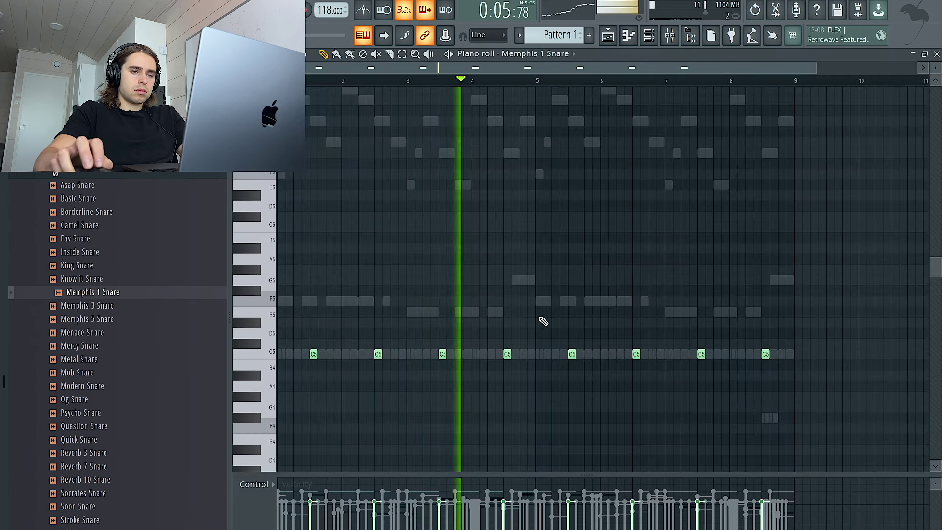
pyautogui.scroll(3, 543, 320)
pyautogui.click(456, 355)
pyautogui.click(455, 354)
pyautogui.scroll(-2, 456, 354)
pyautogui.scroll(2, 608, 351)
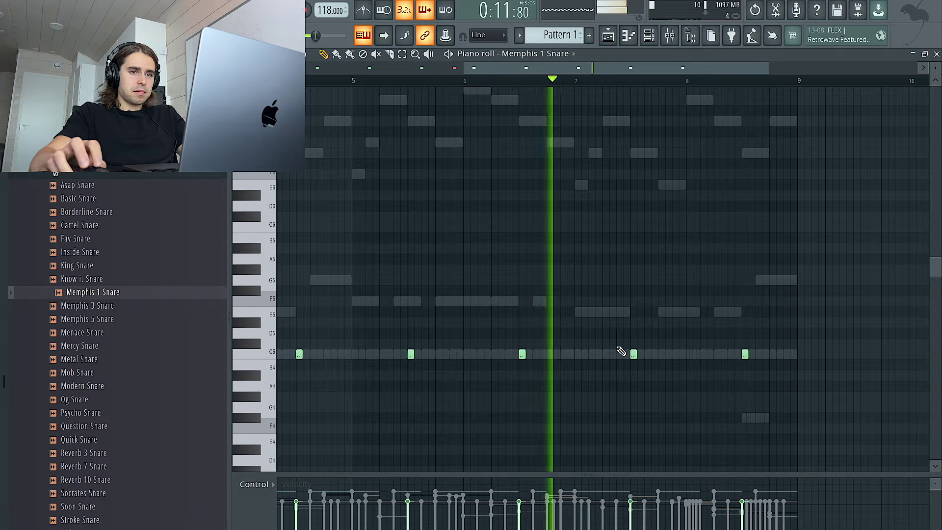
pyautogui.scroll(1, 624, 351)
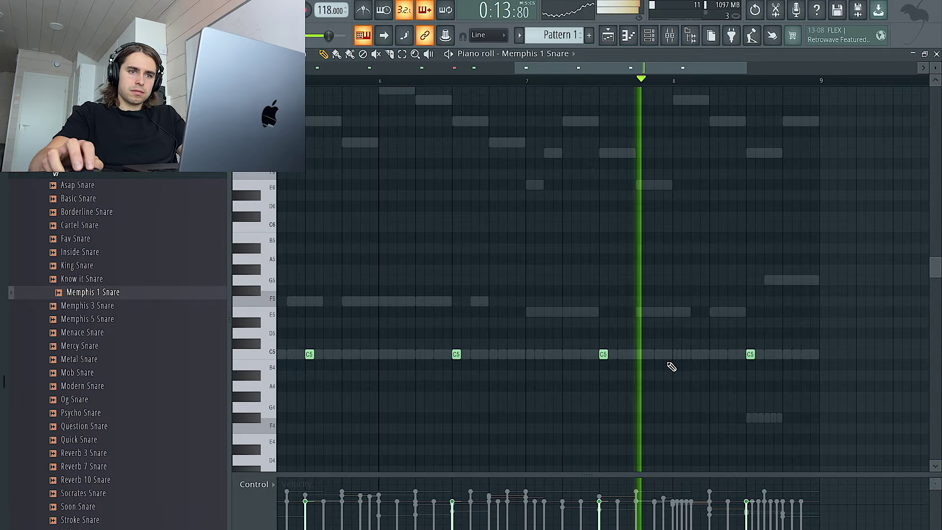
pyautogui.click(695, 354)
pyautogui.click(803, 354)
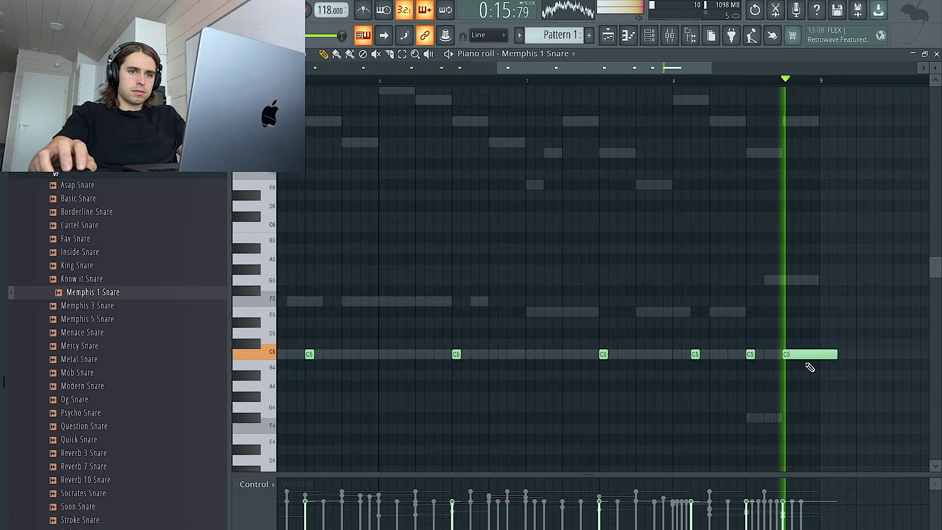
pyautogui.scroll(-2, 760, 346)
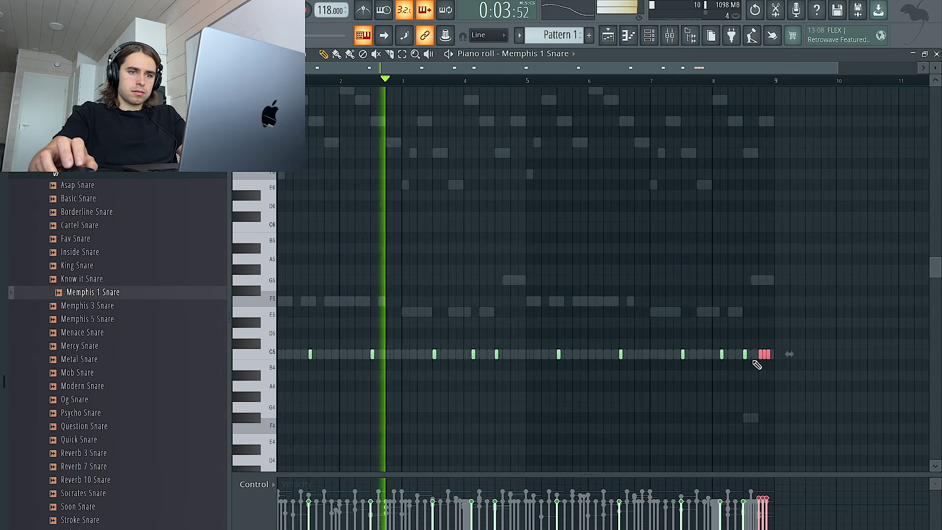
# - Bring up the fine pitch values for the bar 8 snare roll and discard the lengths of the Memphis 1 Snare notes
pyautogui.click(262, 487)
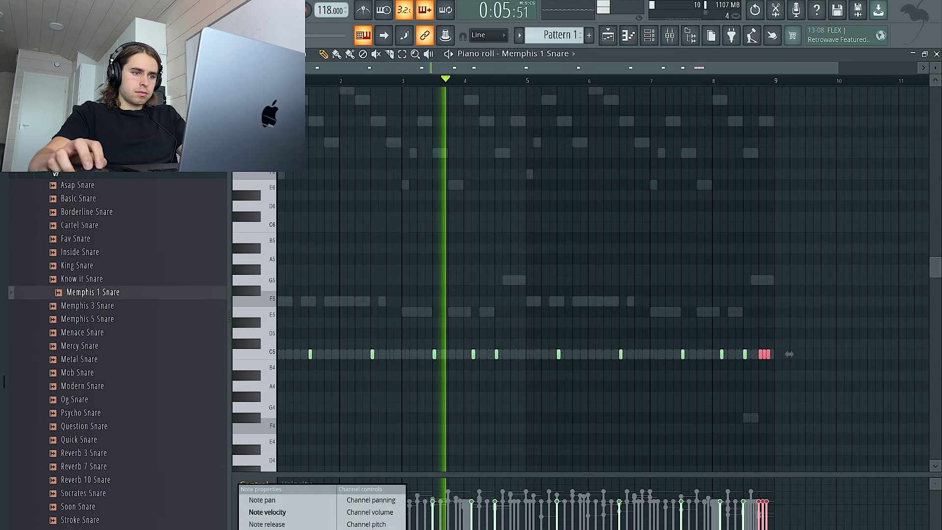
pyautogui.click(275, 529)
pyautogui.keyDown('ctrl'); pyautogui.click(575, 300); pyautogui.keyUp('ctrl')
pyautogui.hotkey('shift', 'd')
# - Lower the velocity of the extra Memphis 1 Snare hits shortly after the start of bars 4 and 8
pyautogui.keyDown('ctrl'); pyautogui.click(475, 355); pyautogui.keyUp('ctrl')
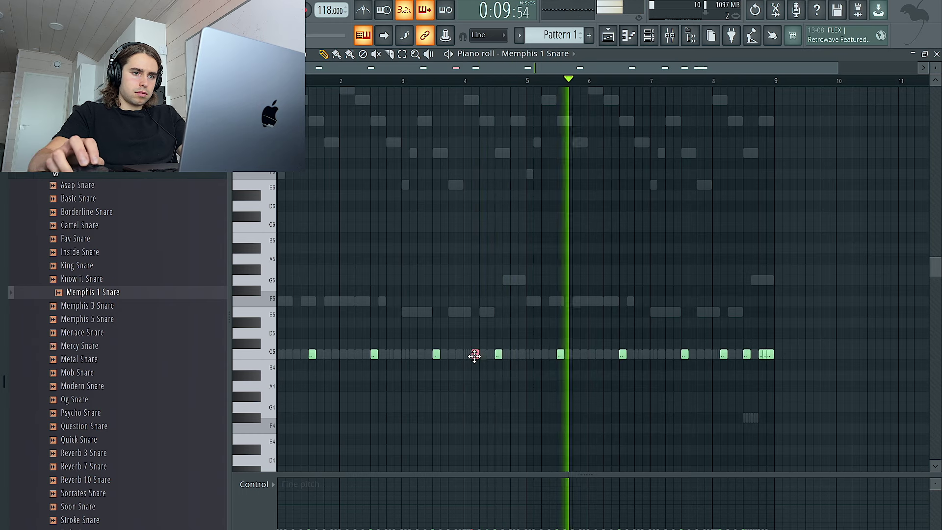
pyautogui.click(255, 486)
pyautogui.click(264, 512)
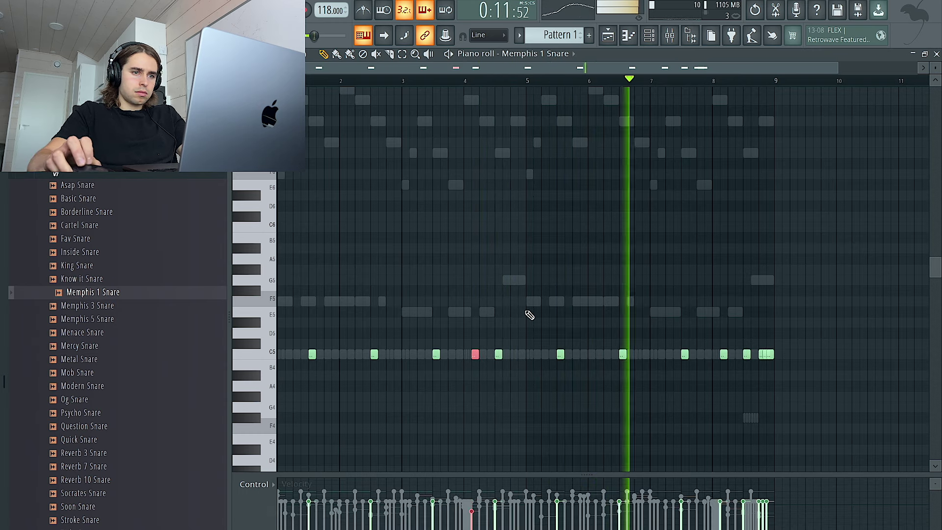
pyautogui.keyDown('ctrl'); pyautogui.click(724, 354); pyautogui.keyUp('ctrl')
pyautogui.keyDown('ctrl'); pyautogui.click(676, 268); pyautogui.keyUp('ctrl')
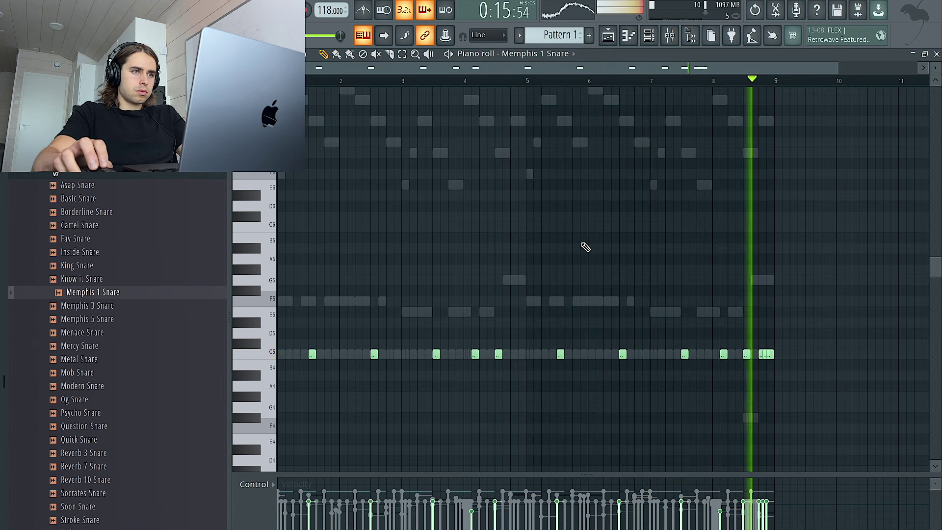
# - Add Quick Snare as a new channel, place hits shortly after the start of bars 1 and 3, and repeat them through bar 8
pyautogui.moveTo(131, 327); pyautogui.dragTo(373, 180)
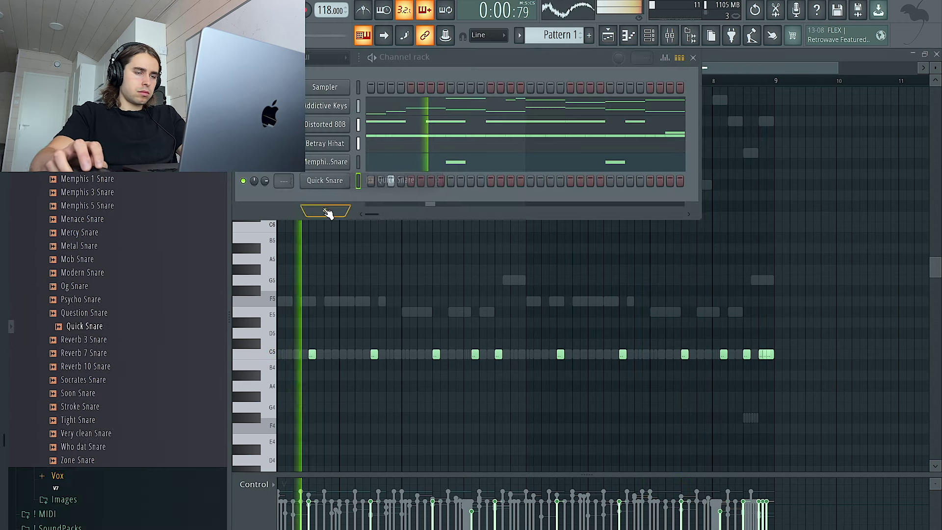
pyautogui.rightClick(340, 178)
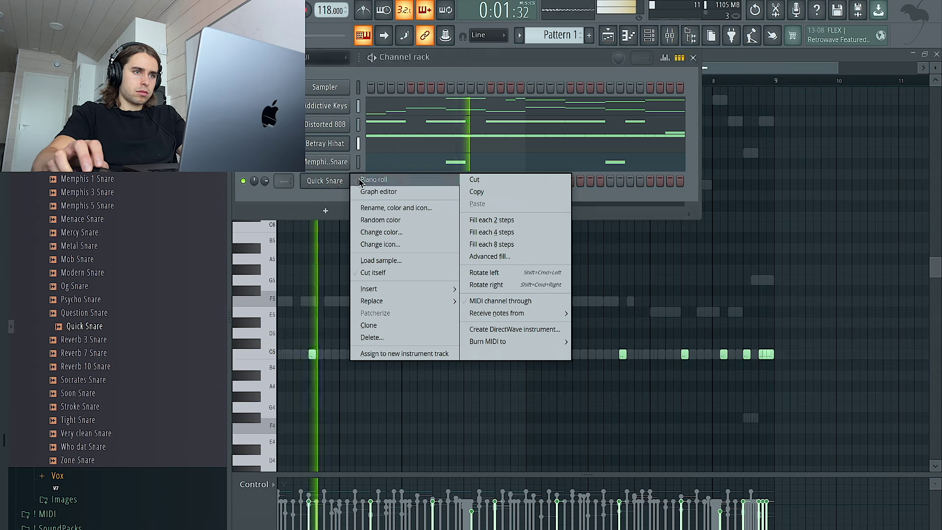
pyautogui.click(368, 181)
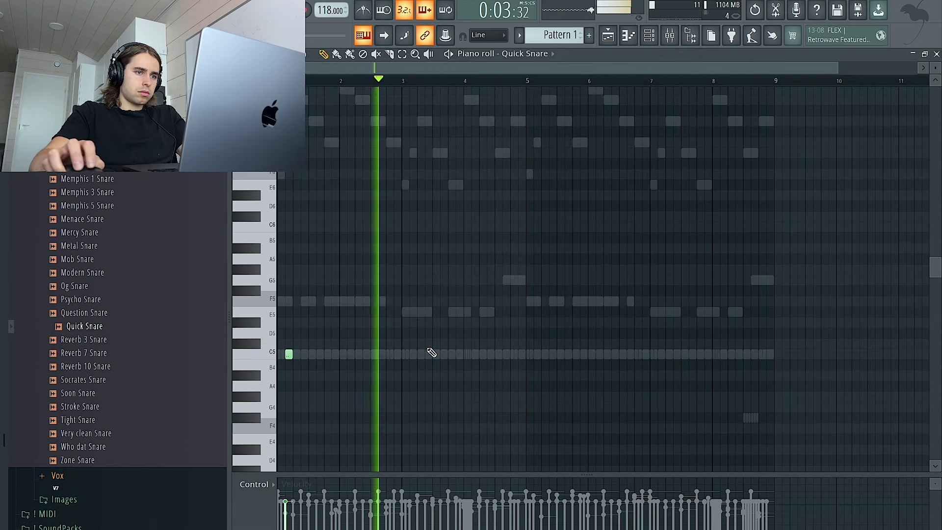
pyautogui.click(413, 354)
pyautogui.moveTo(529, 83); pyautogui.dragTo(307, 80)
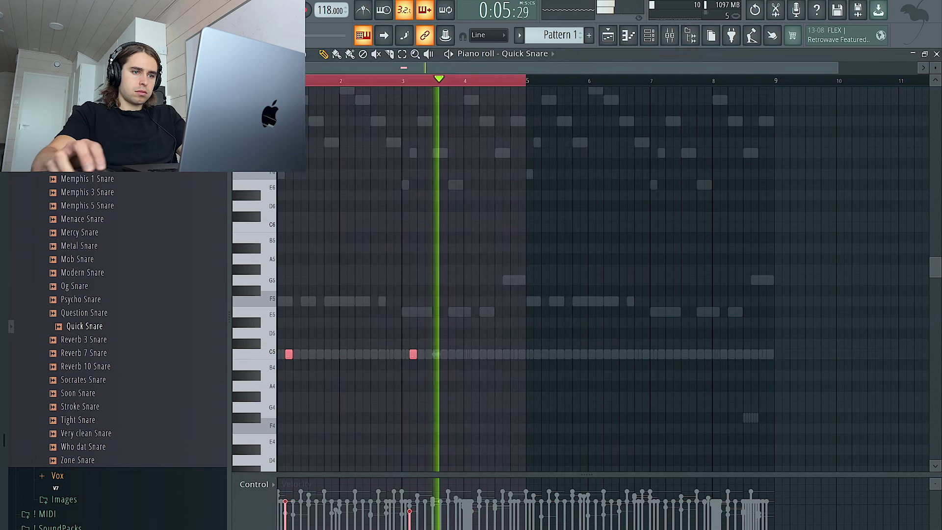
pyautogui.hotkey('ctrl', 'b')
# - Audition other snares for the Quick Snare channel, trying Stroke Snare, Zone Snare and Socrates Snare as its sample
pyautogui.moveTo(93, 411)
pyautogui.mouseDown()
pyautogui.moveTo(326, 286)
pyautogui.moveTo(403, 227)
pyautogui.mouseUp()
pyautogui.hotkey('ctrl', 'a')
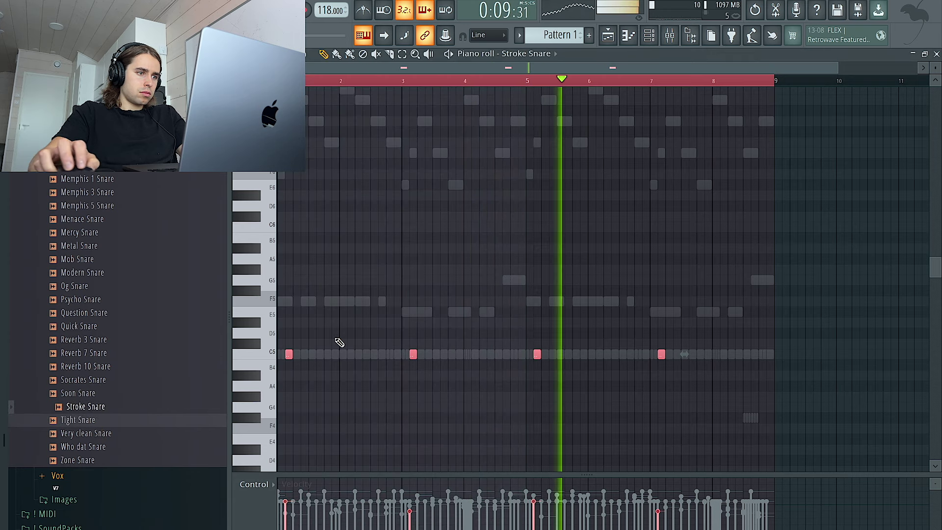
pyautogui.click(116, 447)
pyautogui.click(110, 462)
pyautogui.moveTo(110, 464); pyautogui.dragTo(373, 182)
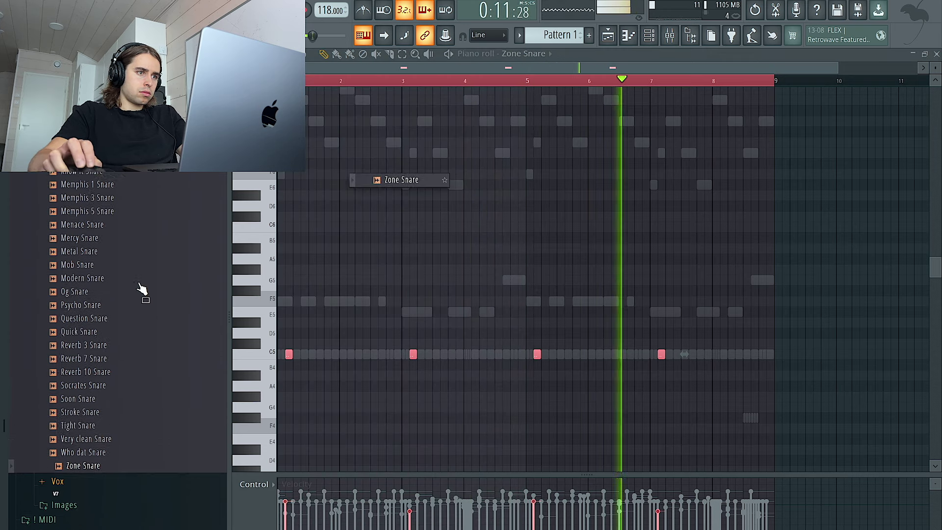
pyautogui.scroll(2, 143, 290)
pyautogui.click(86, 215)
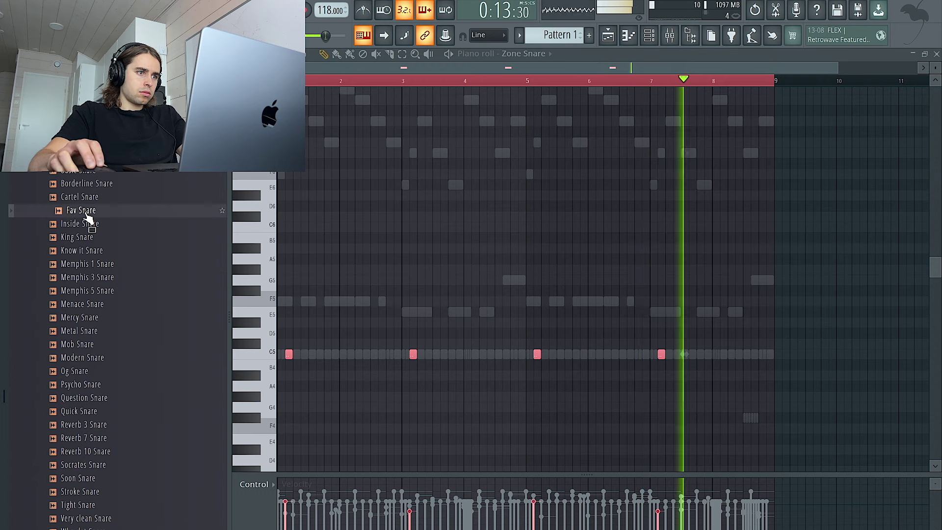
pyautogui.click(82, 160)
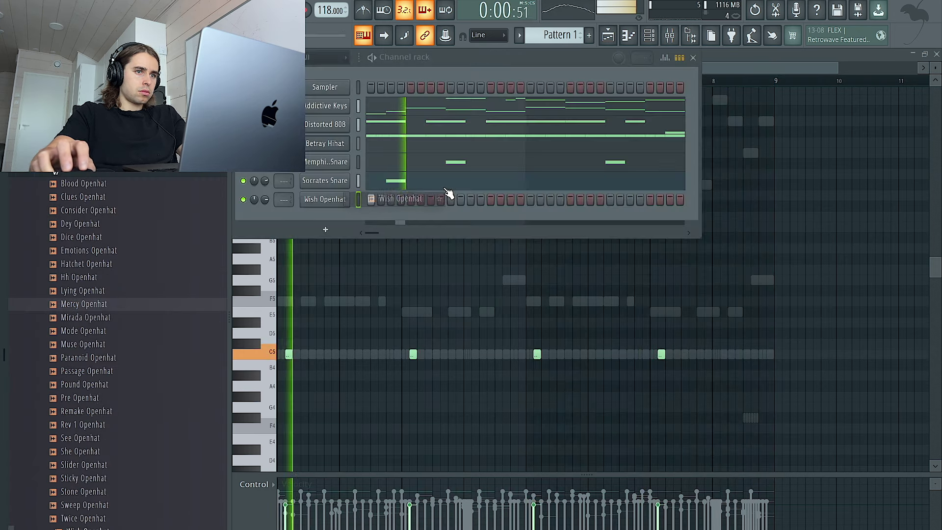
# - Add Wish Openhat as a new channel, place hits on beats one and four of bar 1, and repeat them every two bars through bar 8
pyautogui.moveTo(448, 193); pyautogui.dragTo(475, 208)
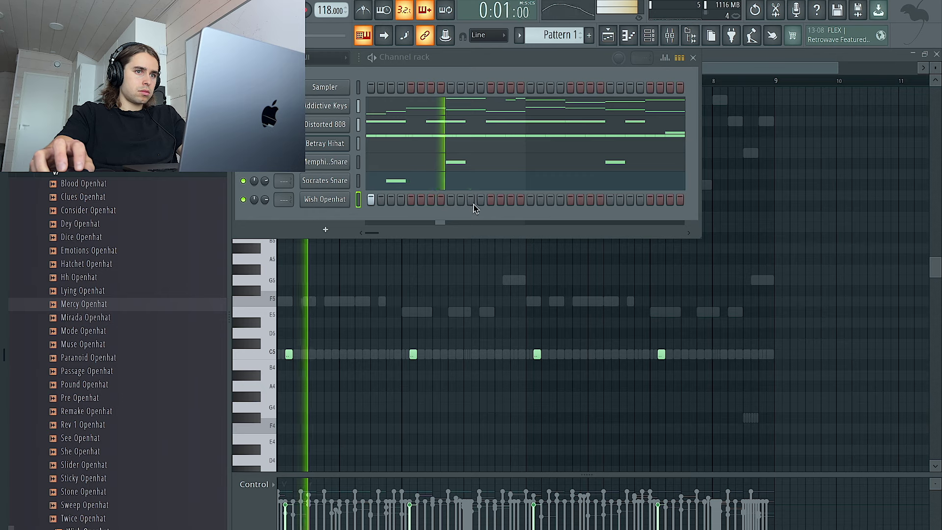
pyautogui.rightClick(316, 201)
pyautogui.click(384, 198)
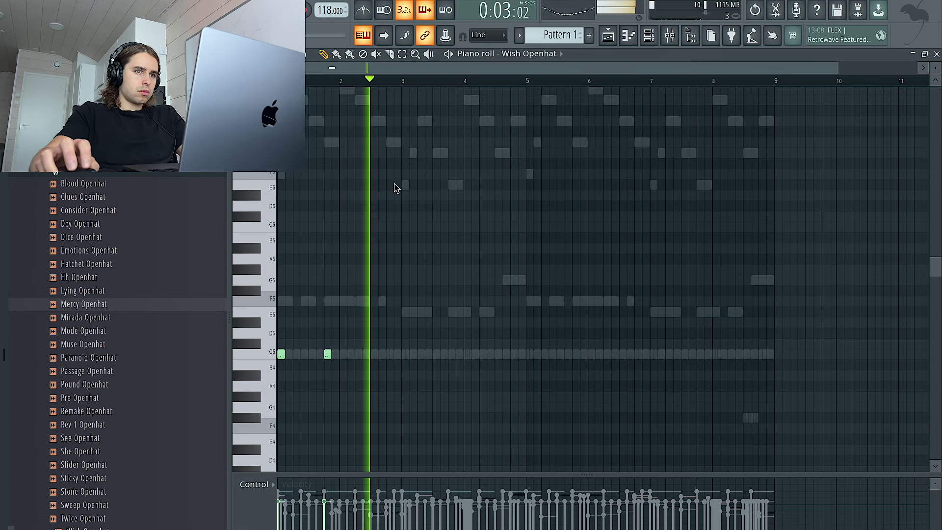
pyautogui.hotkey('ctrl', 'b')
pyautogui.hotkey('ctrl', 'b')
pyautogui.hotkey('ctrl', 'b')
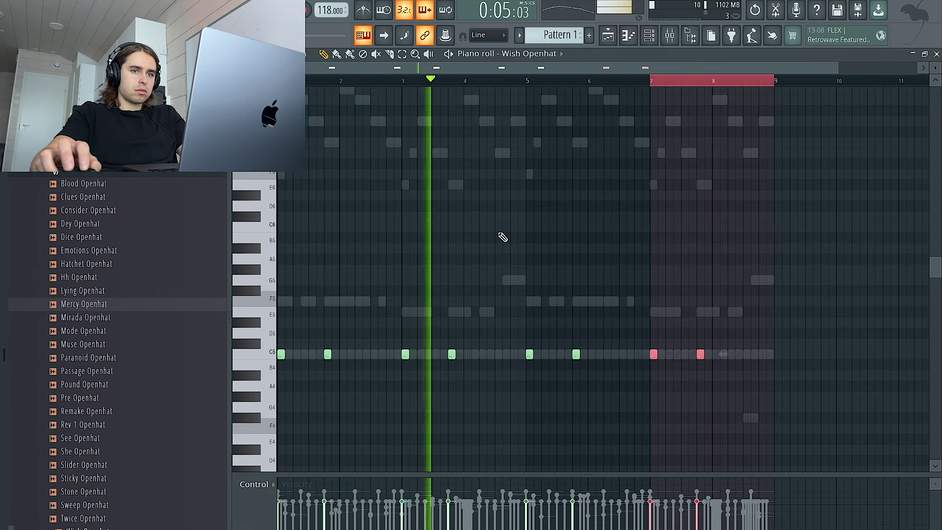
# - Slightly lower the velocity of all Wish Openhat hits
pyautogui.hotkey('ctrl', 'a')
pyautogui.scroll(-2, 506, 236)
pyautogui.hotkey('ctrl', 'd')
# - Browse other drum kits' snares, replace Socrates Snare with Snare - Metro21, and add a hit shortly after beat three of bar 2
pyautogui.click(651, 37)
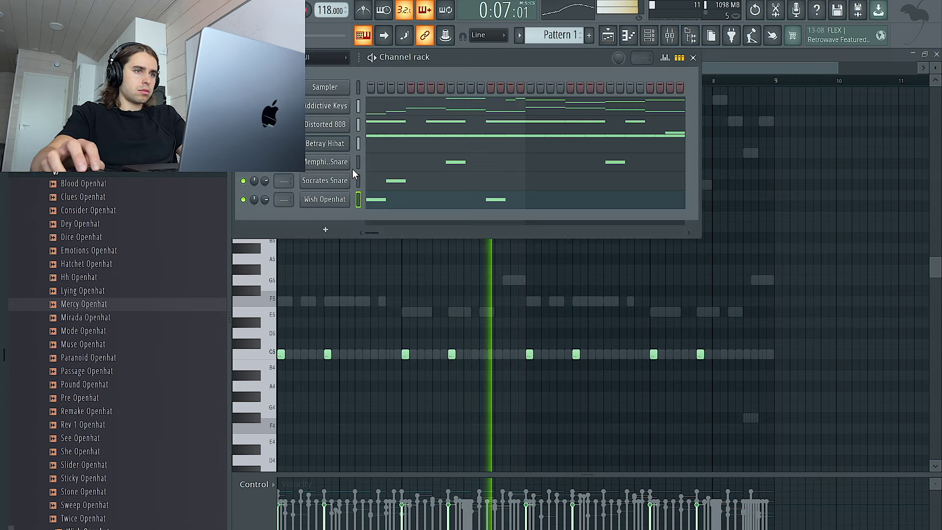
pyautogui.scroll(8, 116, 194)
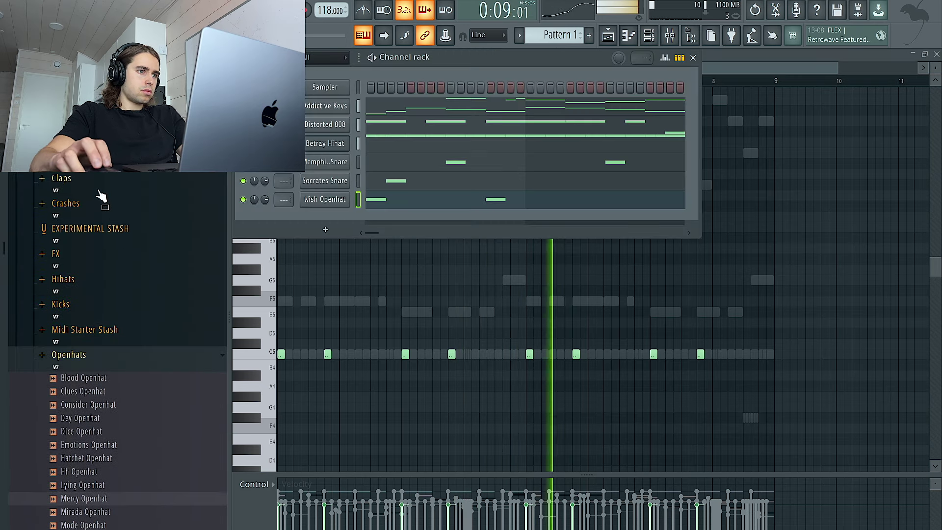
pyautogui.scroll(1, 115, 196)
pyautogui.click(116, 202)
pyautogui.scroll(-7, 123, 243)
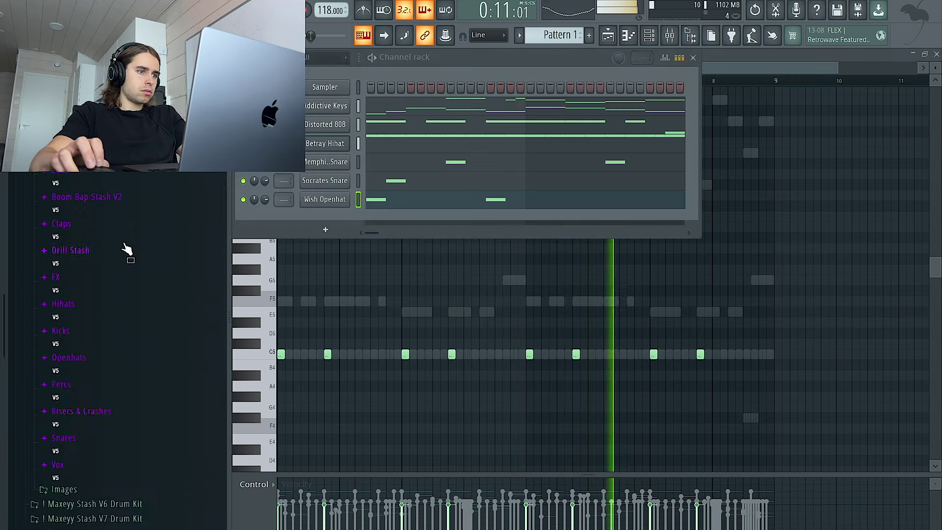
pyautogui.click(103, 253)
pyautogui.moveTo(81, 310); pyautogui.dragTo(333, 181)
pyautogui.click(113, 308)
pyautogui.click(106, 268)
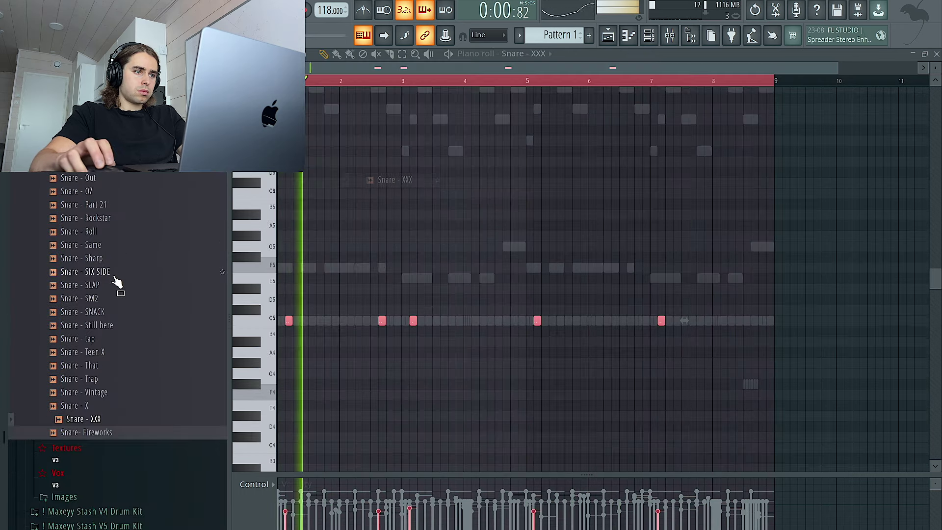
pyautogui.click(107, 325)
pyautogui.scroll(5, 130, 320)
pyautogui.click(101, 293)
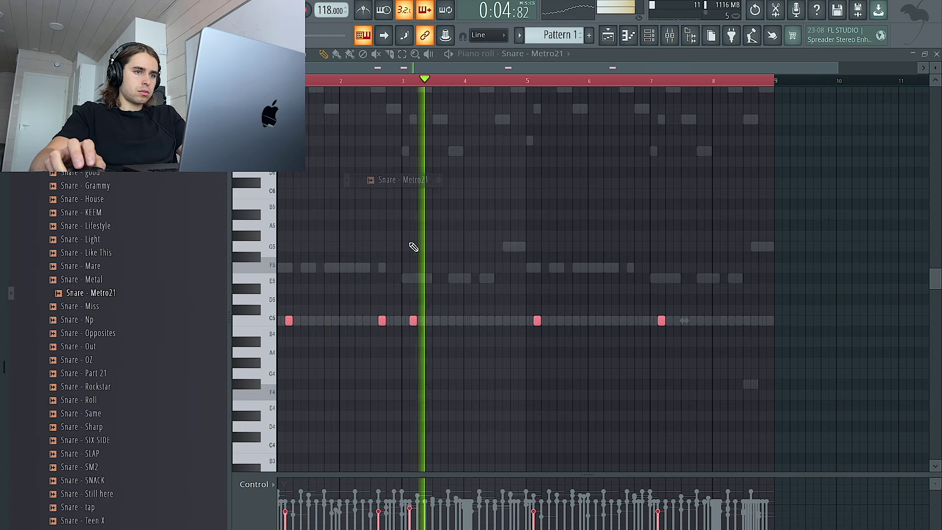
# - Raise the velocity of the Snare - Metro21 hits and add a matching hit shortly after beat three of bar 6
pyautogui.hscroll(3, 439, 252)
pyautogui.scroll(5, 439, 252)
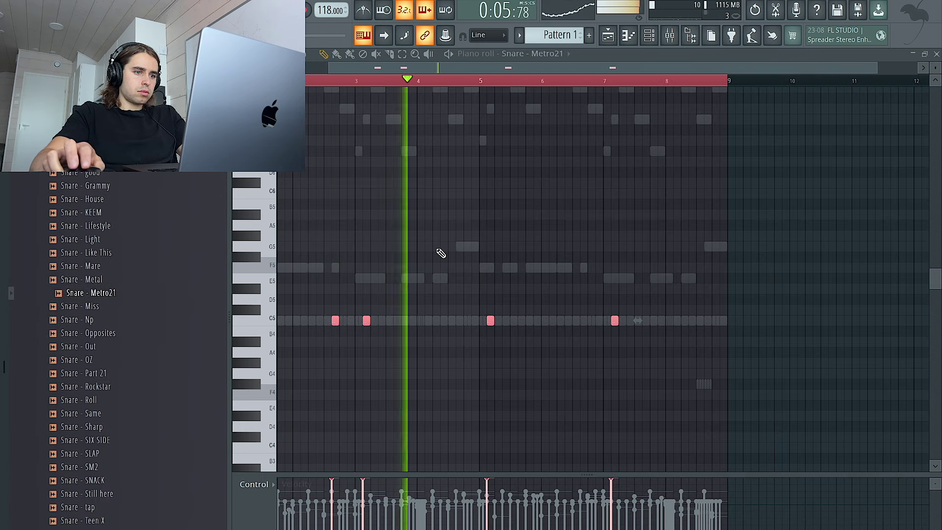
pyautogui.click(458, 321)
pyautogui.scroll(-2, 456, 319)
pyautogui.rightClick(477, 321)
pyautogui.click(584, 322)
# - Slightly lower the velocity of all Snare - Metro21 hits and bring up their note panning values
pyautogui.hotkey('ctrl', 'a')
pyautogui.scroll(-2, 550, 298)
pyautogui.hotkey('ctrl', 'd')
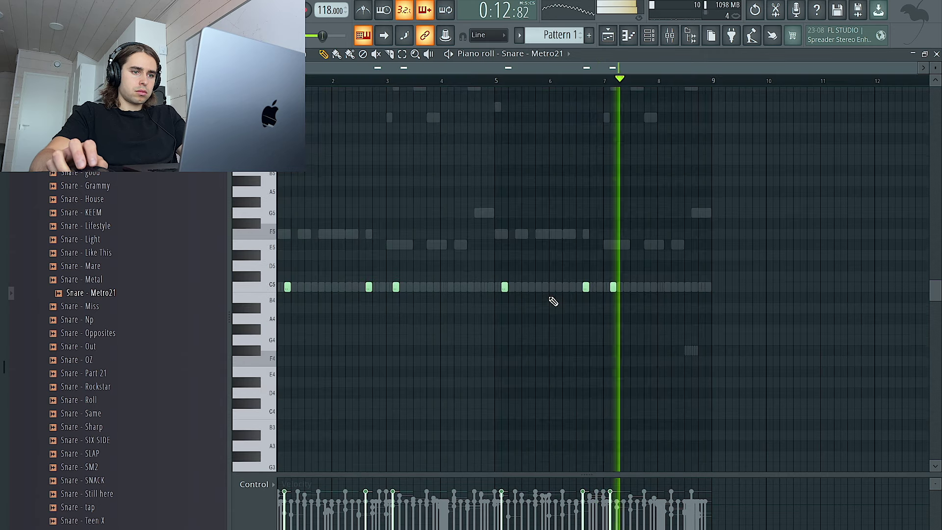
pyautogui.click(254, 484)
pyautogui.click(265, 497)
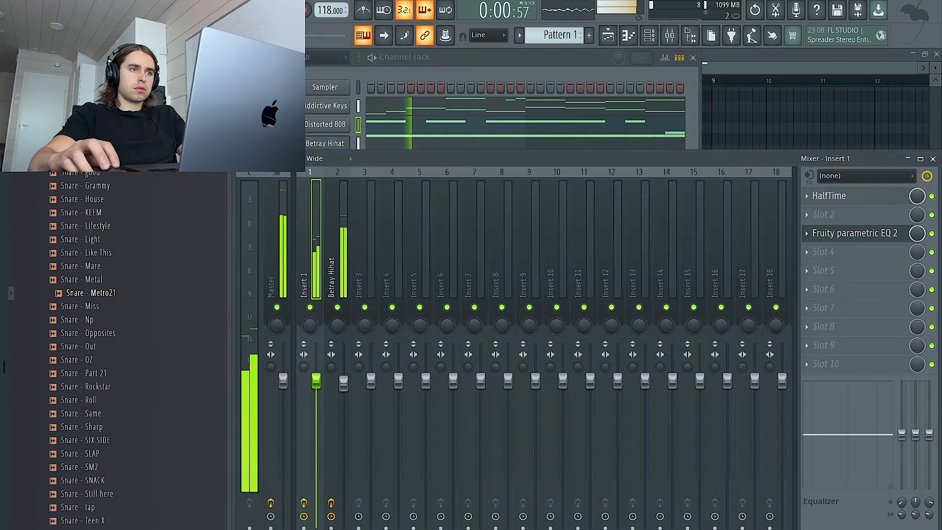
# - Rework the Distorted 808's last notes in bar 2 into a high descending run of A#5, G#5 and G5
pyautogui.press('F6')
pyautogui.scroll(5, 137, 349)
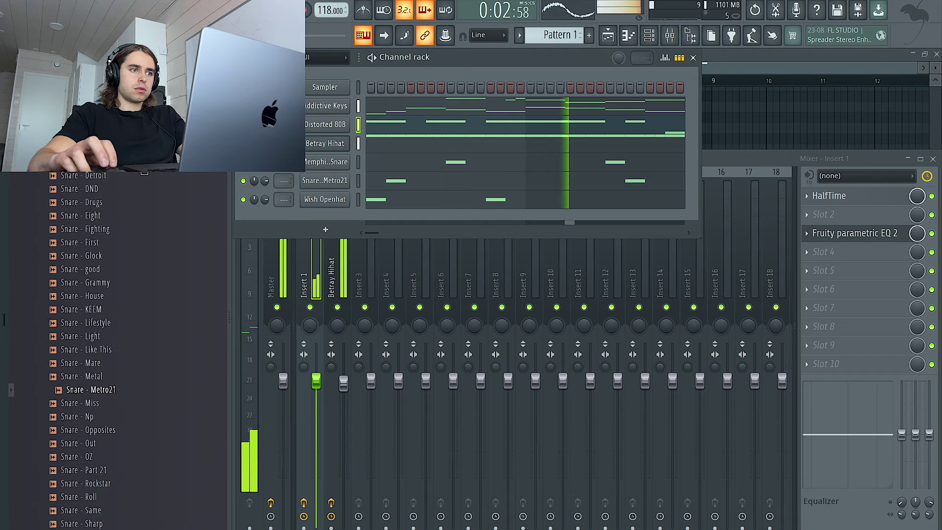
pyautogui.rightClick(317, 126)
pyautogui.click(369, 124)
pyautogui.press('space')
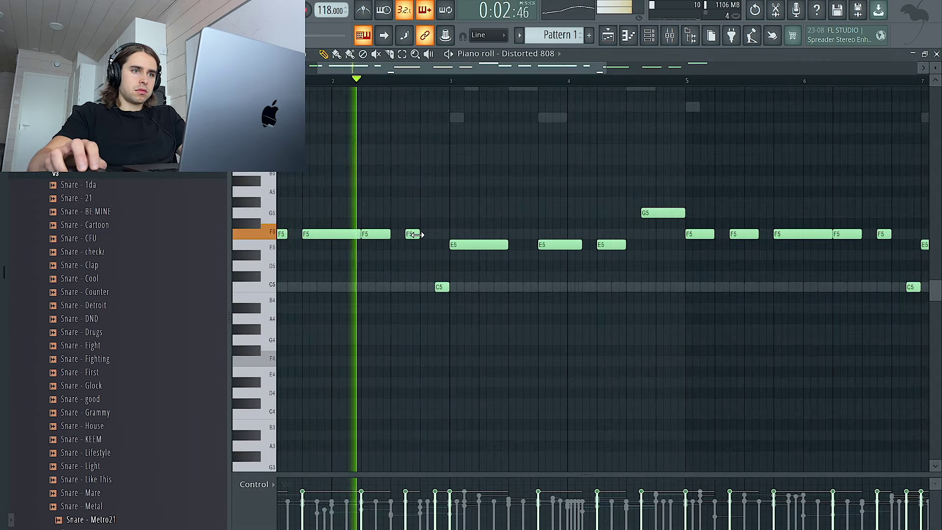
pyautogui.click(412, 234)
pyautogui.hotkey('ctrl', 'Up')
pyautogui.scroll(3, 410, 122)
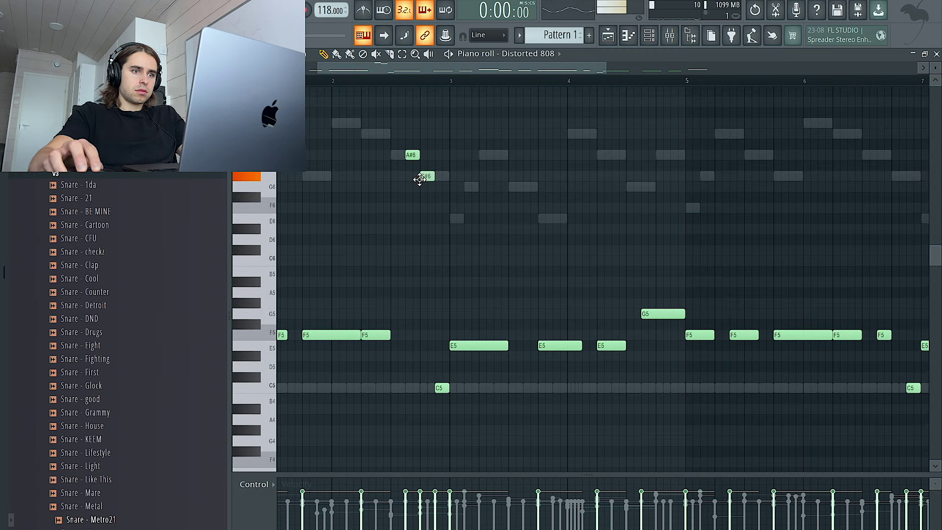
pyautogui.scroll(-2, 441, 314)
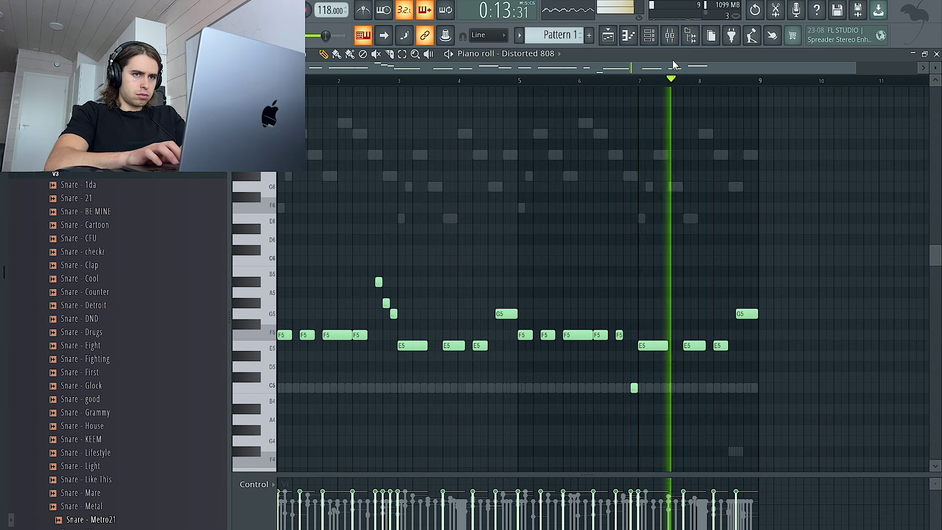
# - Select the low-pitched Betray Hihat roll in bar 8 and lower its velocity
pyautogui.click(649, 37)
pyautogui.rightClick(383, 146)
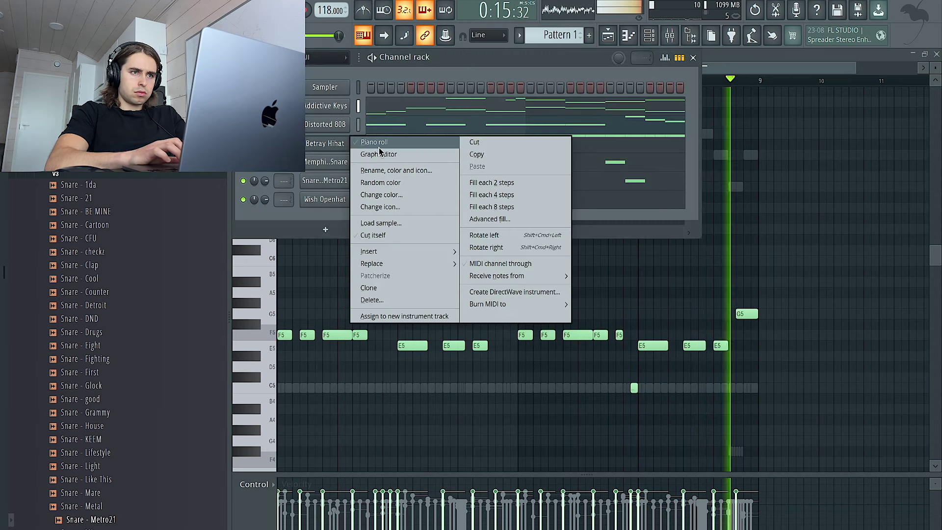
pyautogui.click(385, 152)
pyautogui.press('space')
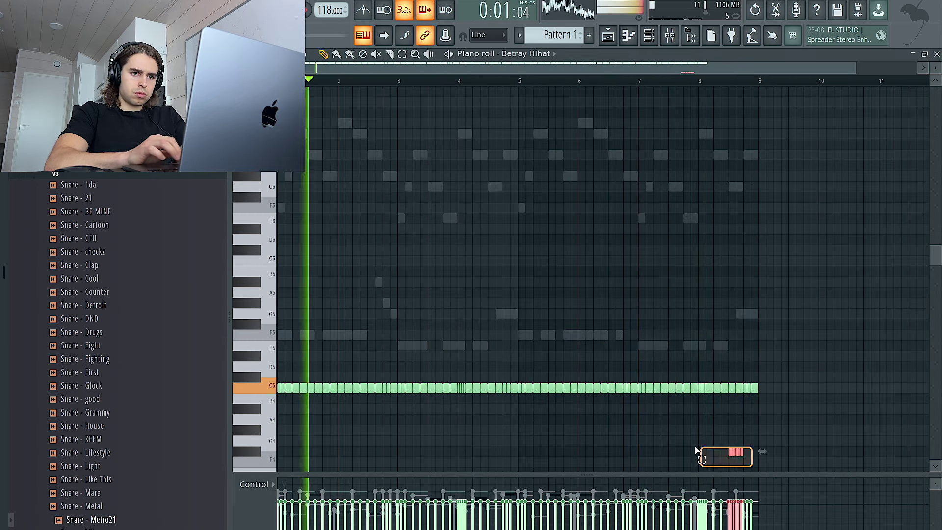
pyautogui.moveTo(729, 461); pyautogui.dragTo(685, 445)
# - Clear the Betray Hihat hits in the last three eighth-note slots of bar 2, keeping the hit on beat three
pyautogui.hscroll(1, 685, 445)
pyautogui.rightClick(379, 390)
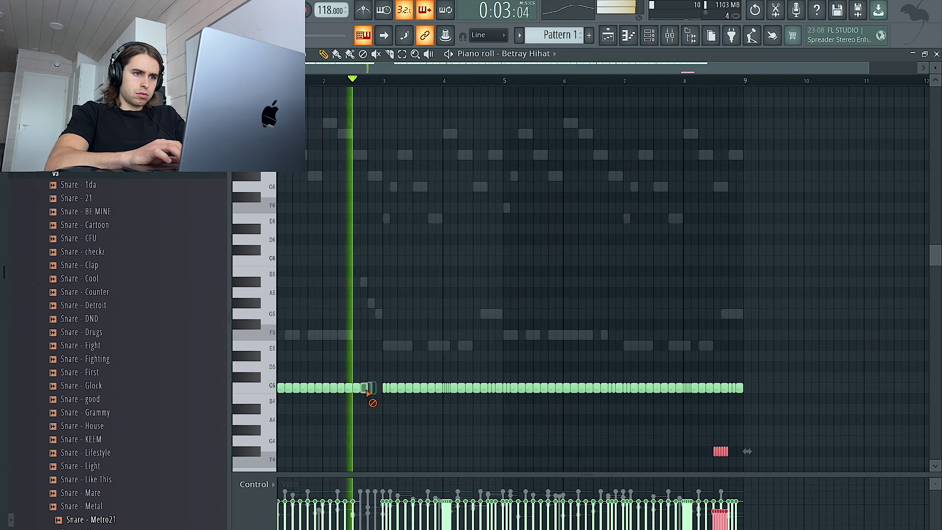
pyautogui.press('super+z')
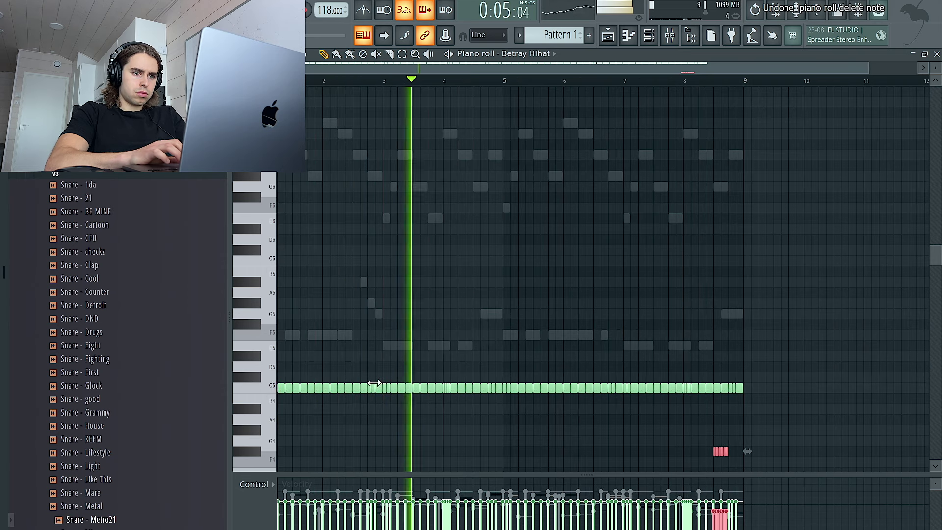
pyautogui.rightClick(365, 388)
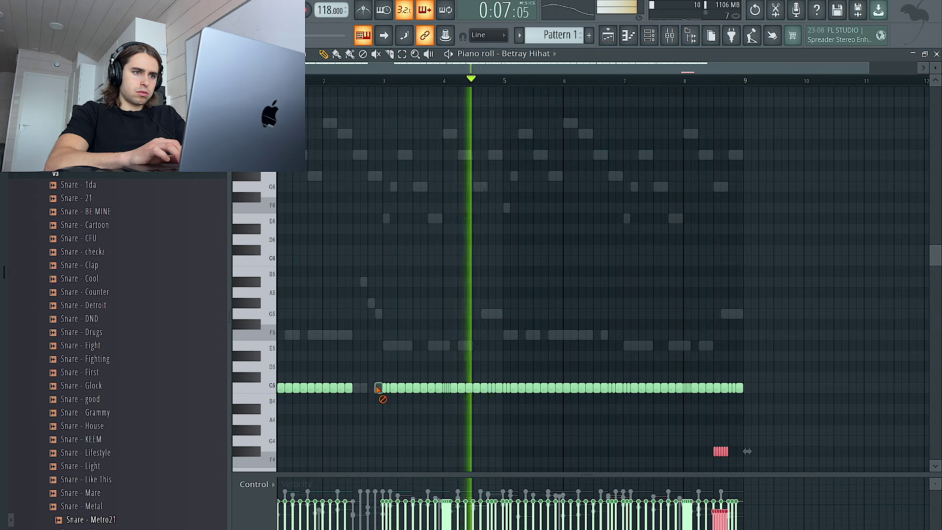
pyautogui.click(351, 389)
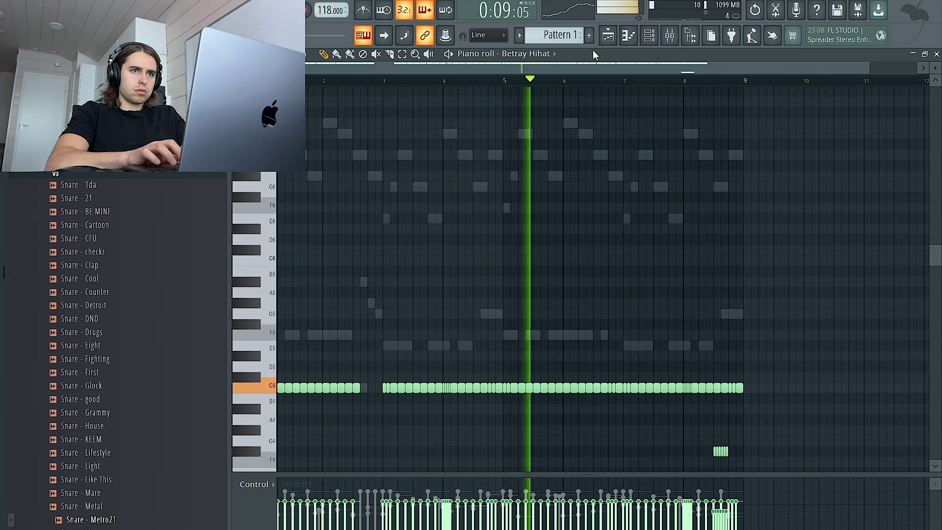
# - Place a second copy of Pattern 1 at bar 9 on Playlist Track 3 and make it unique as Pattern 2
pyautogui.click(608, 36)
pyautogui.click(645, 175)
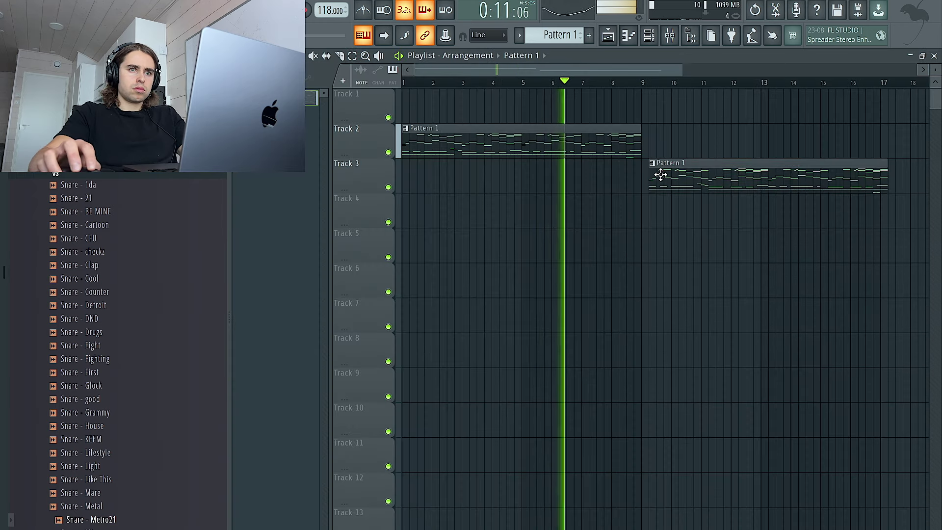
pyautogui.rightClick(650, 181)
pyautogui.click(664, 283)
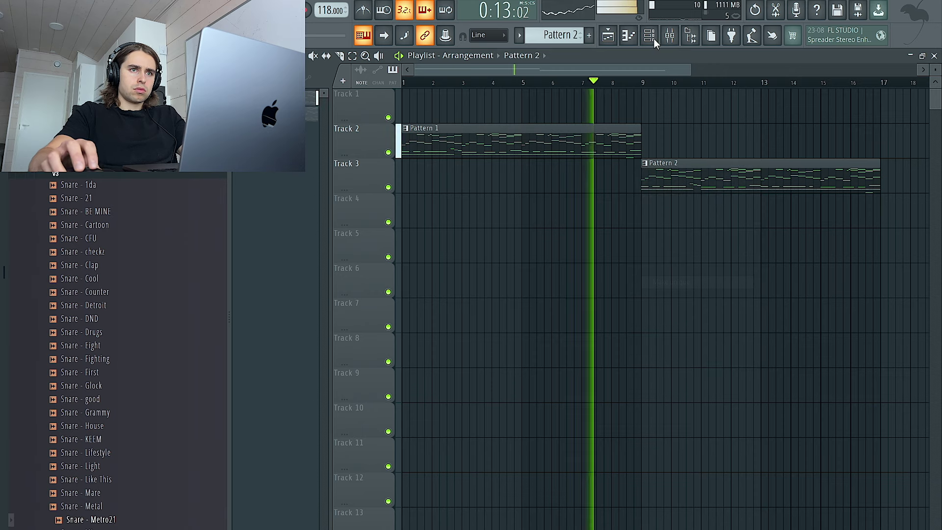
# - In Pattern 2, fill the Betray Hihat gap at the end of bar 2 with hits and chop the first one into a quick roll
pyautogui.click(653, 34)
pyautogui.rightClick(319, 143)
pyautogui.click(372, 144)
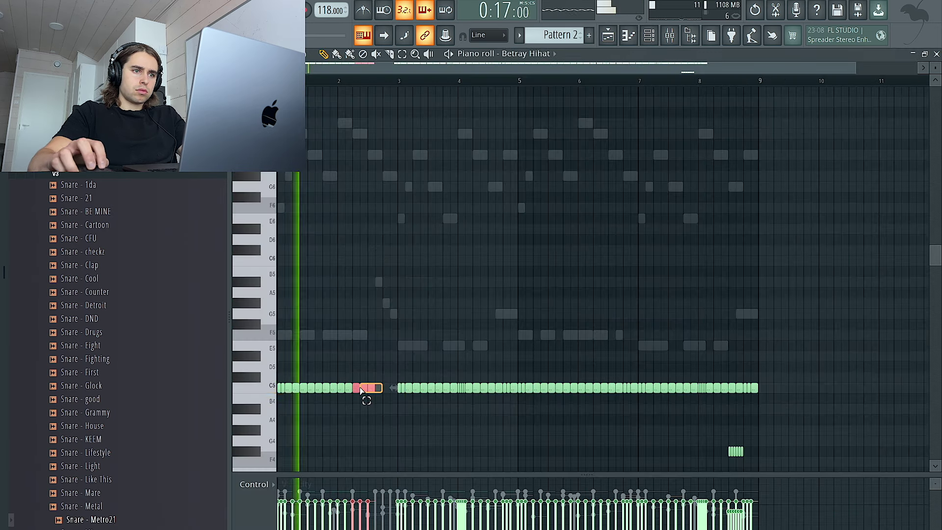
pyautogui.moveTo(361, 390); pyautogui.dragTo(383, 390)
pyautogui.press('Delete')
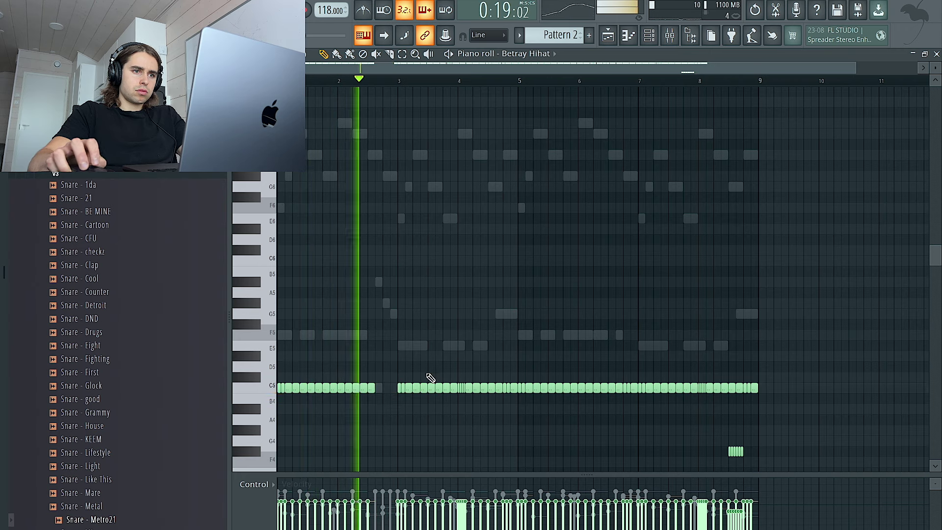
pyautogui.hotkey('ctrl', 'b')
pyautogui.moveTo(368, 391)
pyautogui.mouseDown()
pyautogui.moveTo(393, 389)
pyautogui.moveTo(378, 392)
pyautogui.mouseUp()
pyautogui.hotkey('ctrl', 'b')
pyautogui.press('Delete')
pyautogui.hotkey('alt', 'u')
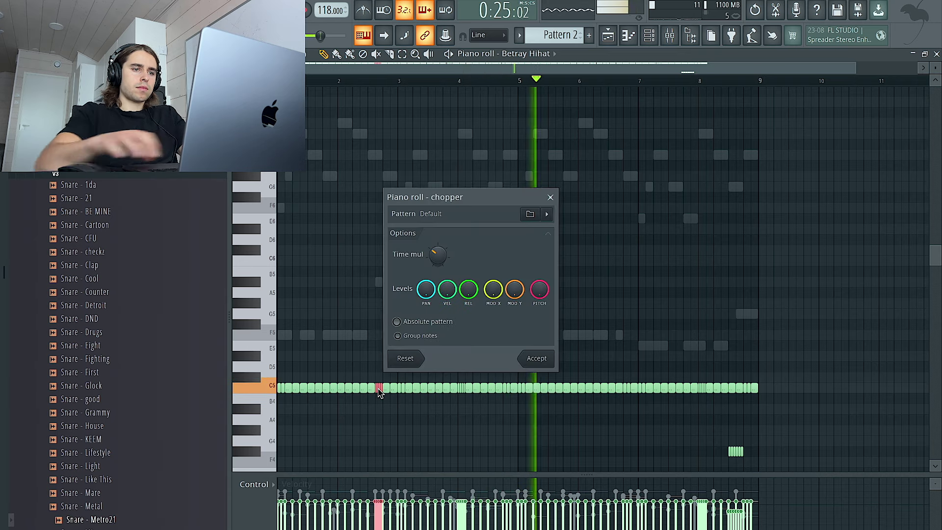
pyautogui.click(539, 359)
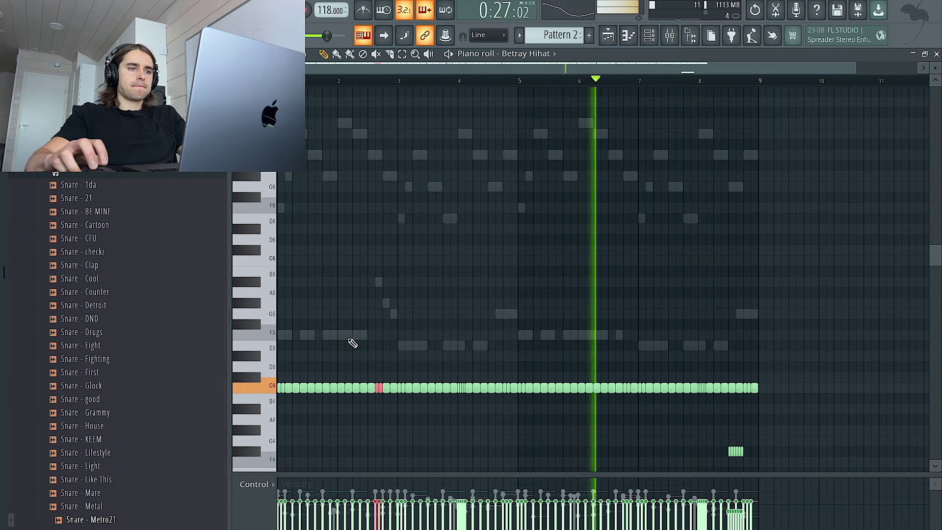
# - Remove Pattern 2's Distorted 808 notes in bars 1 and 2, including the high run, and replace them with a copy of bars 5 and 6
pyautogui.doubleClick(355, 337)
pyautogui.moveTo(409, 313); pyautogui.dragTo(369, 273)
pyautogui.press('Delete')
pyautogui.moveTo(374, 360); pyautogui.dragTo(281, 318)
pyautogui.press('Delete')
pyautogui.moveTo(857, 424); pyautogui.dragTo(521, 247)
pyautogui.moveTo(625, 342); pyautogui.dragTo(521, 329)
pyautogui.moveTo(523, 336); pyautogui.dragTo(262, 336)
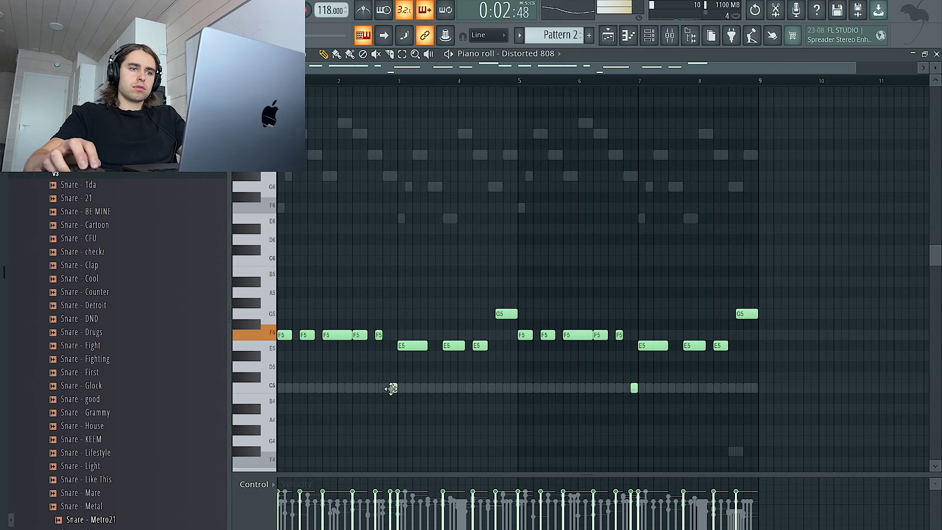
# - Return to the Playlist and collapse the snare sample folder in the browser
pyautogui.click(608, 36)
pyautogui.scroll(-1, 575, 86)
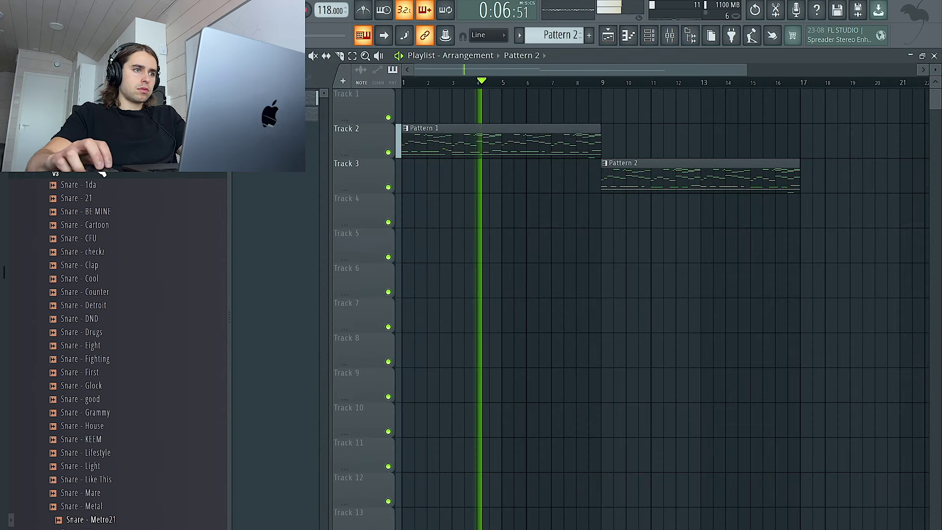
pyautogui.click(104, 166)
pyautogui.scroll(1, 104, 165)
# - Clone the Addictive Keys channel and close the clone's instrument window
pyautogui.press('F6')
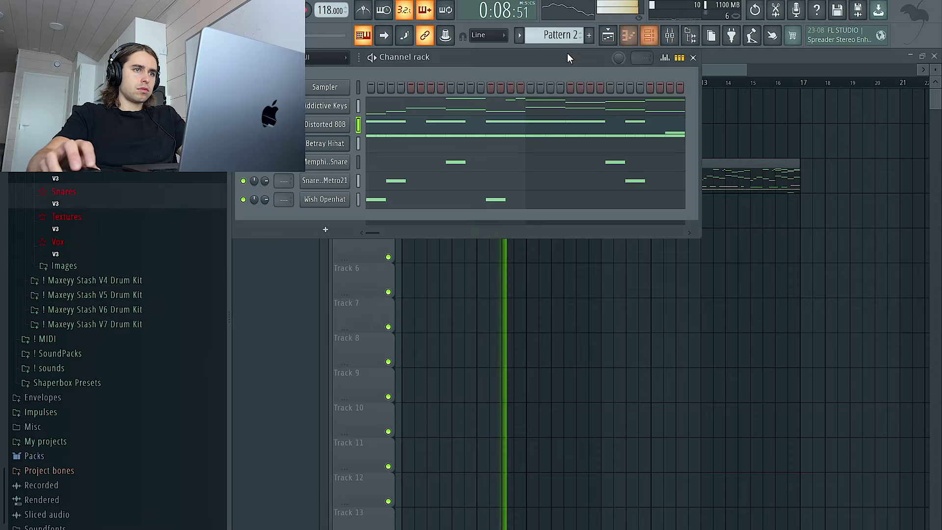
pyautogui.rightClick(347, 101)
pyautogui.click(368, 205)
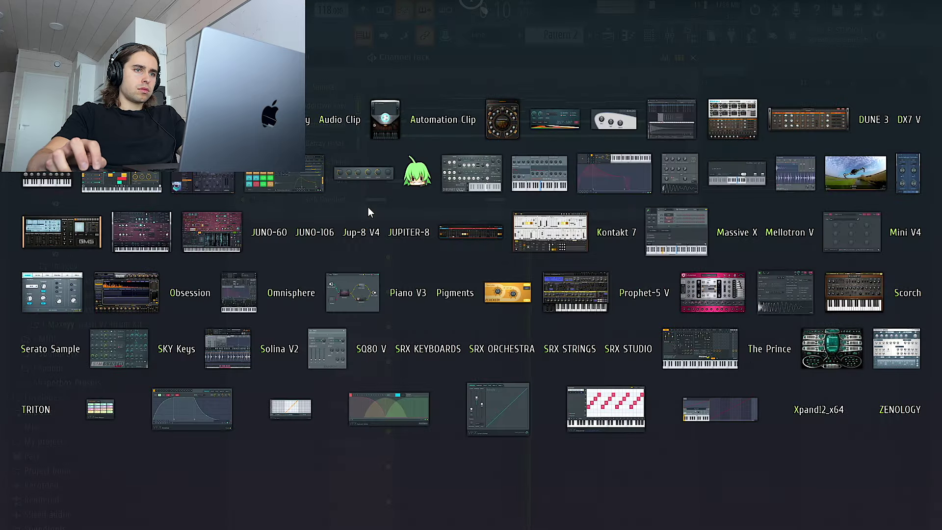
pyautogui.click(371, 204)
pyautogui.rightClick(350, 101)
pyautogui.click(369, 238)
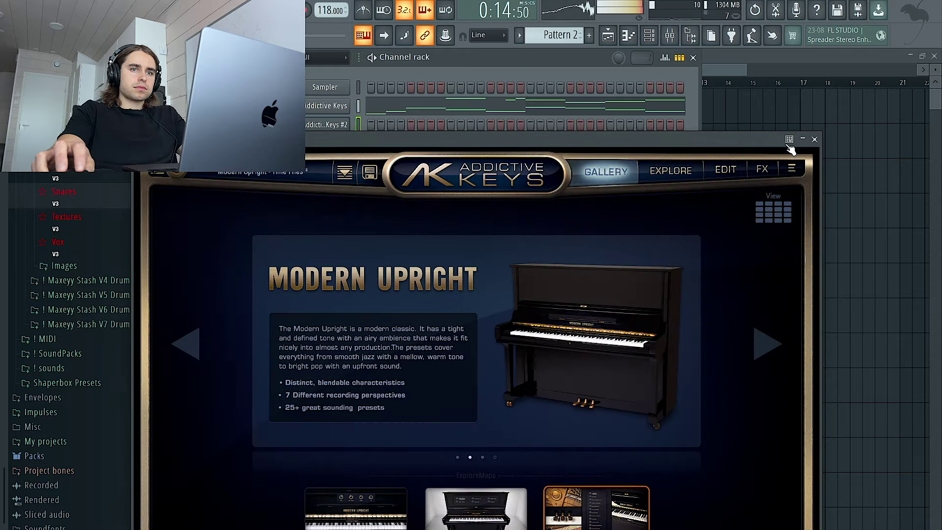
pyautogui.click(814, 139)
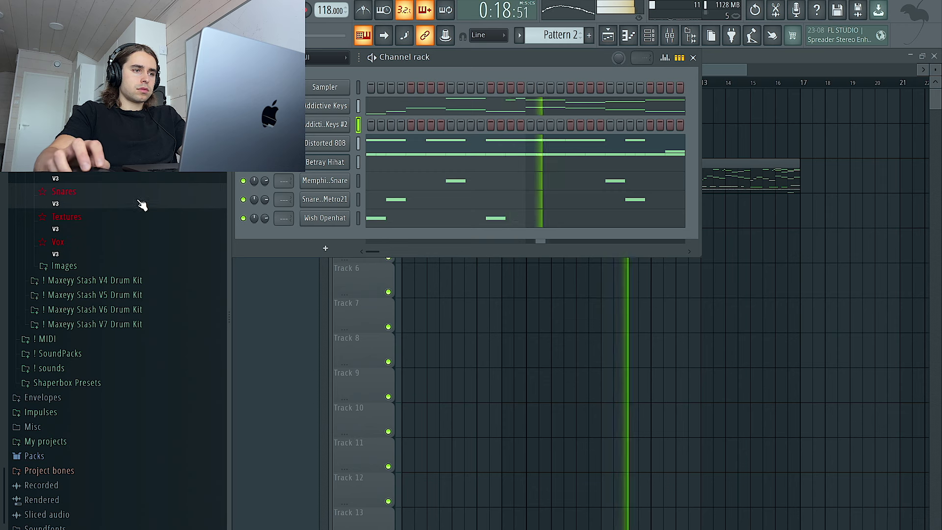
# - Open the Addictive Keys #2 piano roll, stop playback and arm recording
pyautogui.rightClick(334, 129)
pyautogui.click(373, 130)
pyautogui.press('space')
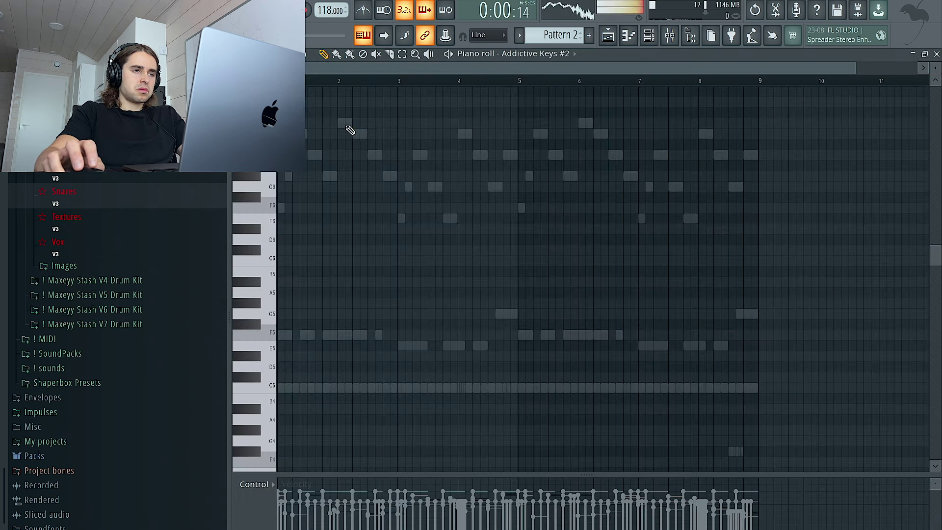
pyautogui.click(309, 10)
pyautogui.click(454, 345)
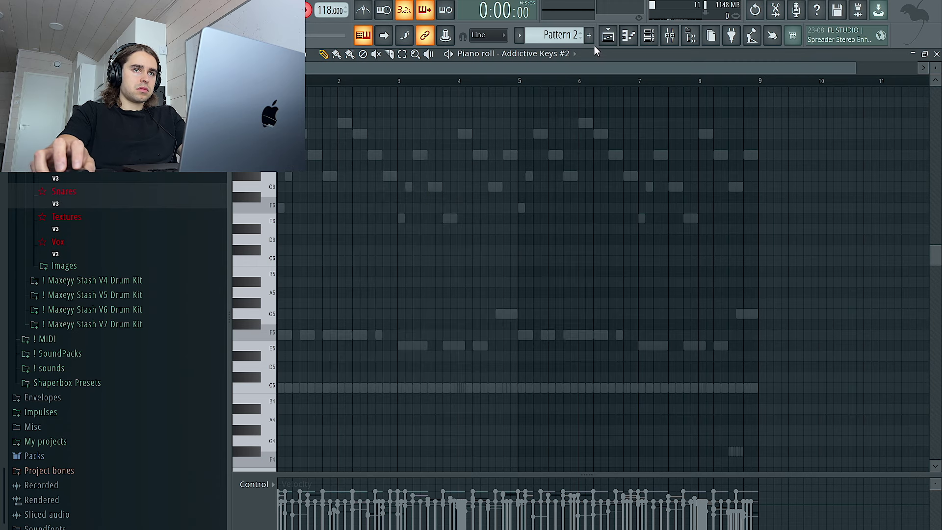
# - Place a new Pattern 3 clip across bars 1 to 8 on Playlist Track 6 and bring up the channel rack
pyautogui.click(604, 37)
pyautogui.rightClick(493, 258)
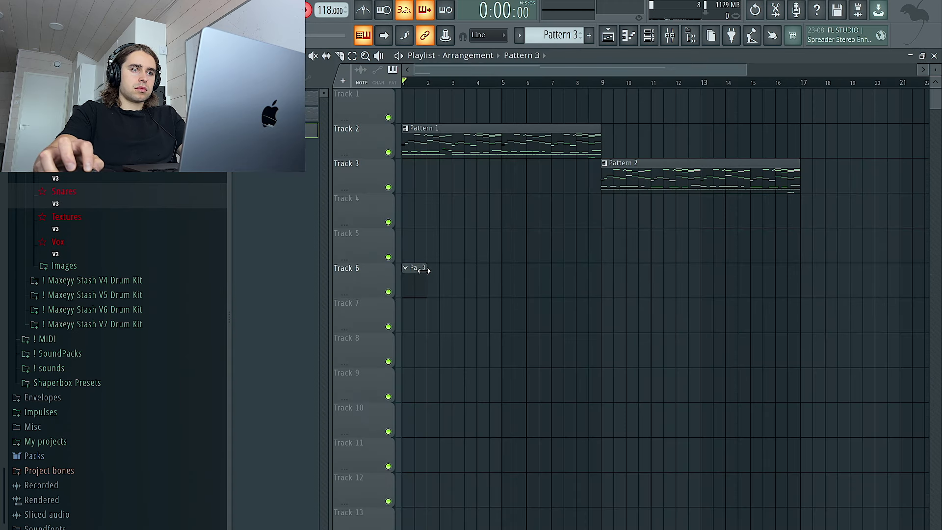
pyautogui.click(656, 41)
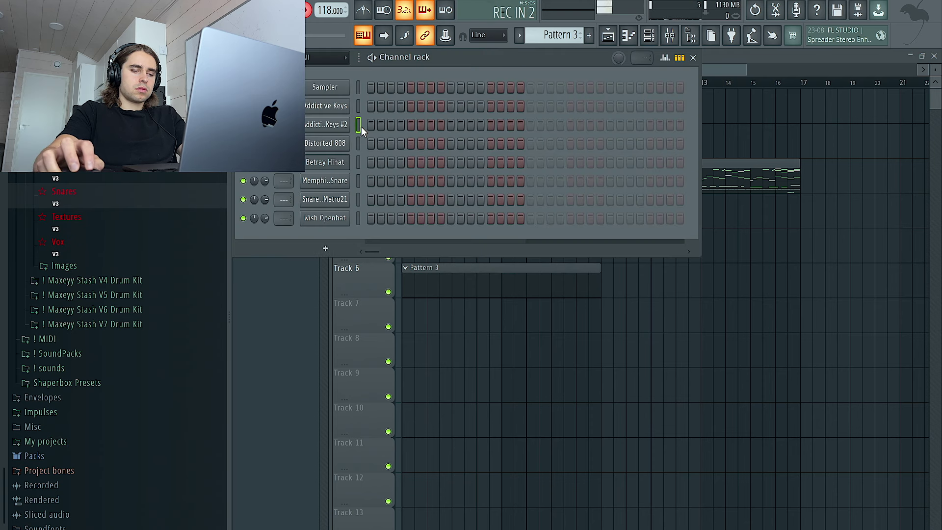
# - Record a live melody with Addictive Keys #2 into Pattern 3, playing from bar 2 through bar 8
pyautogui.press('space')
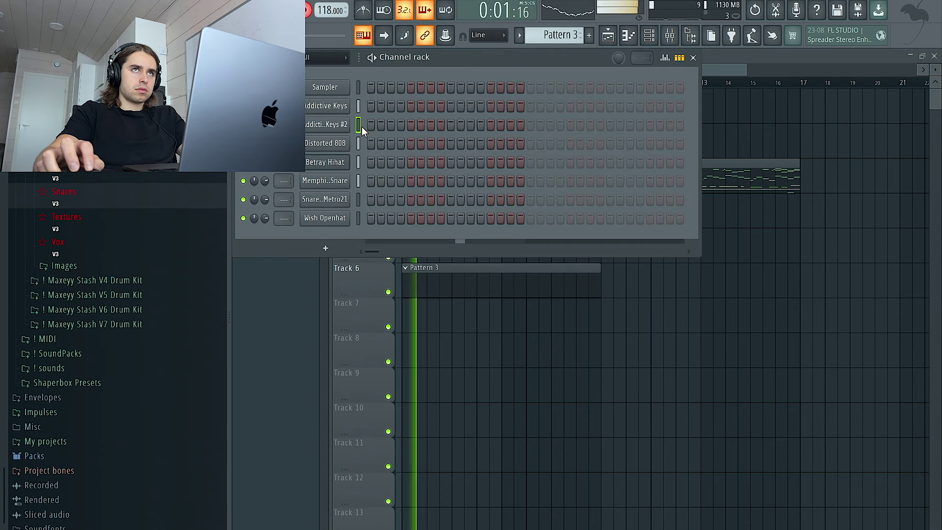
pyautogui.press('v')
pyautogui.press('d')
pyautogui.press('x')
pyautogui.press('d')
pyautogui.press('v')
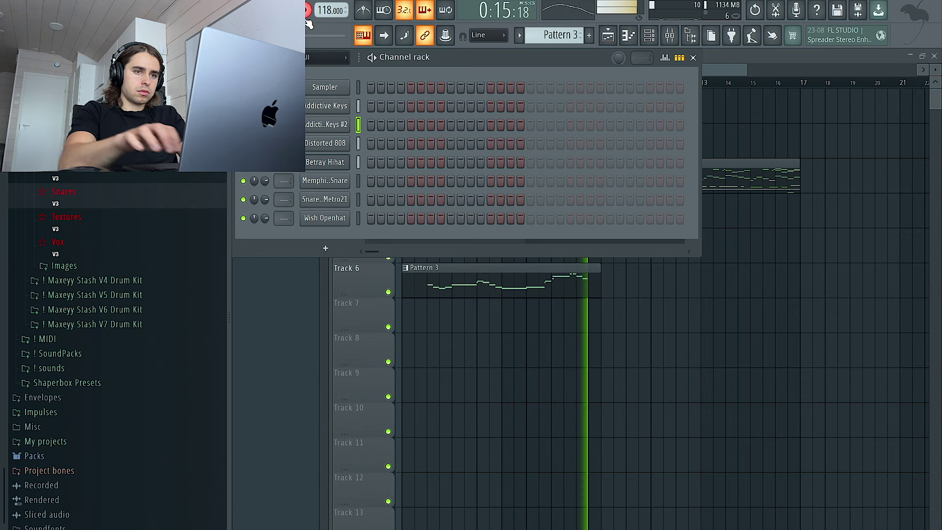
# - Open the recorded Addictive Keys #2 melody and trim the overlapping note ends of the G#5 and G5 notes in bar 2
pyautogui.moveTo(352, 236); pyautogui.dragTo(346, 298)
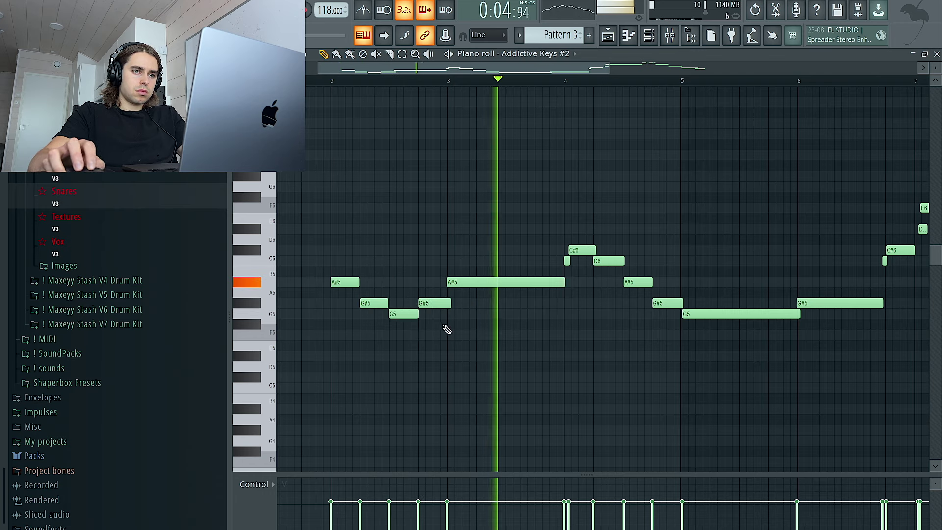
pyautogui.moveTo(446, 330); pyautogui.dragTo(331, 284)
pyautogui.keyDown('ctrl'); pyautogui.click(501, 324); pyautogui.keyUp('ctrl')
pyautogui.moveTo(453, 302); pyautogui.dragTo(446, 303)
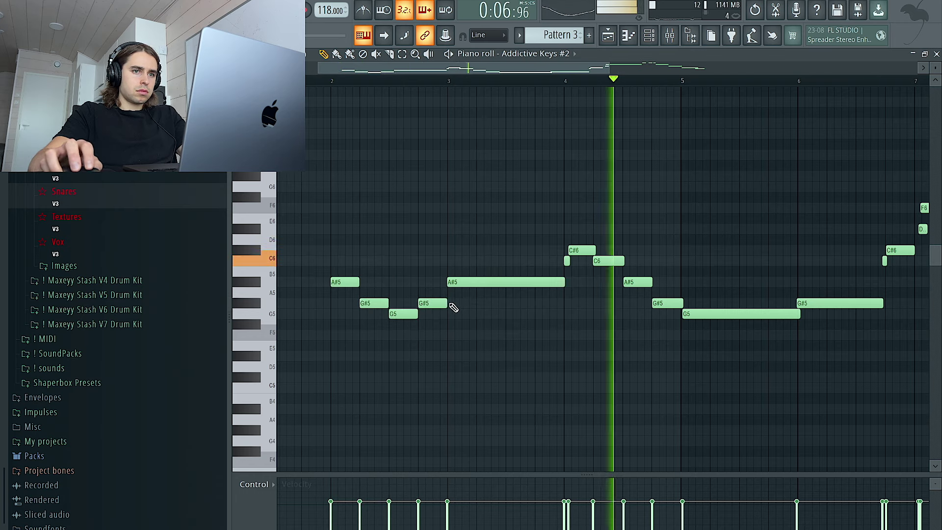
# - Clean up bar 7 by deleting the short D#6, raising the long F6 to G6 and replacing the short G6 repeats with one G6 ending at bar 8
pyautogui.hscroll(3, 465, 306)
pyautogui.hscroll(3, 603, 309)
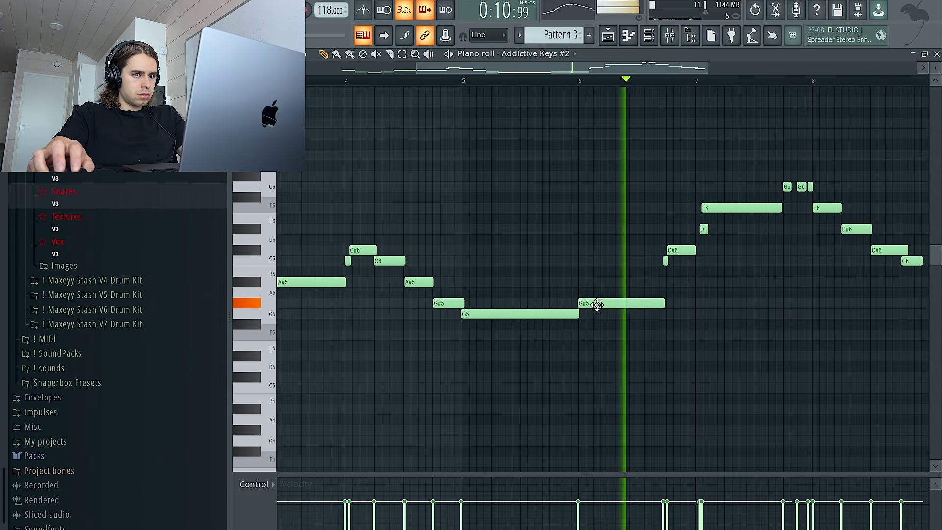
pyautogui.hscroll(3, 598, 307)
pyautogui.hscroll(2, 628, 267)
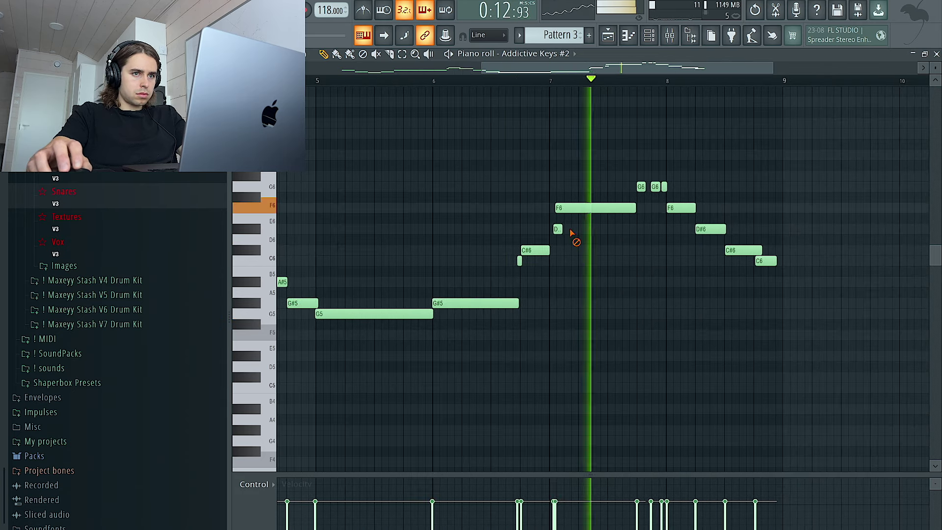
pyautogui.click(433, 81)
pyautogui.scroll(-3, 458, 219)
pyautogui.scroll(4, 458, 219)
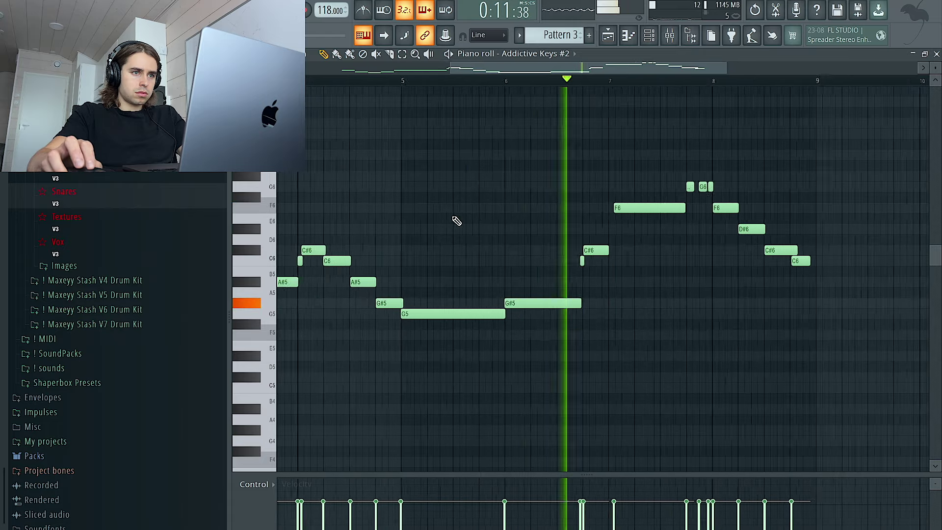
pyautogui.moveTo(677, 266); pyautogui.dragTo(613, 237)
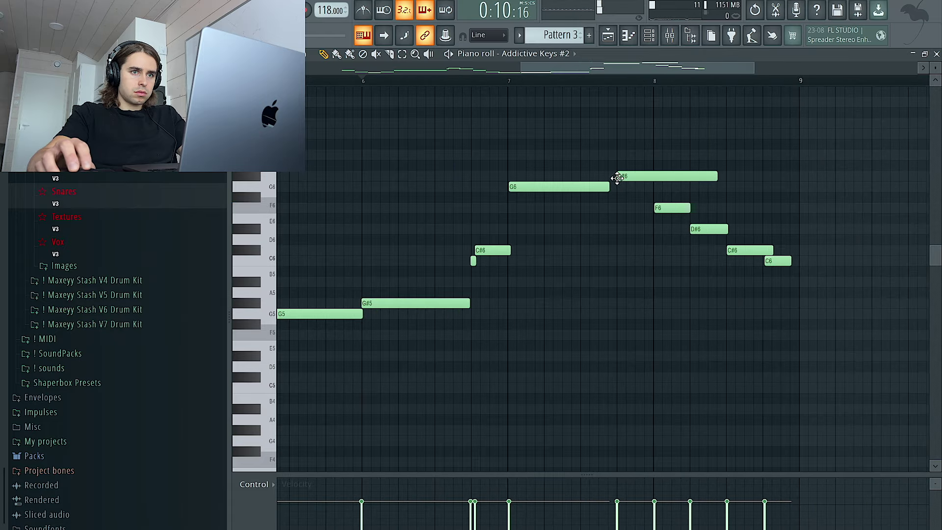
pyautogui.moveTo(617, 177); pyautogui.dragTo(619, 188)
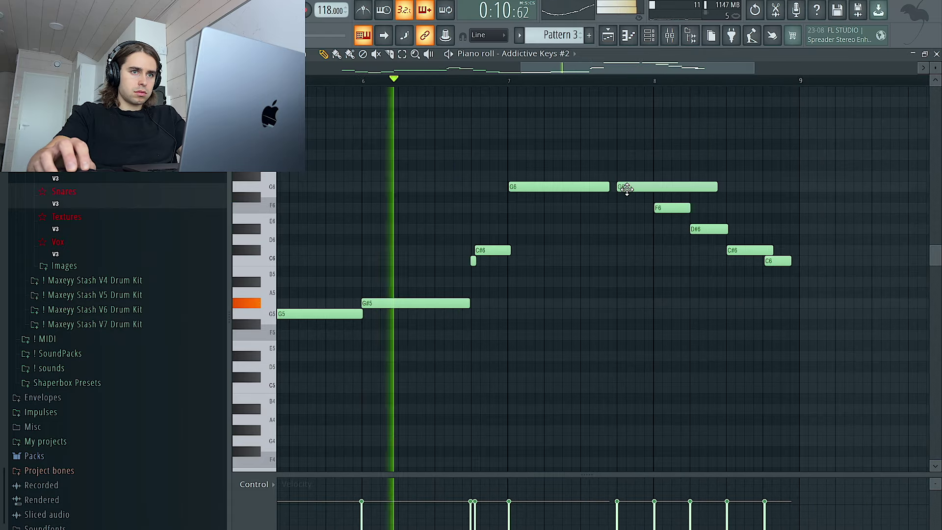
pyautogui.moveTo(716, 187); pyautogui.dragTo(653, 188)
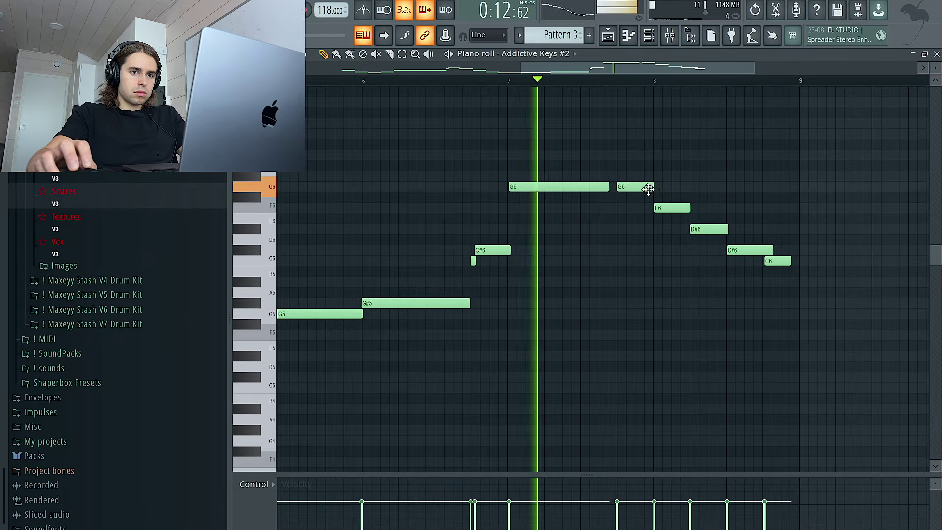
# - In bar 8, raise the F6 to G6 and the D#6 to G#6, and nudge the closing C#6 and C6 slightly earlier
pyautogui.moveTo(558, 208)
pyautogui.mouseDown()
pyautogui.moveTo(559, 177)
pyautogui.moveTo(559, 189)
pyautogui.mouseUp()
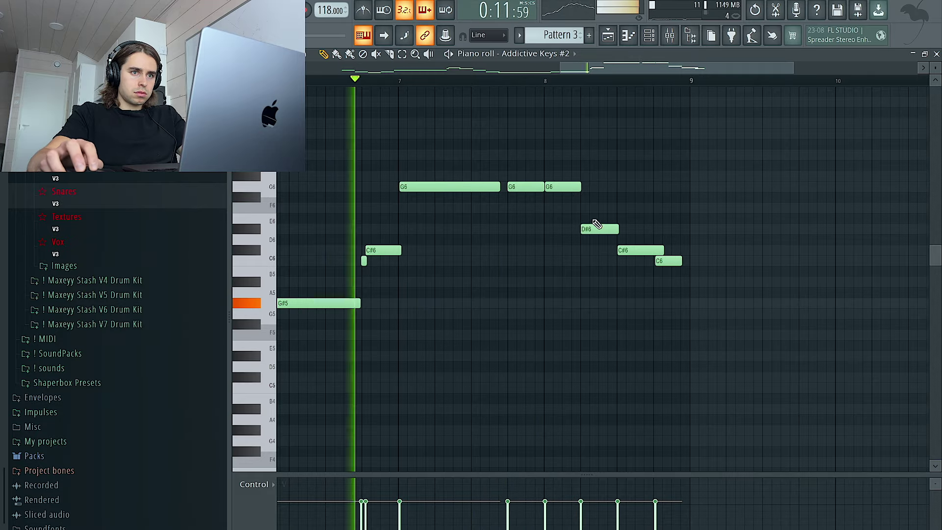
pyautogui.moveTo(591, 229); pyautogui.dragTo(593, 176)
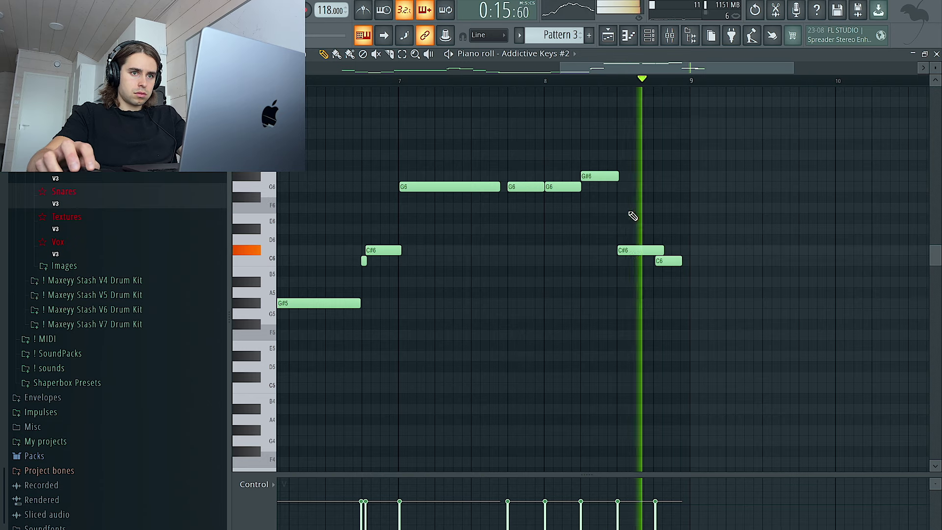
pyautogui.moveTo(692, 268); pyautogui.dragTo(647, 244)
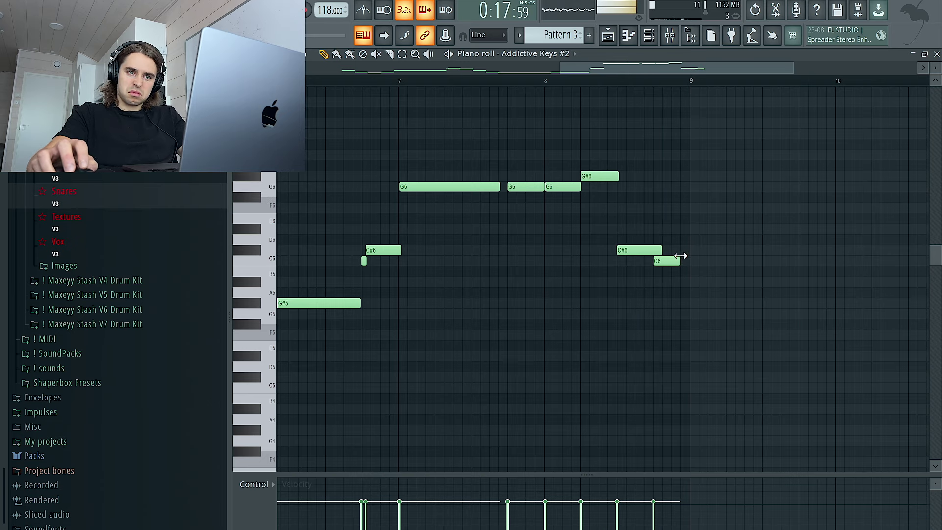
# - Clone the Addictive Keys #2 channel and close the cloned instrument's window
pyautogui.scroll(-4, 697, 185)
pyautogui.click(649, 36)
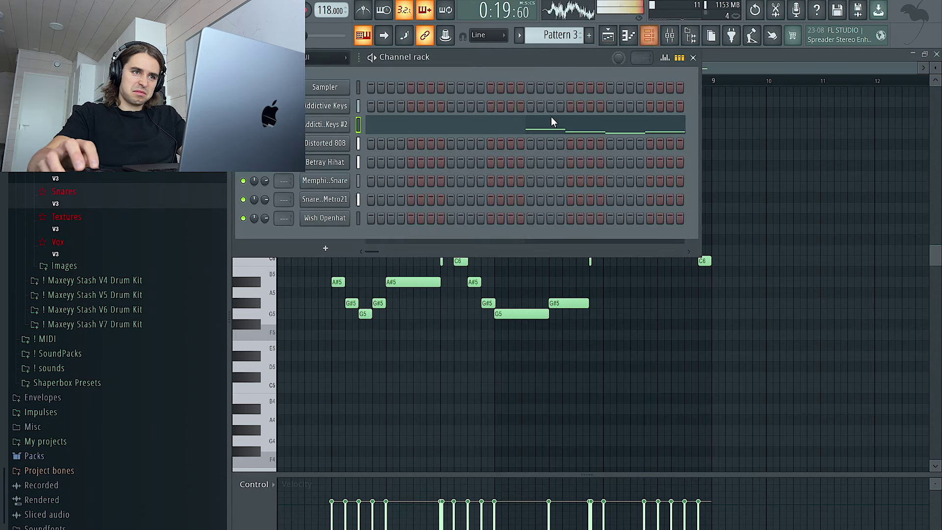
pyautogui.rightClick(325, 124)
pyautogui.click(325, 120)
pyautogui.rightClick(326, 123)
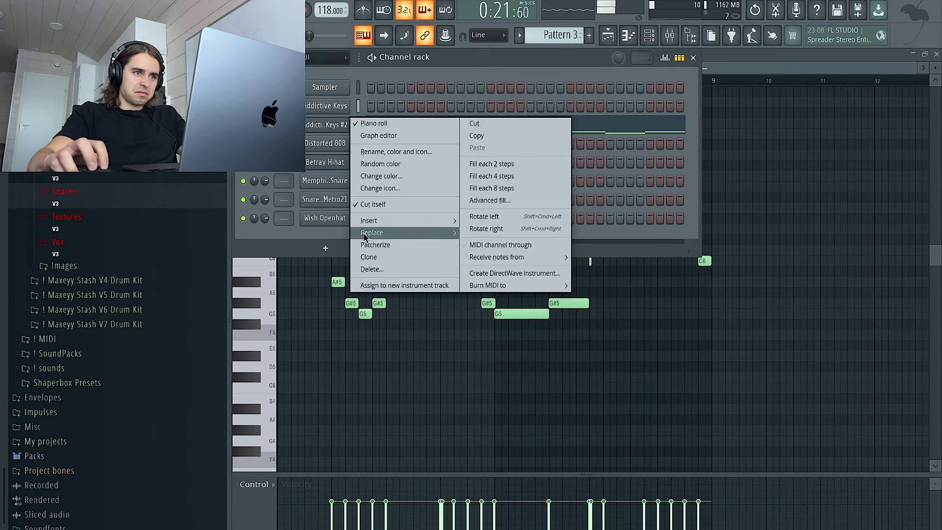
pyautogui.click(372, 257)
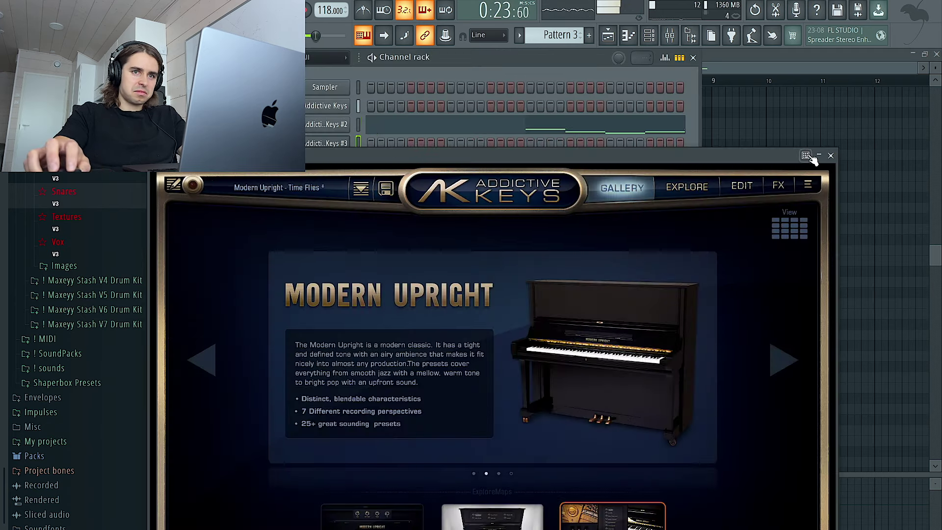
pyautogui.click(830, 156)
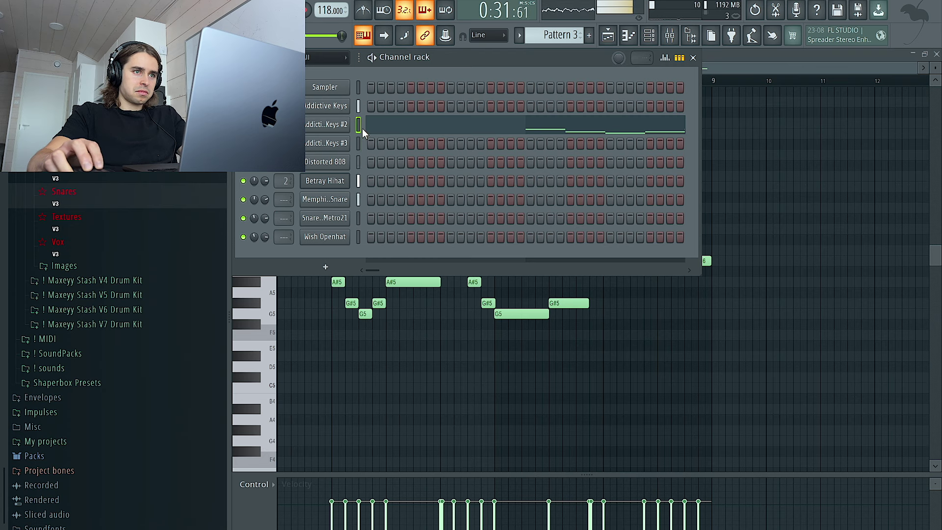
# - Replace the Addictive Keys #2 instrument with Analog Lab V
pyautogui.rightClick(351, 120)
pyautogui.moveTo(384, 233)
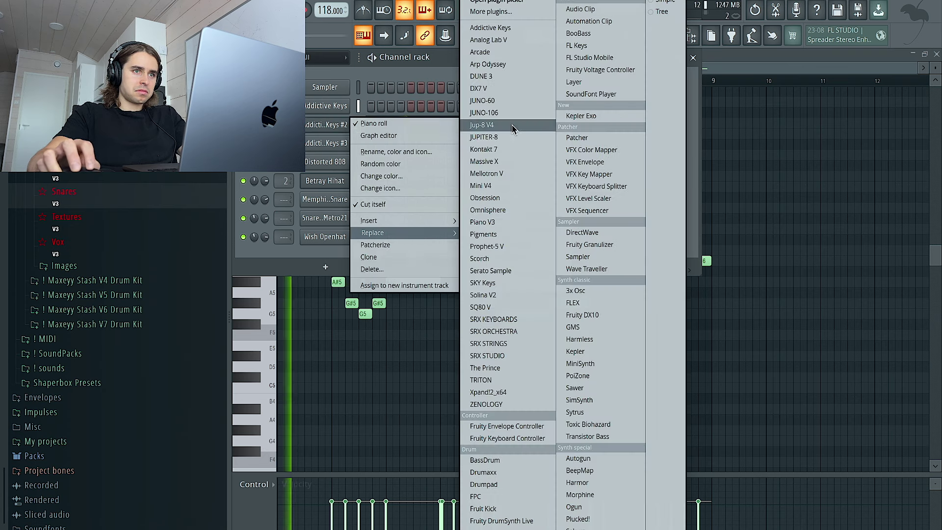
pyautogui.click(482, 43)
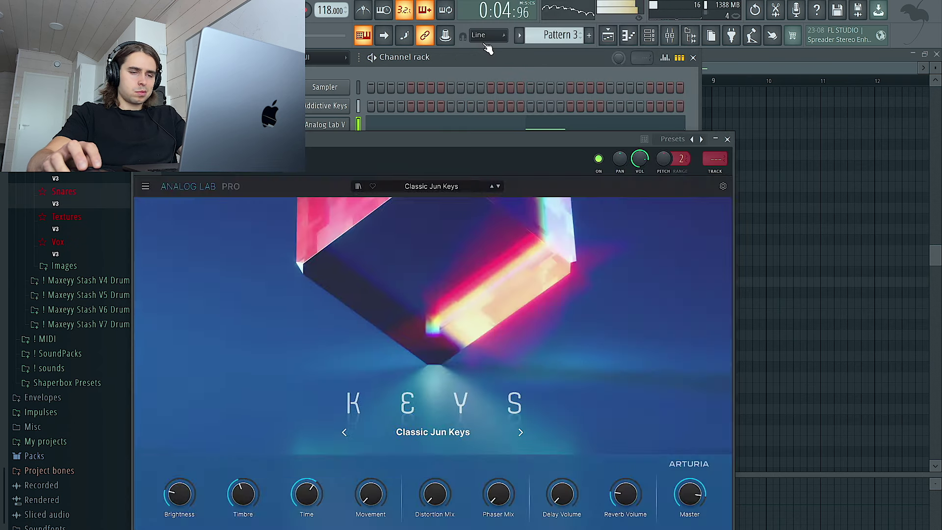
# - Browse Analog Lab's sound banks, open KXVI - TRAP SONICS and load the Lead - Anth3m preset
pyautogui.click(358, 186)
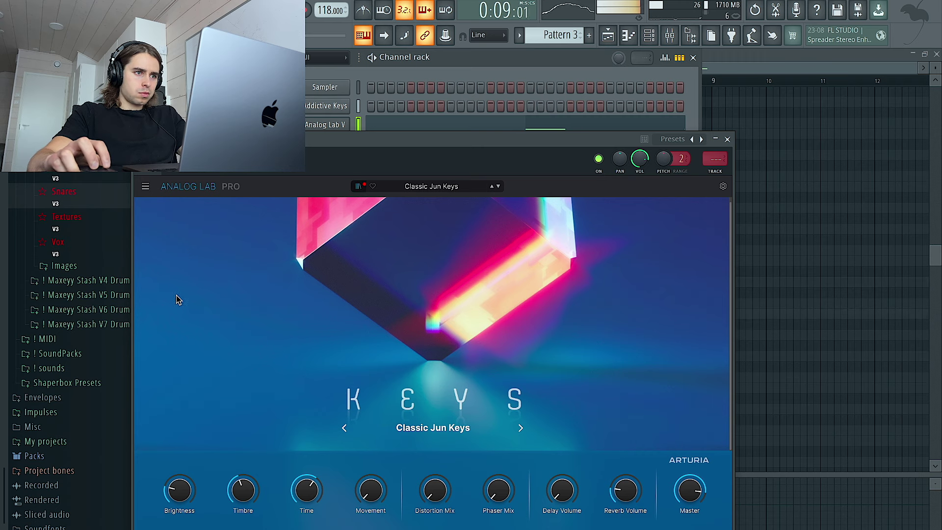
pyautogui.click(358, 187)
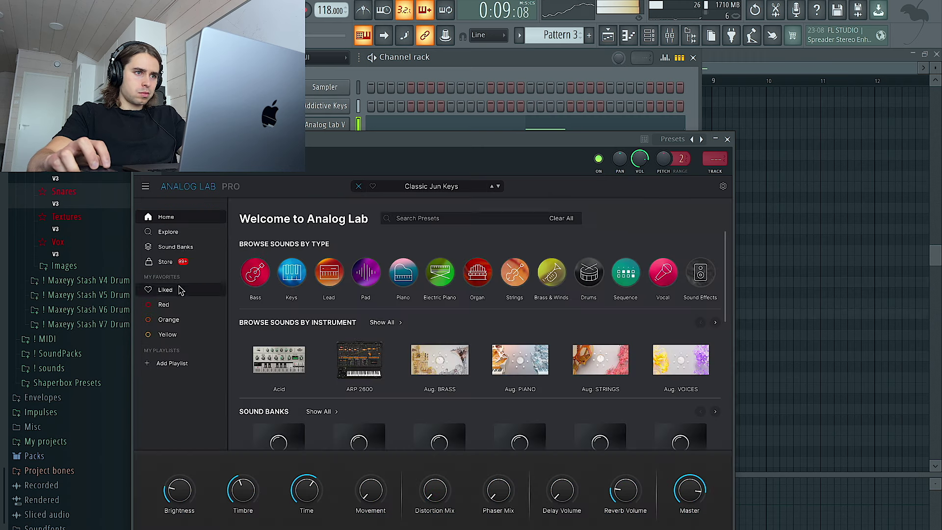
pyautogui.click(175, 247)
pyautogui.scroll(-5, 405, 346)
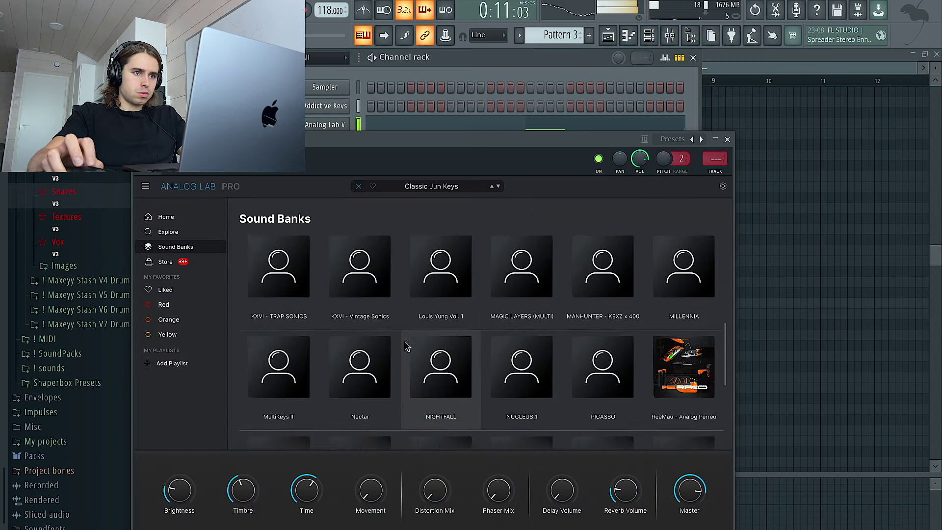
pyautogui.scroll(-3, 657, 339)
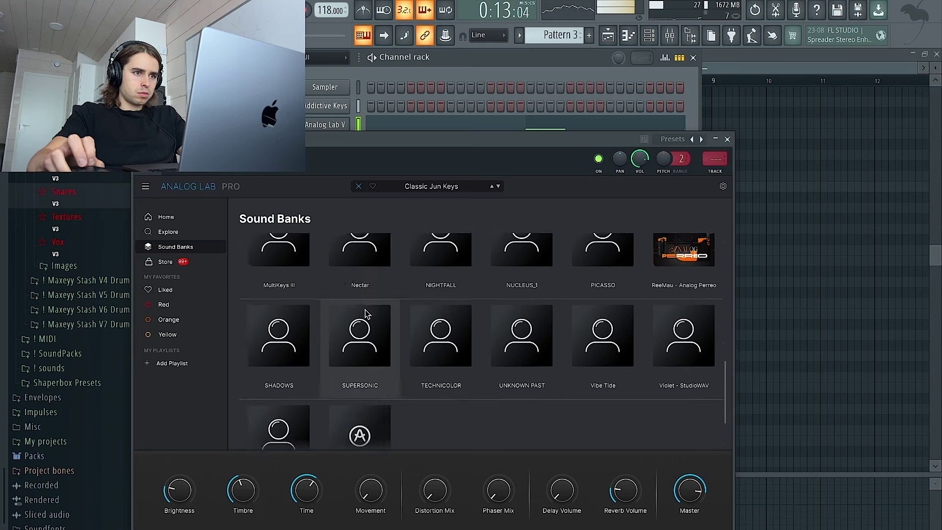
pyautogui.scroll(-1, 365, 314)
pyautogui.scroll(3, 361, 314)
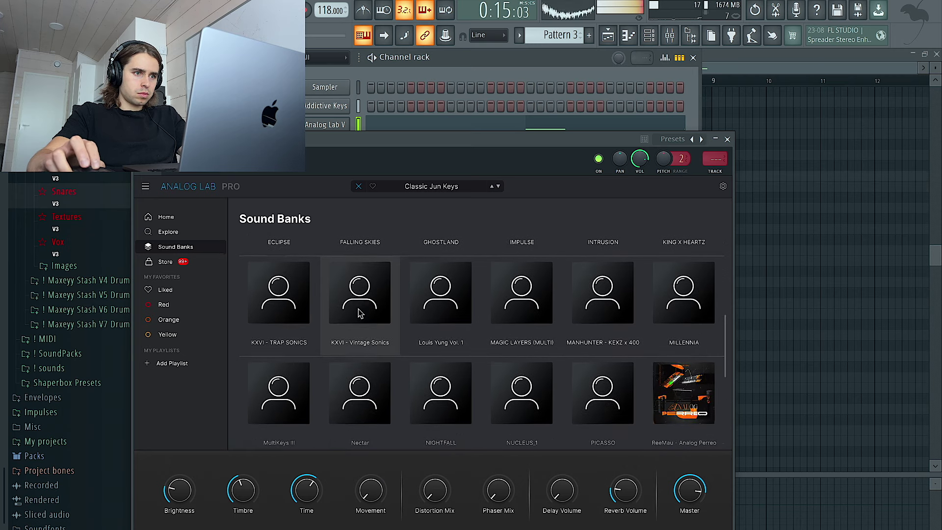
pyautogui.click(276, 294)
pyautogui.scroll(-3, 402, 386)
pyautogui.scroll(-5, 408, 388)
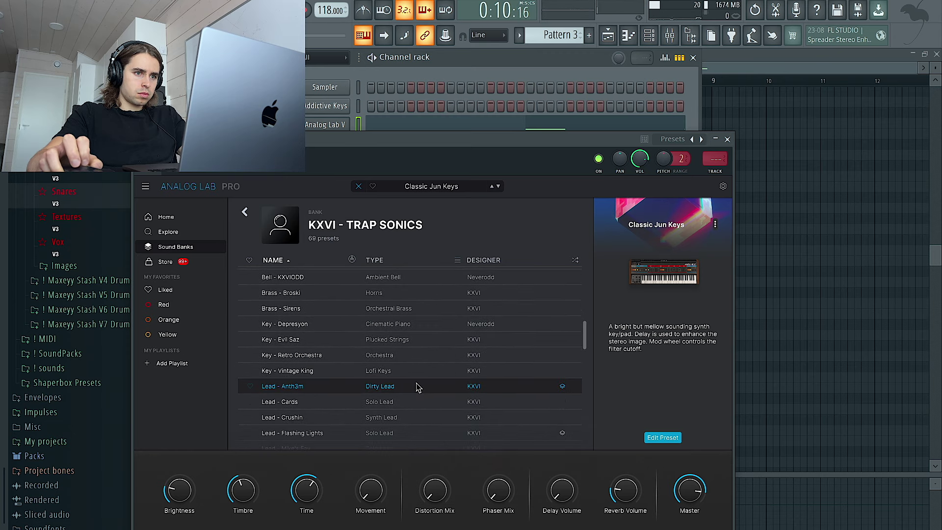
pyautogui.click(411, 381)
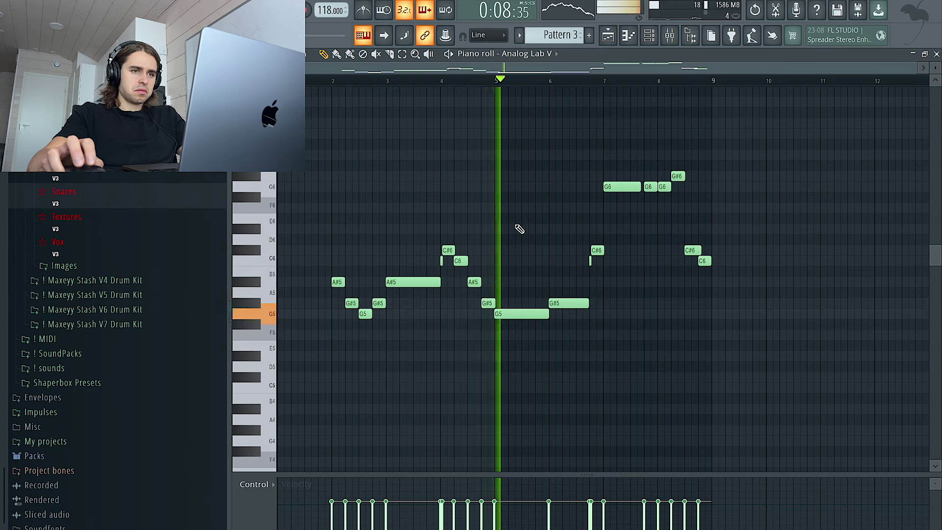
# - Route the Analog Lab V channel to mixer Insert 3 and load Fruity Parametric EQ 2 in its second effect slot
pyautogui.click(649, 35)
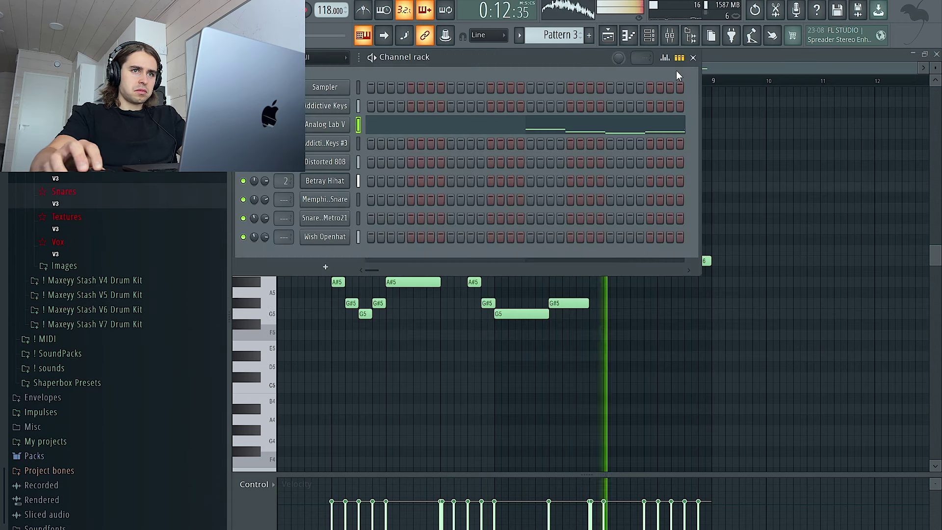
pyautogui.click(670, 35)
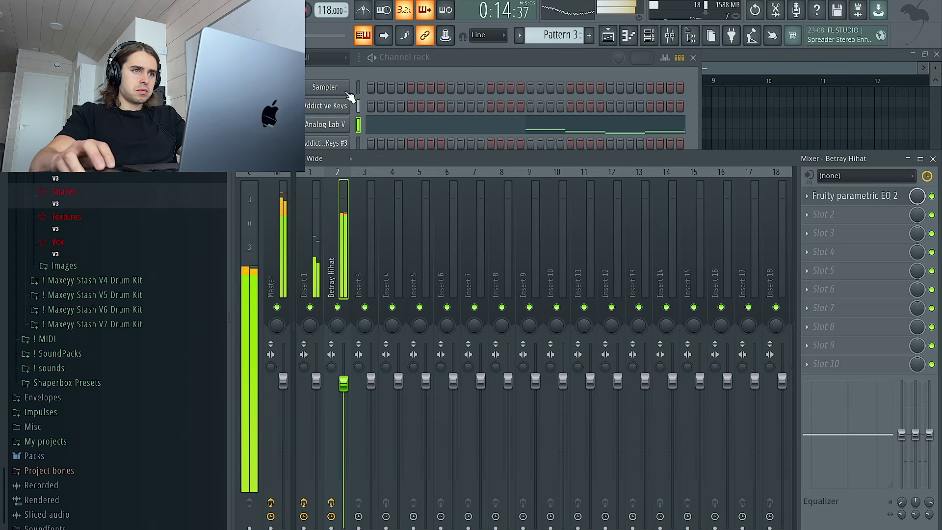
pyautogui.moveTo(289, 125); pyautogui.dragTo(290, 117)
pyautogui.click(838, 213)
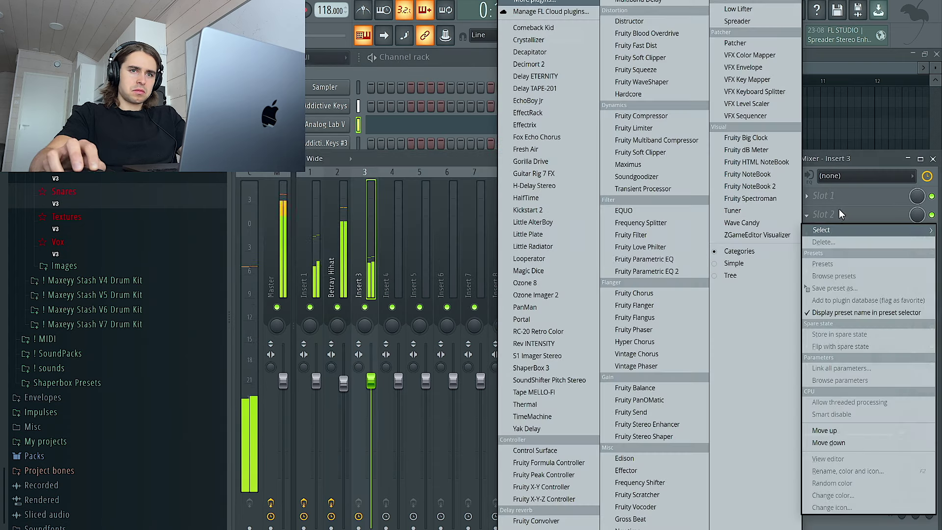
pyautogui.click(661, 273)
# - Apply the 30Hz + 18kHz cut preset to the Insert 3 EQ and raise the low cut to about 200 Hz
pyautogui.click(646, 100)
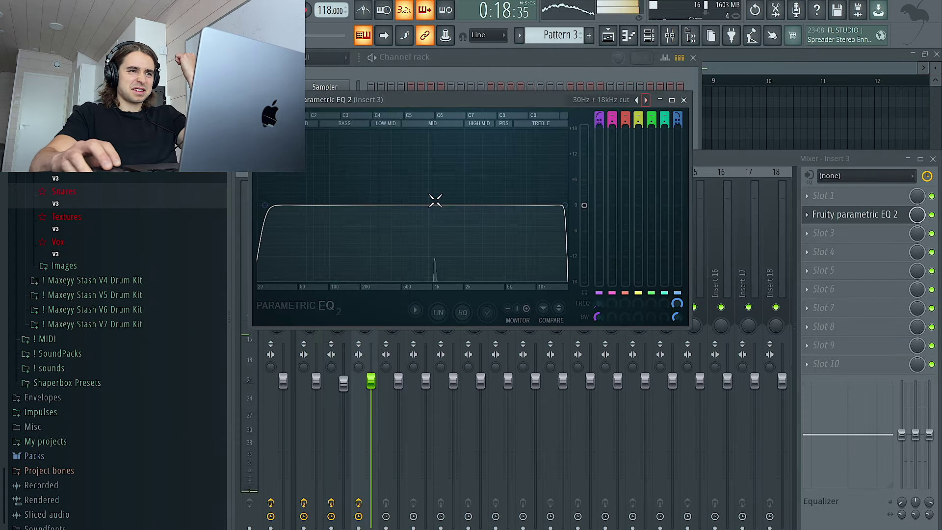
pyautogui.moveTo(284, 224); pyautogui.dragTo(380, 225)
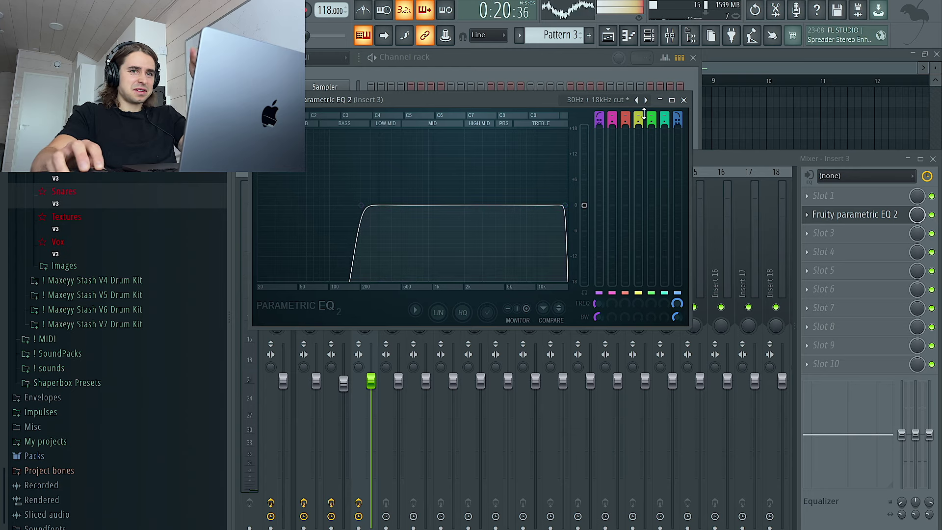
pyautogui.click(684, 100)
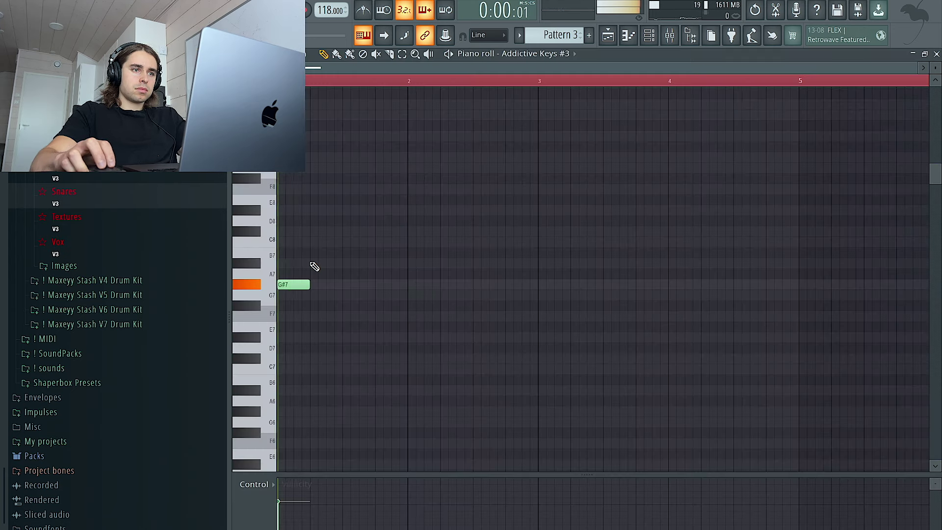
# - On Addictive Keys #3, complete the bar 1 phrase with consecutive G7, F7 and G7 notes after the opening G#7
pyautogui.click(314, 265)
pyautogui.rightClick(316, 265)
pyautogui.click(313, 297)
pyautogui.click(345, 317)
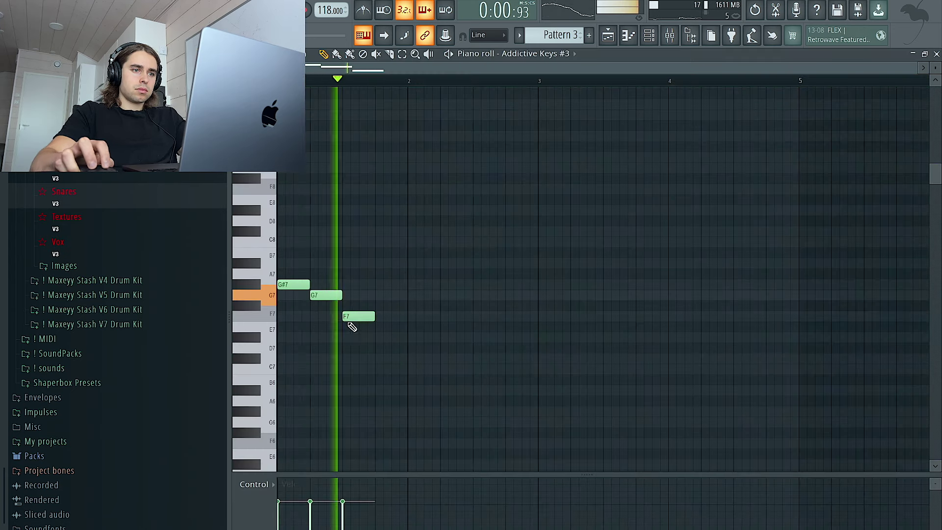
pyautogui.click(378, 338)
pyautogui.click(411, 359)
pyautogui.rightClick(390, 338)
pyautogui.moveTo(378, 316); pyautogui.dragTo(384, 294)
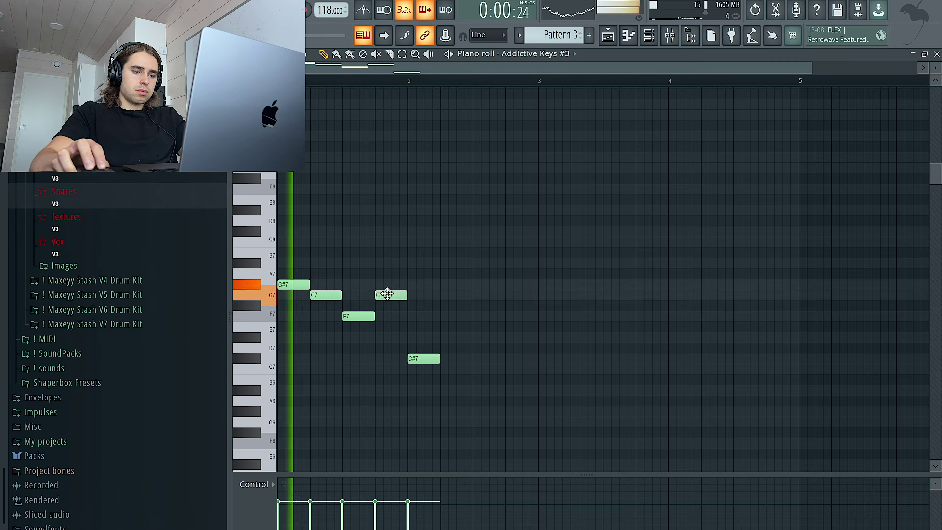
pyautogui.rightClick(425, 360)
pyautogui.click(423, 284)
pyautogui.rightClick(426, 286)
# - Repeat the one-bar phrase three times to fill bars 1 to 4 and lower all notes one octave
pyautogui.hotkey('ctrl', 'b')
pyautogui.hotkey('ctrl', 'b')
pyautogui.hotkey('ctrl', 'b')
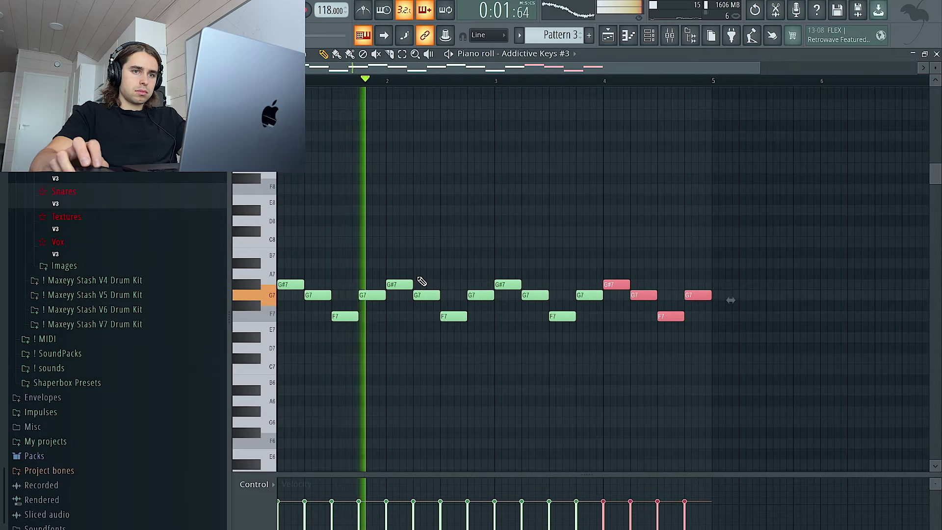
pyautogui.hotkey('ctrl', 'a')
pyautogui.hotkey('ctrl', 'Down')
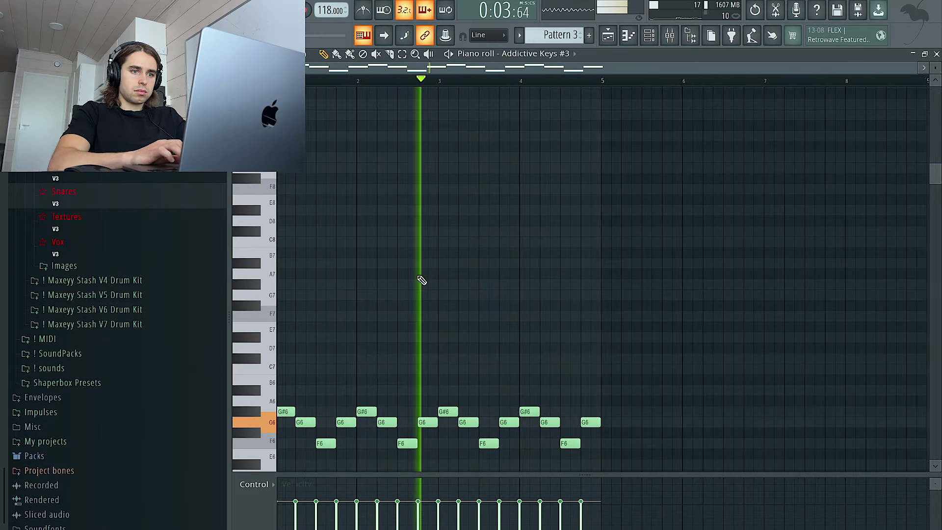
# - Duplicate the four-bar phrase through bar 8, lower the notes two octaves and play the pattern
pyautogui.hotkey('ctrl', 'b')
pyautogui.hotkey('ctrl', 'Down')
pyautogui.hotkey('ctrl', 'Down')
pyautogui.press('space')
pyautogui.press('space')
pyautogui.scroll(-2, 422, 280)
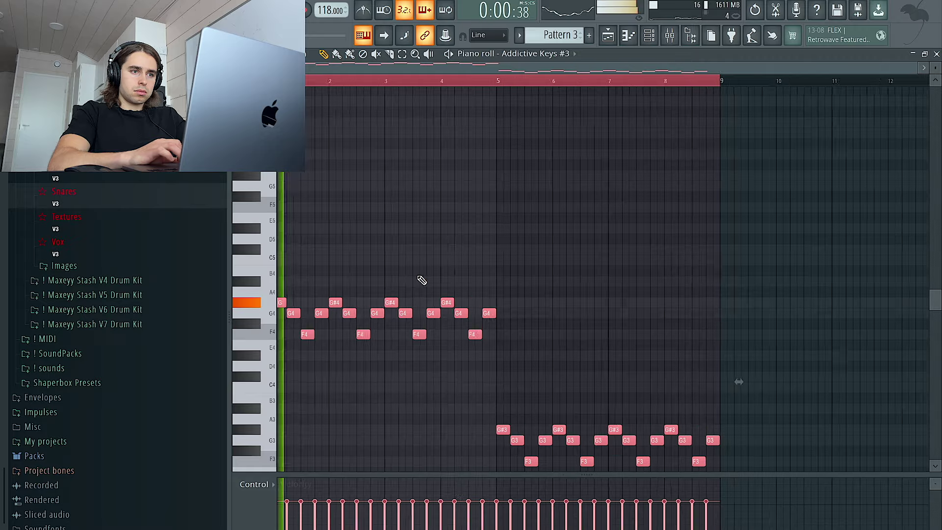
# - Raise the lower-octave notes in bars 5 to 8 by one octave to line them up with the first half
pyautogui.hotkey('ctrl', 'Down')
pyautogui.scroll(-5, 474, 321)
pyautogui.moveTo(640, 276); pyautogui.dragTo(452, 199)
pyautogui.hotkey('ctrl', 'Up')
pyautogui.hotkey('ctrl', 'a')
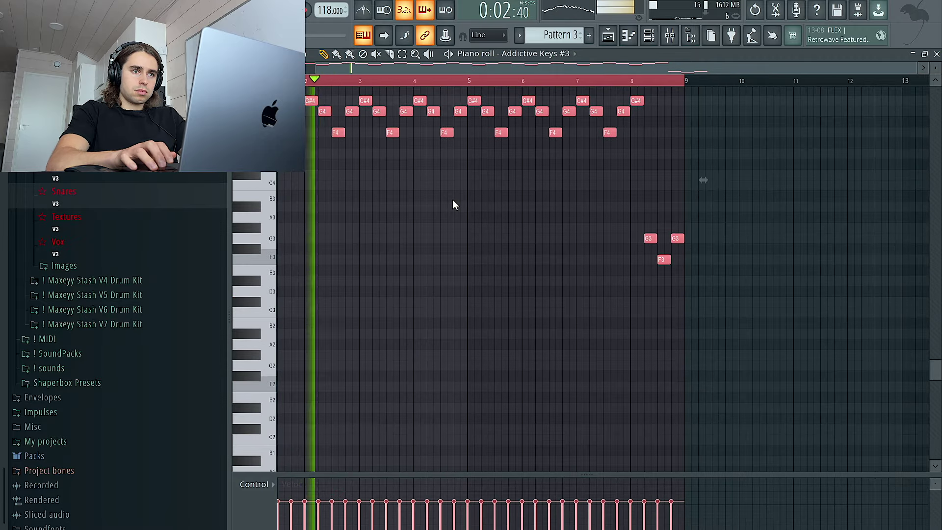
pyautogui.hotkey('ctrl', 'Down')
pyautogui.press('space')
pyautogui.press('space')
pyautogui.moveTo(726, 423); pyautogui.dragTo(630, 327)
pyautogui.hotkey('ctrl', 'Up')
# - Raise the entire eight-bar phrase three octaves and play it
pyautogui.hotkey('ctrl', 'a')
pyautogui.hotkey('ctrl', 'Up')
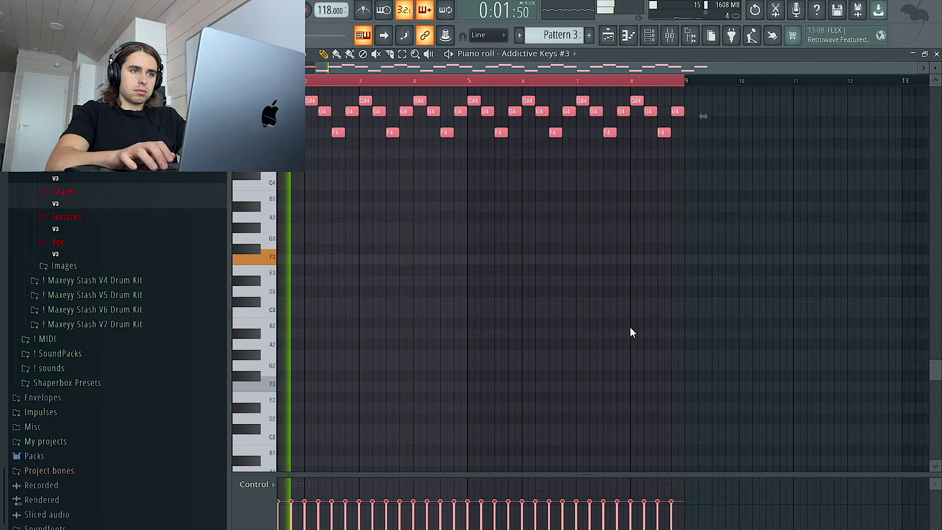
pyautogui.hotkey('ctrl', 'Up')
pyautogui.hotkey('ctrl', 'Up')
pyautogui.press('space')
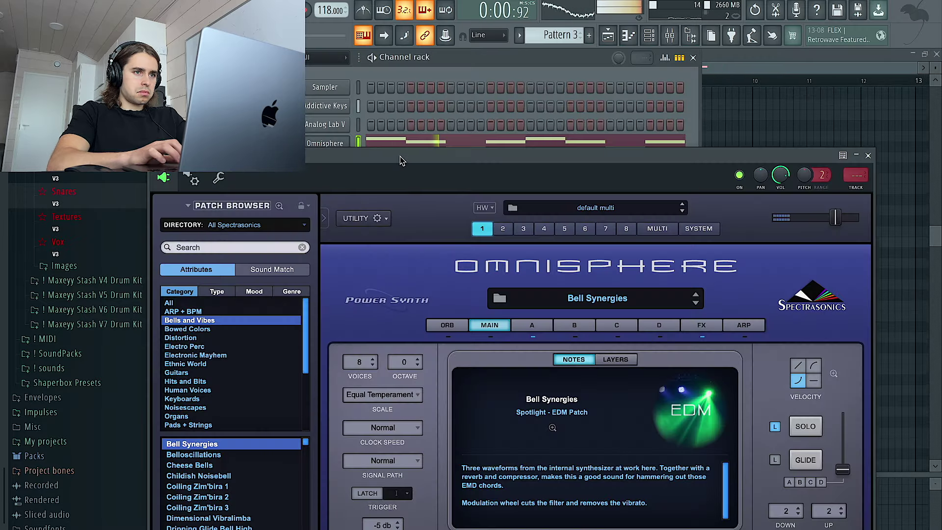
# - Audition Omnisphere's Bells and Vibes patches in shuffled order, load Christmas Layers and close the instrument window
pyautogui.moveTo(400, 157); pyautogui.dragTo(405, 53)
pyautogui.click(206, 490)
pyautogui.click(226, 435)
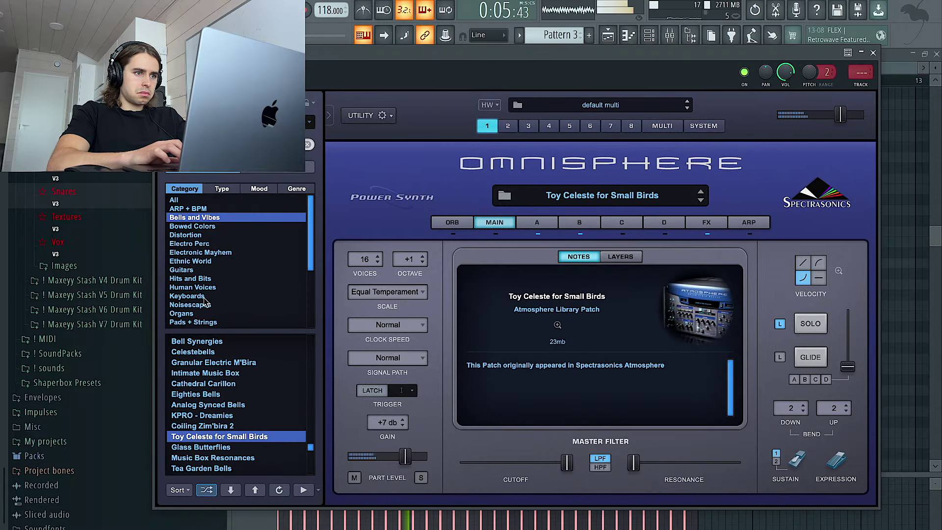
pyautogui.scroll(-5, 227, 431)
pyautogui.click(228, 426)
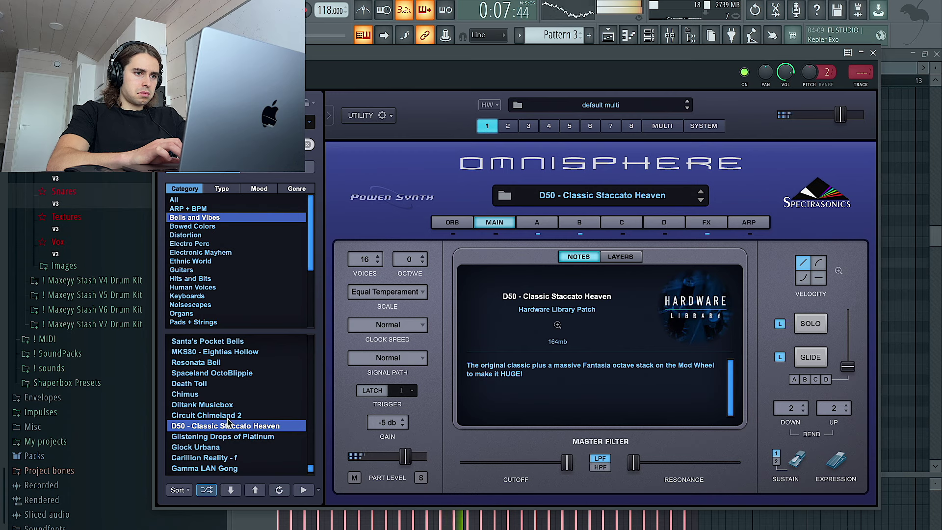
pyautogui.click(227, 417)
pyautogui.click(295, 395)
pyautogui.click(268, 374)
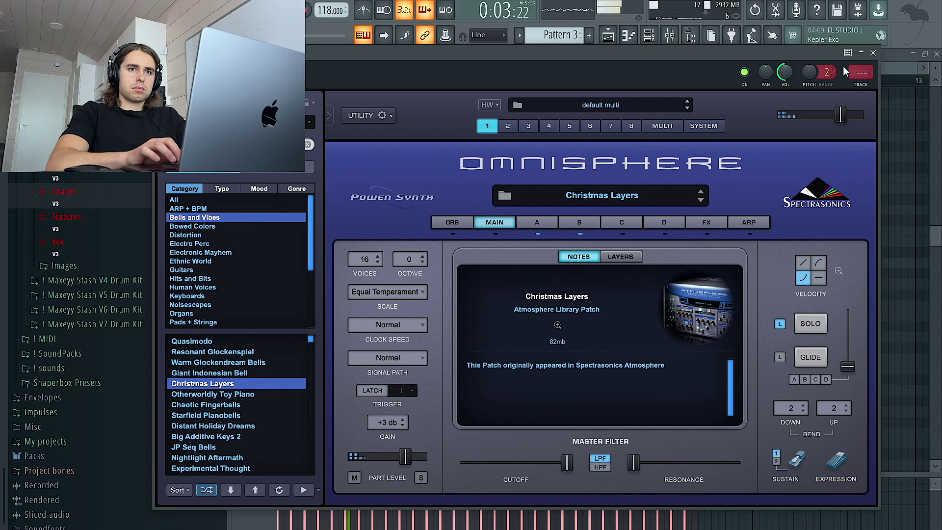
pyautogui.click(874, 53)
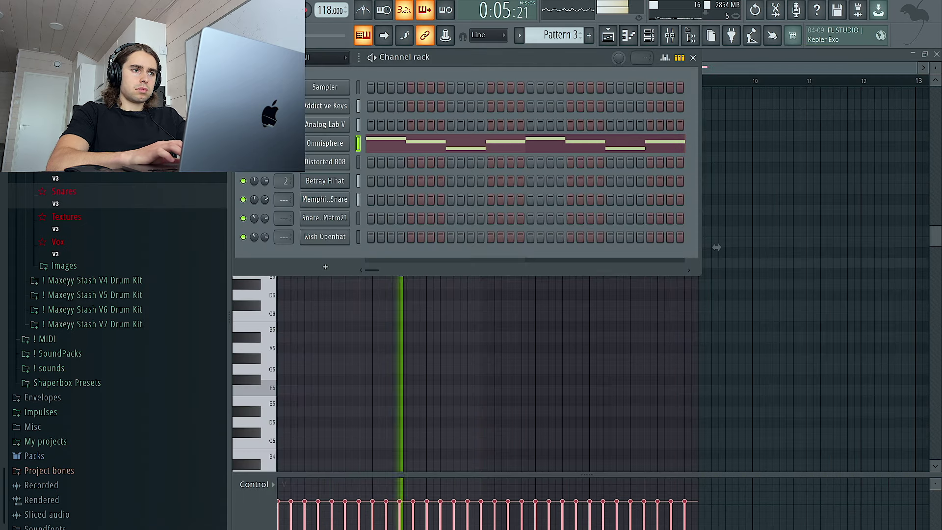
# - Open the playlist and delete the second Pattern 4 clip, starting at bar 9 on Track 7
pyautogui.click(607, 36)
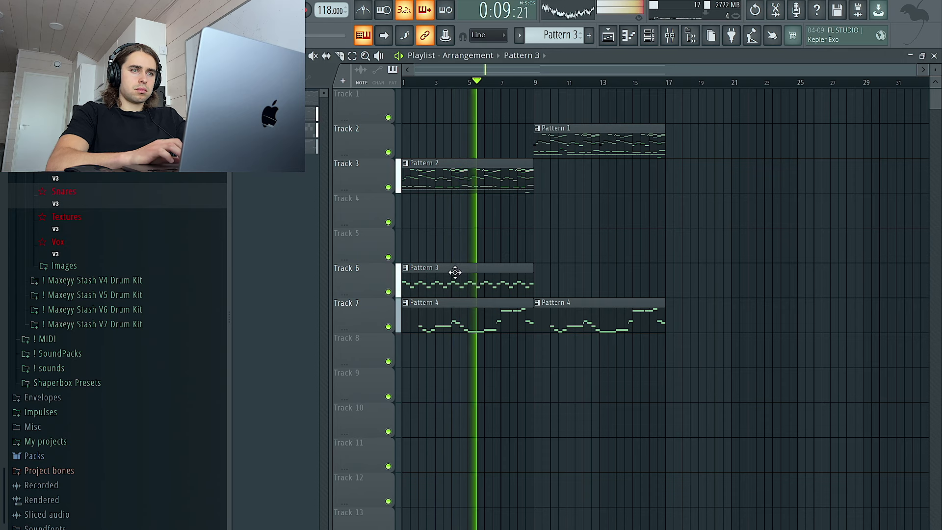
pyautogui.rightClick(599, 317)
pyautogui.scroll(-1, 561, 35)
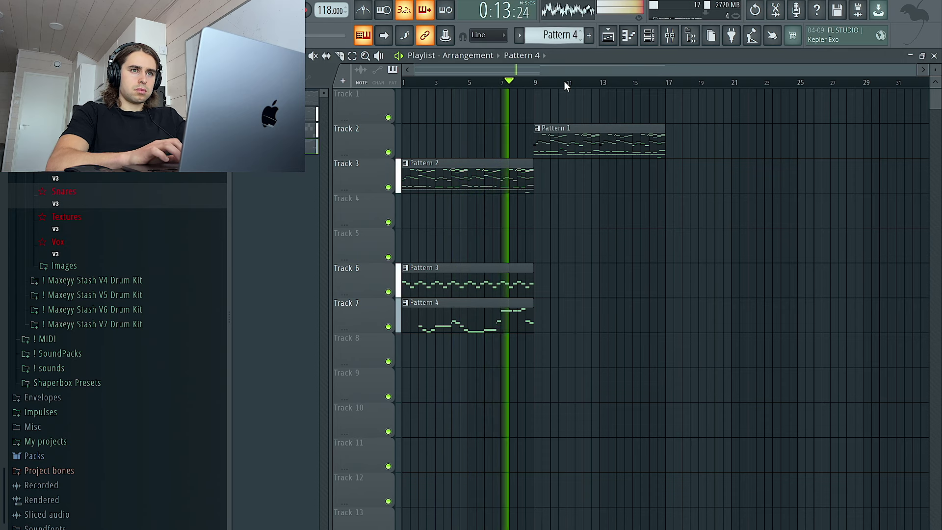
pyautogui.click(537, 217)
pyautogui.rightClick(574, 217)
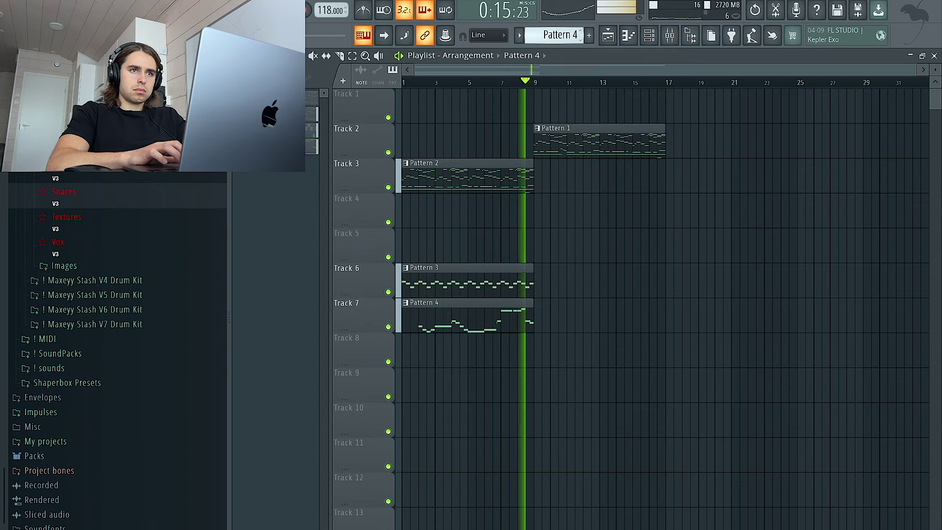
pyautogui.scroll(-1, 560, 35)
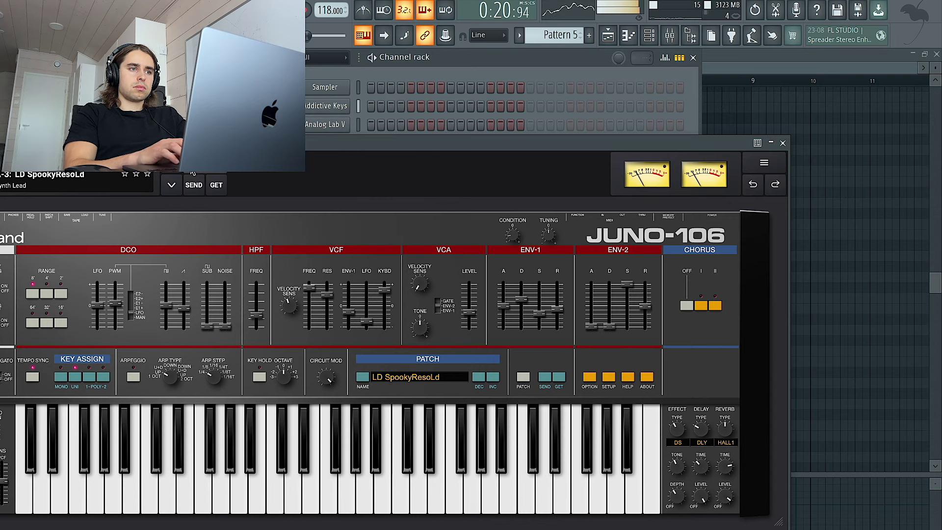
# - Audition the JUNO-106 patches in order up to PD MythofMind, load it and close the instrument window
pyautogui.moveTo(294, 148); pyautogui.dragTo(433, 145)
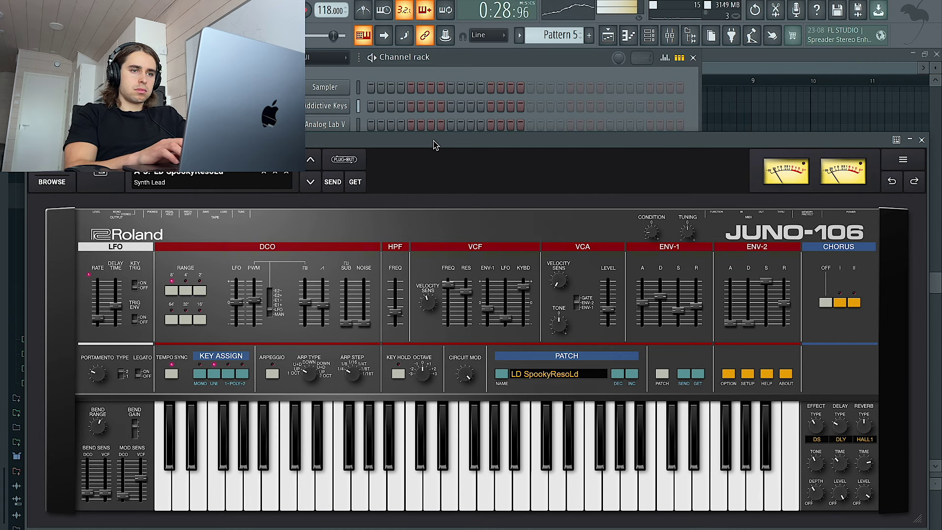
pyautogui.click(311, 183)
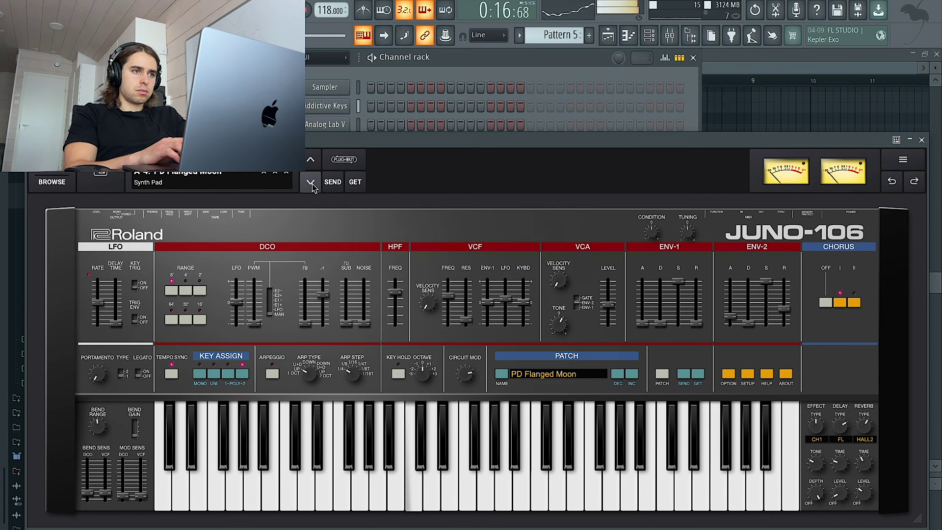
pyautogui.click(313, 186)
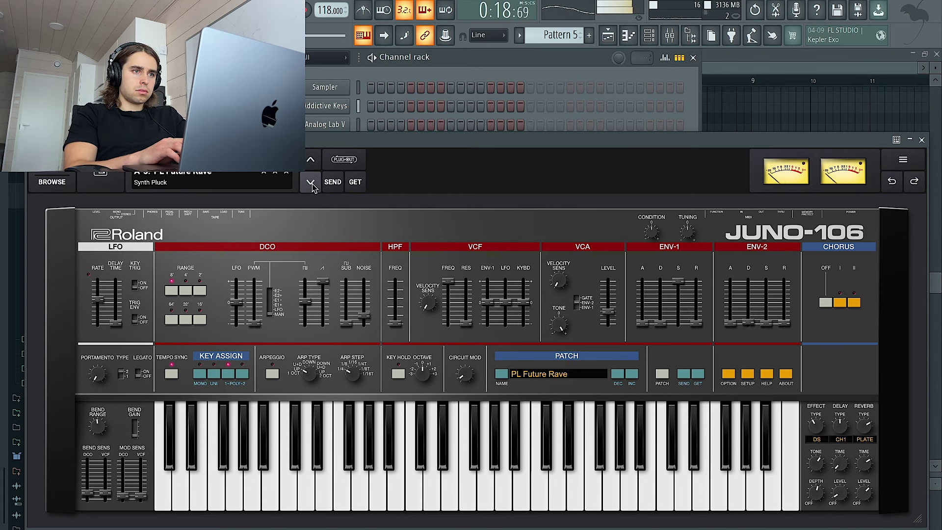
pyautogui.click(311, 184)
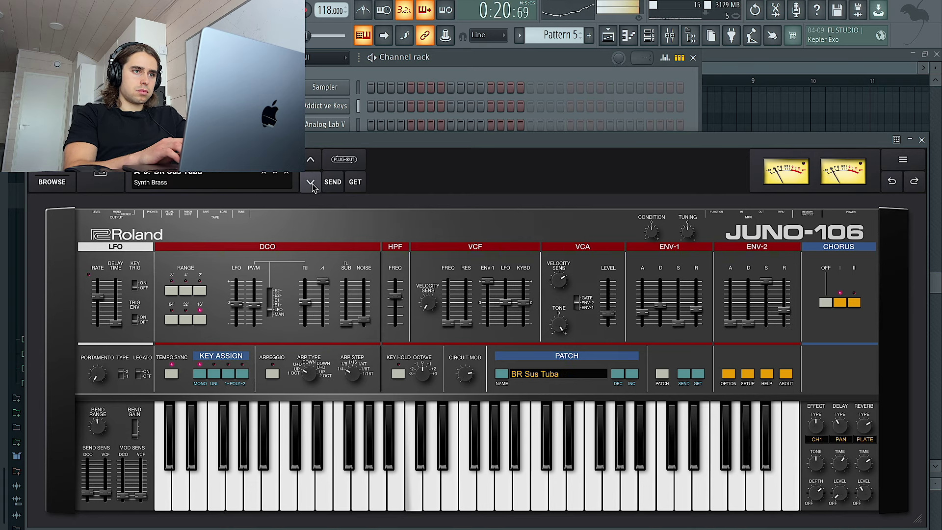
pyautogui.click(311, 183)
pyautogui.click(311, 184)
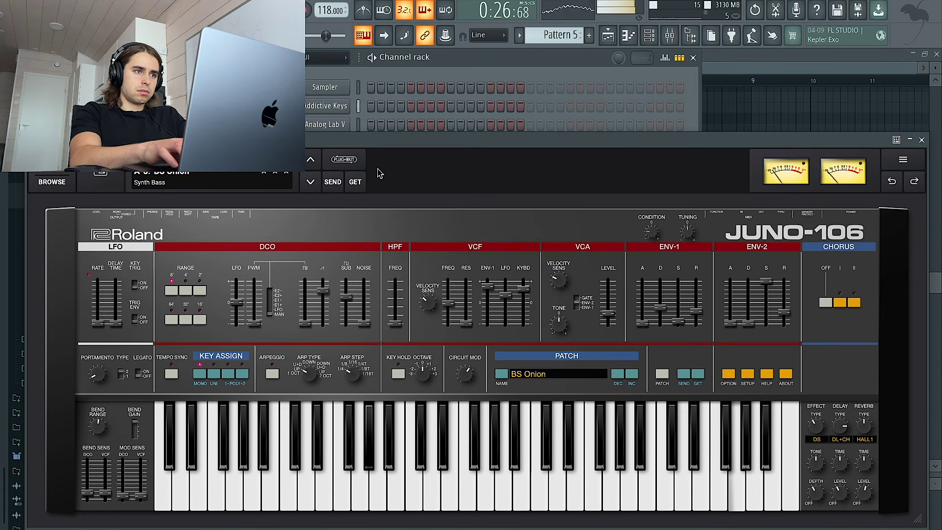
pyautogui.click(309, 183)
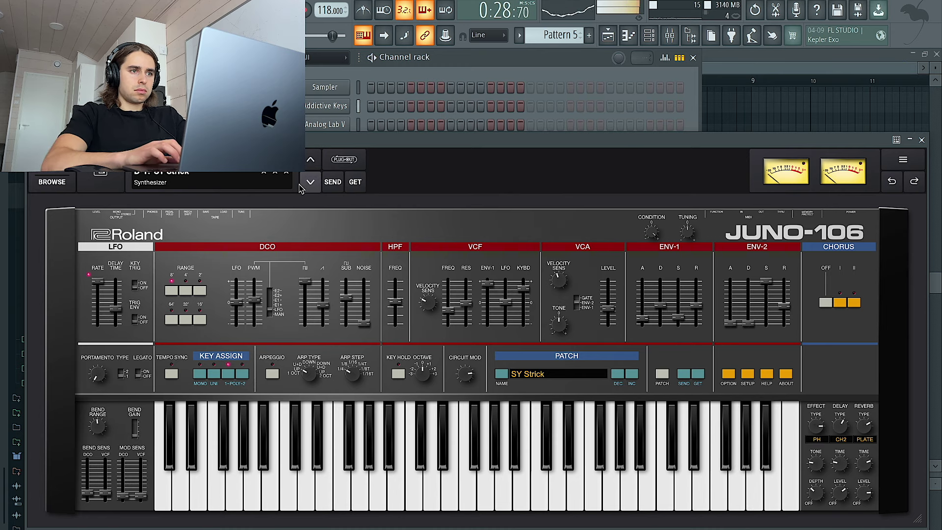
pyautogui.click(310, 183)
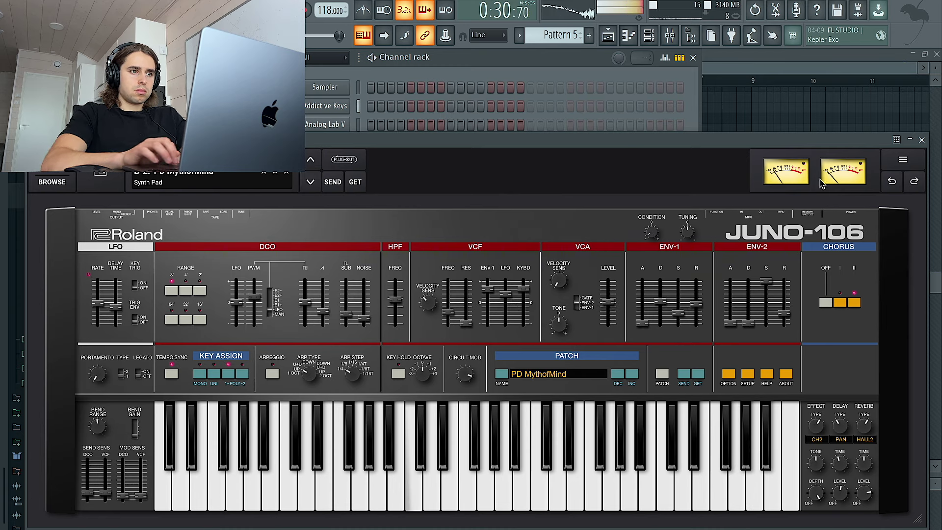
pyautogui.click(921, 140)
# - Complete the JUNO-106 chord in bars 3 and 4 with an A#5 note above the G5 and E5 notes
pyautogui.press('space')
pyautogui.press('F7')
pyautogui.press('space')
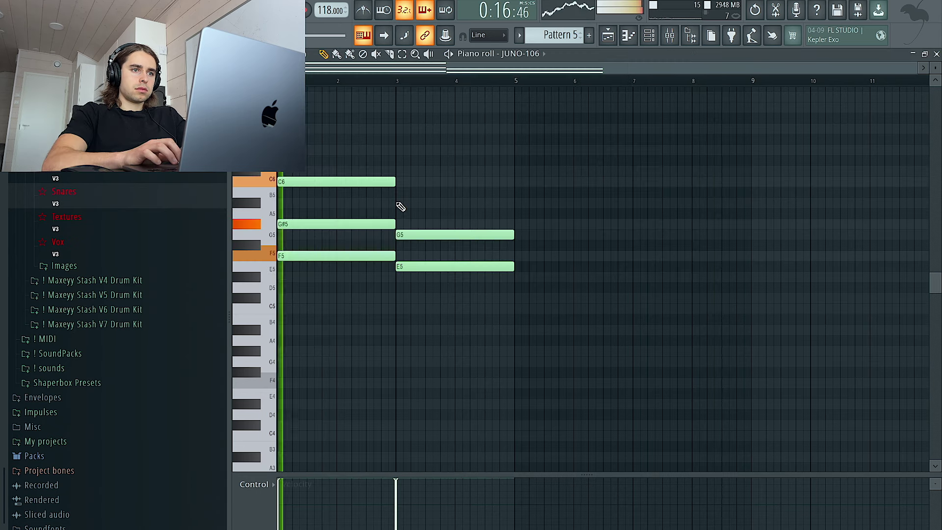
pyautogui.moveTo(405, 234); pyautogui.dragTo(406, 224)
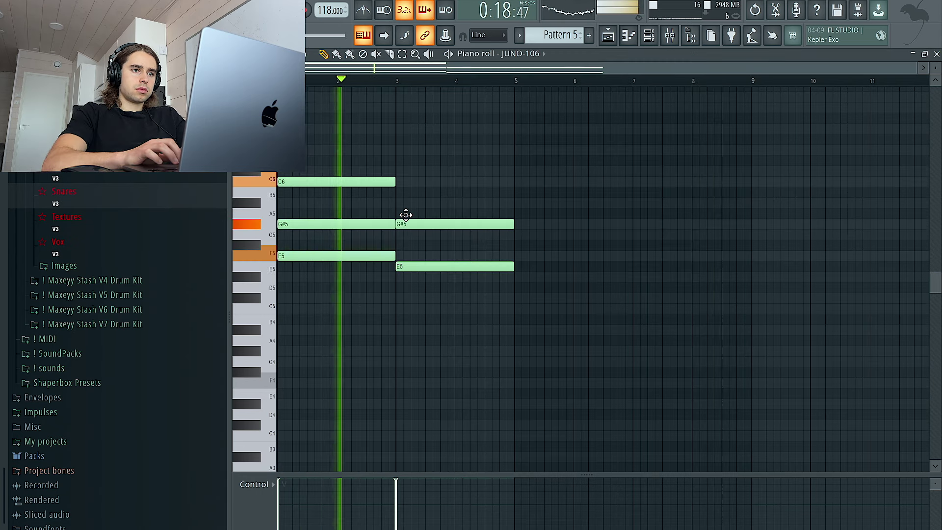
pyautogui.click(400, 193)
pyautogui.press('space')
pyautogui.press('space')
pyautogui.moveTo(427, 189); pyautogui.dragTo(421, 231)
pyautogui.keyDown('ctrl'); pyautogui.click(433, 215); pyautogui.keyUp('ctrl')
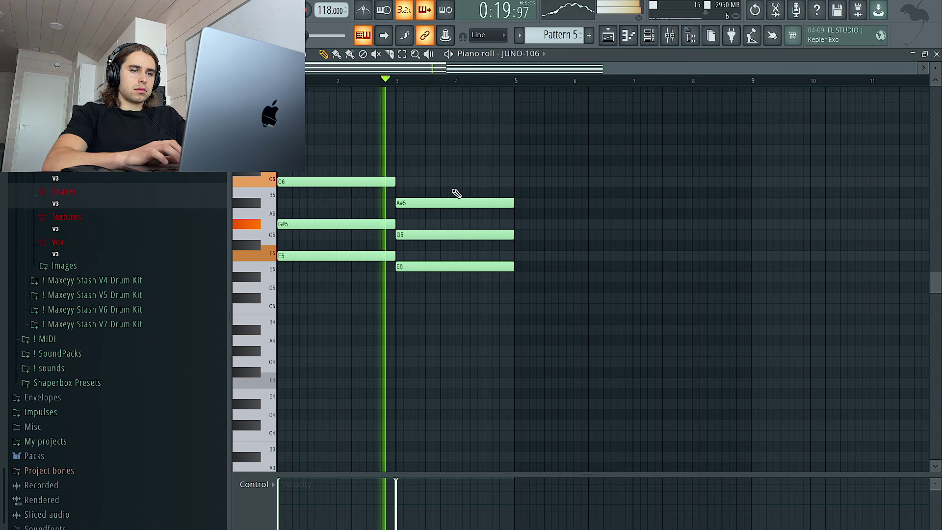
# - Duplicate the four-bar chords into bars 5 to 8 and lower the F5 and E5 notes by one octave
pyautogui.hotkey('ctrl', 'b')
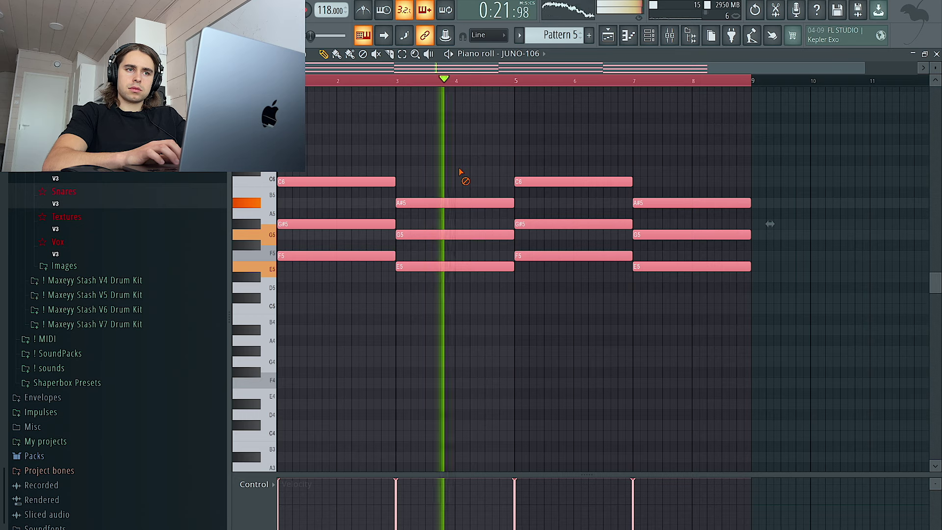
pyautogui.hotkey('ctrl', 'Down')
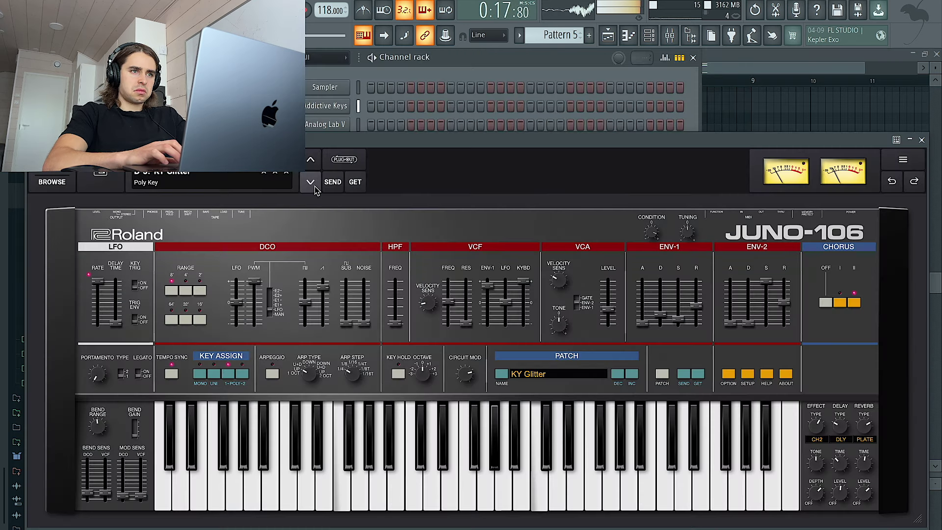
# - Audition JUNO-106 patches from KY Glitter onwards, load PD KingsPad and close the instrument window
pyautogui.click(314, 187)
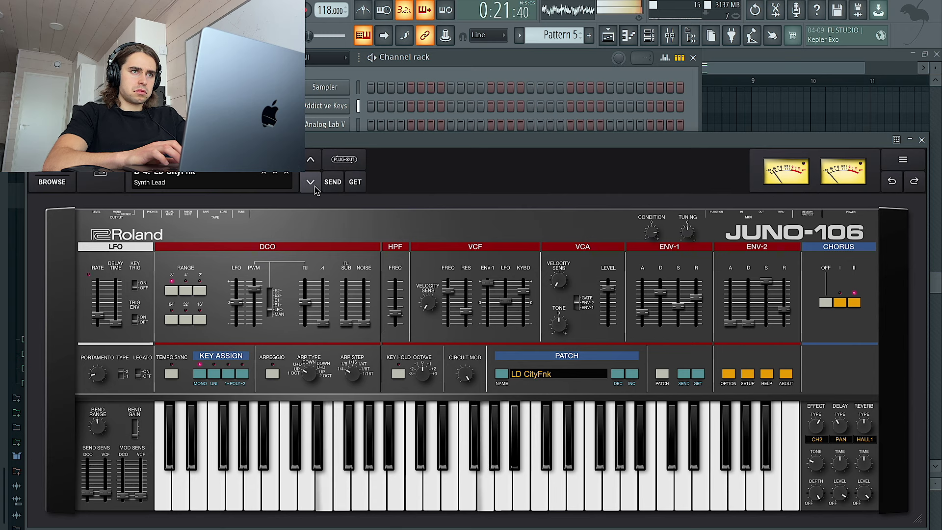
pyautogui.click(311, 182)
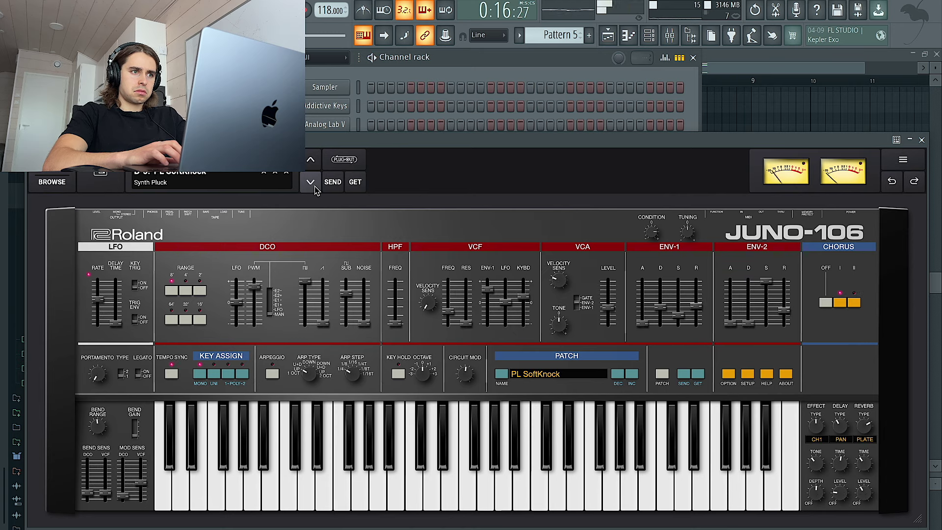
pyautogui.click(314, 187)
pyautogui.click(312, 192)
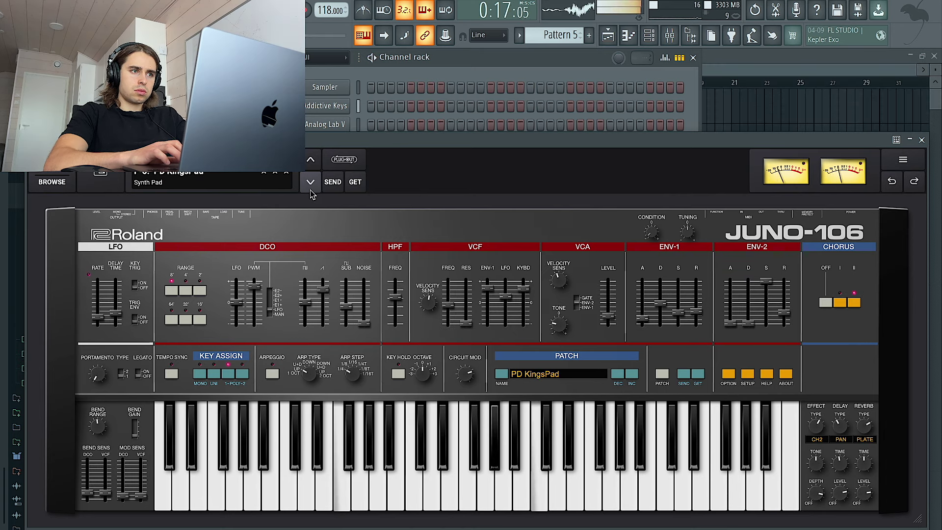
pyautogui.click(914, 139)
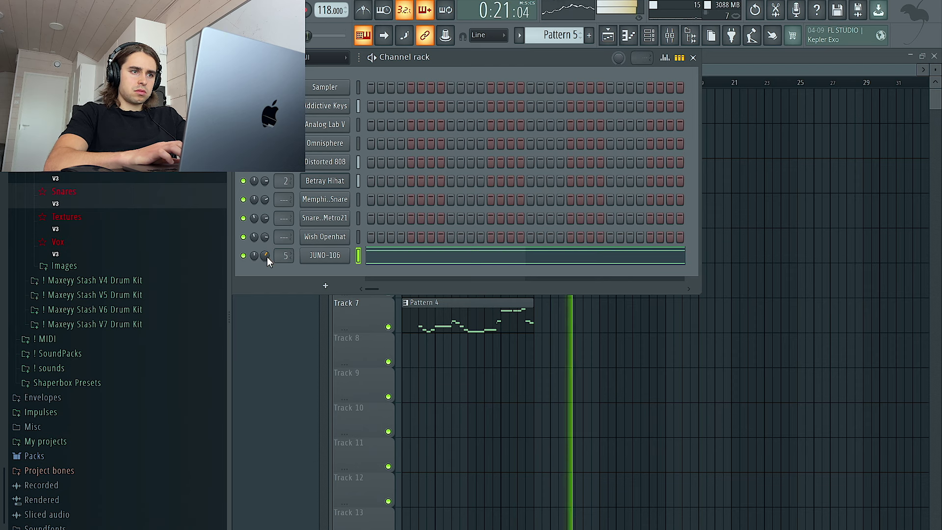
# - Lower the Insert 5 fader in the mixer for the JUNO-106 and return to the playlist
pyautogui.rightClick(493, 394)
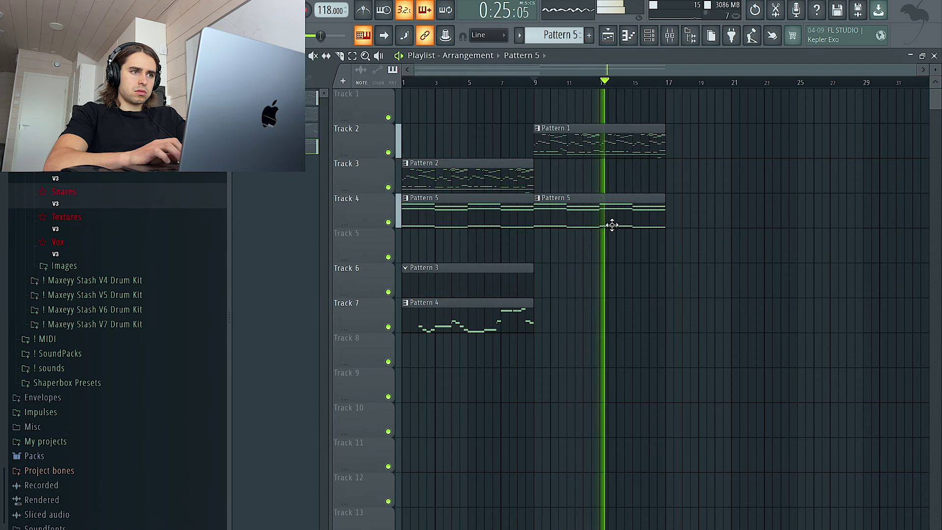
pyautogui.click(648, 36)
pyautogui.click(670, 36)
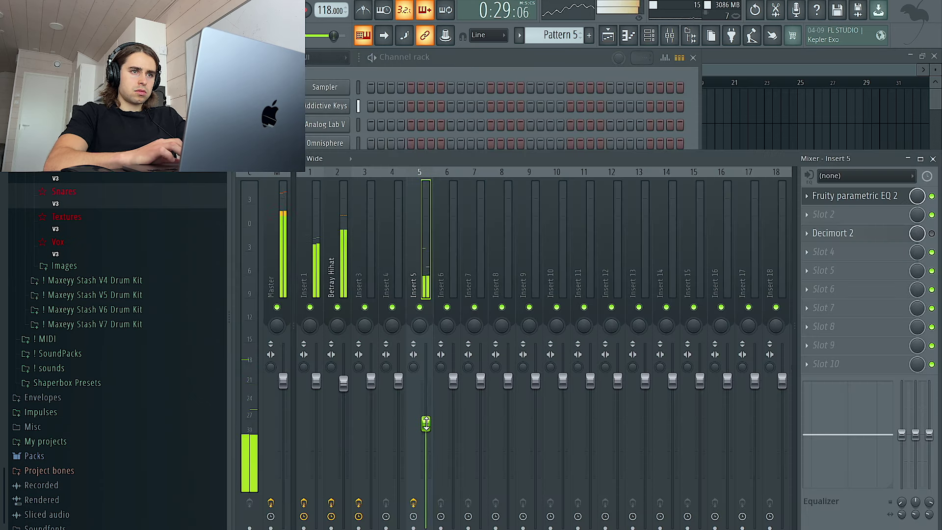
pyautogui.rightClick(776, 116)
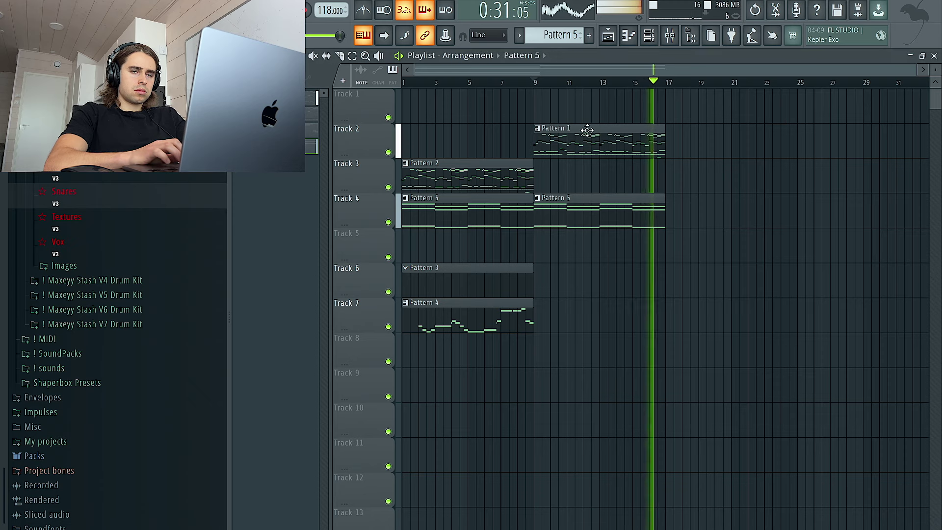
# - Replace the E6 note in bars 3 and 4 with G6 and duplicate the G#6 and G6 top notes into bars 5 to 8
pyautogui.click(649, 35)
pyautogui.click(417, 255)
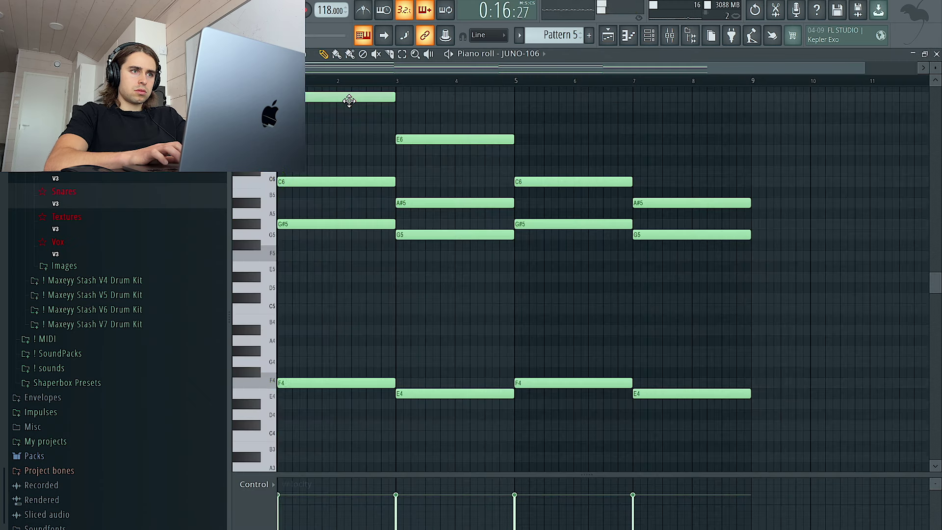
pyautogui.rightClick(405, 140)
pyautogui.click(397, 109)
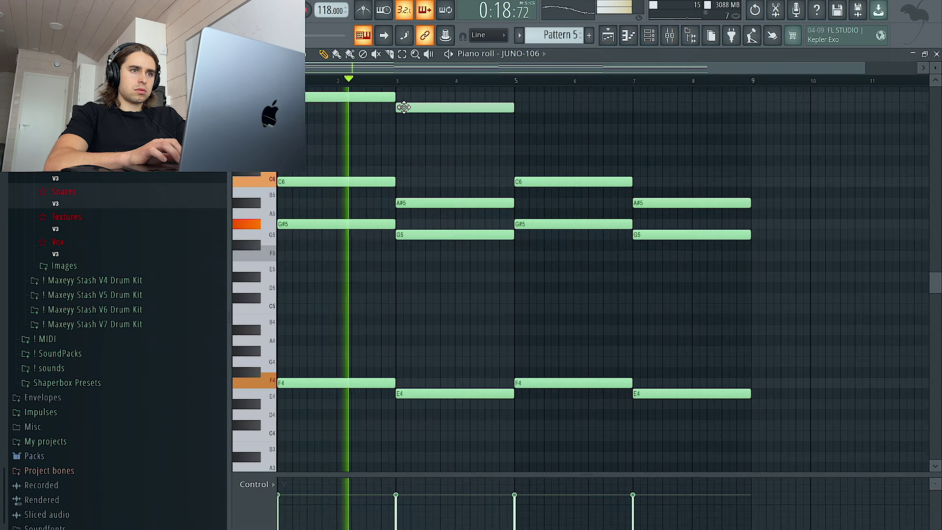
pyautogui.scroll(4, 404, 105)
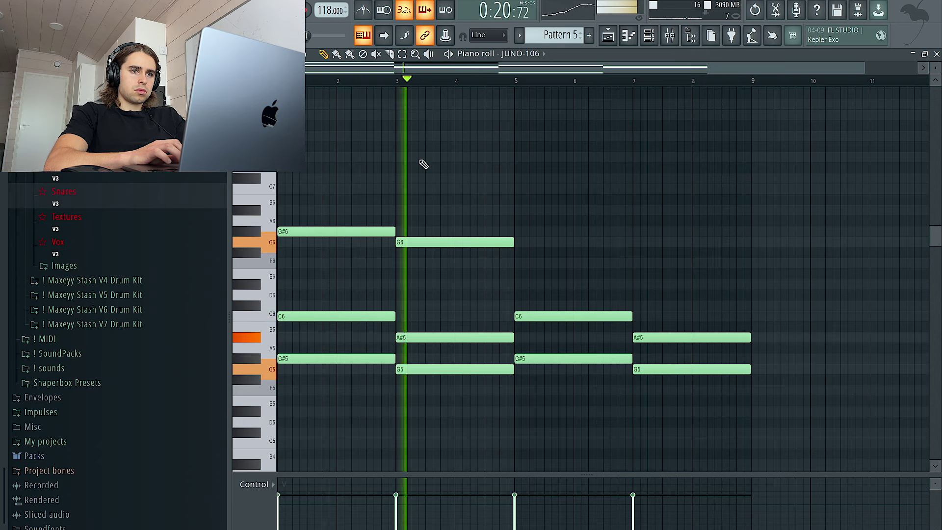
pyautogui.moveTo(458, 265); pyautogui.dragTo(377, 216)
pyautogui.hotkey('ctrl', 'b')
# - Raise the Insert 5 fader, audition further JUNO-106 pads, load PD Orange and close the instrument window
pyautogui.press('F9')
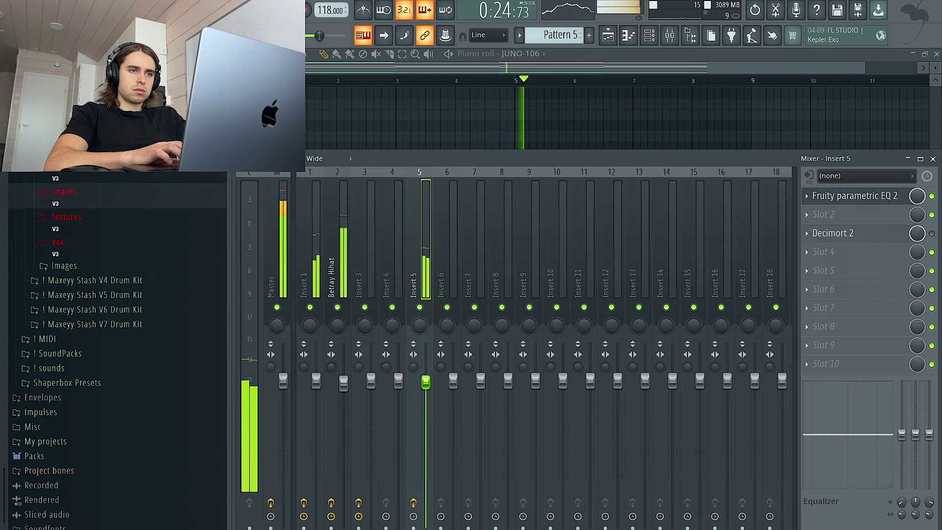
pyautogui.click(656, 36)
pyautogui.click(337, 253)
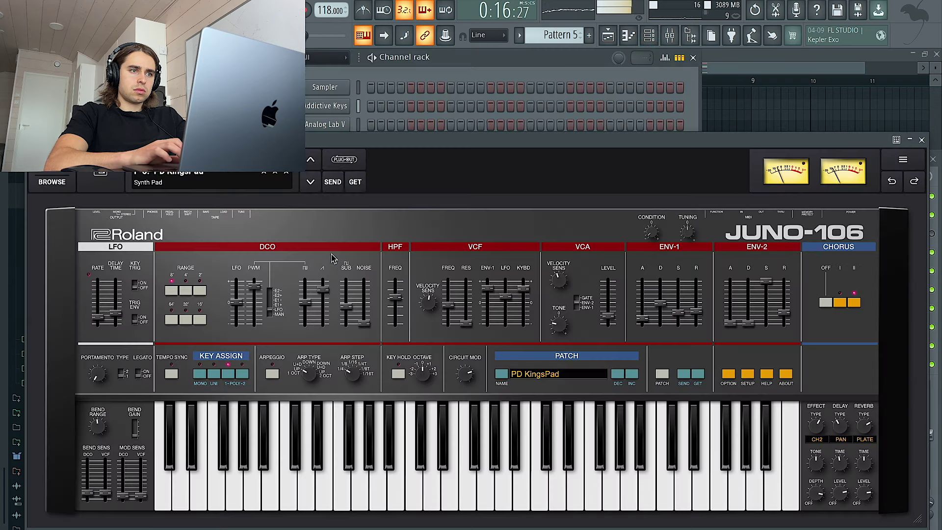
pyautogui.click(311, 183)
pyautogui.click(311, 184)
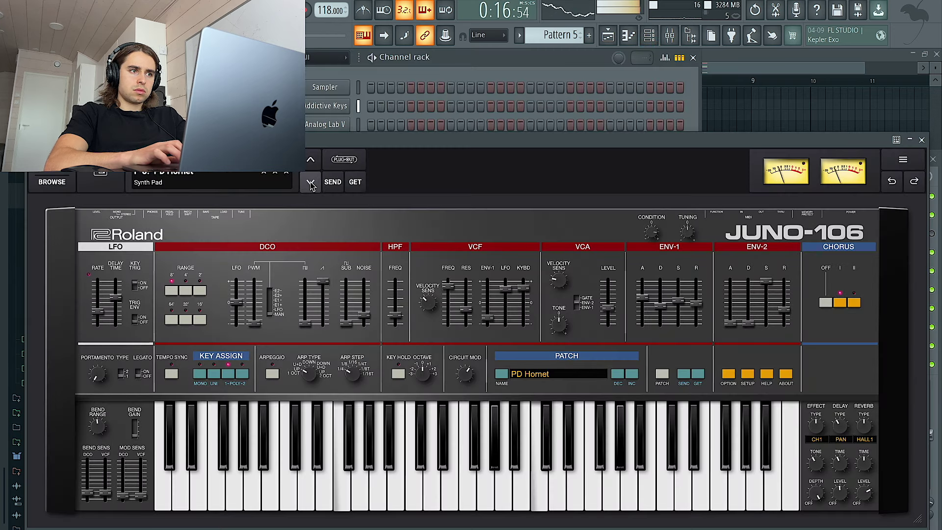
pyautogui.click(310, 183)
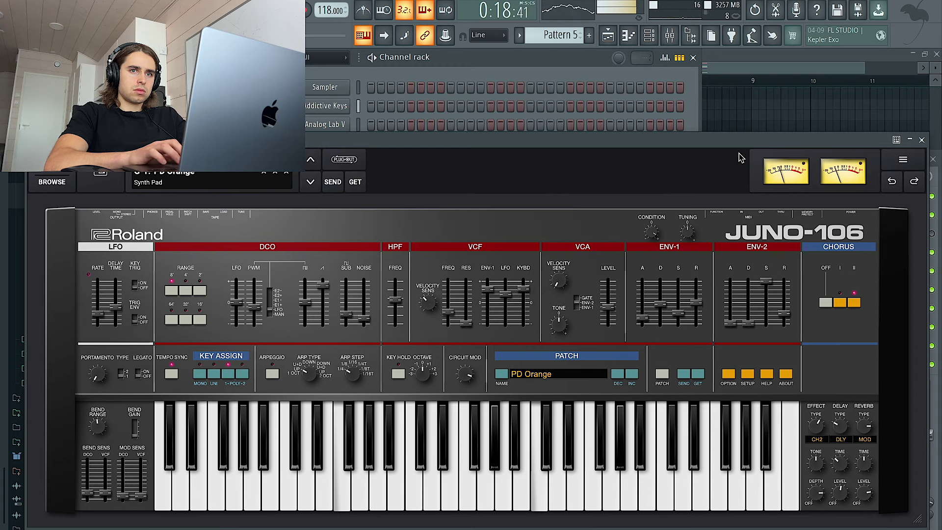
pyautogui.click(921, 140)
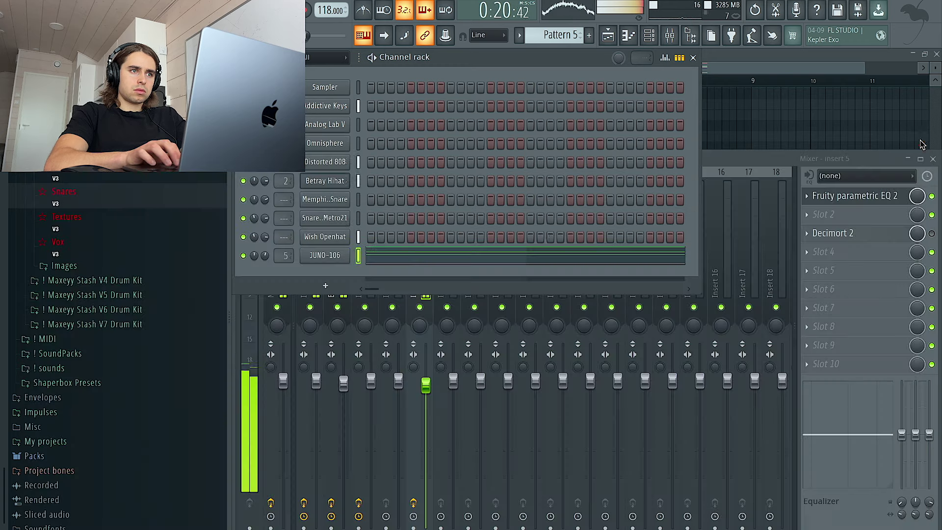
# - Copy the Addictive Keys notes from Pattern 1 and switch to the empty Pattern 10
pyautogui.click(400, 382)
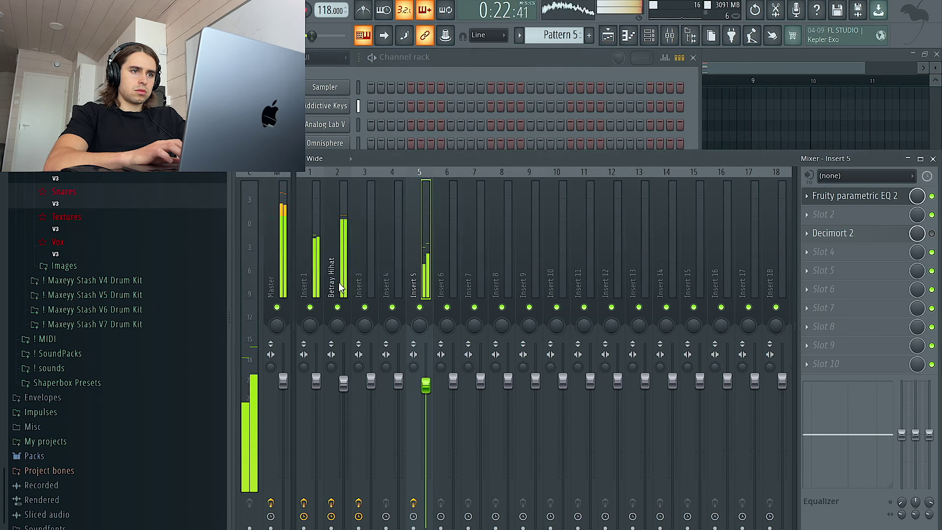
pyautogui.click(318, 263)
pyautogui.click(650, 37)
pyautogui.moveTo(553, 35); pyautogui.dragTo(526, 74)
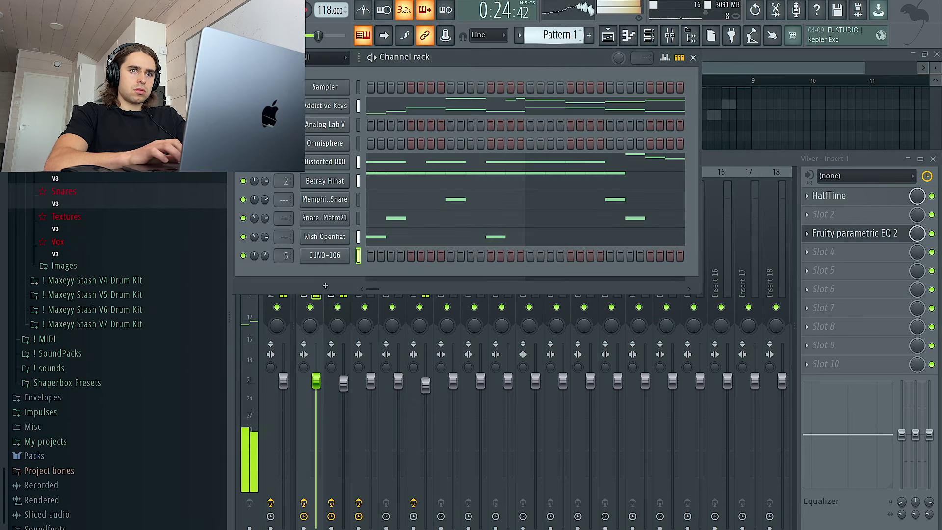
pyautogui.moveTo(558, 36); pyautogui.dragTo(568, 32)
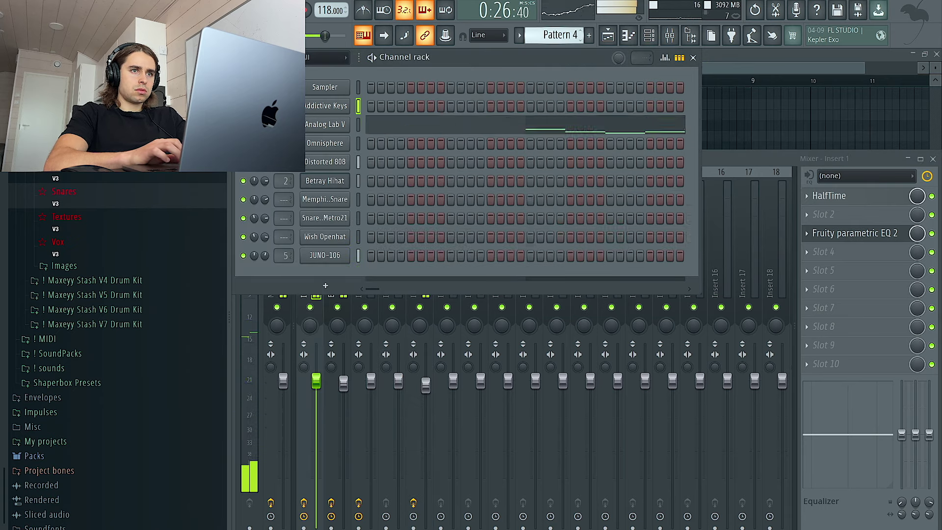
pyautogui.hotkey('ctrl', 'v')
pyautogui.hotkey('ctrl', 'z')
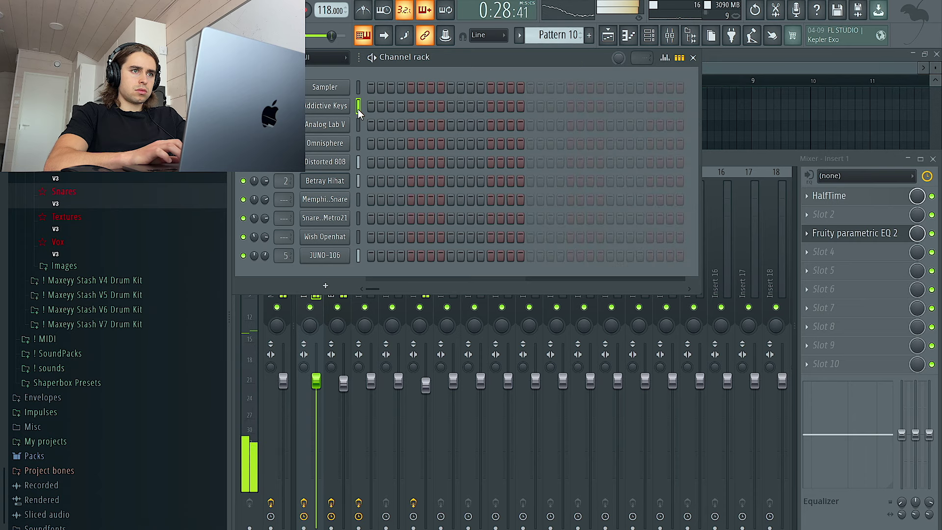
# - Add a SKY Keys channel and paste the copied piano notes into it in Pattern 10
pyautogui.click(325, 279)
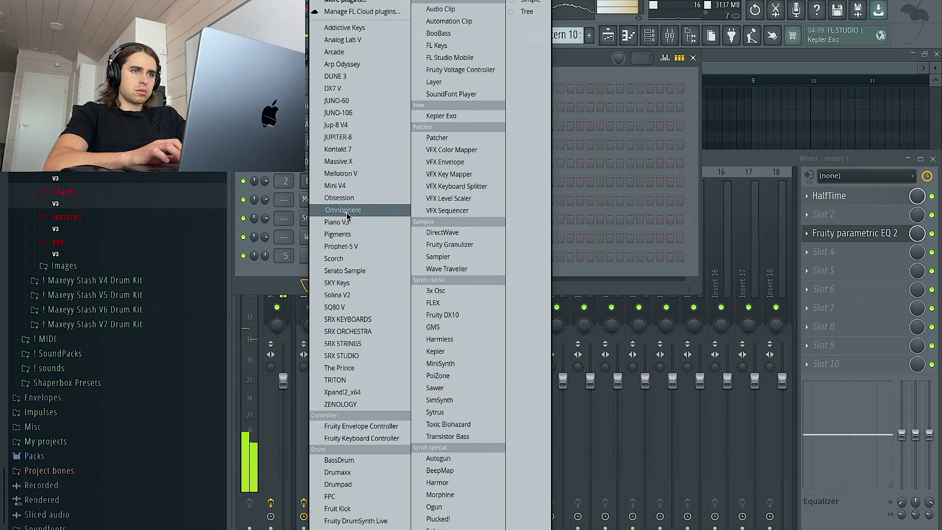
pyautogui.click(338, 283)
pyautogui.click(704, 9)
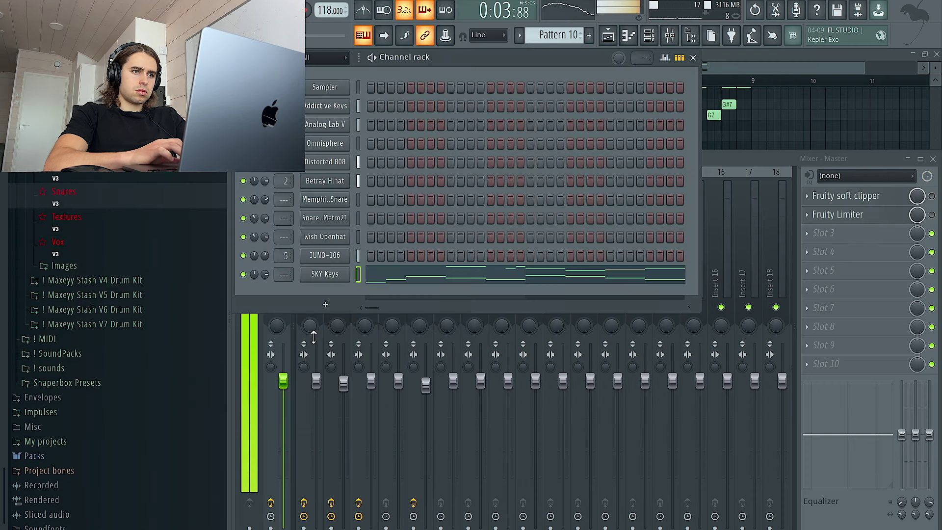
# - Place a Pattern 10 clip at bar 9 on Track 8 of the playlist and return to the channel rack
pyautogui.click(607, 37)
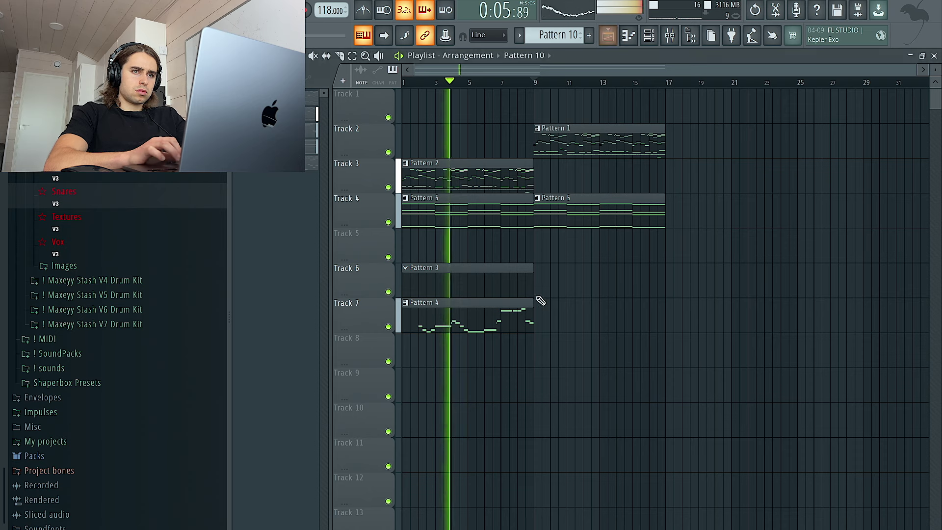
pyautogui.click(535, 353)
pyautogui.press('F6')
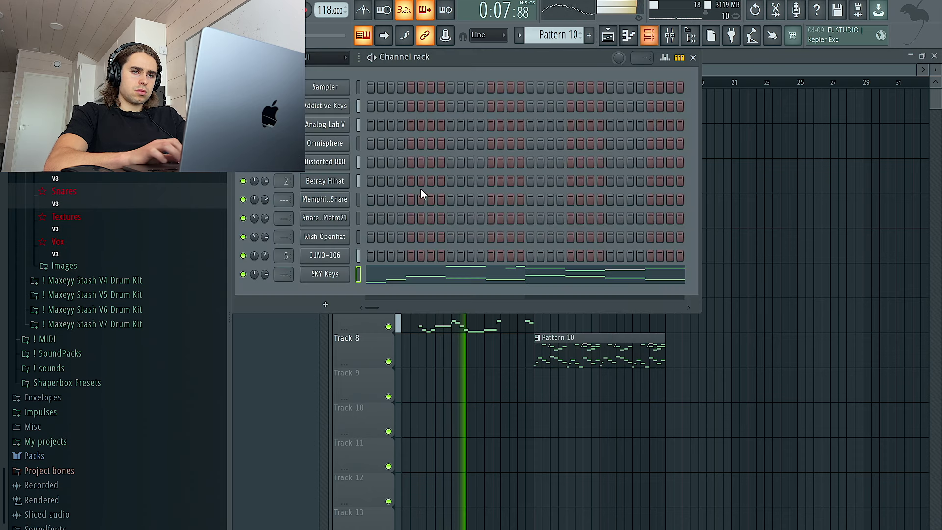
# - Load the Bitter Bell preset in SKY Keys and audition it against the playing arrangement
pyautogui.click(320, 273)
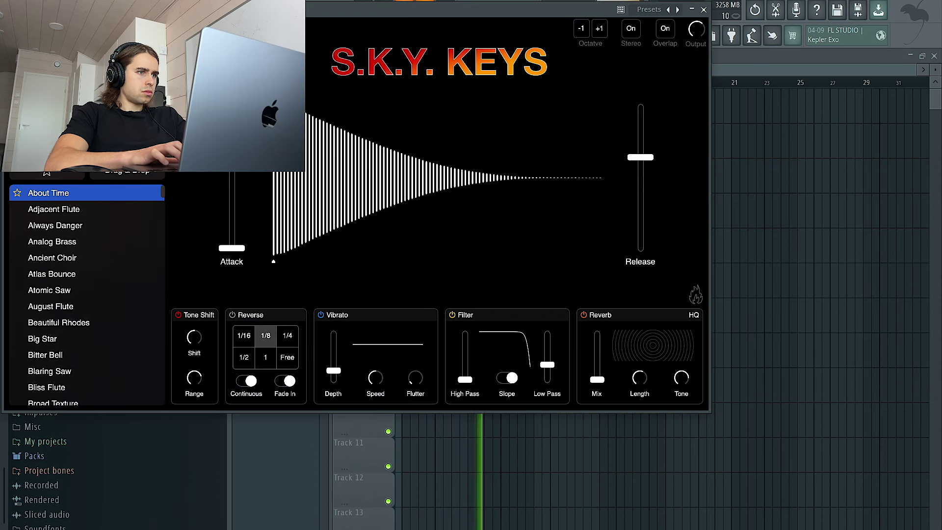
pyautogui.click(87, 292)
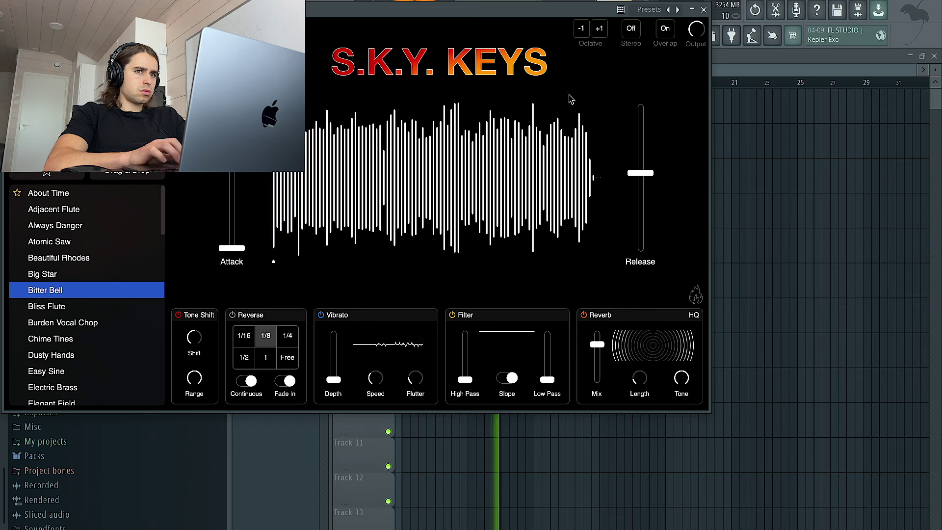
pyautogui.click(704, 9)
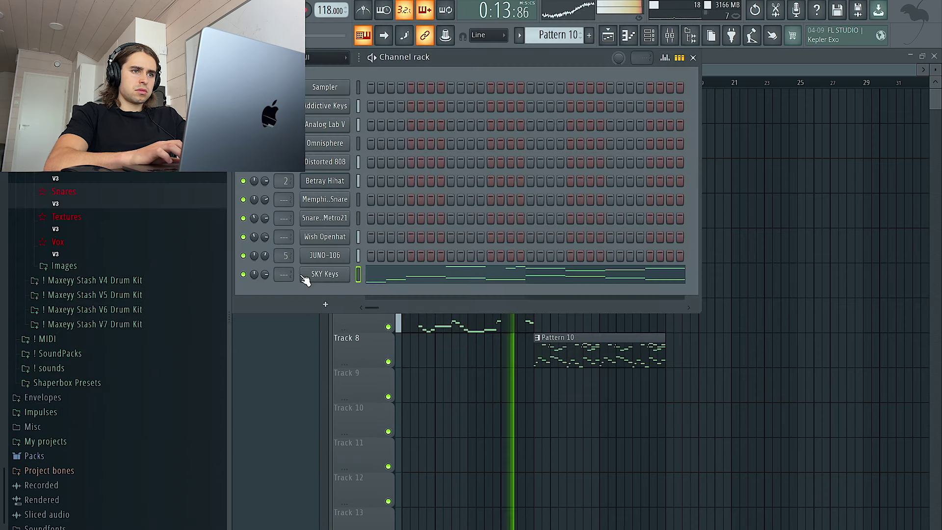
pyautogui.press('F6')
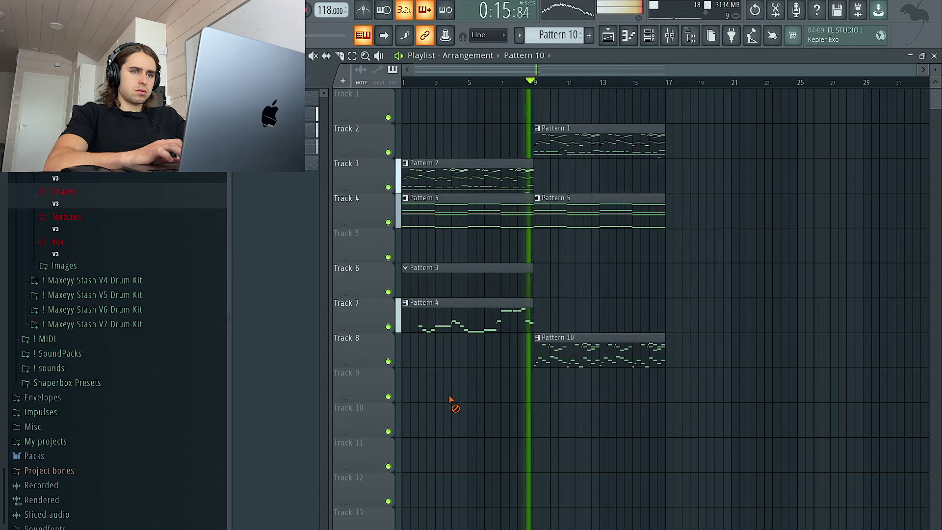
pyautogui.click(655, 34)
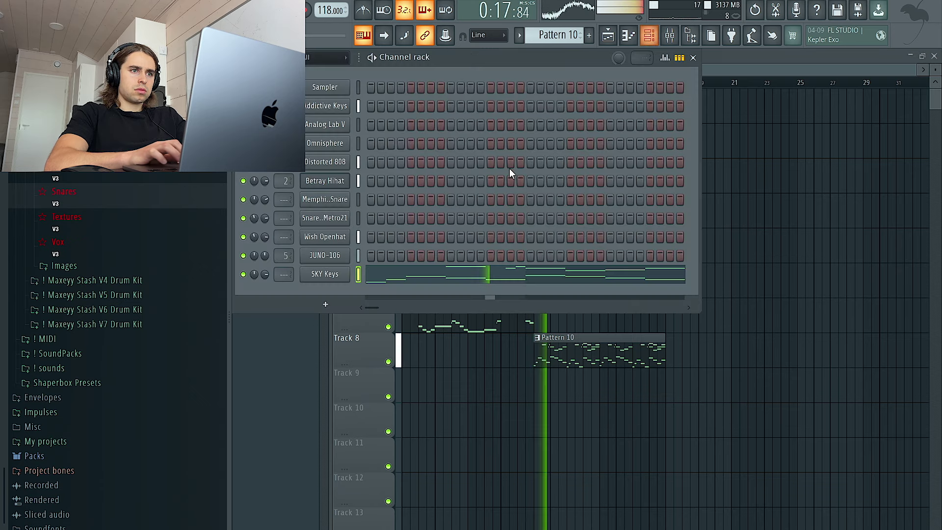
pyautogui.rightClick(342, 277)
pyautogui.click(321, 276)
pyautogui.click(322, 276)
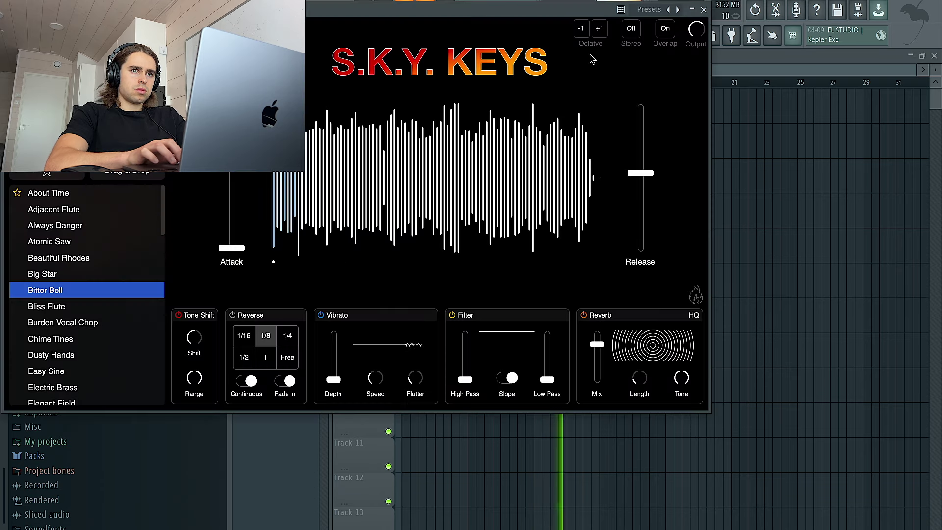
pyautogui.click(703, 10)
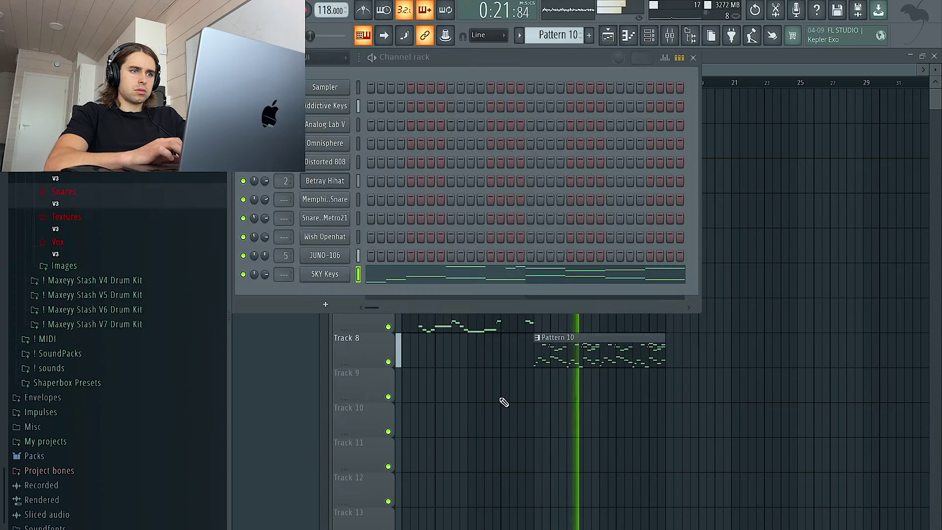
# - Try the Burden Vocal Chop preset in SKY Keys and close the instrument window
pyautogui.click(325, 275)
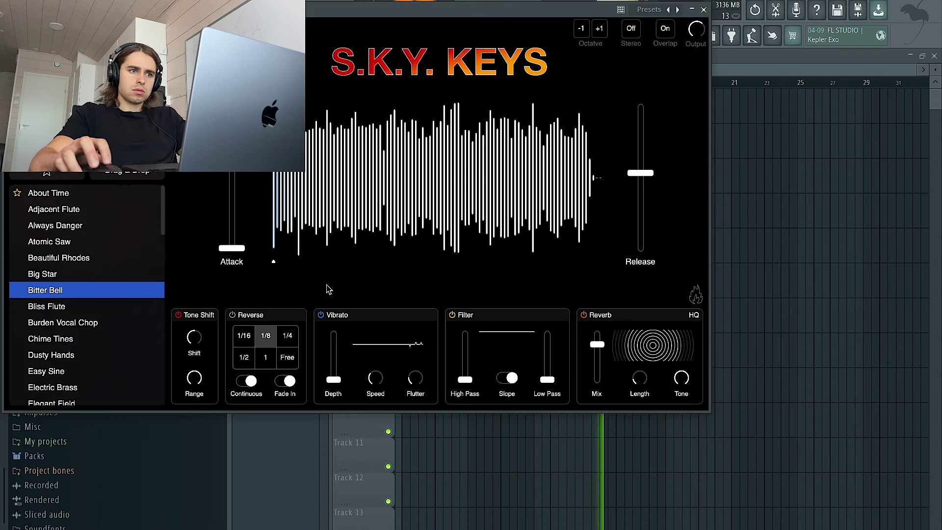
pyautogui.click(80, 308)
pyautogui.click(87, 324)
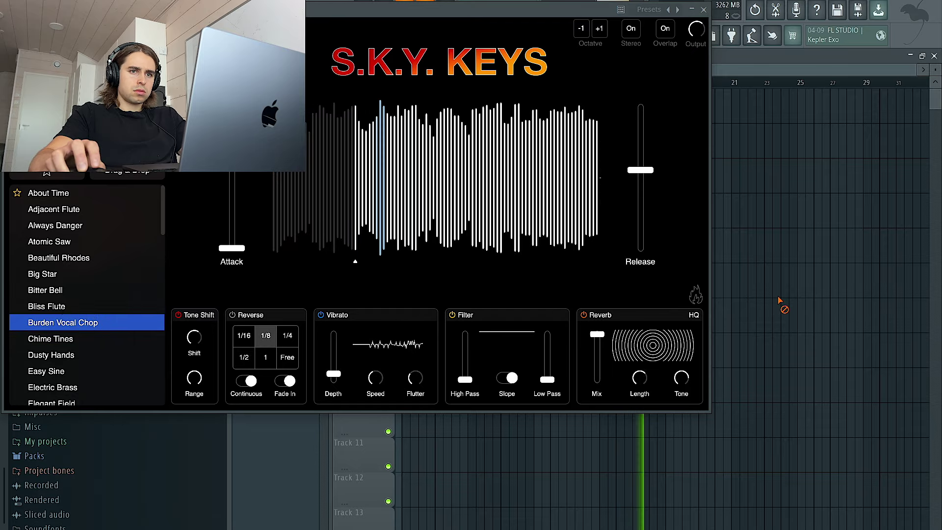
pyautogui.click(704, 10)
# - Delete the upper group of SKY Keys notes, from G7 upward, in Pattern 10's piano roll
pyautogui.doubleClick(649, 351)
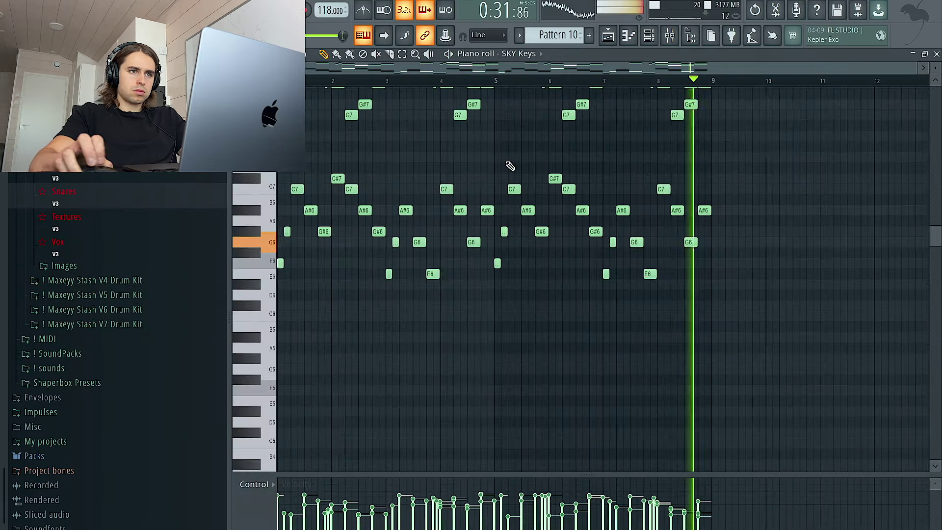
pyautogui.scroll(4, 511, 166)
pyautogui.moveTo(764, 218); pyautogui.dragTo(351, 124)
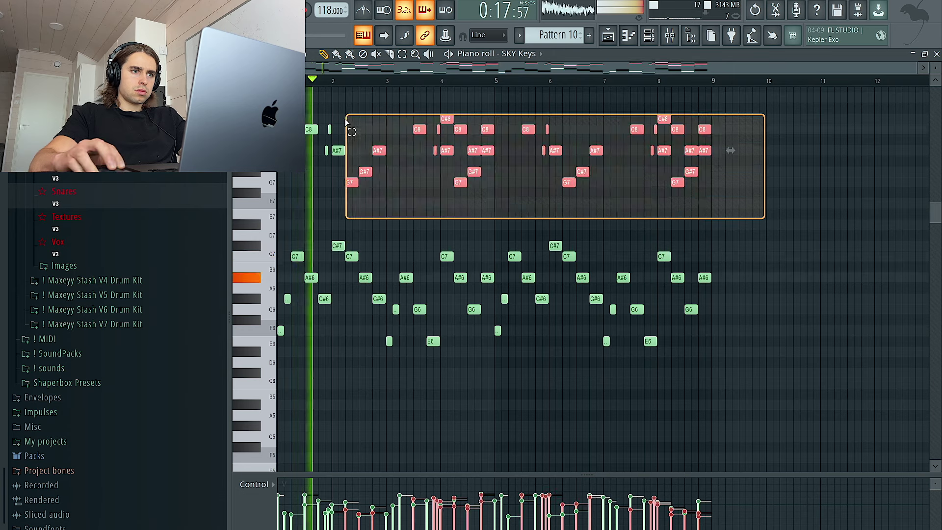
pyautogui.press('Delete')
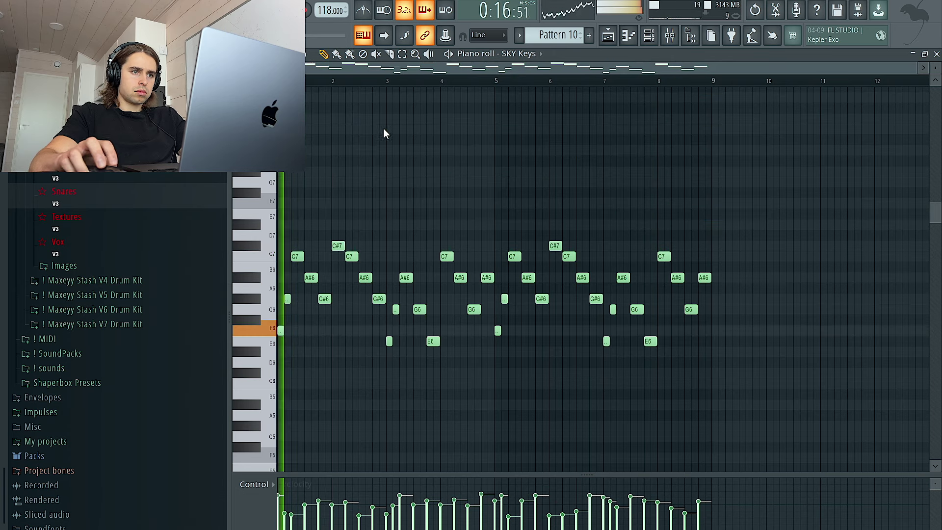
# - Shift the SKY Keys instrument down one octave and close its window
pyautogui.click(649, 37)
pyautogui.click(343, 274)
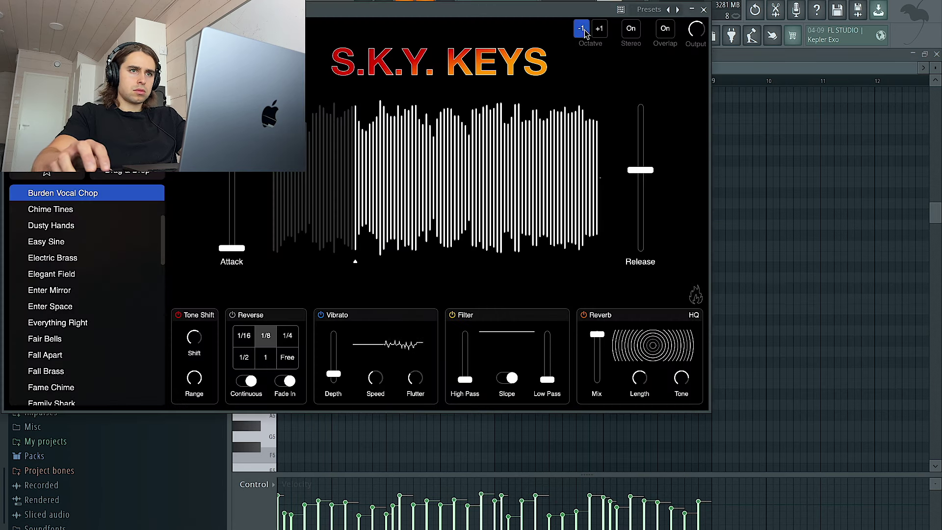
pyautogui.click(704, 10)
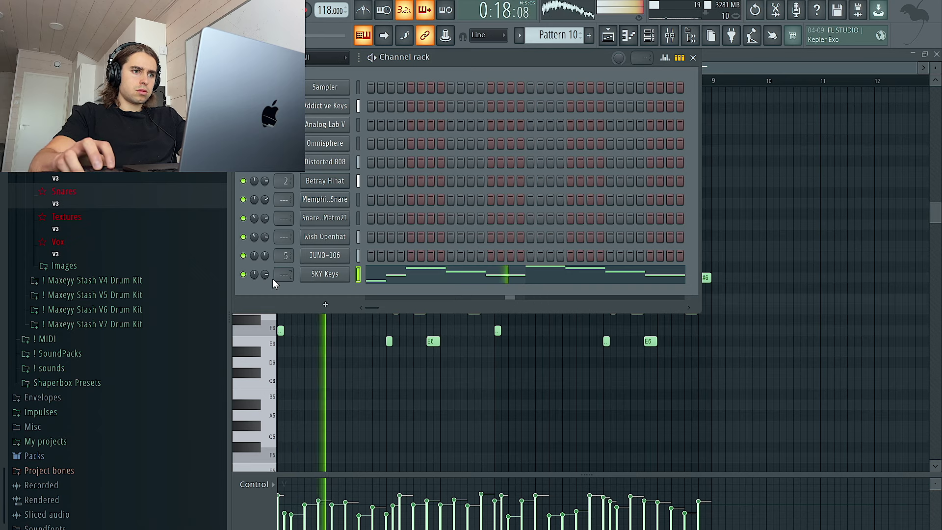
# - Audition the Electric Brass and Easy Sine presets in SKY Keys, load Fall Apart and close the instrument
pyautogui.click(322, 273)
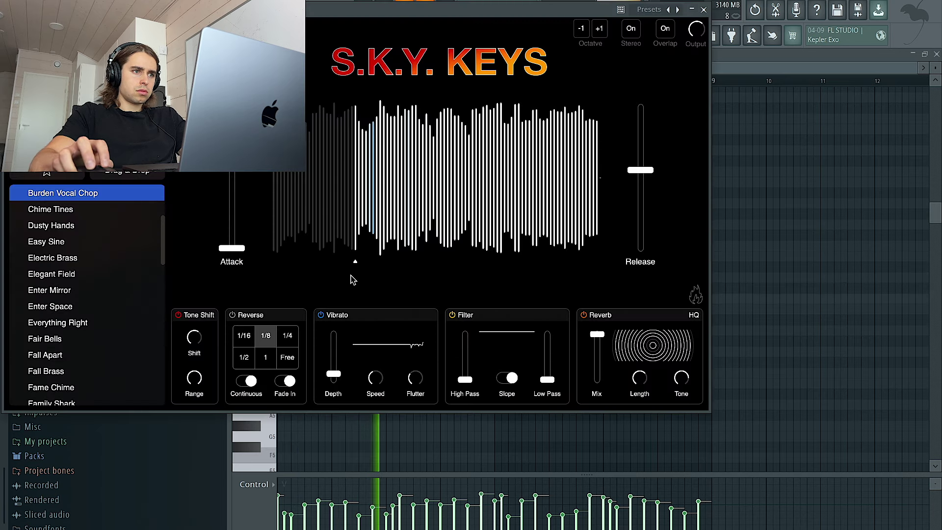
pyautogui.click(87, 263)
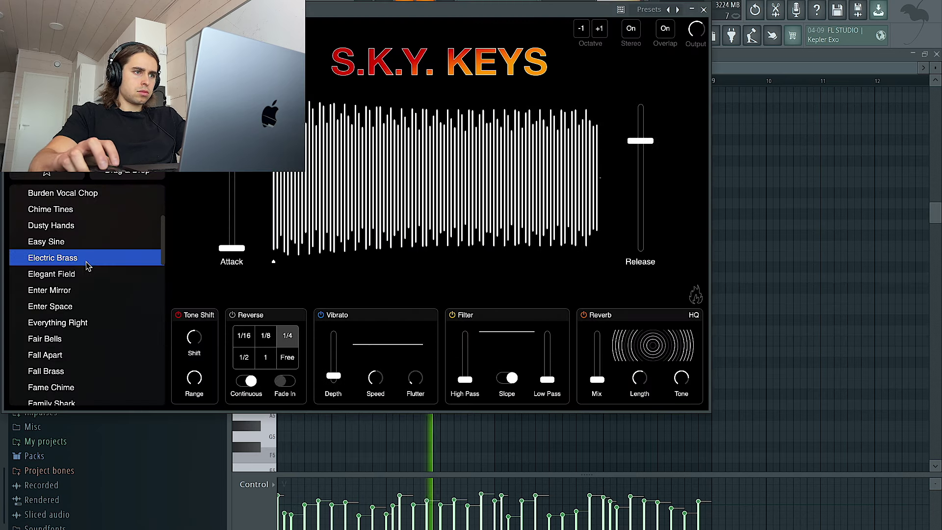
pyautogui.click(78, 244)
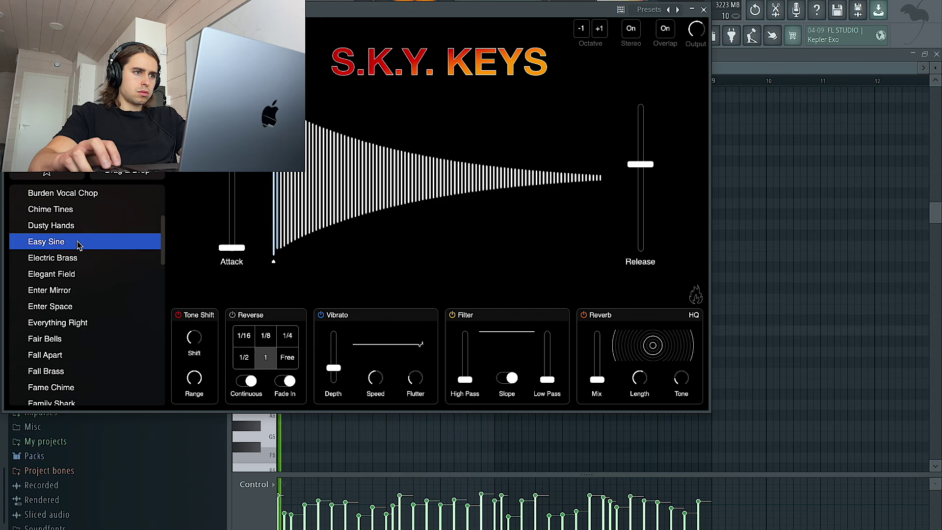
pyautogui.click(87, 354)
pyautogui.scroll(-1, 87, 347)
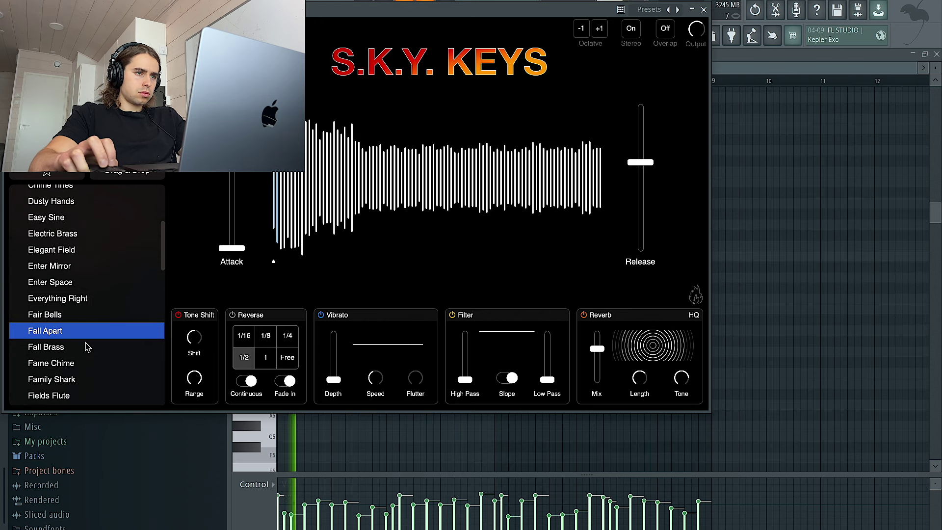
pyautogui.scroll(1, 93, 336)
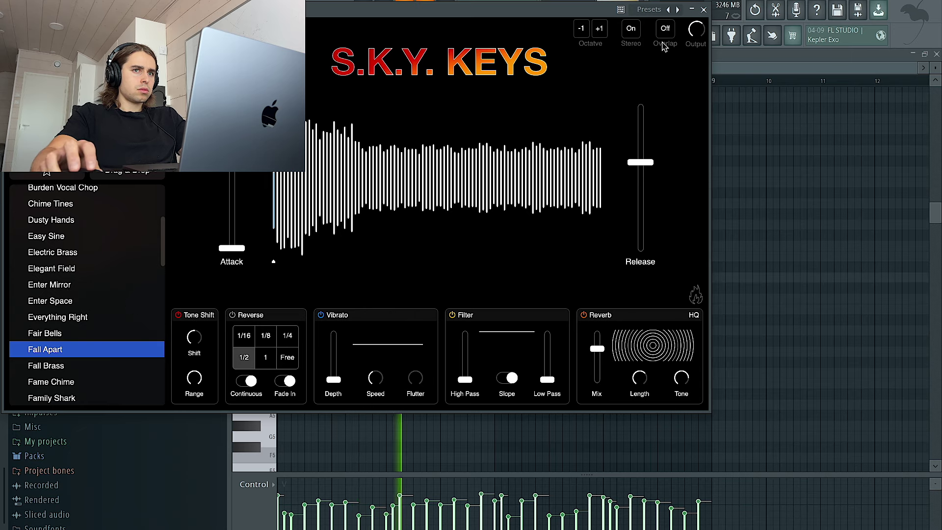
pyautogui.click(705, 10)
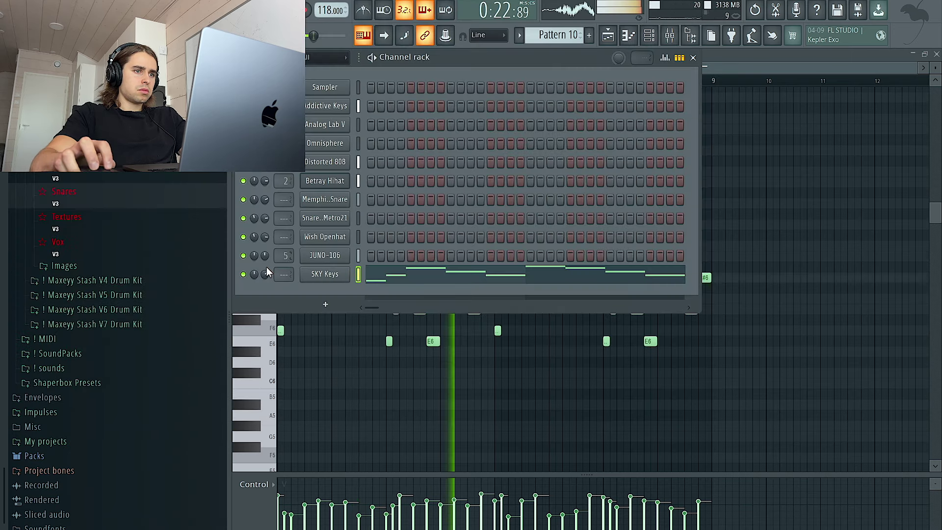
# - Raise the first two SKY Keys melody notes of bars 4 and 8 to C#7 and C7
pyautogui.press('F6')
pyautogui.press('space')
pyautogui.press('space')
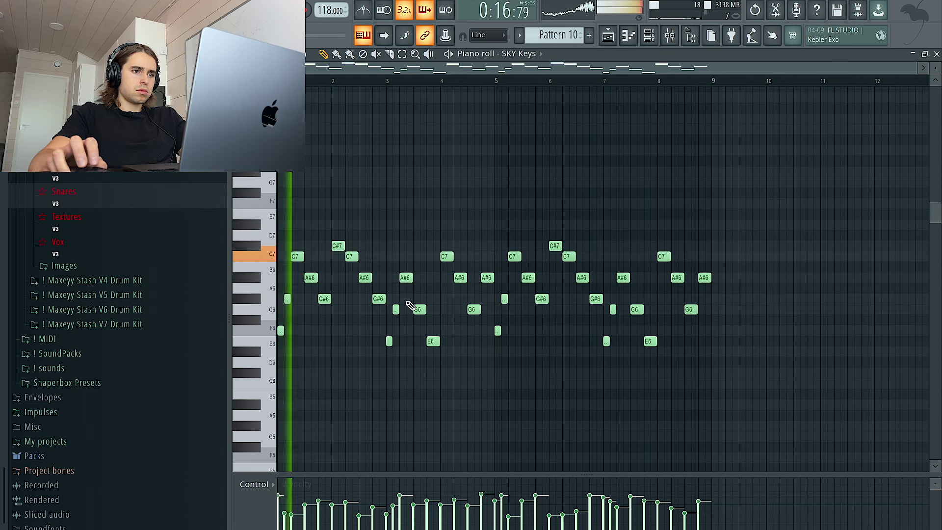
pyautogui.moveTo(444, 256); pyautogui.dragTo(445, 245)
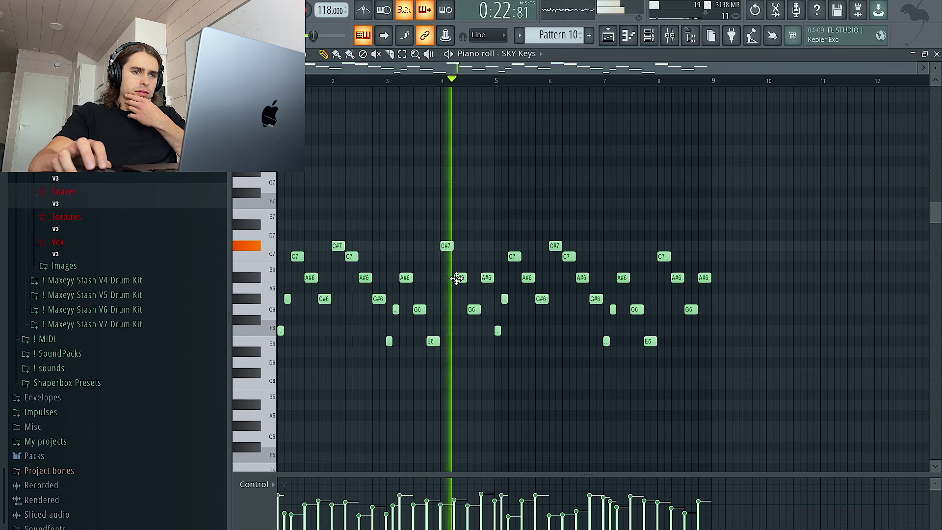
pyautogui.moveTo(459, 277); pyautogui.dragTo(457, 255)
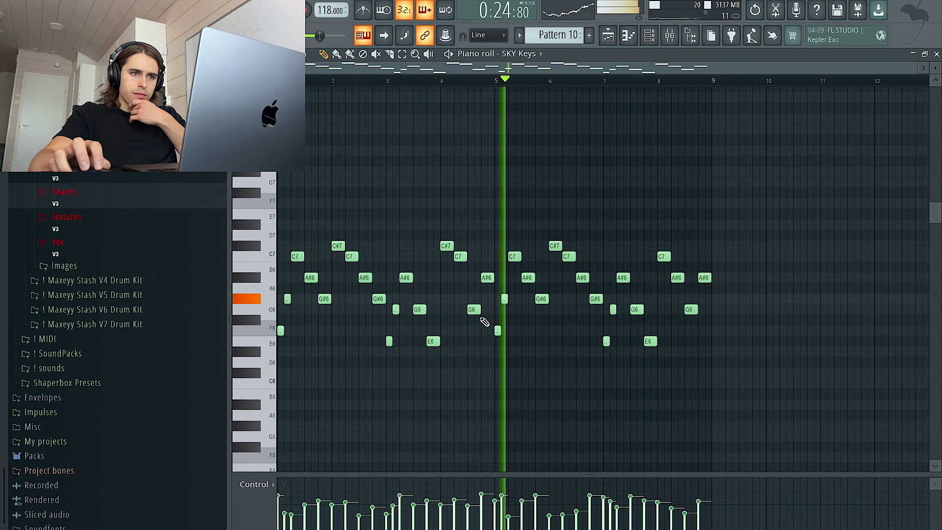
pyautogui.moveTo(661, 254)
pyautogui.mouseDown()
pyautogui.moveTo(662, 244)
pyautogui.moveTo(675, 253)
pyautogui.mouseUp()
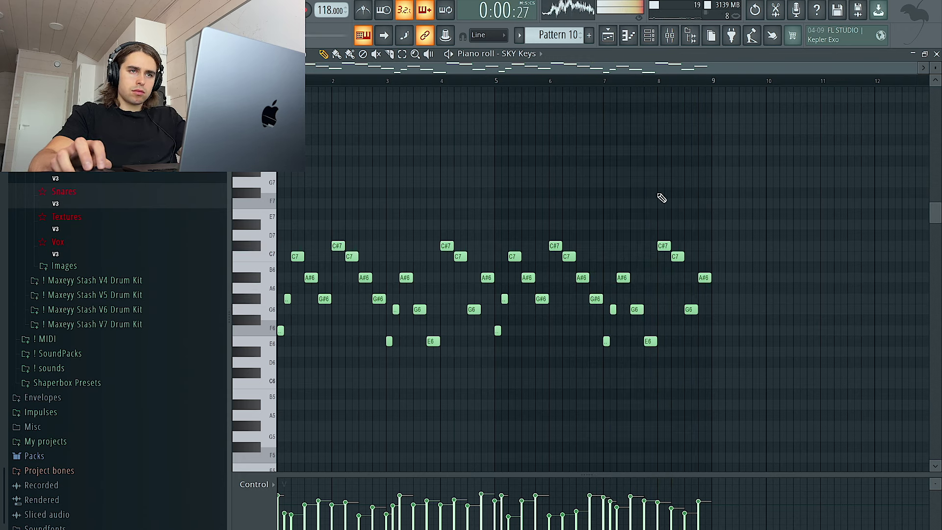
# - Examine the Analog Lab V melody of Pattern 4 in its piano roll
pyautogui.click(611, 39)
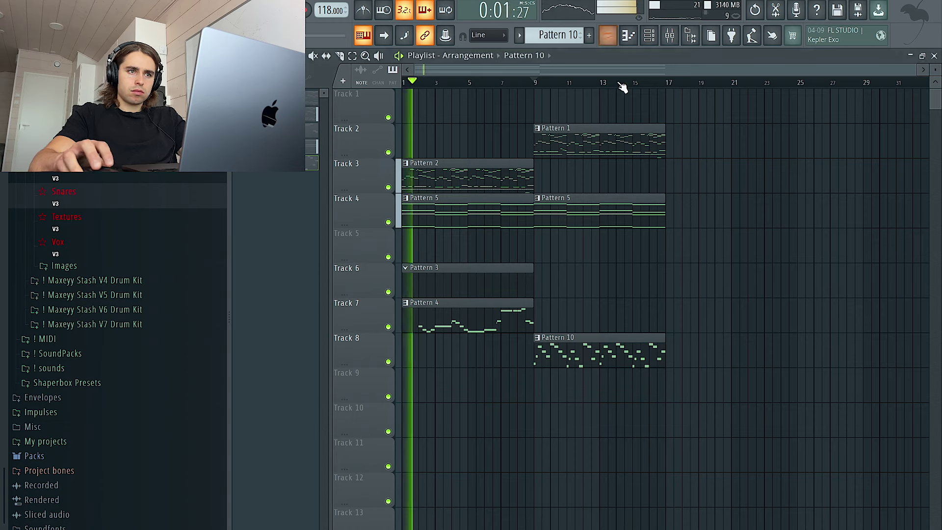
pyautogui.click(492, 269)
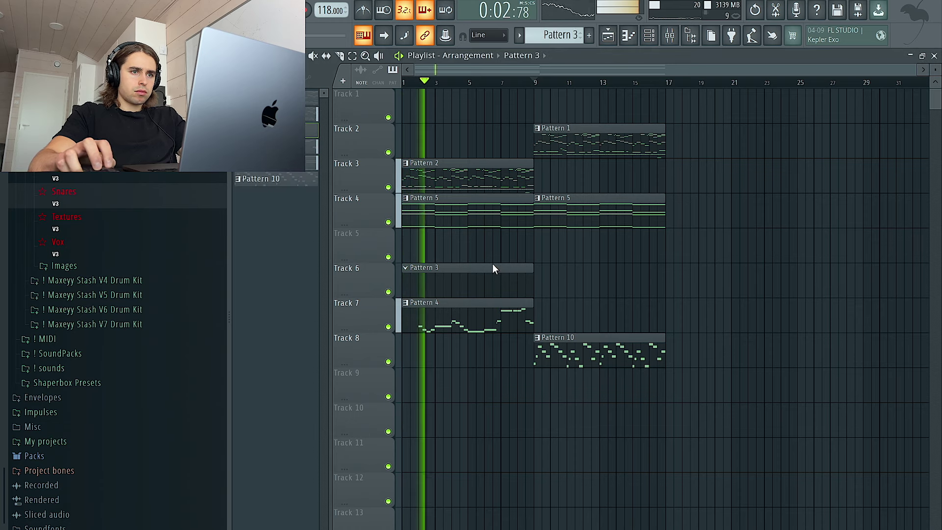
pyautogui.doubleClick(502, 320)
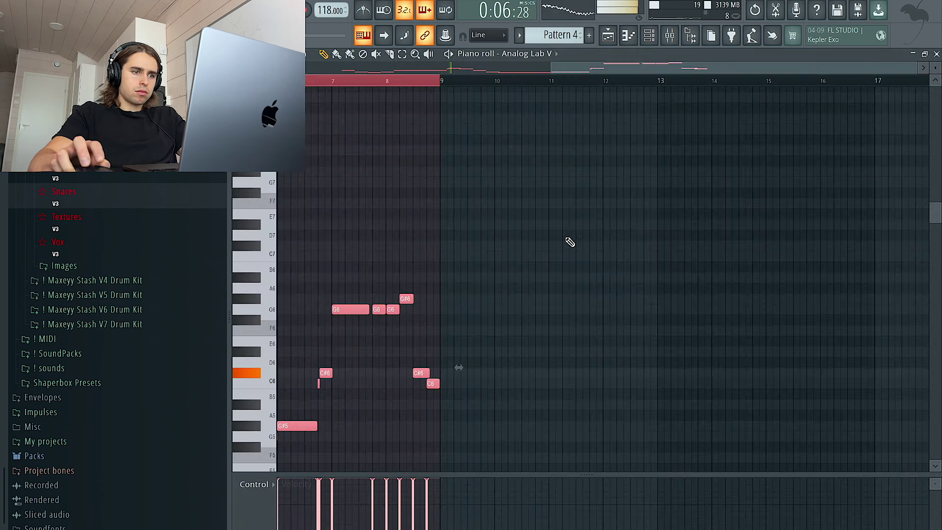
pyautogui.click(649, 35)
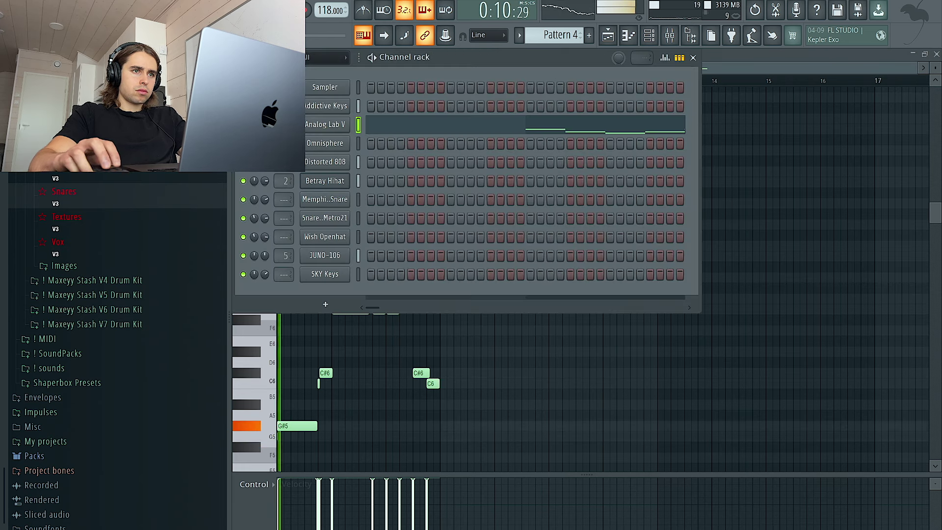
# - Create the empty Pattern 6 and place its clip on Track 5 from bar 9 to bar 17
pyautogui.click(608, 35)
pyautogui.click(563, 197)
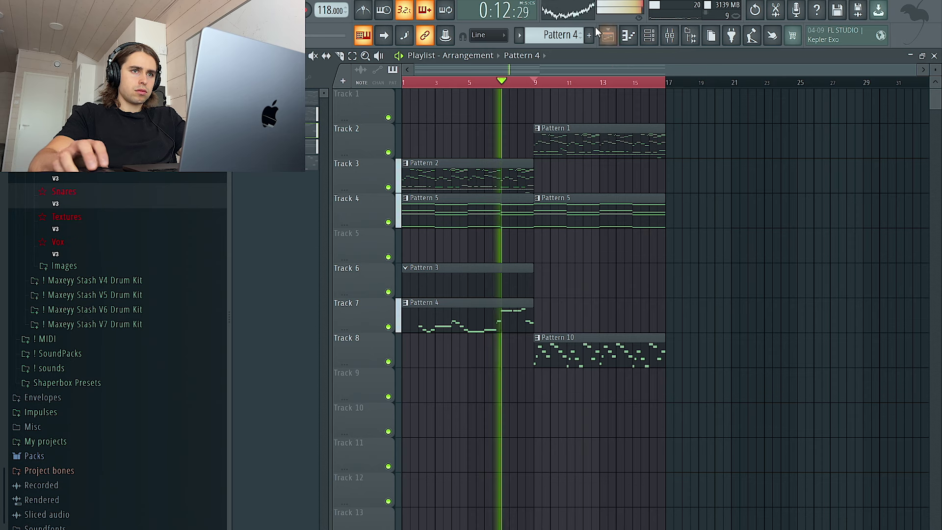
pyautogui.click(538, 249)
pyautogui.rightClick(569, 247)
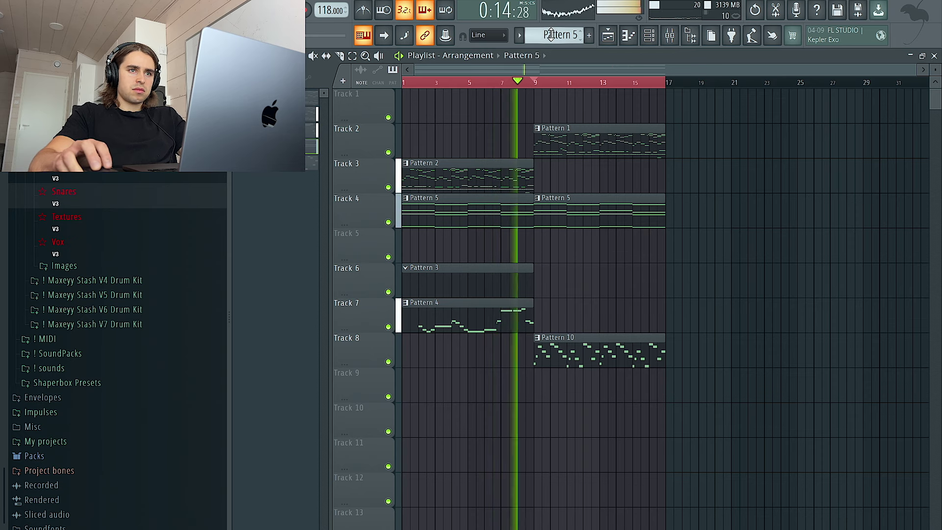
pyautogui.click(589, 36)
pyautogui.moveTo(542, 251); pyautogui.dragTo(665, 250)
# - Audition kick samples from the V3 drum kit and add Kick - Shard as a new channel
pyautogui.scroll(1, 142, 196)
pyautogui.scroll(3, 140, 194)
pyautogui.click(109, 214)
pyautogui.click(96, 246)
pyautogui.click(112, 254)
pyautogui.press('F6')
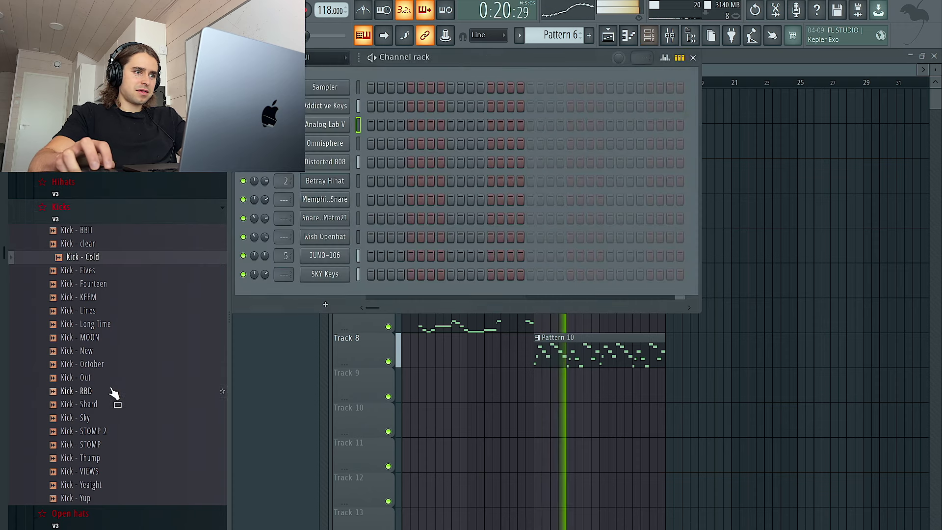
pyautogui.click(124, 389)
pyautogui.click(116, 432)
pyautogui.moveTo(108, 409); pyautogui.dragTo(367, 294)
# - Move playback to bar 9 and open the piano roll of the Kick - Shard channel in Pattern 6
pyautogui.rightClick(788, 290)
pyautogui.click(539, 83)
pyautogui.click(650, 36)
pyautogui.rightClick(338, 293)
pyautogui.click(383, 291)
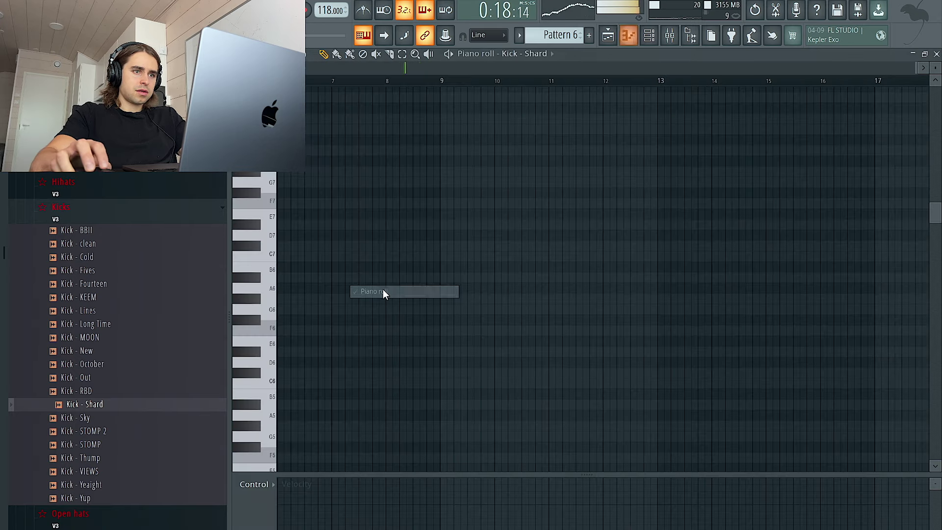
pyautogui.press('space')
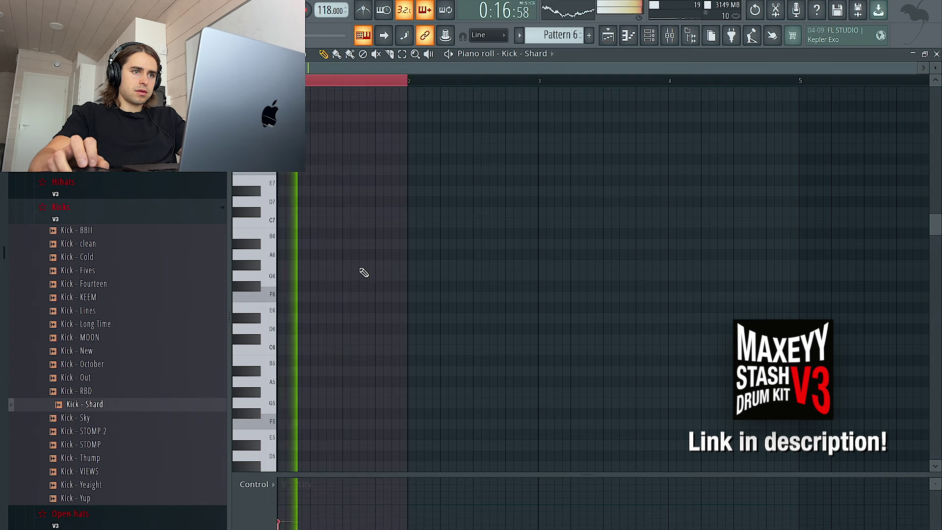
# - Place C5 kick hits at the starts of bars 1 and 3, removing the extra hits before bar 3
pyautogui.scroll(5, 329, 296)
pyautogui.scroll(-8, 330, 297)
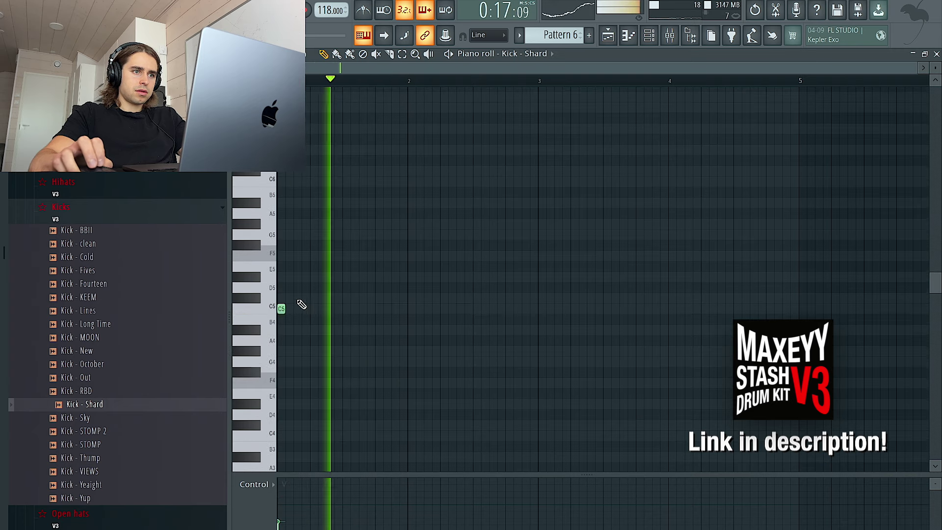
pyautogui.click(510, 309)
pyautogui.click(517, 309)
pyautogui.click(526, 308)
pyautogui.click(541, 309)
pyautogui.rightClick(526, 309)
pyautogui.rightClick(518, 309)
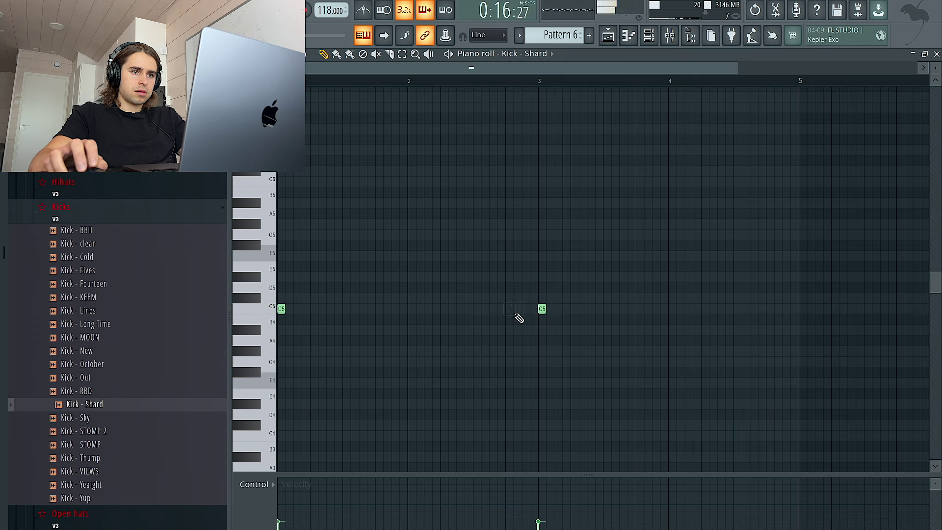
# - Add a C5 kick note just before bar 3, chop it into four rapid hits and place another hit right after them
pyautogui.keyDown('ctrl'); pyautogui.click(511, 309); pyautogui.keyUp('ctrl')
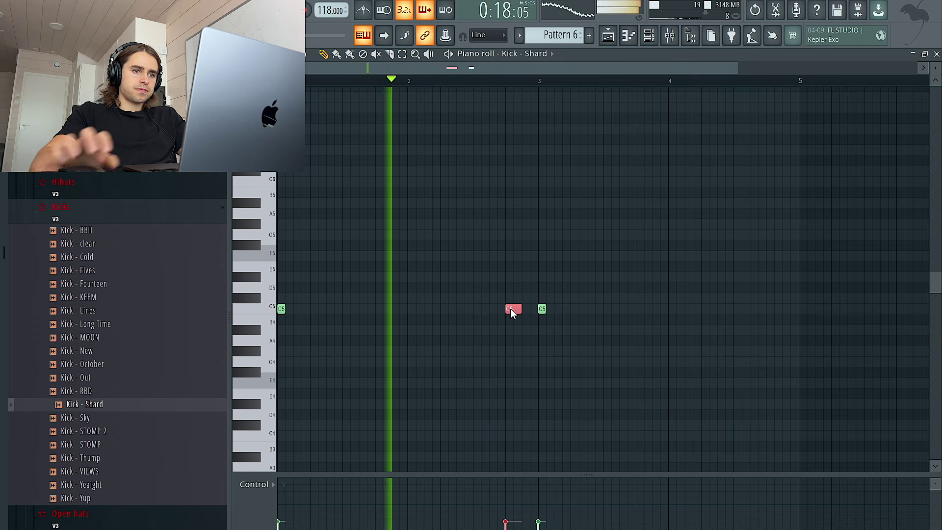
pyautogui.hotkey('alt', 'u')
pyautogui.click(536, 358)
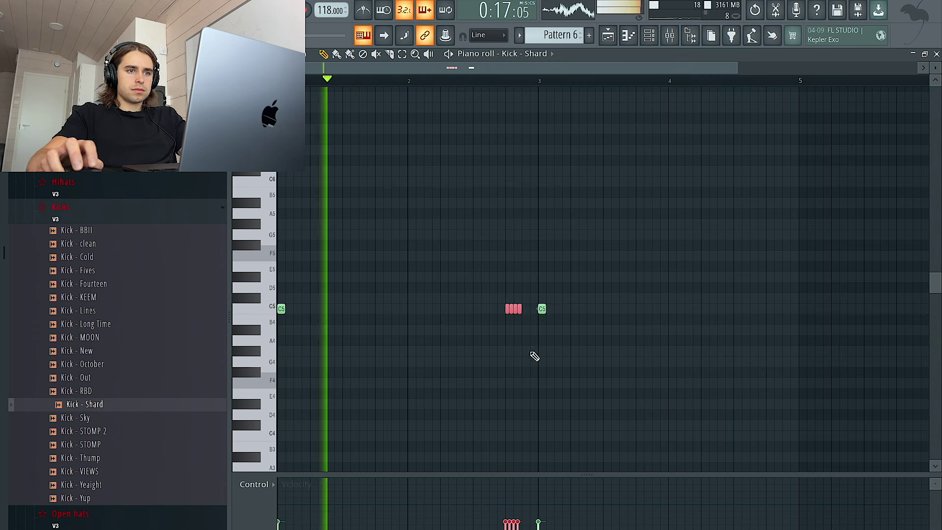
pyautogui.hotkey('ctrl', 'd')
pyautogui.click(523, 311)
pyautogui.hotkey('shift', 'd')
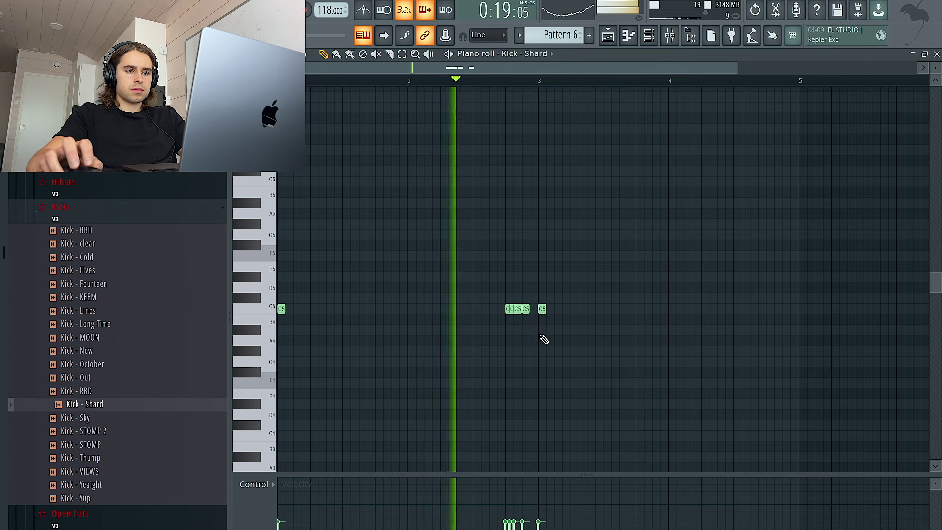
# - Add a C5 kick hit on the second beat of bar 4 and duplicate the four-bar pattern across bars 5 to 8
pyautogui.hotkey('ctrl', 'a')
pyautogui.scroll(3, 543, 336)
pyautogui.hotkey('ctrl', 'd')
pyautogui.scroll(-2, 544, 339)
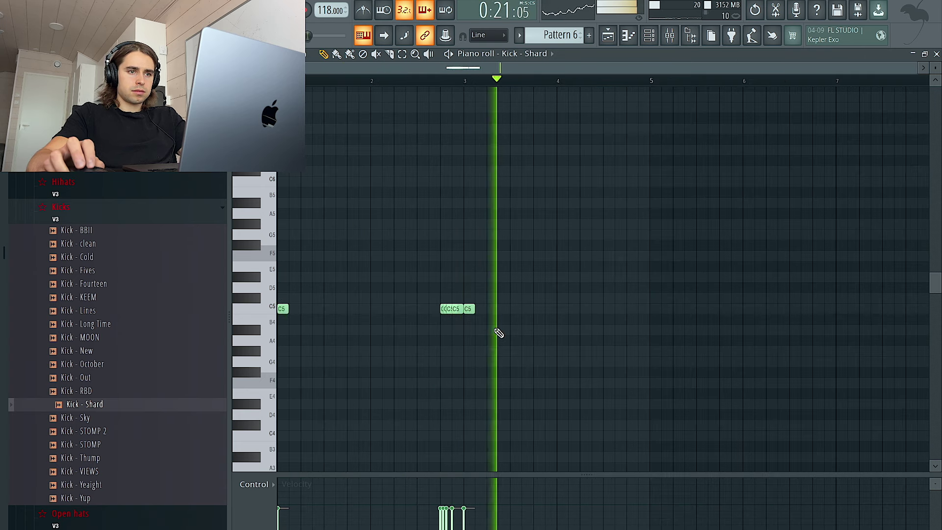
pyautogui.moveTo(569, 308); pyautogui.dragTo(584, 309)
pyautogui.moveTo(648, 82); pyautogui.dragTo(280, 82)
pyautogui.hotkey('ctrl', 'b')
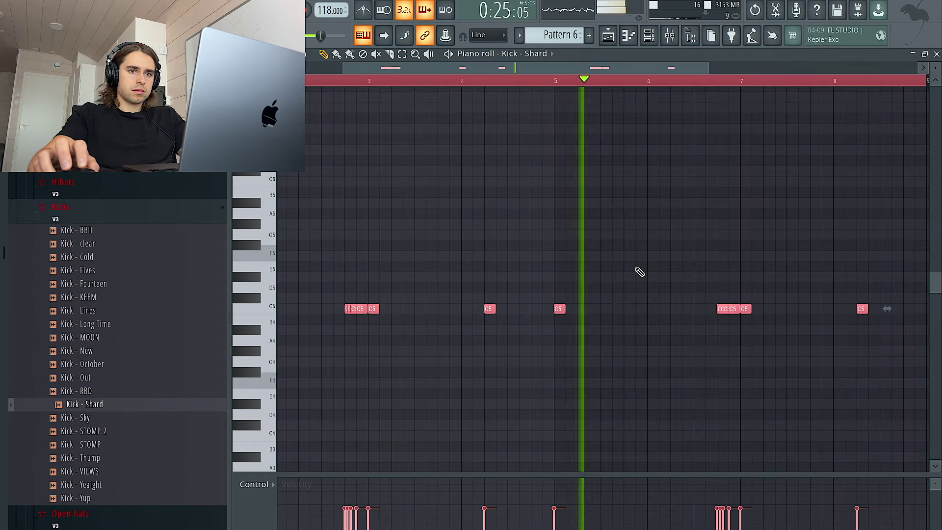
# - Remove the rapid kick rolls before bars 3 and 7 and replace the channel's sample with Kick - Lines
pyautogui.hotkey('ctrl', 'd')
pyautogui.hotkey('ctrl', 'l')
pyautogui.scroll(-2, 639, 266)
pyautogui.hscroll(5, 540, 269)
pyautogui.scroll(8, 422, 271)
pyautogui.hotkey('shift', 'd')
pyautogui.scroll(-5, 398, 271)
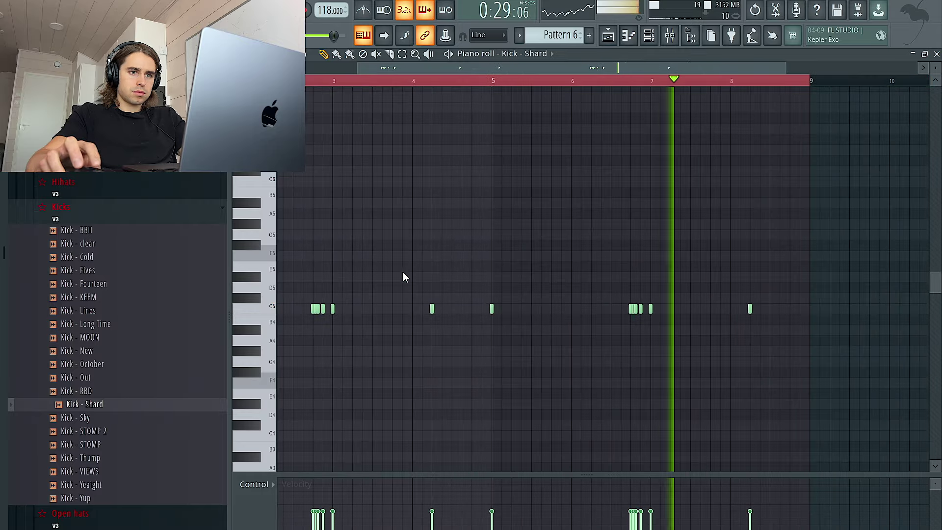
pyautogui.scroll(-2, 607, 282)
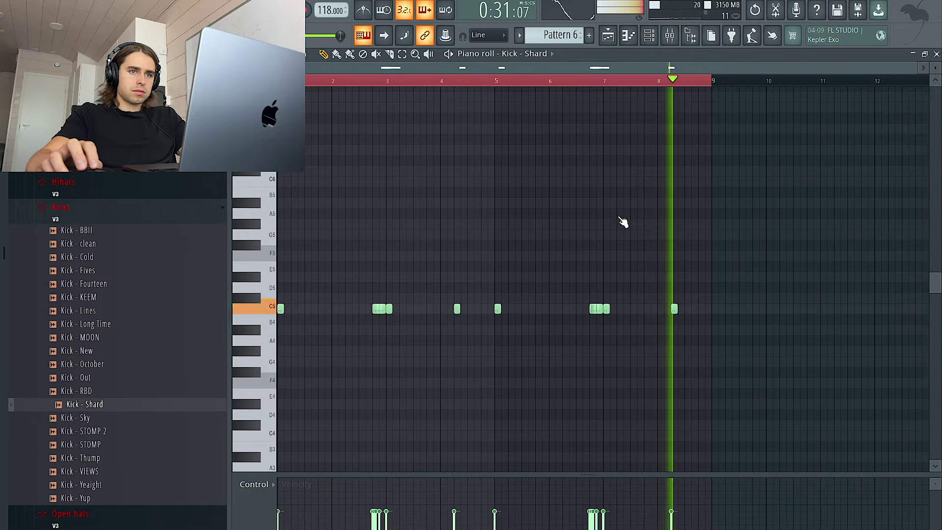
pyautogui.press('F6')
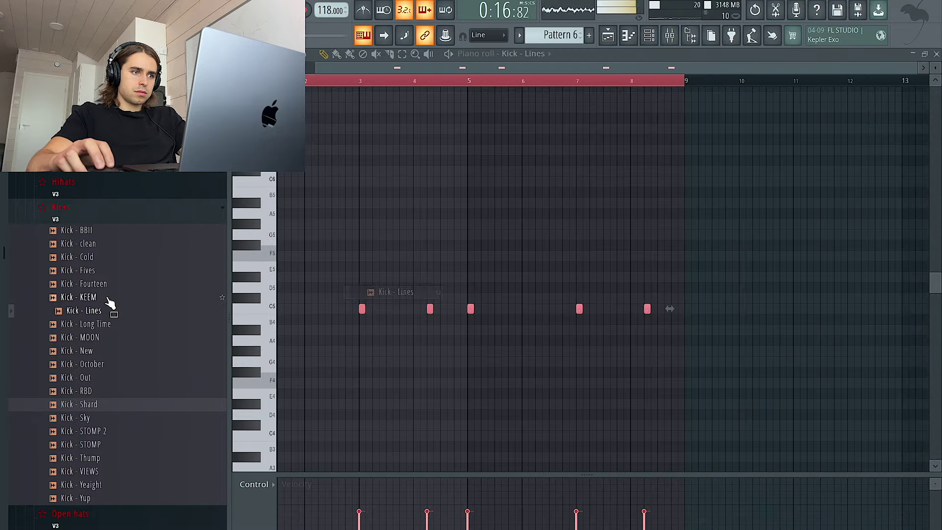
pyautogui.click(109, 308)
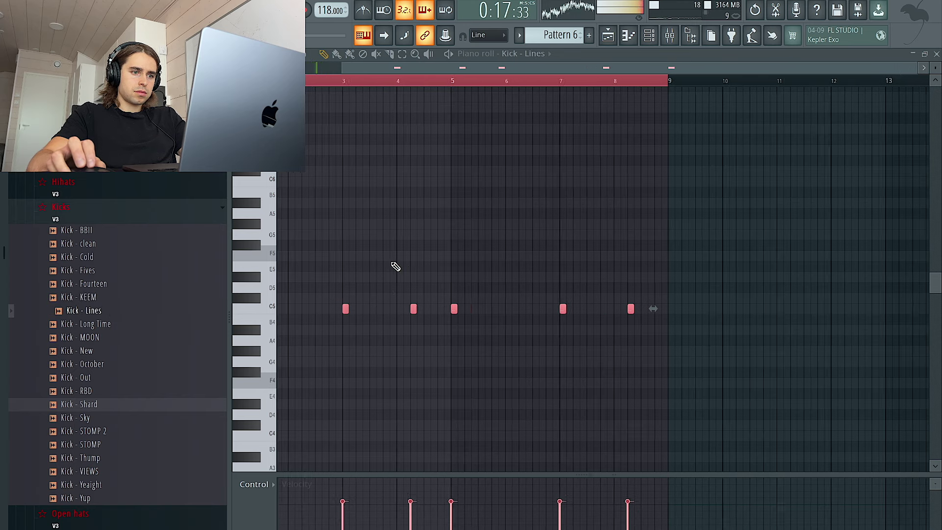
# - Add a second SKY Keys channel and load its Blaring Saw preset
pyautogui.click(652, 42)
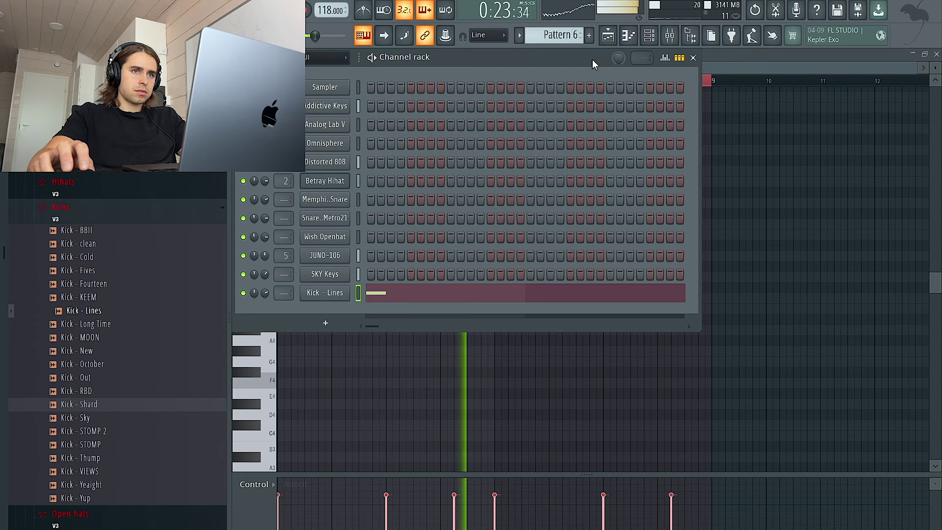
pyautogui.click(325, 322)
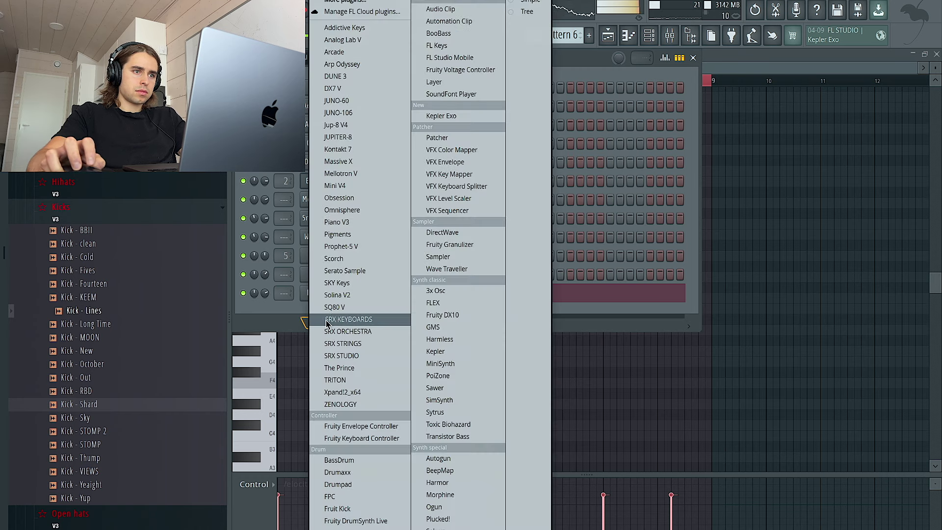
pyautogui.click(339, 283)
pyautogui.click(160, 131)
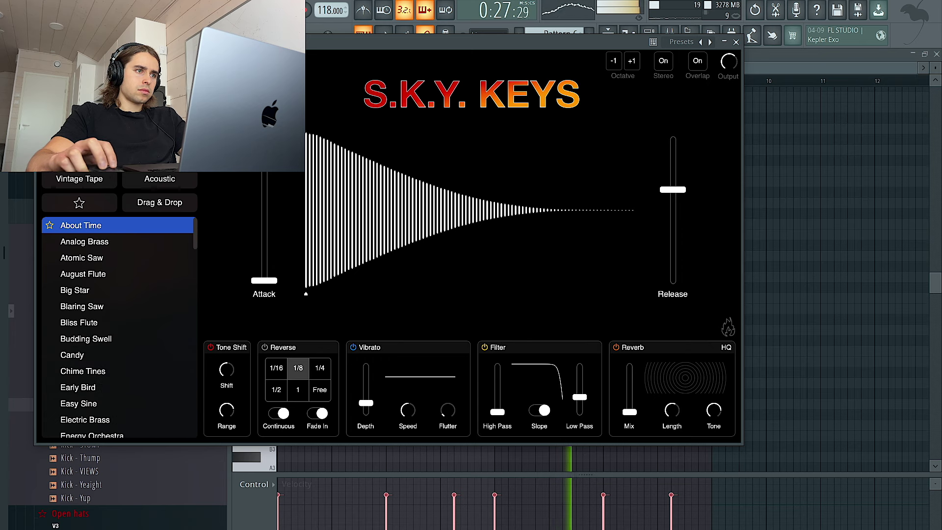
pyautogui.click(100, 295)
pyautogui.click(134, 308)
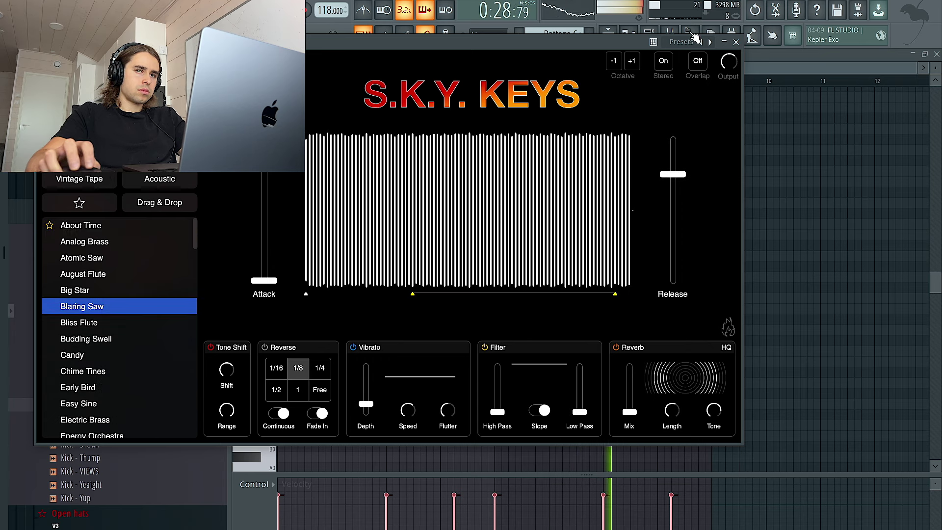
pyautogui.click(736, 42)
# - Switch to Pattern 3 and load the Boys Choir Oos - p patch from Human Voices in Omnisphere
pyautogui.click(629, 36)
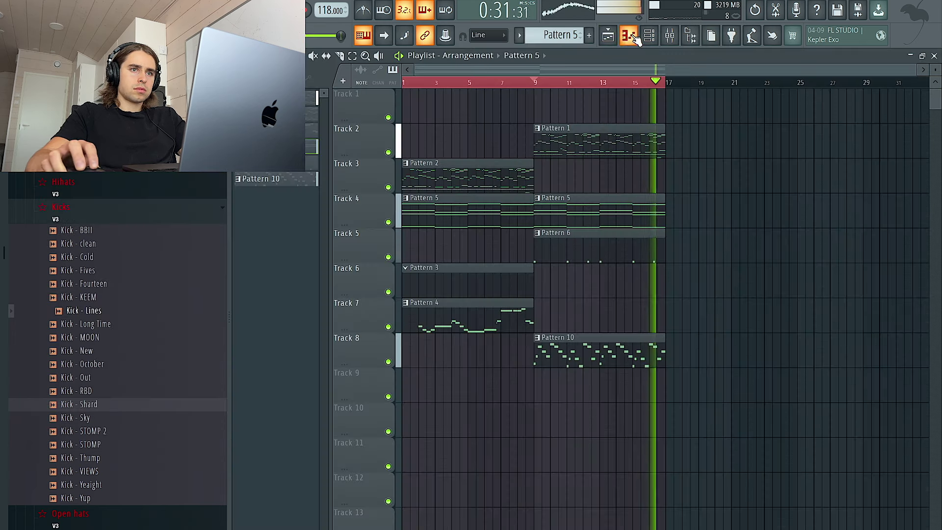
pyautogui.click(649, 36)
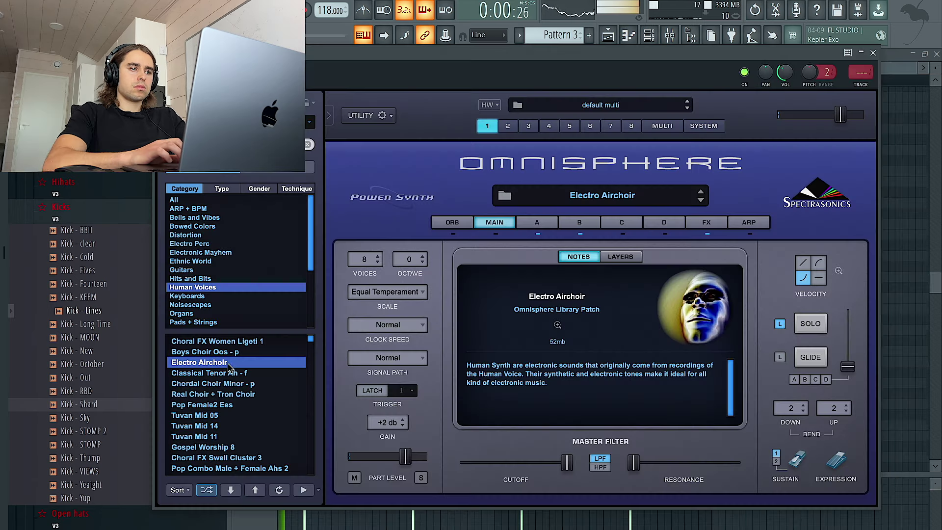
pyautogui.press('Up')
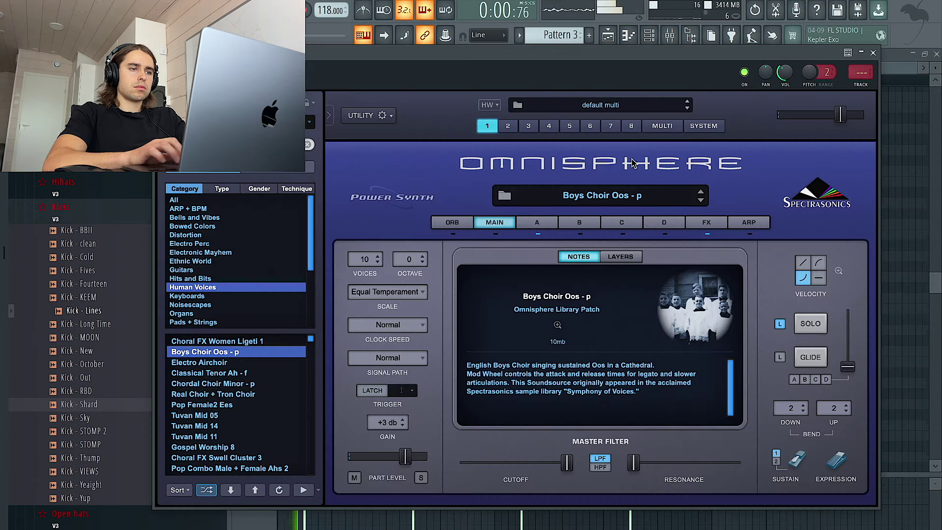
pyautogui.click(873, 53)
# - Raise Pattern 3's Omnisphere notes by an octave and set the second and fourth notes to A#5
pyautogui.rightClick(803, 230)
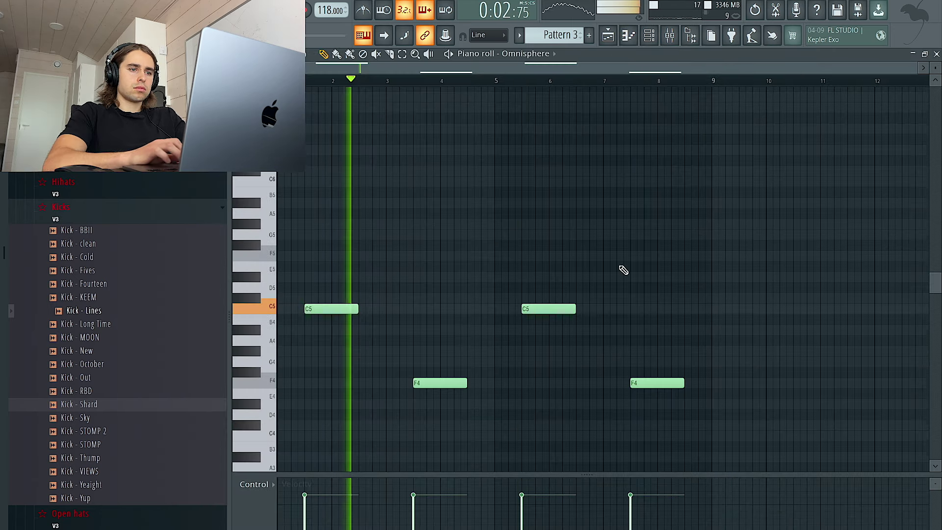
pyautogui.moveTo(433, 384); pyautogui.dragTo(432, 317)
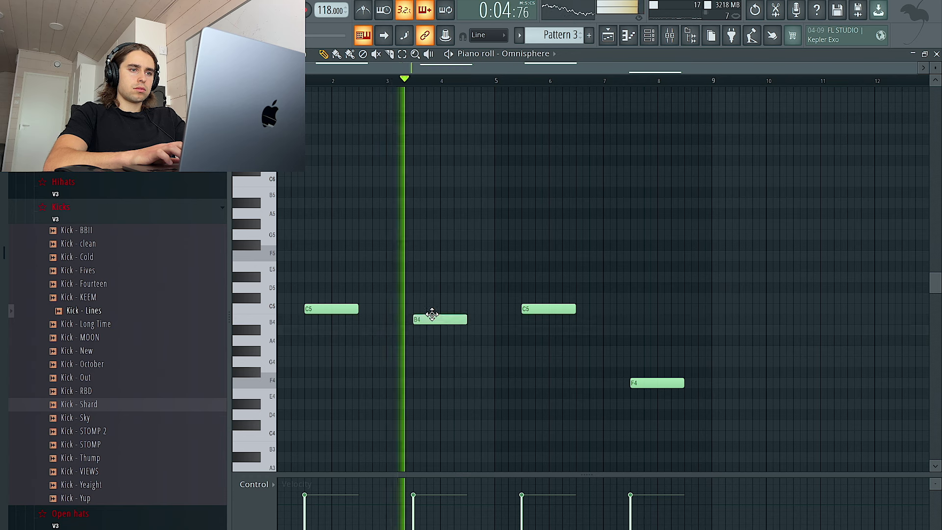
pyautogui.hotkey('ctrl', 'a')
pyautogui.hotkey('ctrl', 'Up')
pyautogui.click(440, 284)
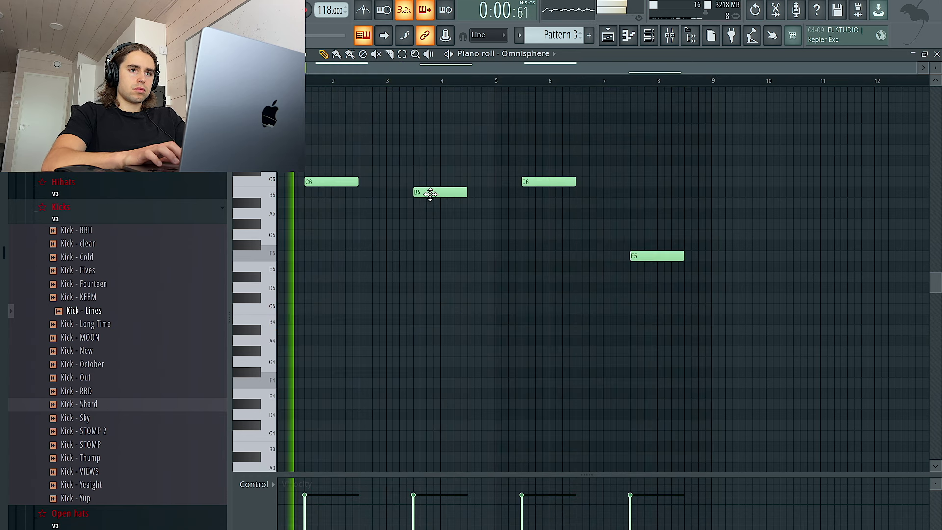
pyautogui.moveTo(426, 191); pyautogui.dragTo(427, 202)
pyautogui.moveTo(655, 256); pyautogui.dragTo(656, 202)
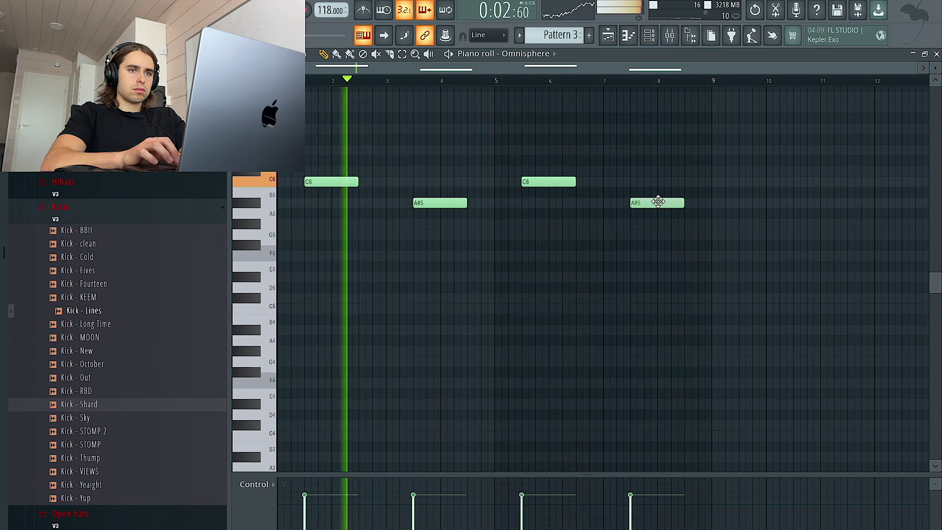
pyautogui.hotkey('ctrl', 'a')
pyautogui.hotkey('ctrl', 'd')
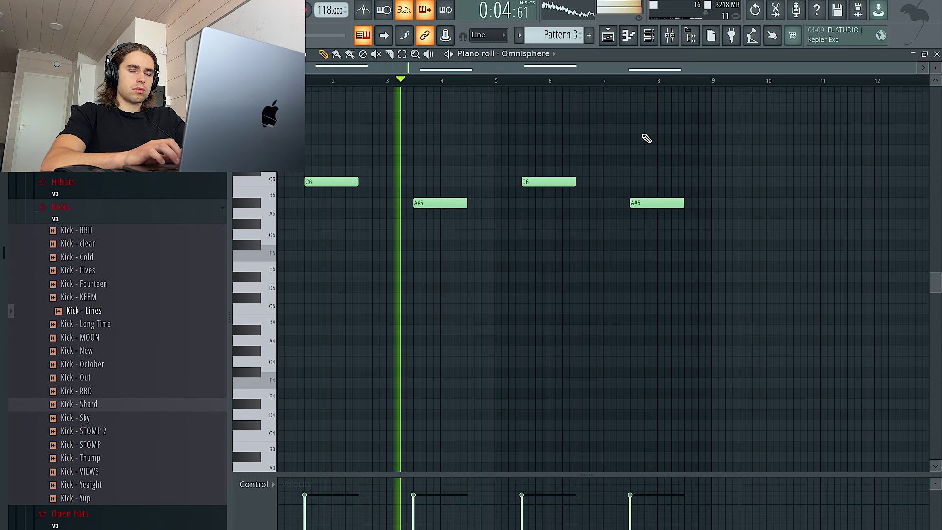
# - Audition lead presets from the KXVI - TRAP SONICS bank in Analog Lab V and load Lead - Flashing Lights
pyautogui.click(653, 38)
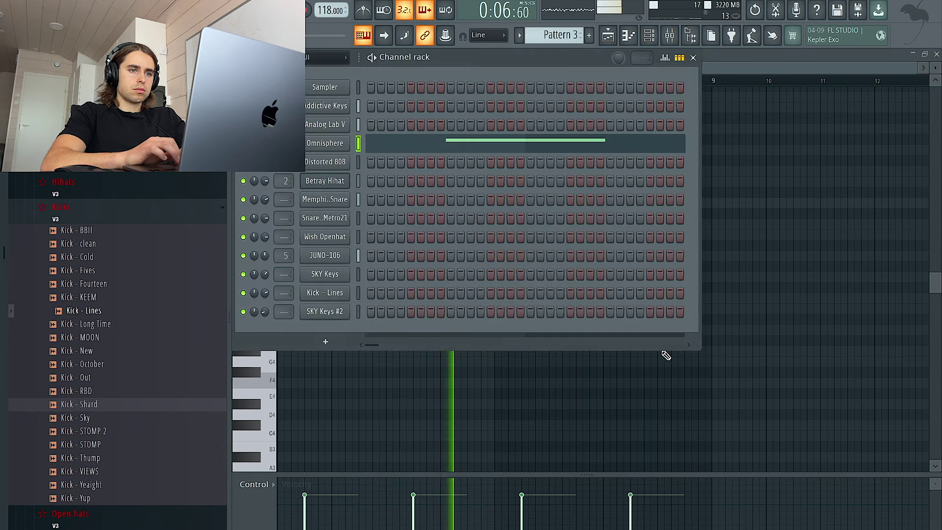
pyautogui.rightClick(512, 466)
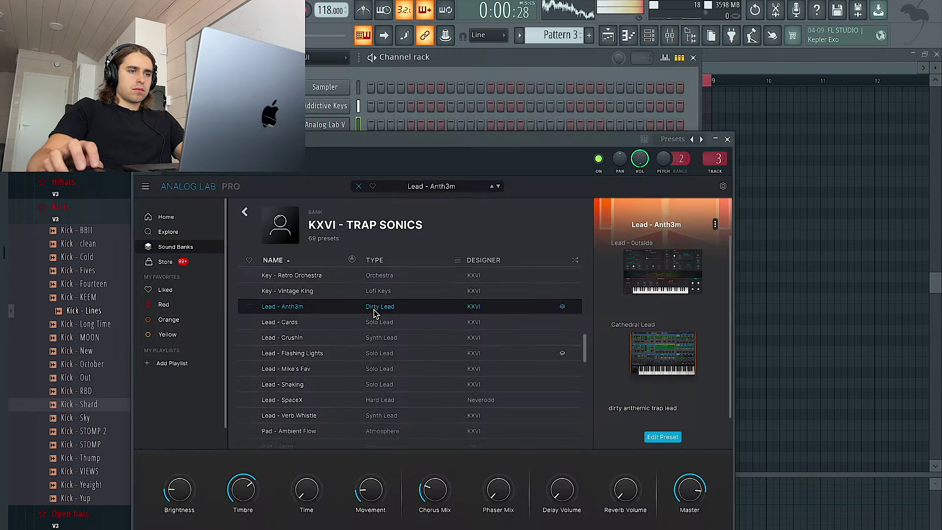
pyautogui.click(374, 313)
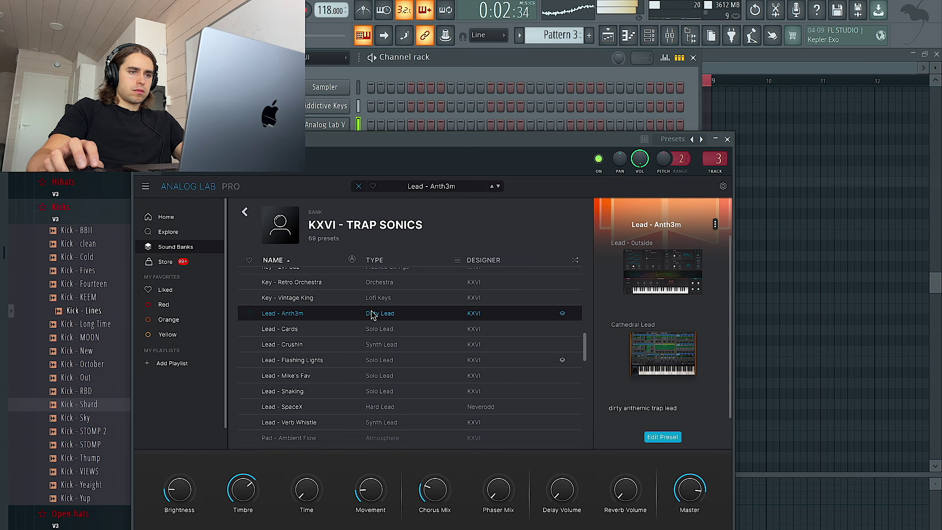
pyautogui.click(383, 346)
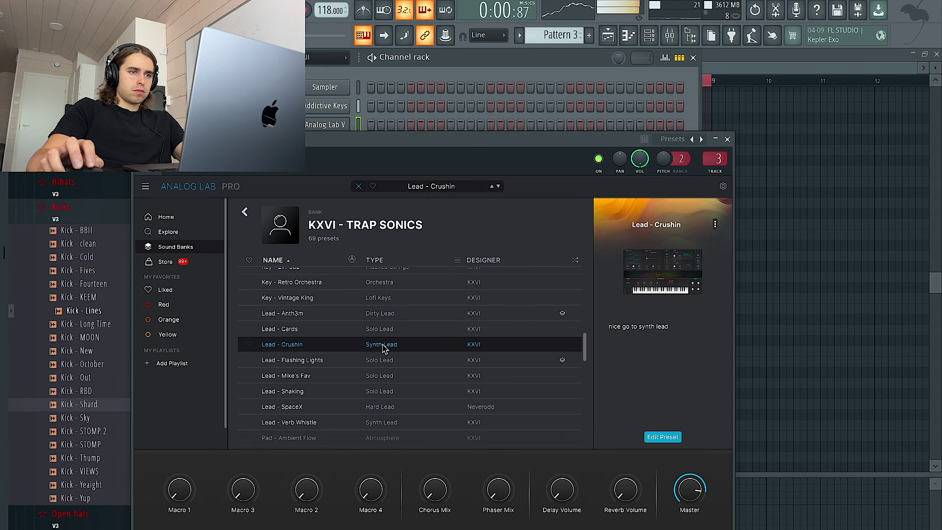
pyautogui.click(395, 360)
pyautogui.click(727, 139)
pyautogui.rightClick(767, 146)
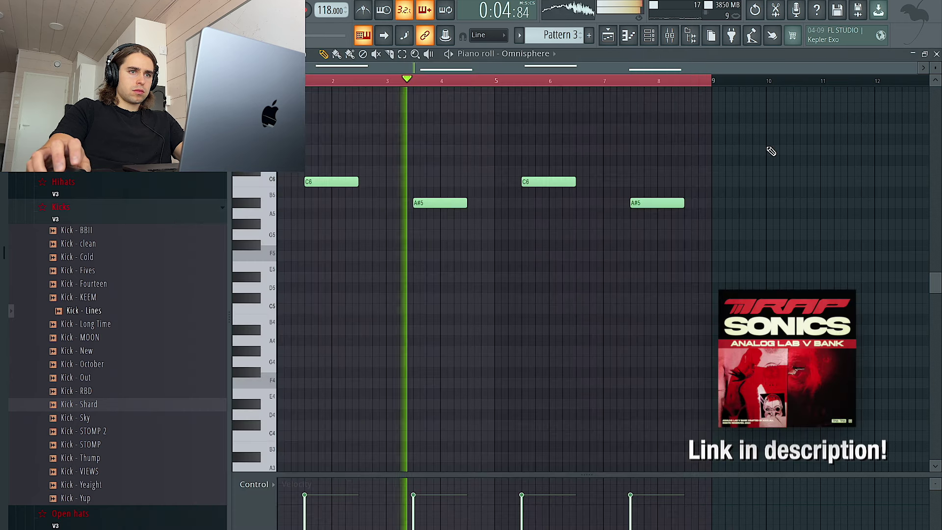
# - Review the Pattern 4 melody and copy the playlist clips from bars 1–9 to start at bar 17
pyautogui.click(607, 36)
pyautogui.doubleClick(488, 323)
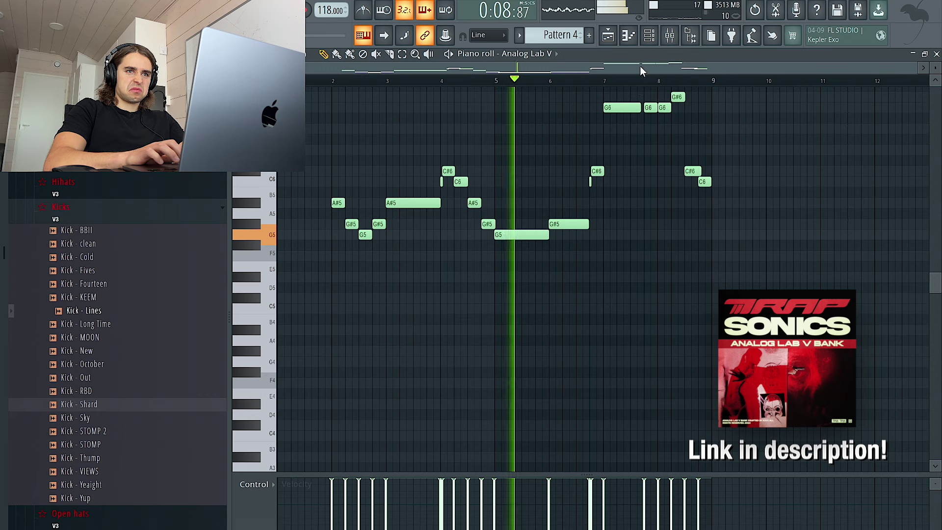
pyautogui.press('F6')
pyautogui.press('F6')
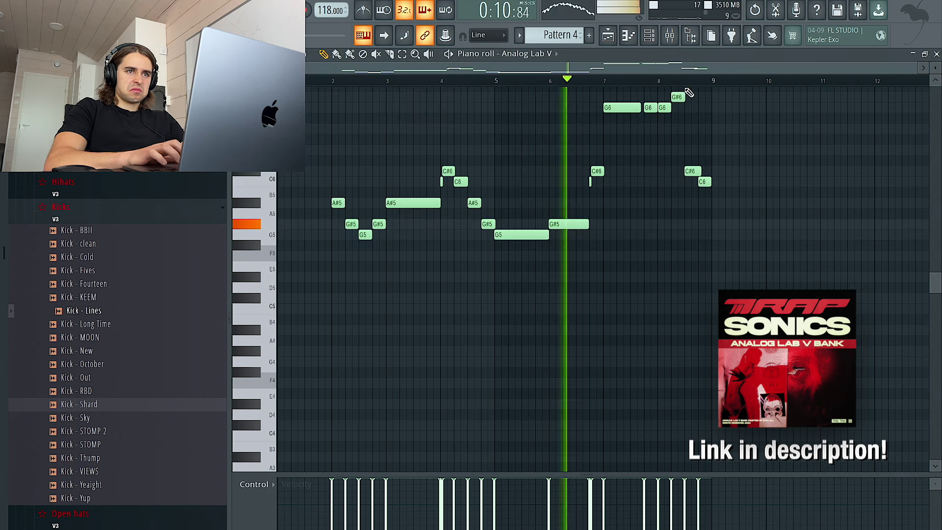
pyautogui.click(608, 40)
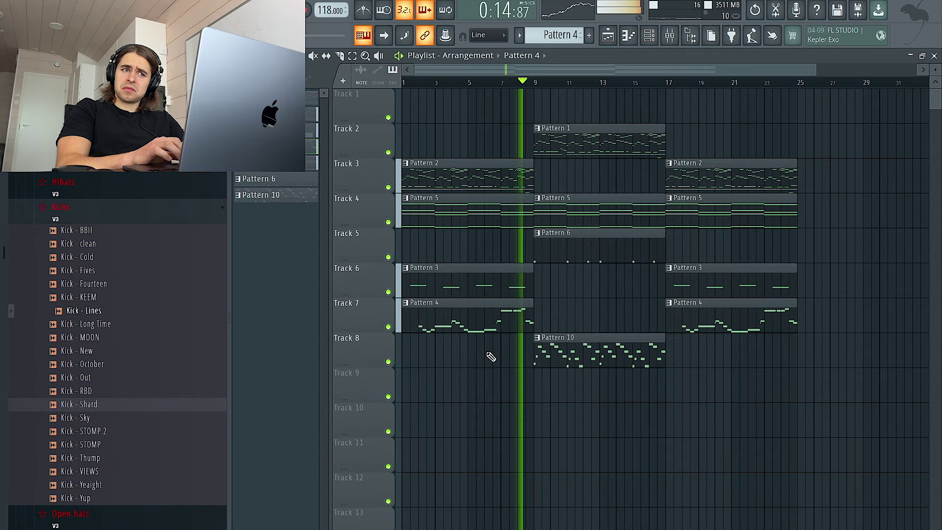
# - Add an SQ80 V channel with the Fading Memory preset and copy Pattern 4's Analog Lab V melody onto it
pyautogui.press('F7')
pyautogui.scroll(3, 604, 226)
pyautogui.hscroll(1, 604, 226)
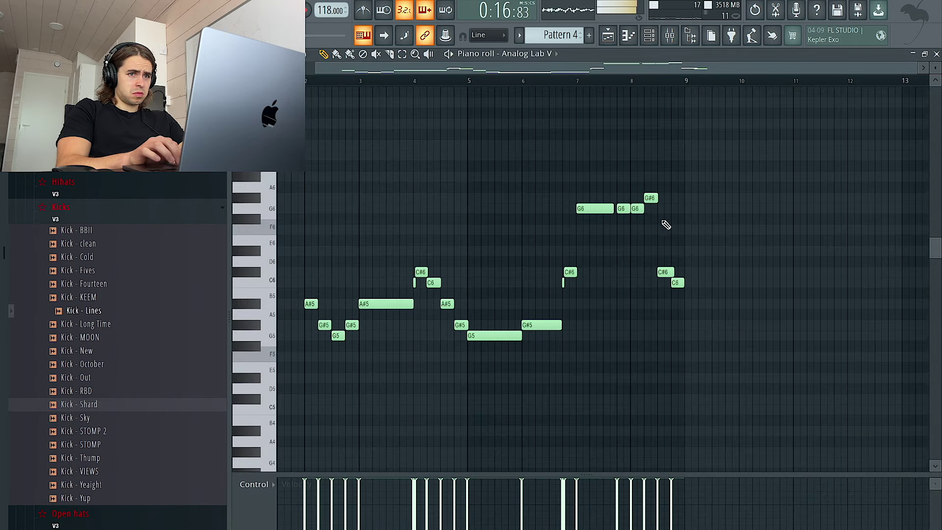
pyautogui.click(649, 35)
pyautogui.click(326, 341)
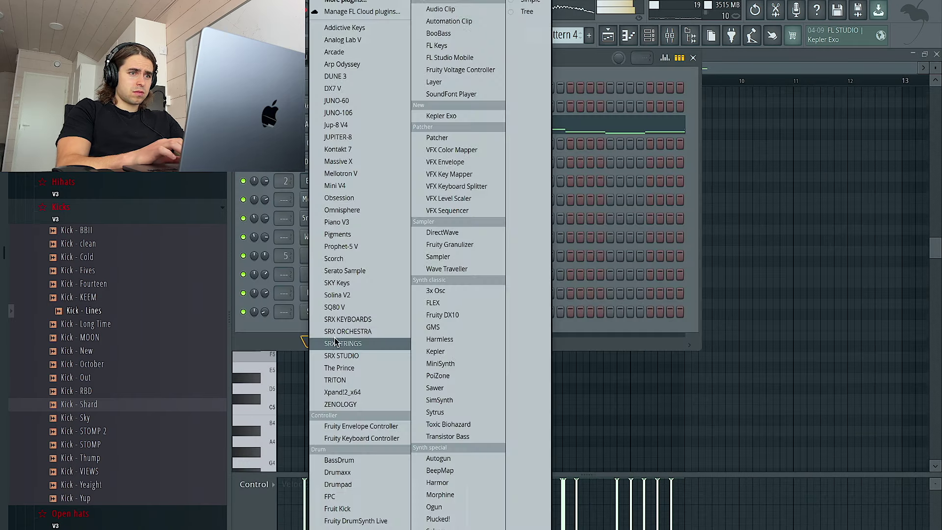
pyautogui.click(354, 308)
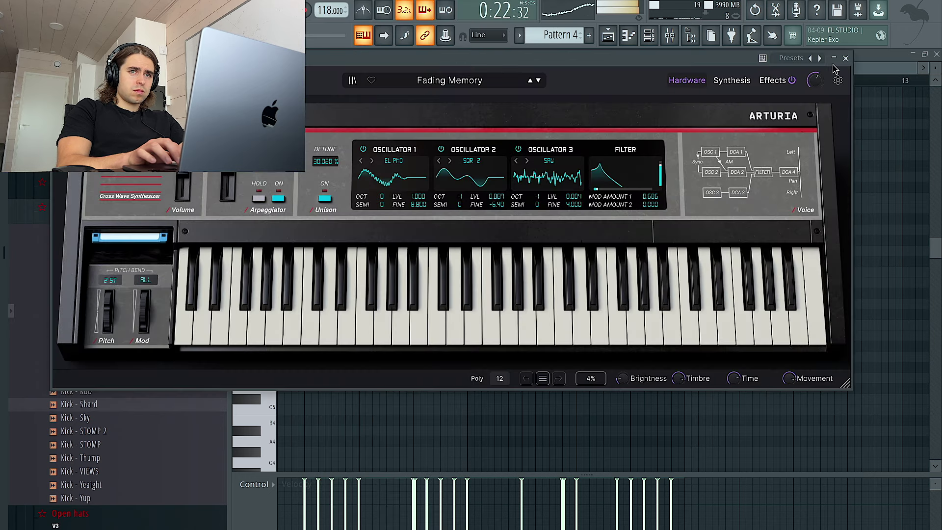
pyautogui.click(845, 58)
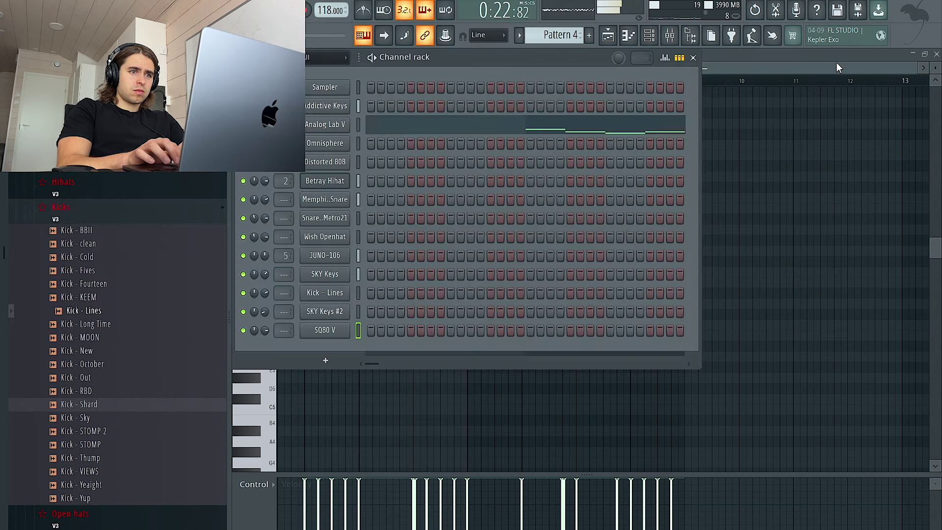
pyautogui.click(749, 222)
# - Load Fruity parametric EQ 2 on mixer Insert 6 with the 30Hz + 18kHz cut preset and raise its low cut into the low mids
pyautogui.click(648, 36)
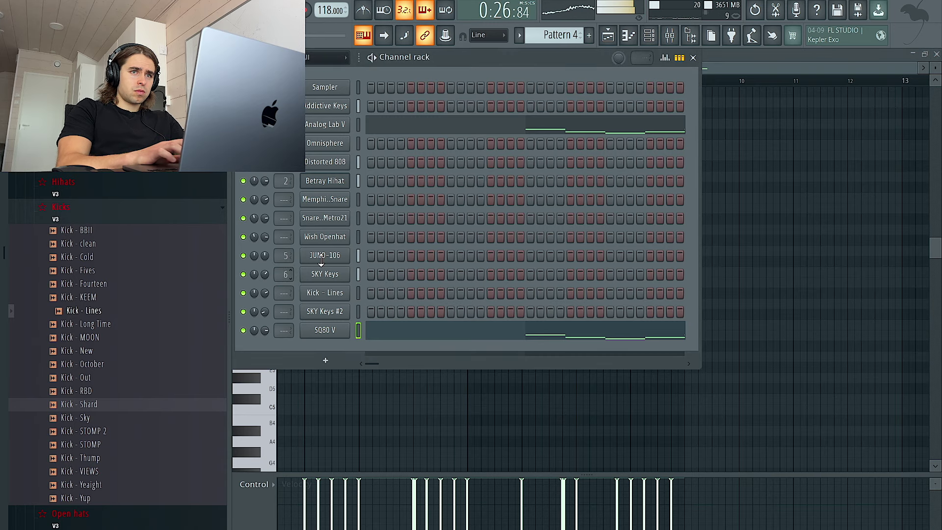
pyautogui.click(670, 35)
pyautogui.click(817, 192)
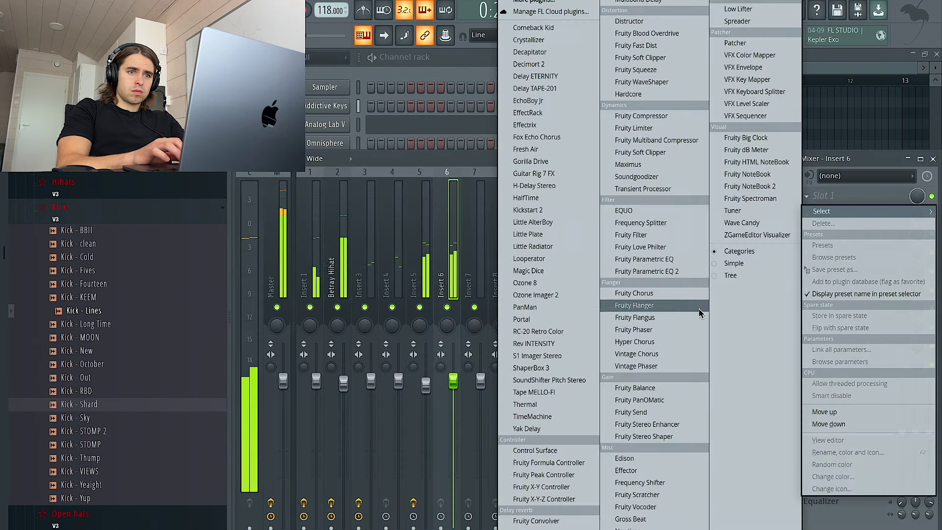
pyautogui.click(670, 273)
pyautogui.click(727, 181)
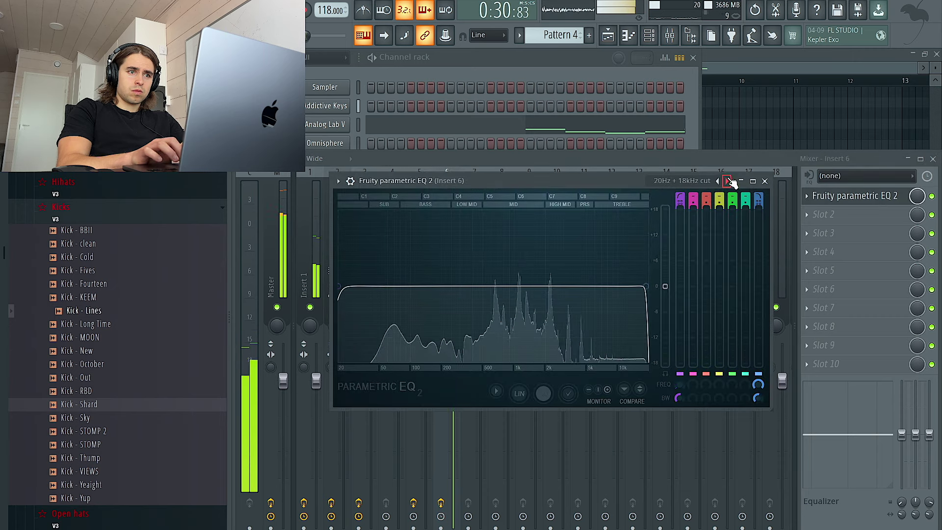
pyautogui.moveTo(346, 286); pyautogui.dragTo(467, 286)
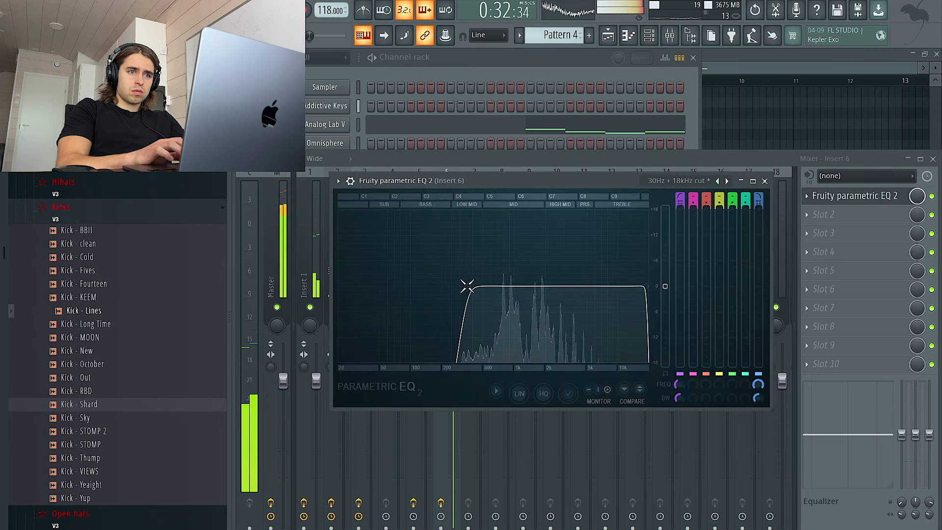
pyautogui.click(766, 181)
# - Mute the SQ80 V channel, delete the two notes following G6 in Pattern 4's Analog Lab V melody and lengthen the G6 past bar 8
pyautogui.click(523, 59)
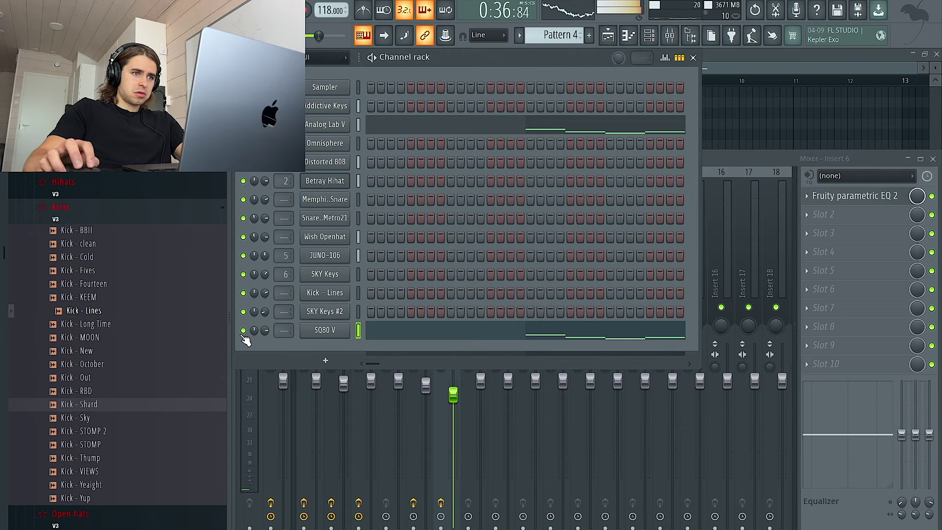
pyautogui.rightClick(344, 123)
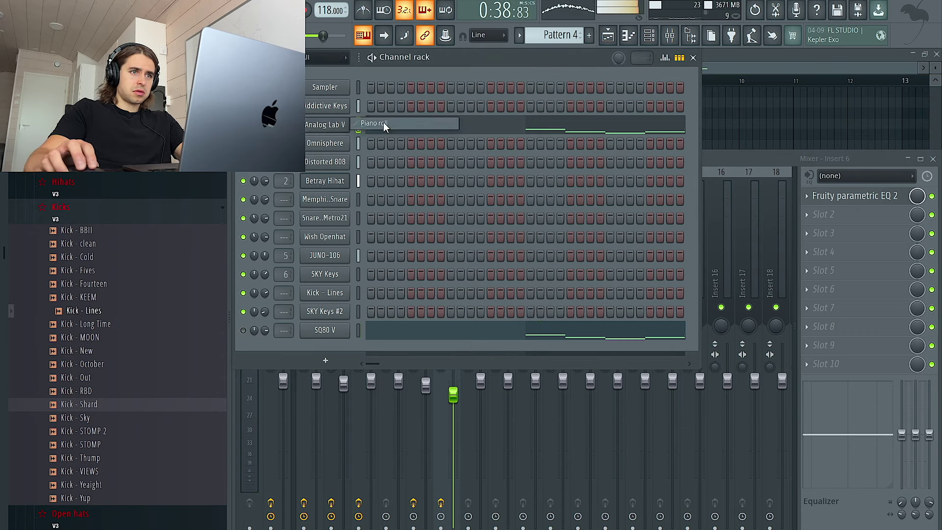
pyautogui.click(384, 122)
pyautogui.rightClick(638, 209)
pyautogui.rightClick(624, 209)
pyautogui.moveTo(612, 209); pyautogui.dragTo(647, 209)
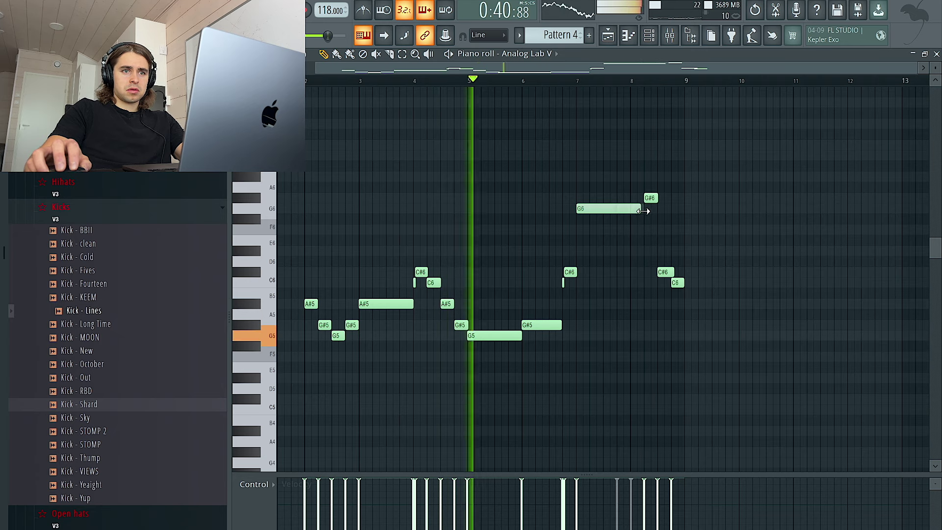
# - Add a second Analog Lab V channel in Pattern 18 and load the liked preset Bass - Dark Times
pyautogui.click(628, 43)
pyautogui.click(649, 35)
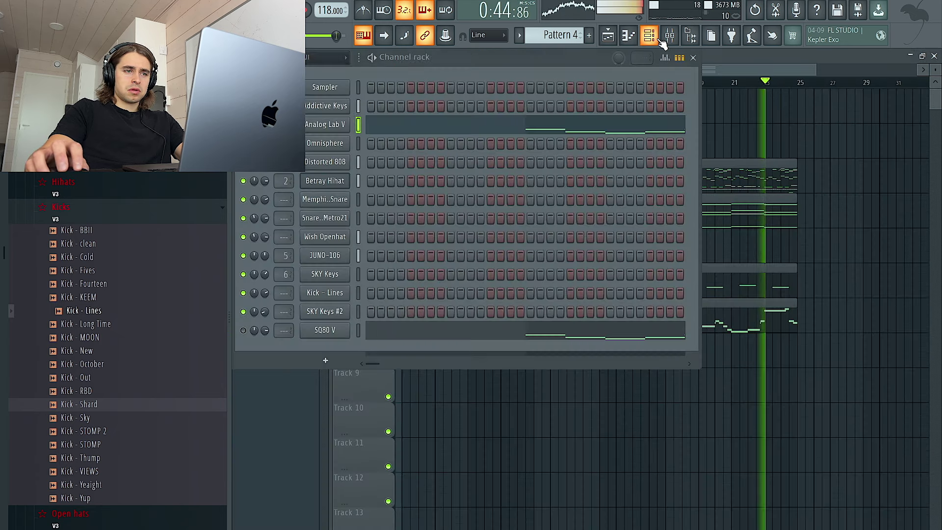
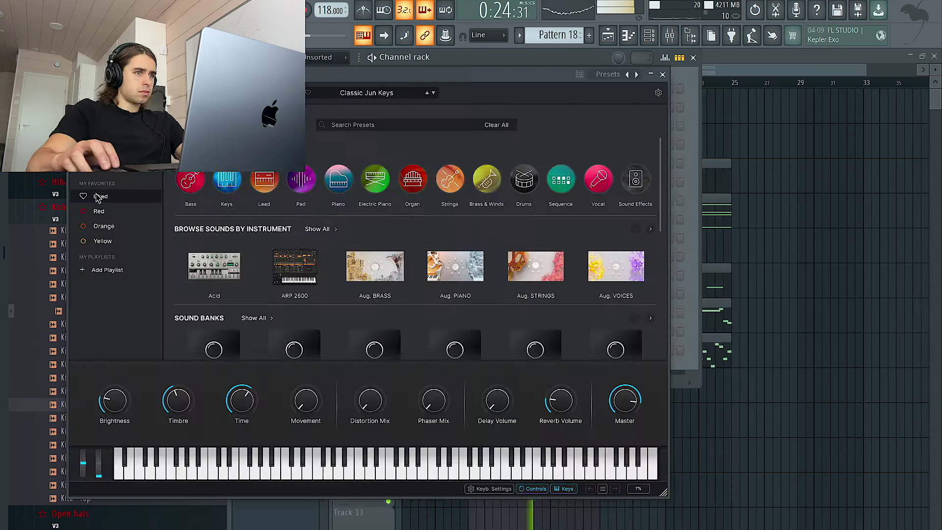
pyautogui.click(301, 252)
pyautogui.click(294, 248)
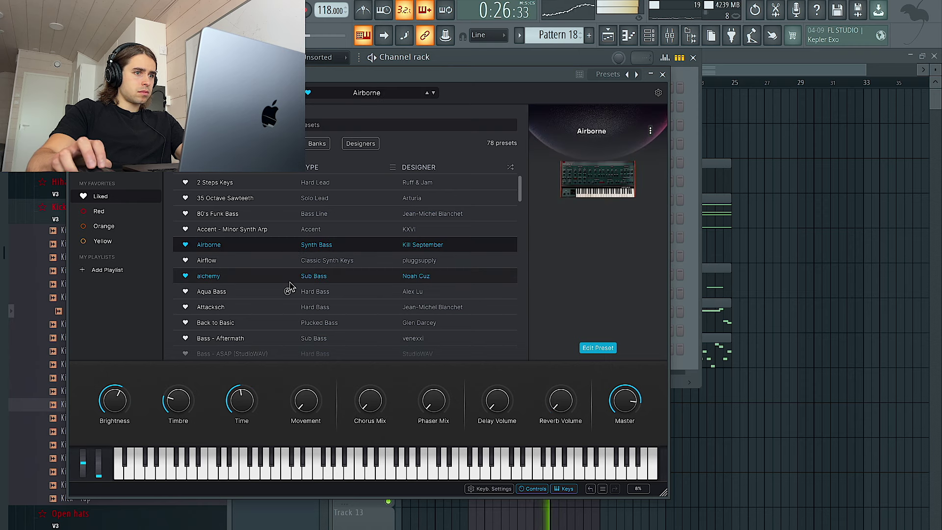
pyautogui.scroll(-3, 289, 287)
pyautogui.click(306, 301)
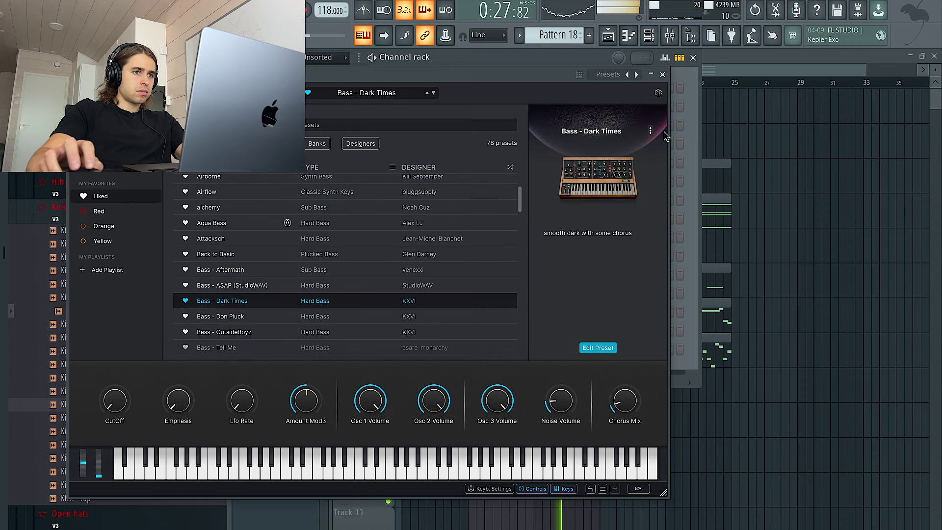
pyautogui.click(663, 75)
# - Draw a two-bar F6 note at bar 1 and a two-bar E6 note at bar 3 for Analog Lab V #2
pyautogui.rightClick(803, 126)
pyautogui.hotkey('ctrl', 'd')
pyautogui.press('F6')
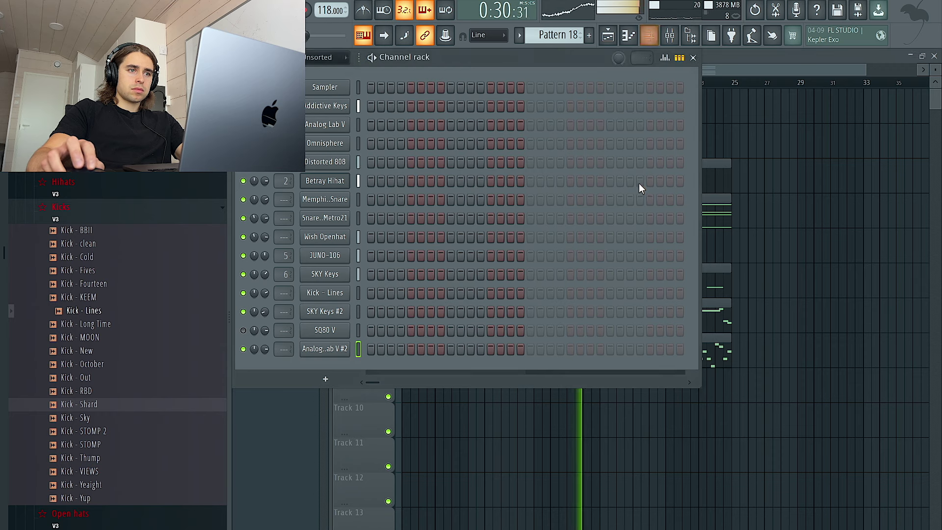
pyautogui.rightClick(332, 354)
pyautogui.click(431, 347)
pyautogui.moveTo(290, 229)
pyautogui.mouseDown()
pyautogui.moveTo(264, 227)
pyautogui.moveTo(273, 236)
pyautogui.moveTo(288, 229)
pyautogui.mouseUp()
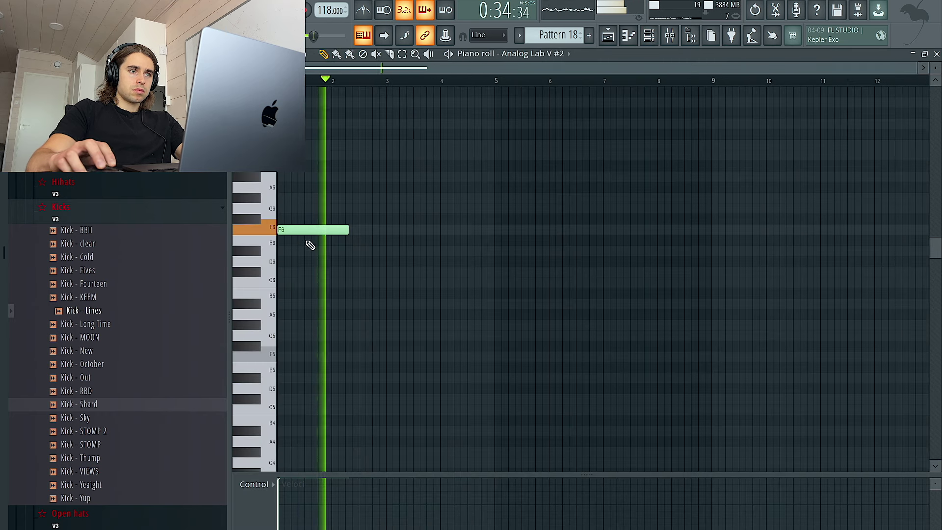
pyautogui.moveTo(349, 231); pyautogui.dragTo(389, 234)
pyautogui.click(388, 241)
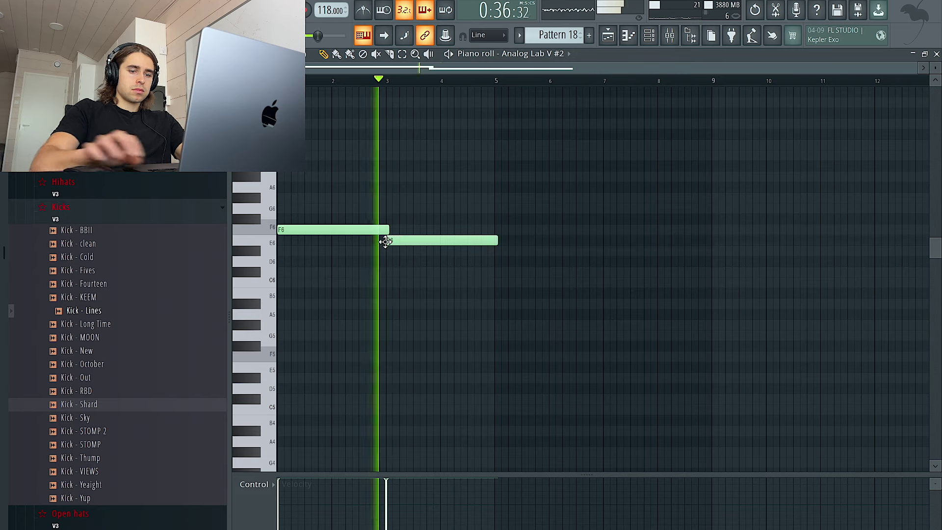
# - Lower the bass notes to F4 and E4, and add an F4 at bar 5 and a C5 midway through bar 6
pyautogui.hotkey('ctrl', 'l')
pyautogui.hotkey('ctrl', 'Down')
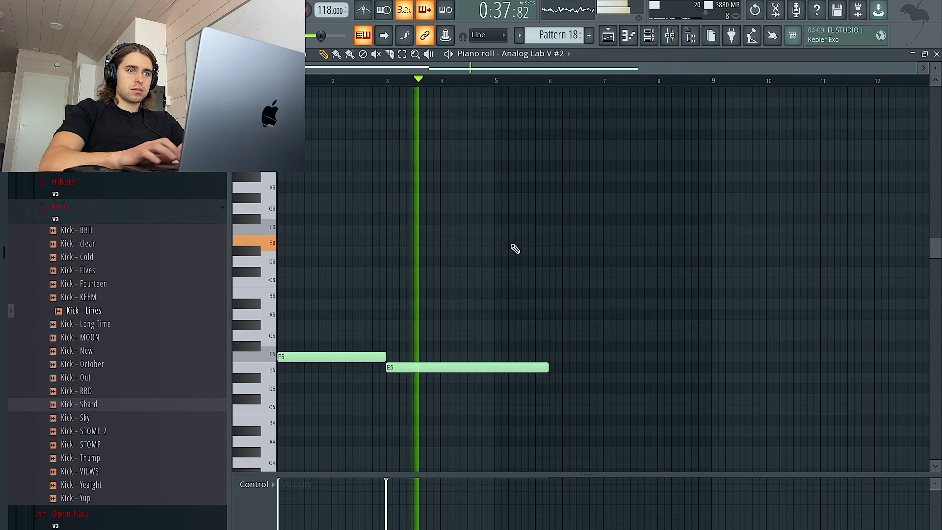
pyautogui.click(495, 356)
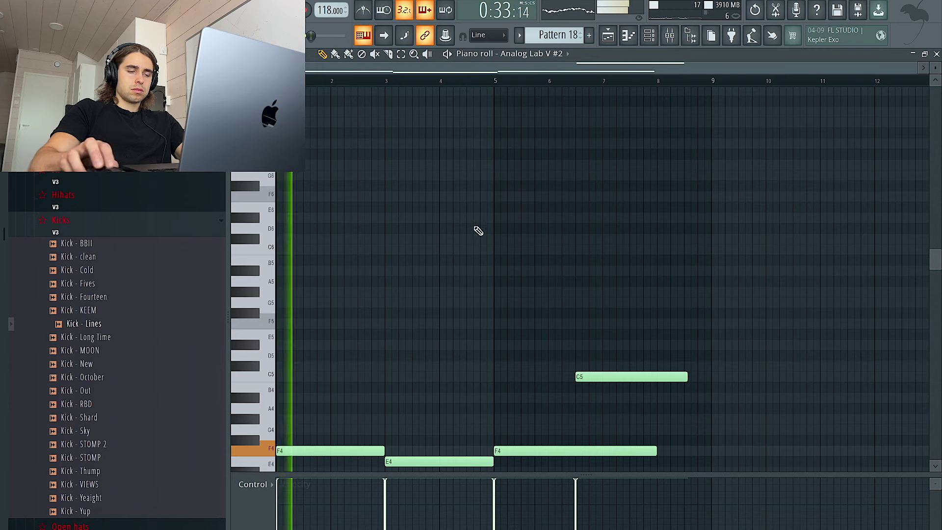
pyautogui.hotkey('ctrl', 'a')
pyautogui.hotkey('ctrl', 'd')
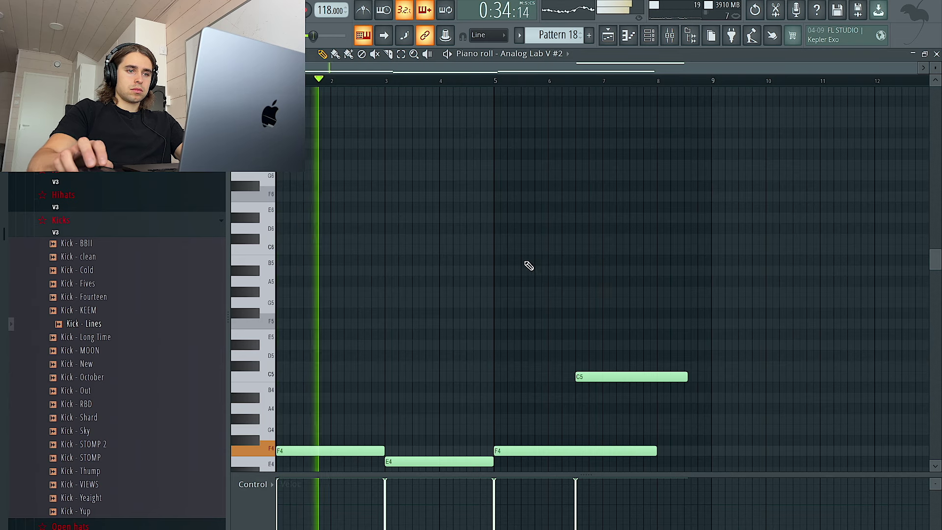
pyautogui.scroll(-2, 535, 263)
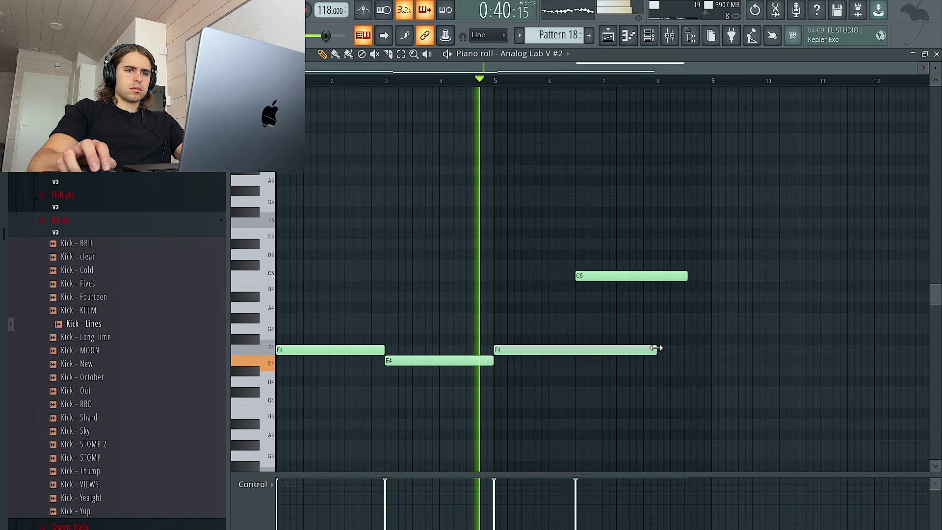
# - Shorten the F4 at bar 5 to two bars and the C5 to under half a bar, and add an E4 from bar 7 to the pattern's end
pyautogui.moveTo(657, 349); pyautogui.dragTo(612, 349)
pyautogui.moveTo(686, 276); pyautogui.dragTo(599, 276)
pyautogui.click(609, 361)
pyautogui.moveTo(626, 363); pyautogui.dragTo(709, 360)
pyautogui.press('space')
# - Add half-bar C6 and C#6 notes across bar 8 of the Pattern 18 bass line
pyautogui.moveTo(660, 319); pyautogui.dragTo(658, 201)
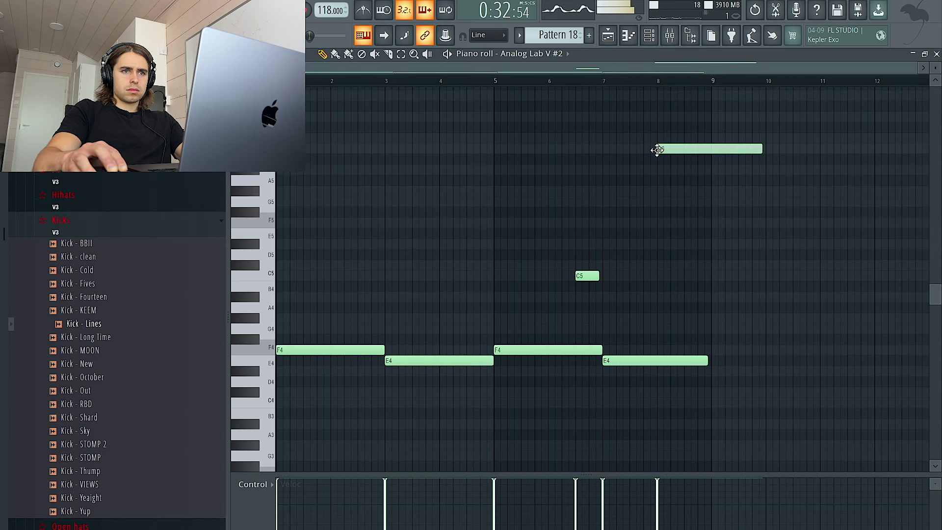
pyautogui.press('space')
pyautogui.moveTo(696, 122); pyautogui.dragTo(690, 162)
pyautogui.hotkey('ctrl', 'l')
pyautogui.keyDown('ctrl'); pyautogui.click(706, 169); pyautogui.keyUp('ctrl')
pyautogui.moveTo(821, 139); pyautogui.dragTo(713, 143)
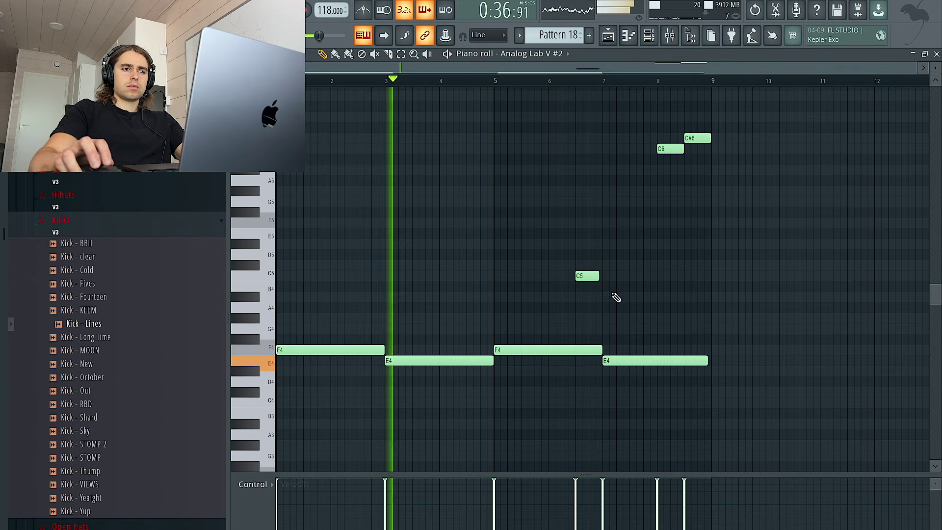
# - Audition Bass - Don Pluck on Analog Lab V #2, load Bass - OutsideBoyz and check it against the bass notes
pyautogui.press('F6')
pyautogui.click(336, 348)
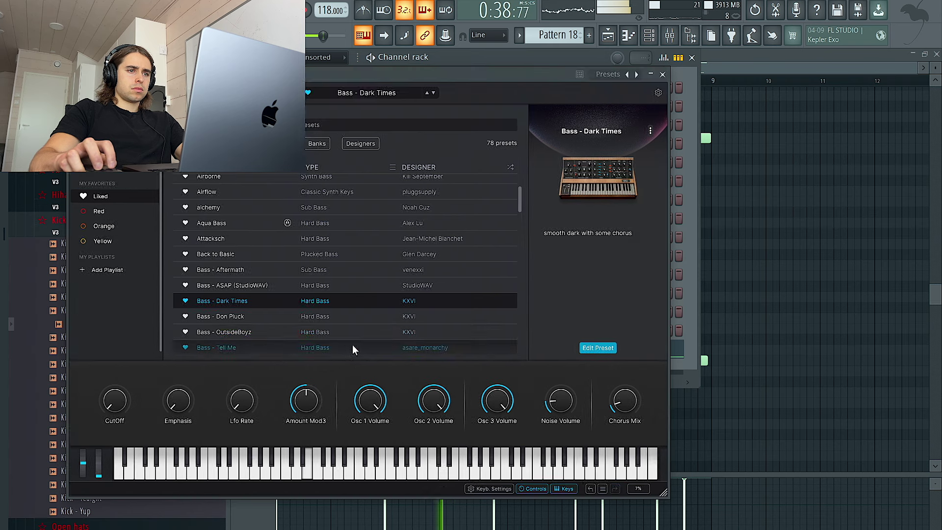
pyautogui.click(313, 318)
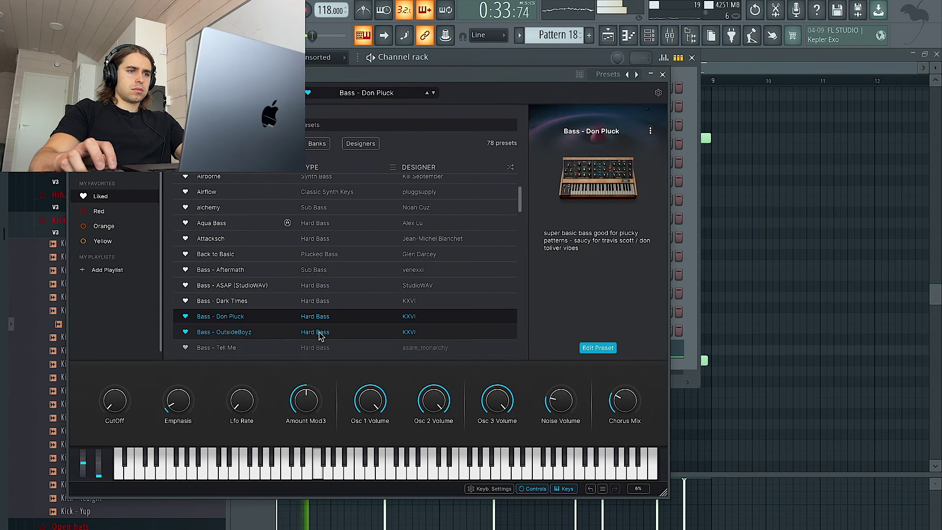
pyautogui.click(319, 332)
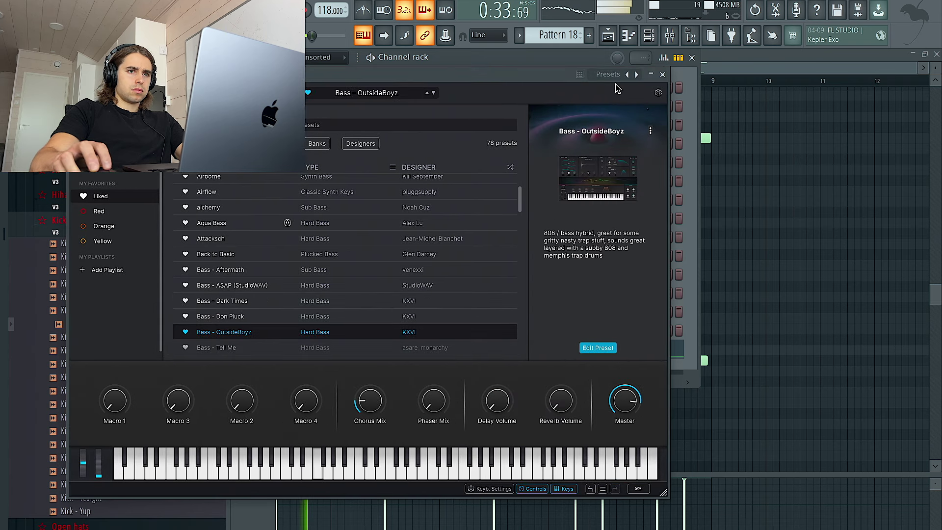
pyautogui.click(662, 75)
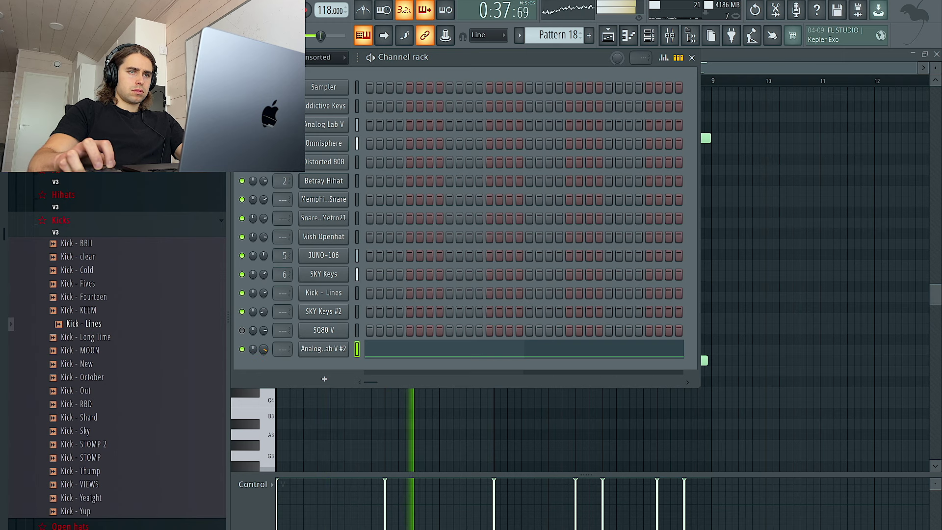
pyautogui.press('F6')
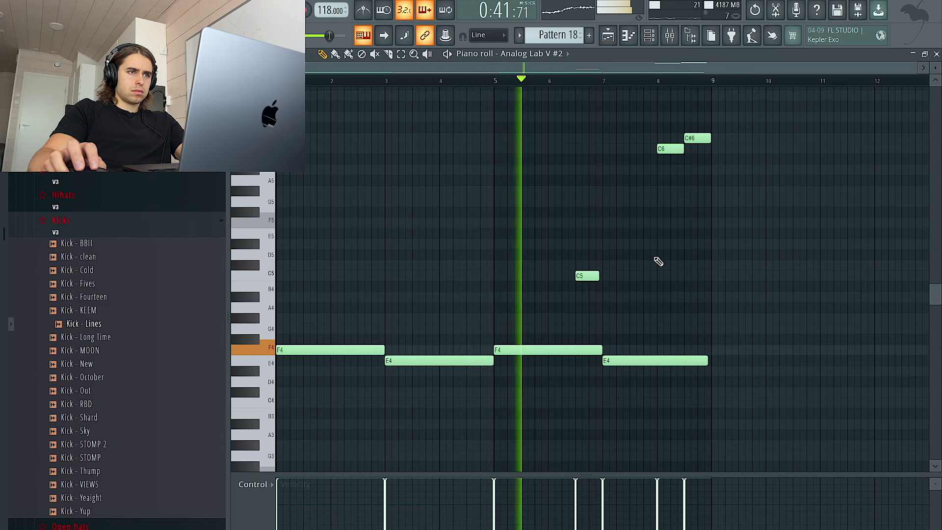
pyautogui.press('F6')
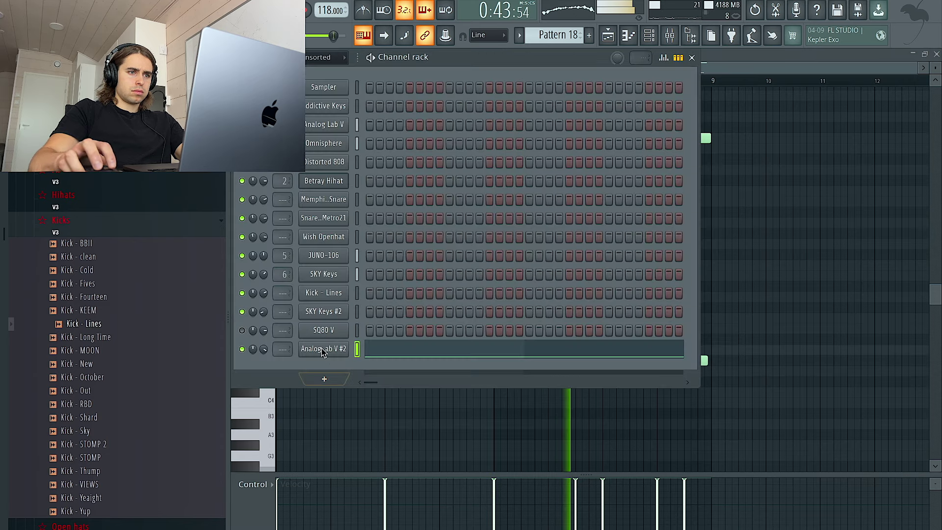
pyautogui.click(323, 349)
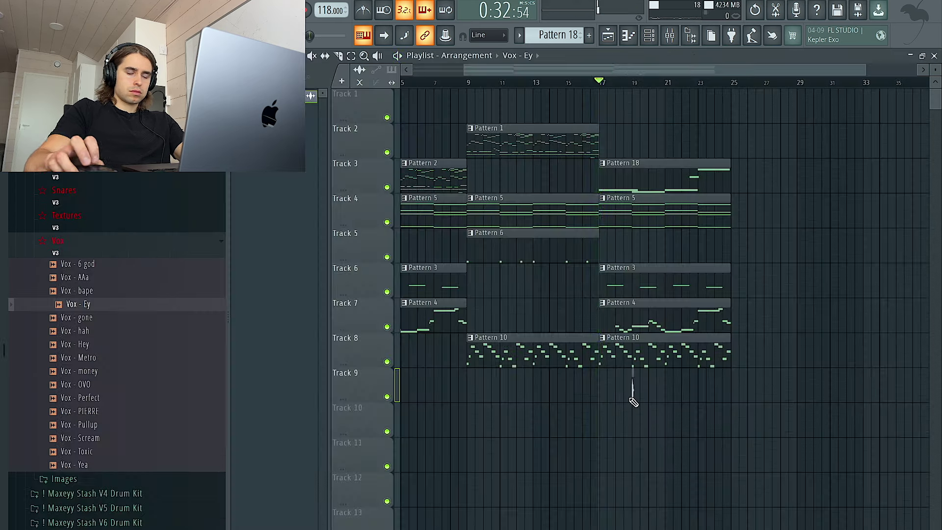
# - Route the Vox - Ey clip on Track 9 to mixer track 4 and place it just before bars 19 and 21
pyautogui.doubleClick(631, 390)
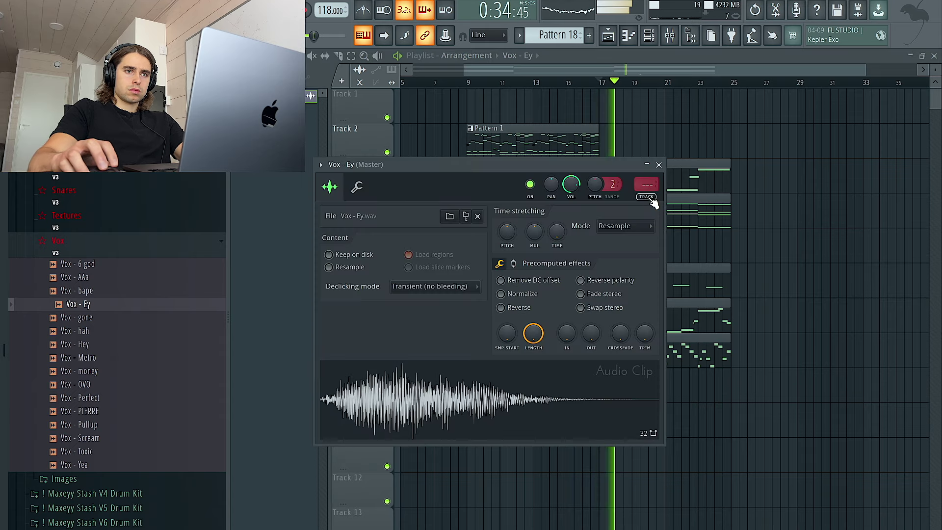
pyautogui.click(659, 165)
pyautogui.scroll(4, 633, 387)
pyautogui.press('space')
pyautogui.press('space')
pyautogui.moveTo(634, 392); pyautogui.dragTo(623, 393)
pyautogui.click(711, 392)
# - Set the Vox - Ey clip's time-stretching mode to Stretch
pyautogui.doubleClick(711, 393)
pyautogui.press('space')
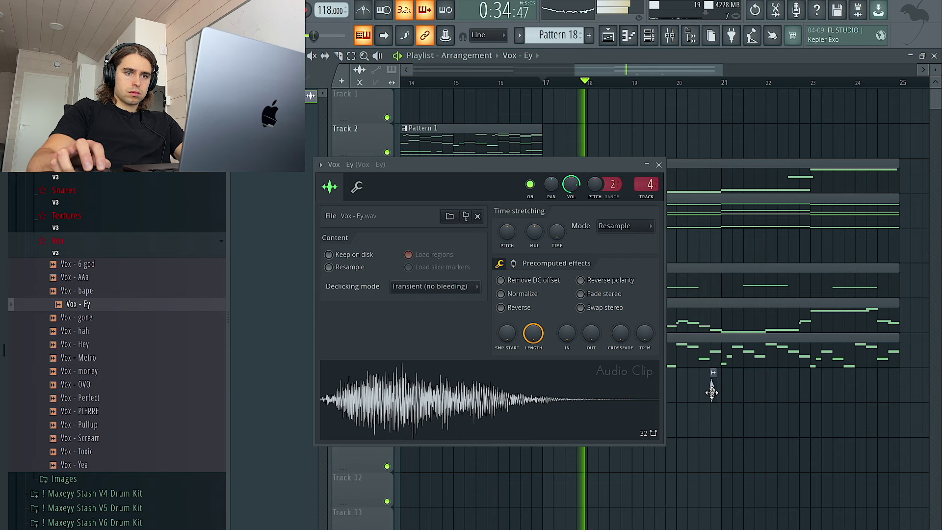
pyautogui.click(609, 226)
pyautogui.click(623, 262)
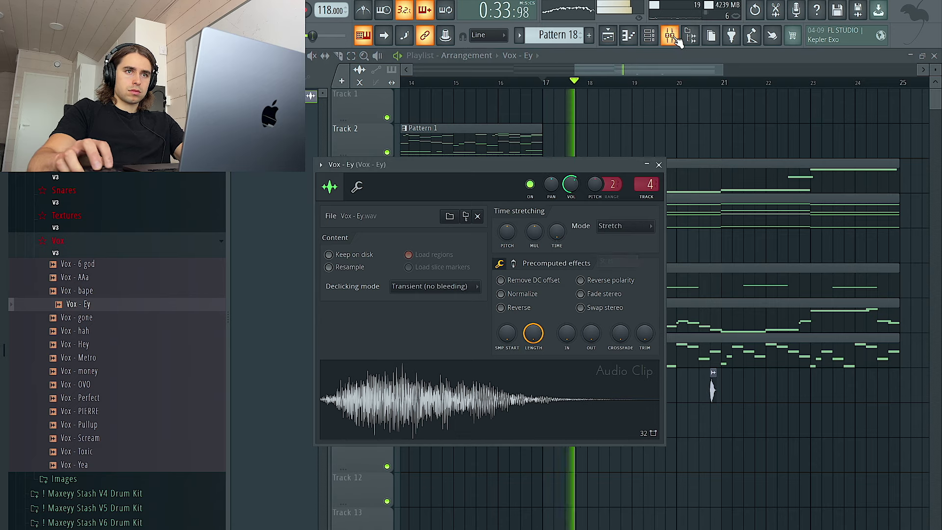
# - Load Fruity Delay 3 into slot 2 of the Vox - Ey mixer track and apply its Ping pong preset
pyautogui.click(670, 36)
pyautogui.click(820, 219)
pyautogui.click(536, 529)
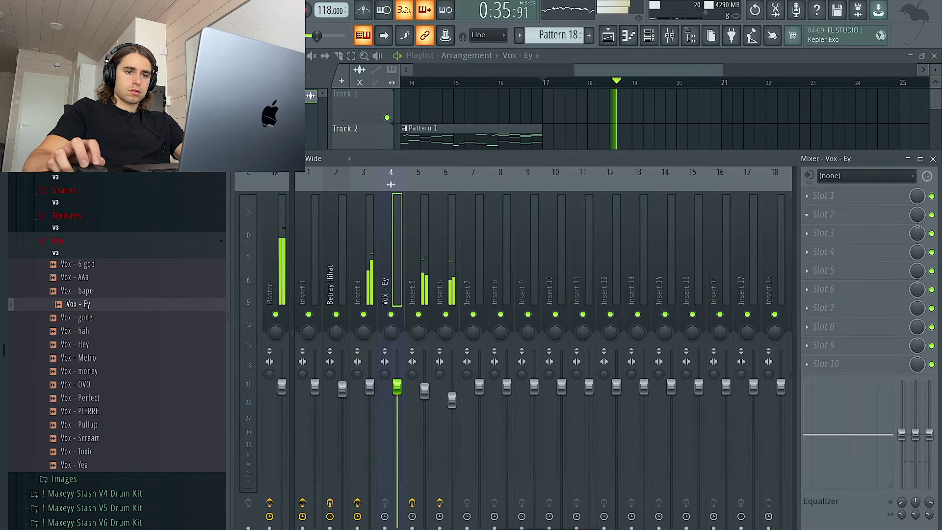
pyautogui.click(707, 133)
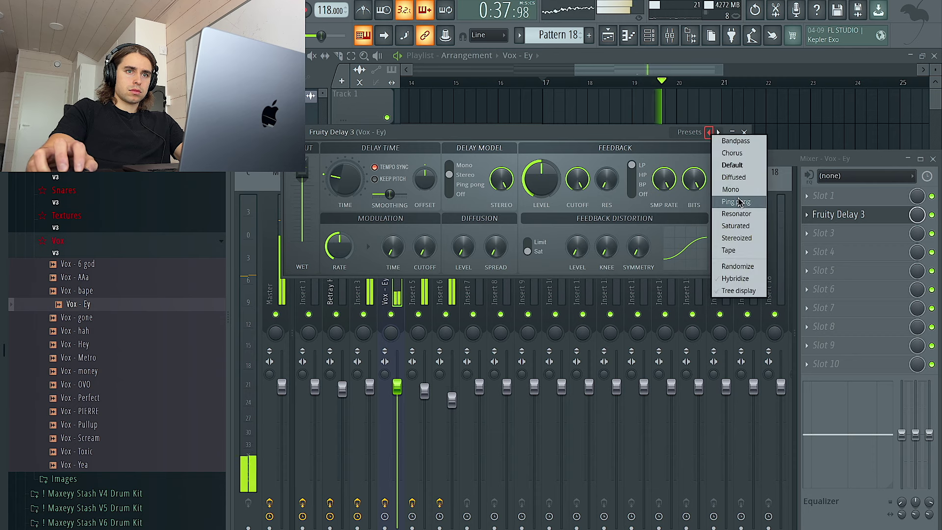
pyautogui.click(736, 201)
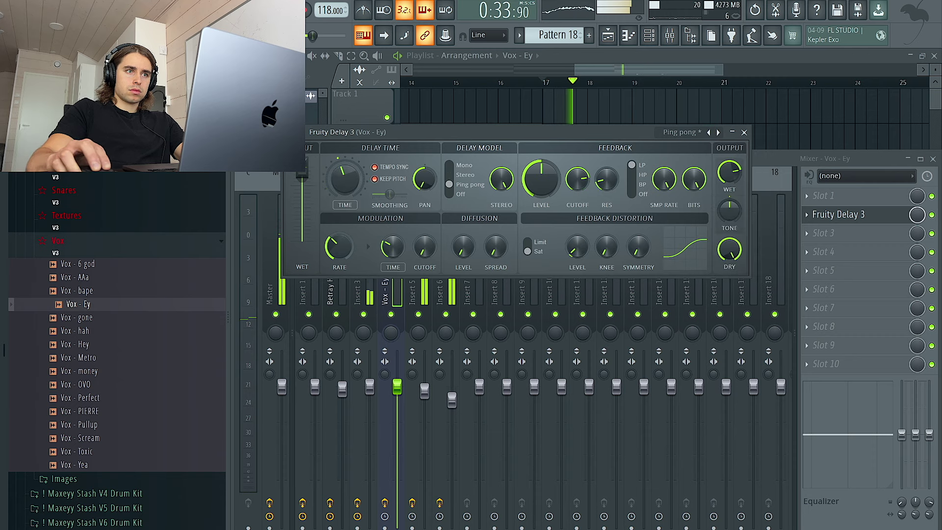
# - Lower the Vox - Ey mixer track's fader slightly and adjust the delay time of its Fruity Delay 3
pyautogui.click(404, 400)
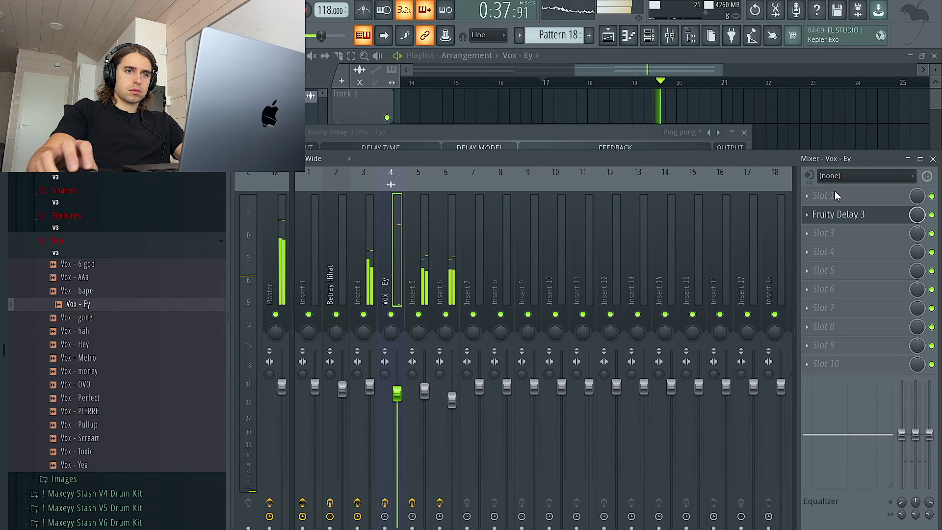
pyautogui.click(809, 214)
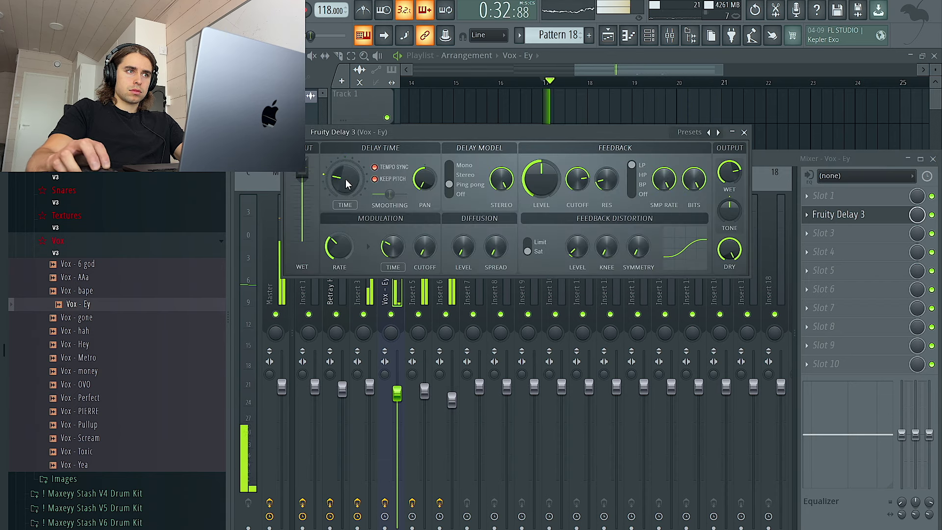
pyautogui.rightClick(647, 99)
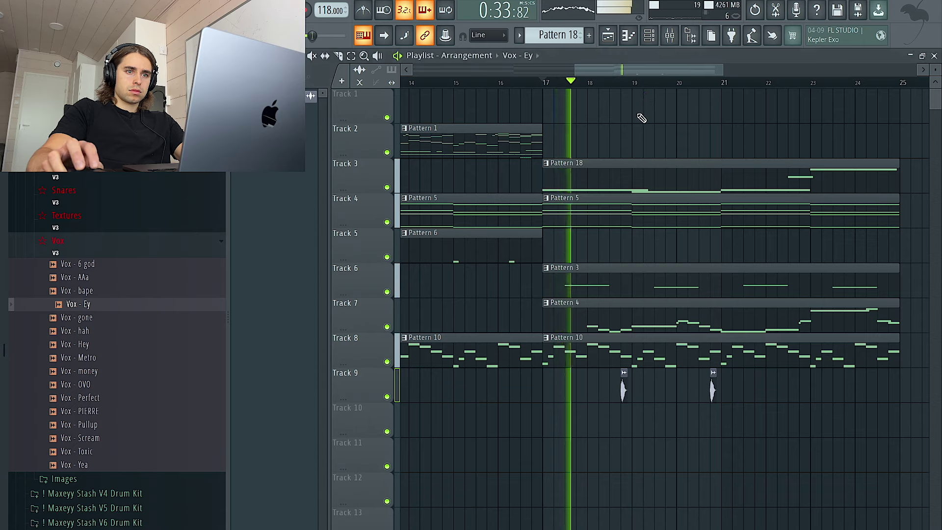
pyautogui.click(671, 36)
pyautogui.click(852, 216)
pyautogui.click(830, 214)
pyautogui.rightClick(686, 125)
# - Delete the Vox - Ey clip before bar 21 on Track 9 and place one just before bar 23
pyautogui.scroll(-3, 700, 153)
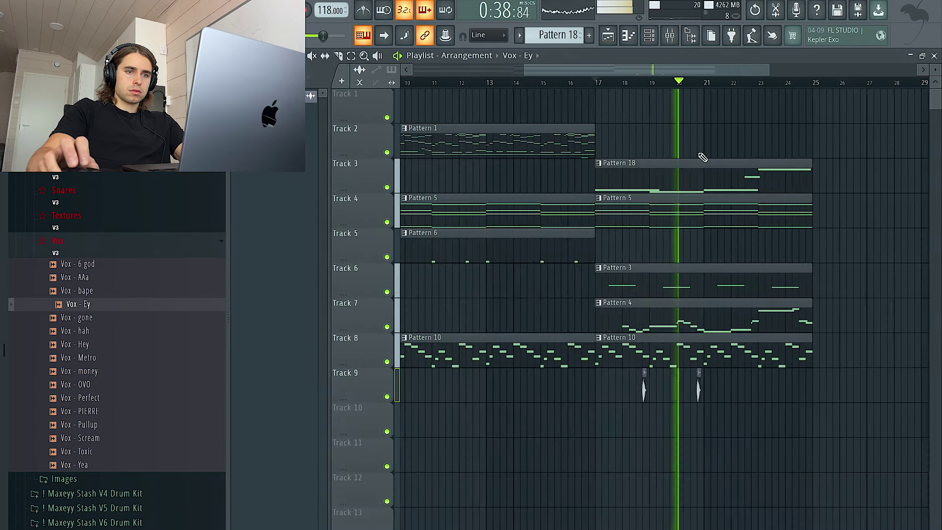
pyautogui.scroll(2, 702, 157)
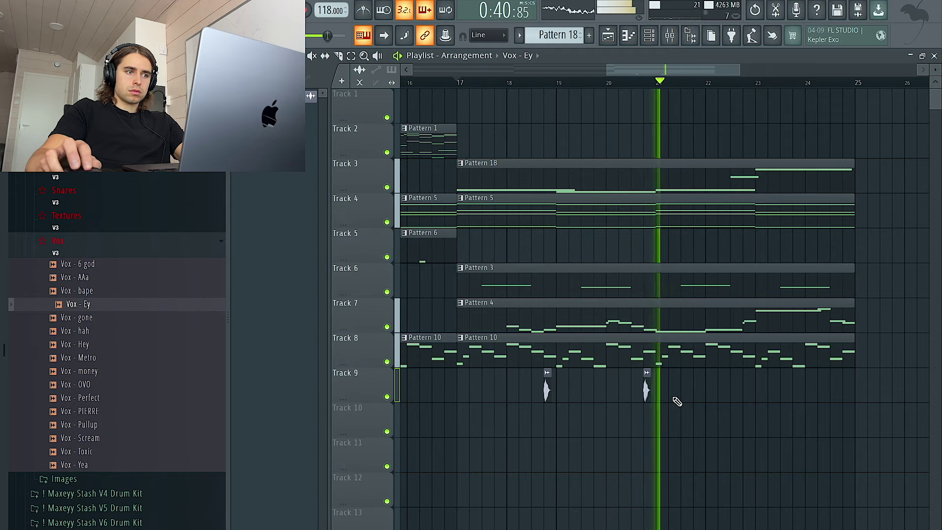
pyautogui.hscroll(3, 673, 398)
pyautogui.rightClick(574, 394)
pyautogui.click(671, 393)
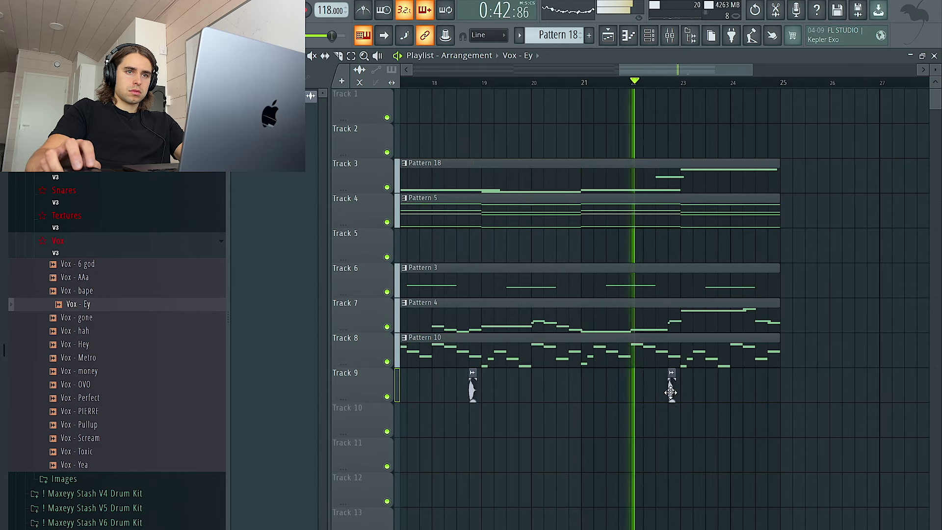
# - Open Pattern 18's bass line in the piano roll and replay the section to check the bar 7–8 notes
pyautogui.scroll(-3, 672, 393)
pyautogui.doubleClick(677, 190)
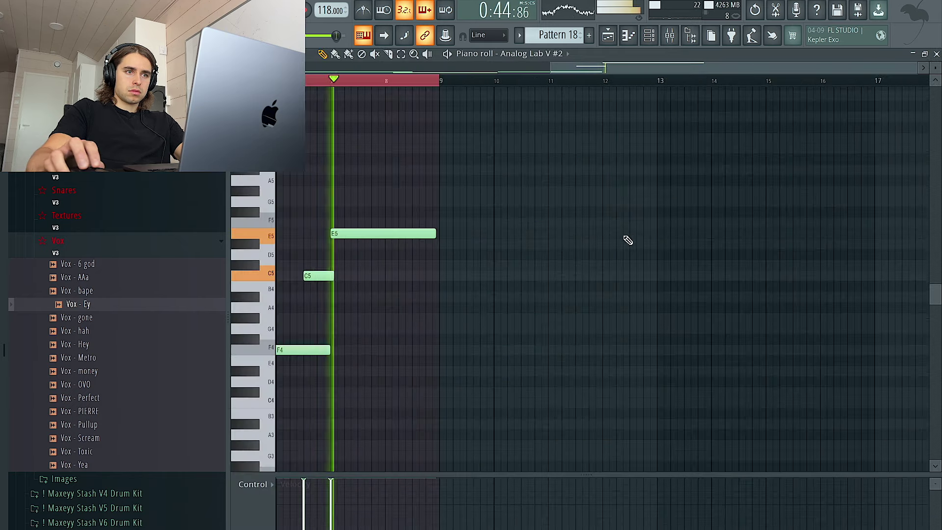
pyautogui.press('space')
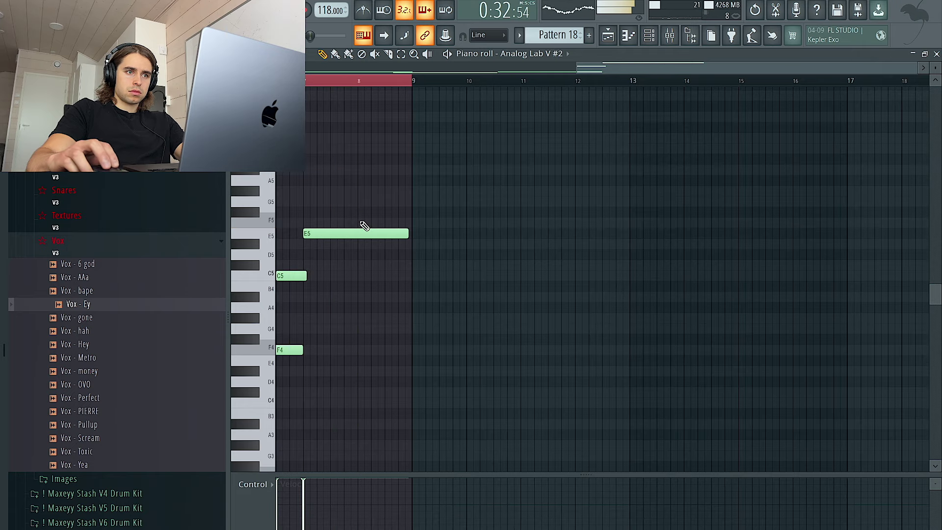
pyautogui.moveTo(359, 218); pyautogui.dragTo(359, 198)
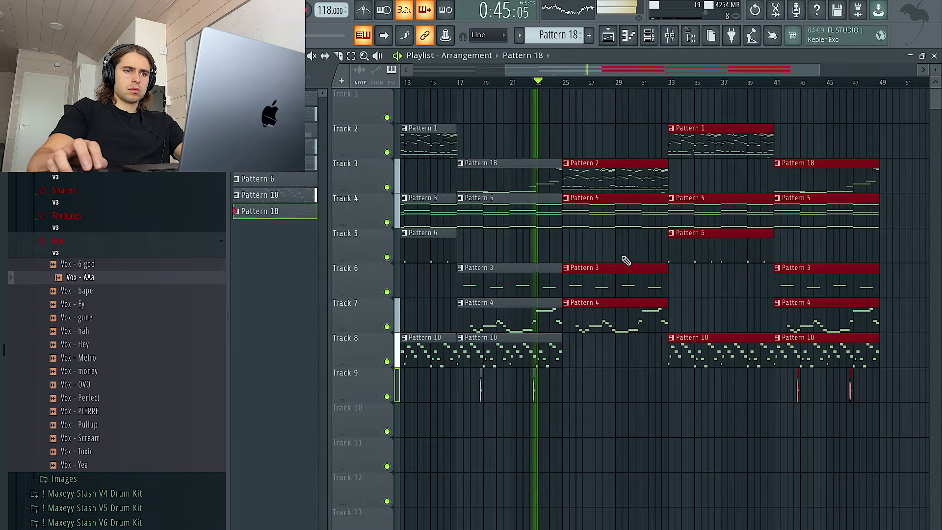
# - Delete Pattern 4 at bar 25 on Track 7 and shift all clips from bar 33 onward to bar 41
pyautogui.rightClick(612, 331)
pyautogui.scroll(-2, 621, 314)
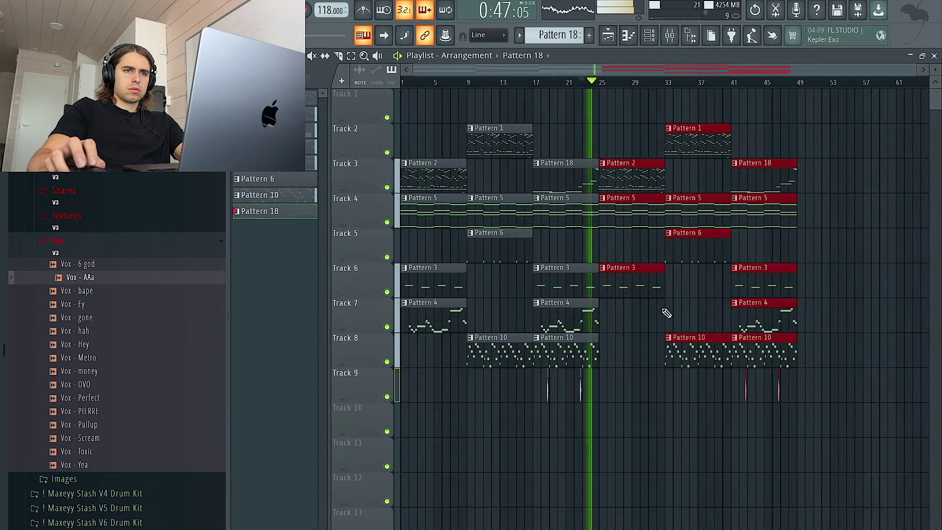
pyautogui.moveTo(668, 122); pyautogui.dragTo(861, 473)
pyautogui.moveTo(687, 139); pyautogui.dragTo(753, 139)
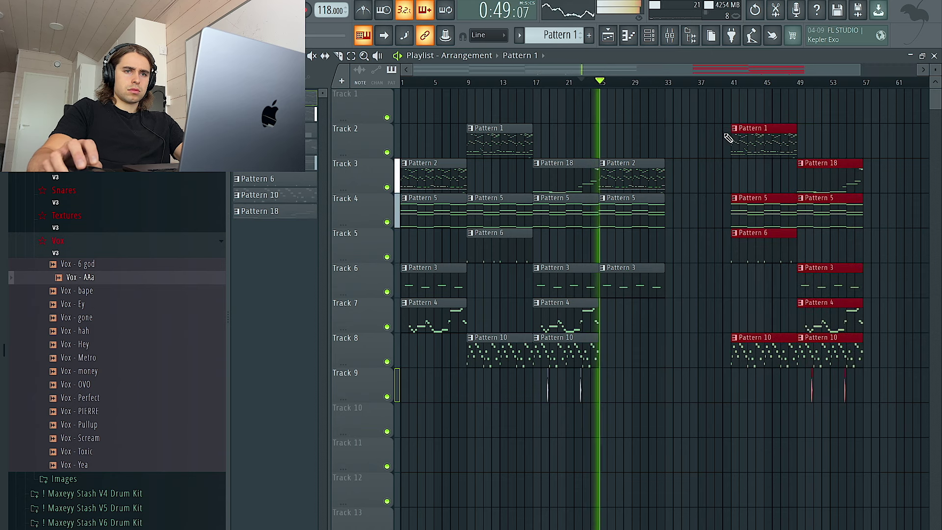
pyautogui.click(704, 156)
# - Move the bar 25 Pattern 2 clip from Track 3 to Track 1 and repeat the bar 25 section at bar 33
pyautogui.moveTo(663, 133); pyautogui.dragTo(659, 306)
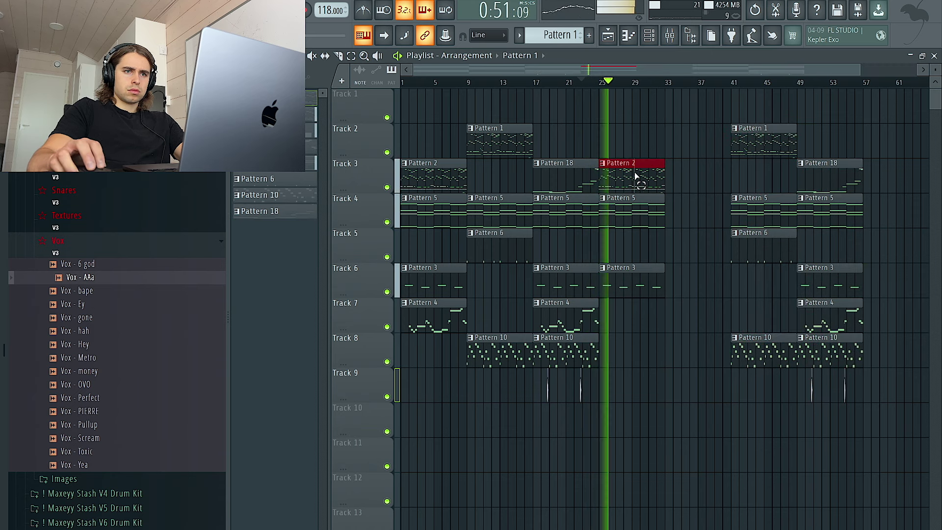
pyautogui.hotkey('shift', 'Up')
pyautogui.hotkey('shift', 'Up')
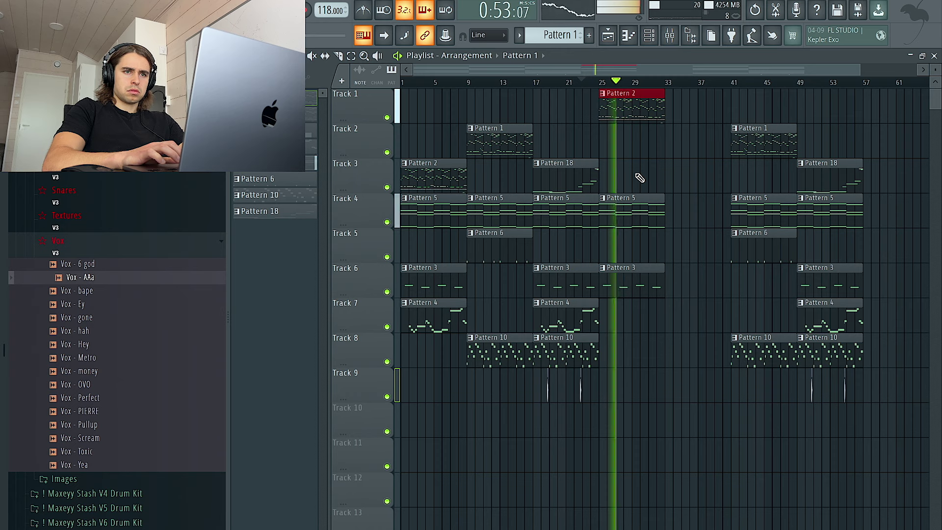
pyautogui.hotkey('ctrl', 'b')
pyautogui.click(641, 285)
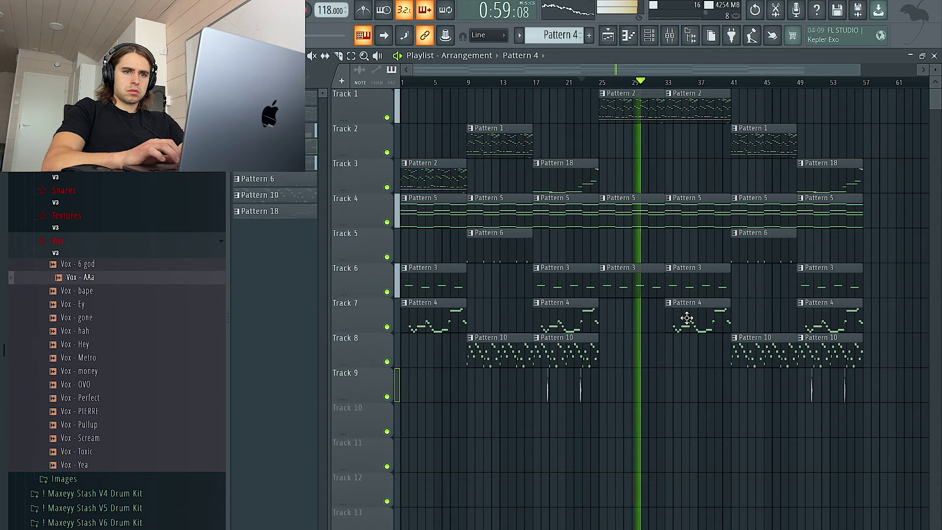
# - Shift the bar 49 section to bar 57 and repeat the Pattern 1 and Pattern 10 section at bar 49
pyautogui.scroll(-2, 750, 345)
pyautogui.hscroll(2, 751, 345)
pyautogui.moveTo(702, 288)
pyautogui.mouseDown()
pyautogui.moveTo(633, 285)
pyautogui.moveTo(695, 287)
pyautogui.mouseUp()
pyautogui.scroll(2, 702, 287)
pyautogui.moveTo(835, 403); pyautogui.dragTo(744, 156)
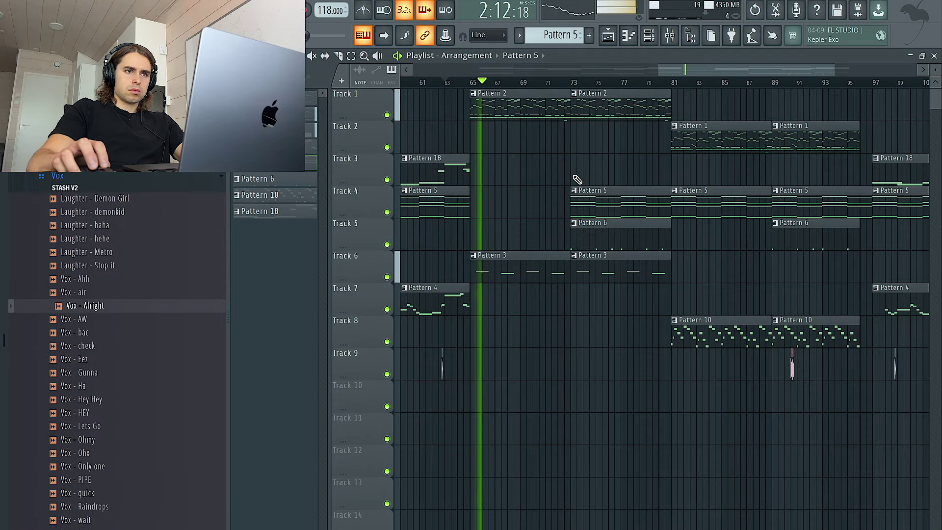
# - Make Pattern 7 the active pattern and place it on Track 10 from bar 73 to bar 81
pyautogui.click(501, 91)
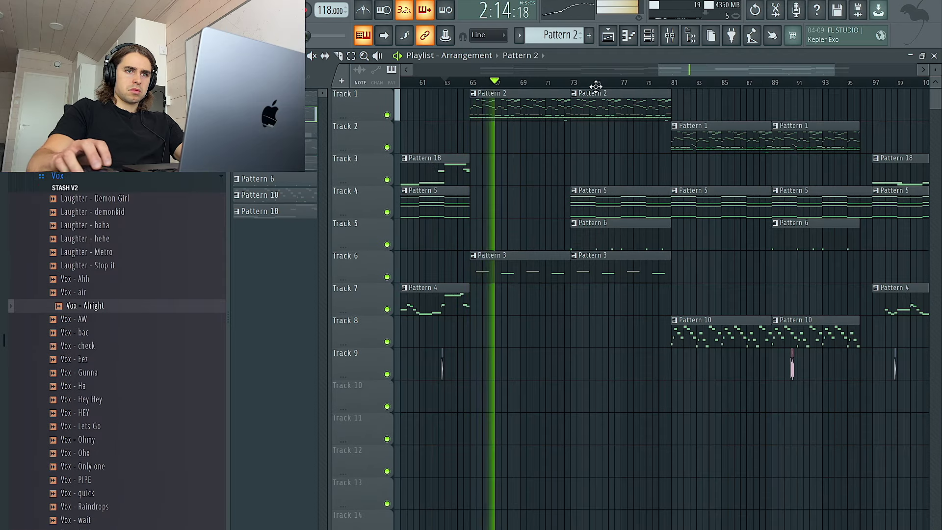
pyautogui.click(647, 37)
pyautogui.click(356, 237)
pyautogui.moveTo(558, 35); pyautogui.dragTo(558, 22)
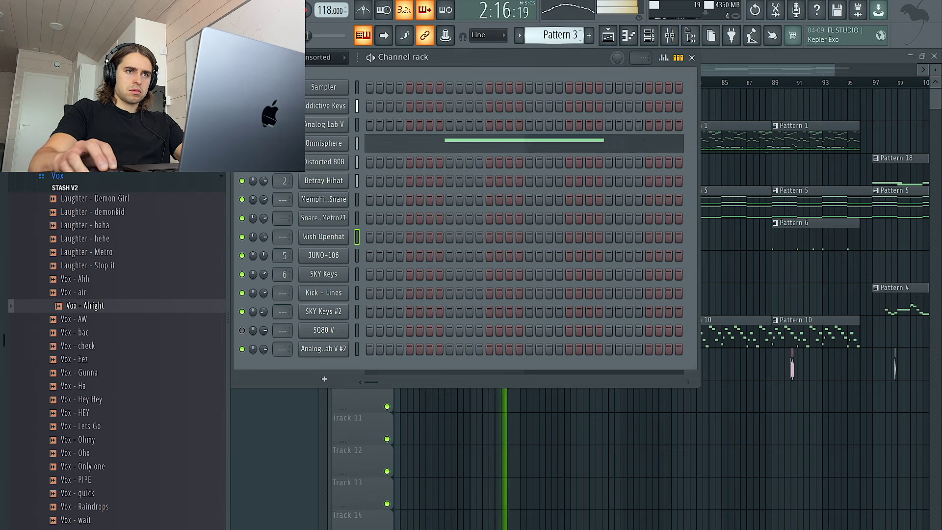
pyautogui.click(629, 36)
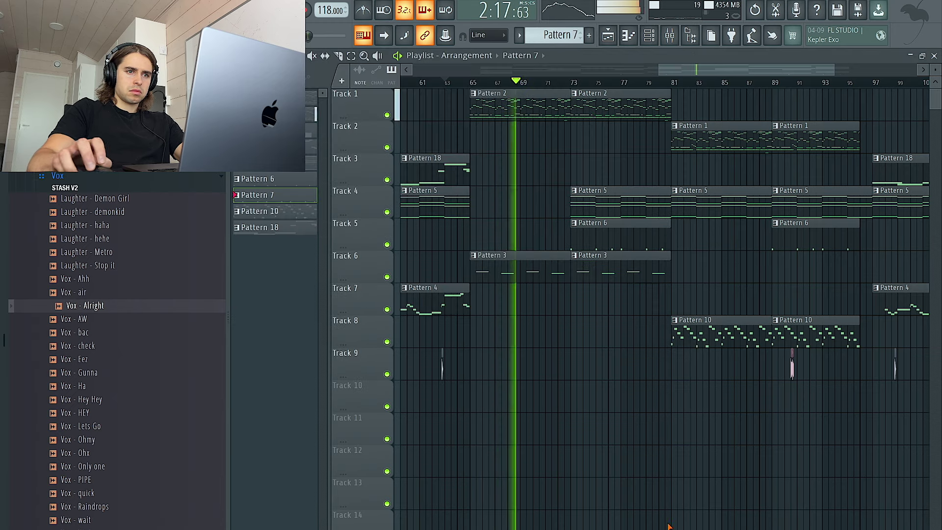
pyautogui.click(579, 400)
pyautogui.scroll(-3, 608, 404)
pyautogui.scroll(4, 731, 400)
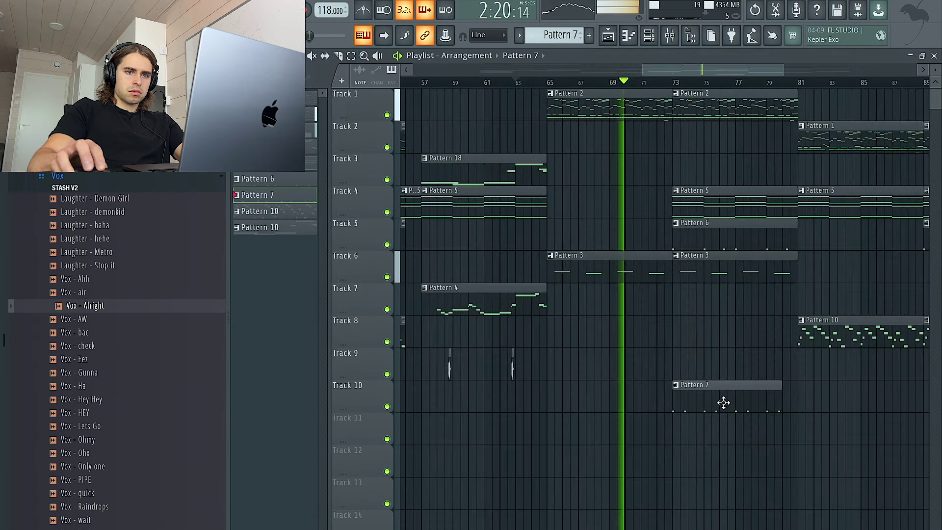
pyautogui.scroll(3, 724, 401)
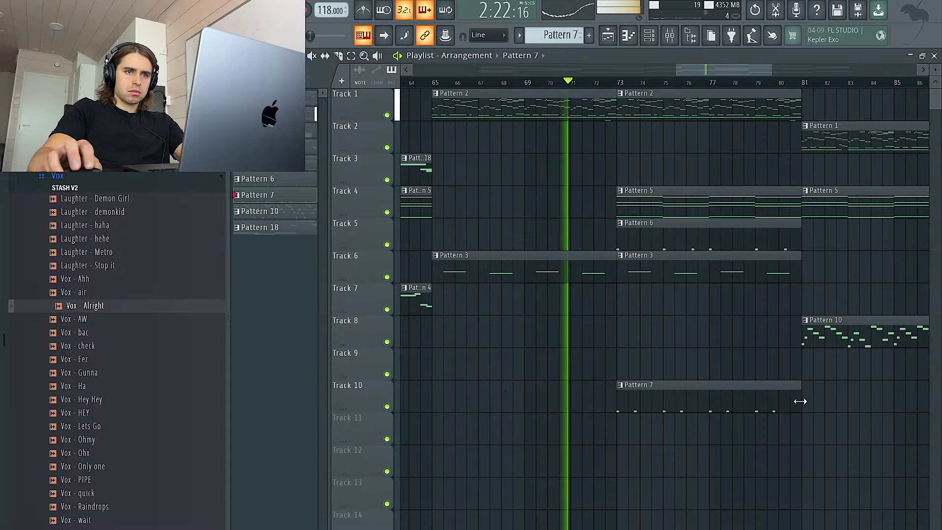
# - Add Pattern 7 on Track 10 at bar 33 and delete the bar 73 Pattern 5 clip on Track 4
pyautogui.scroll(-5, 676, 407)
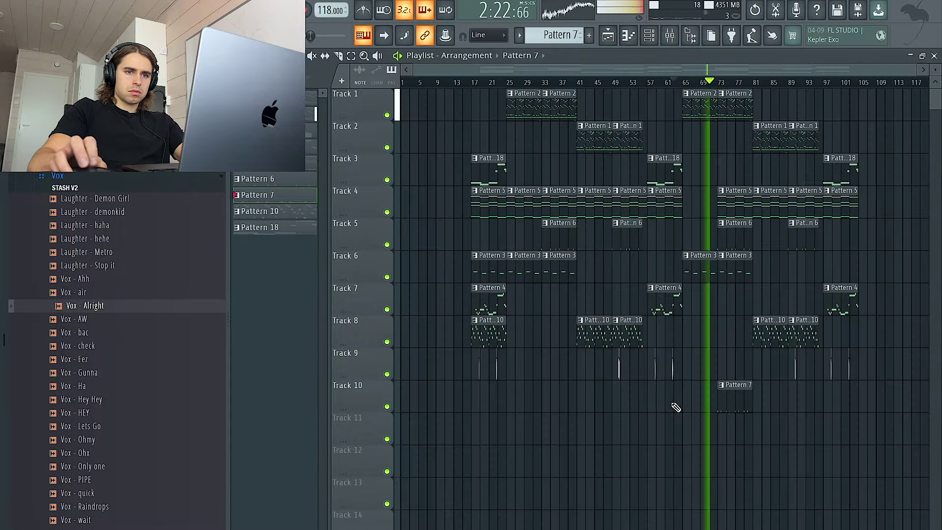
pyautogui.rightClick(545, 400)
pyautogui.scroll(5, 613, 424)
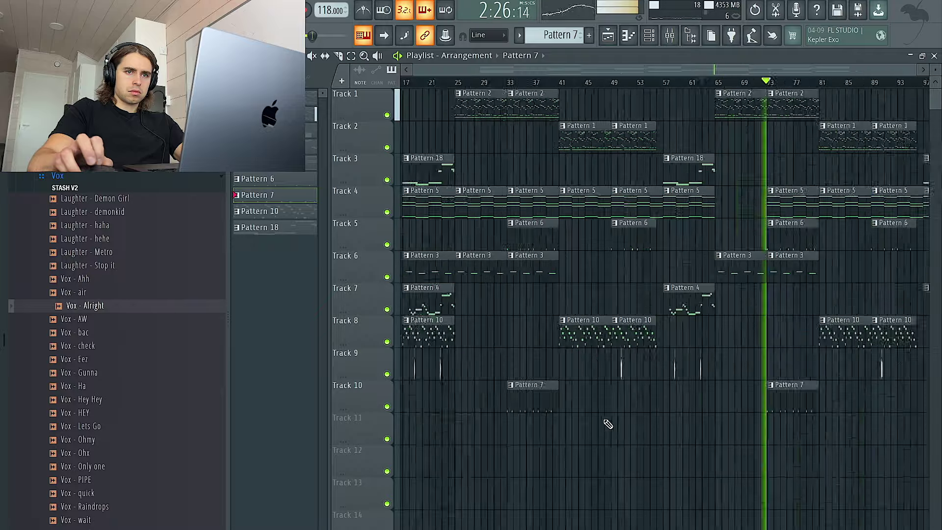
pyautogui.scroll(-5, 726, 216)
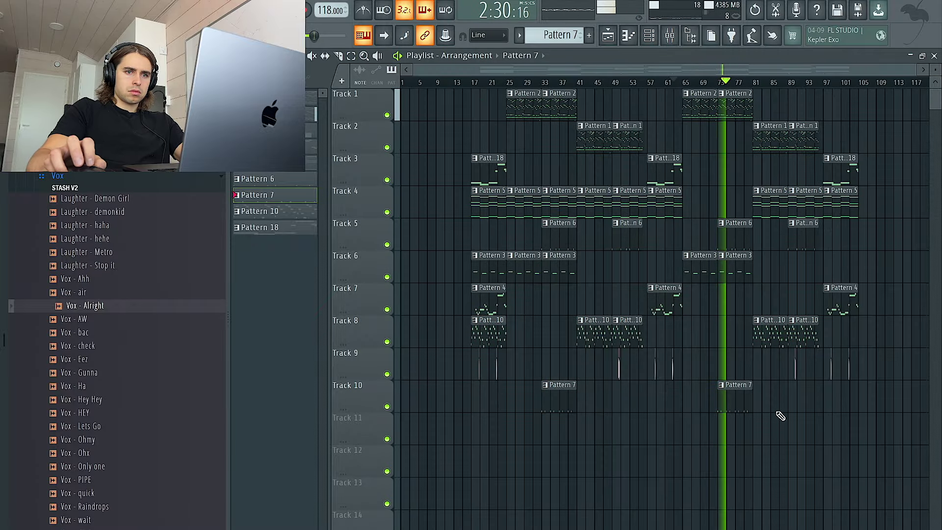
# - Add Pattern 7 clips on Track 10 at bars 49 and 89
pyautogui.scroll(4, 787, 412)
pyautogui.scroll(-3, 736, 404)
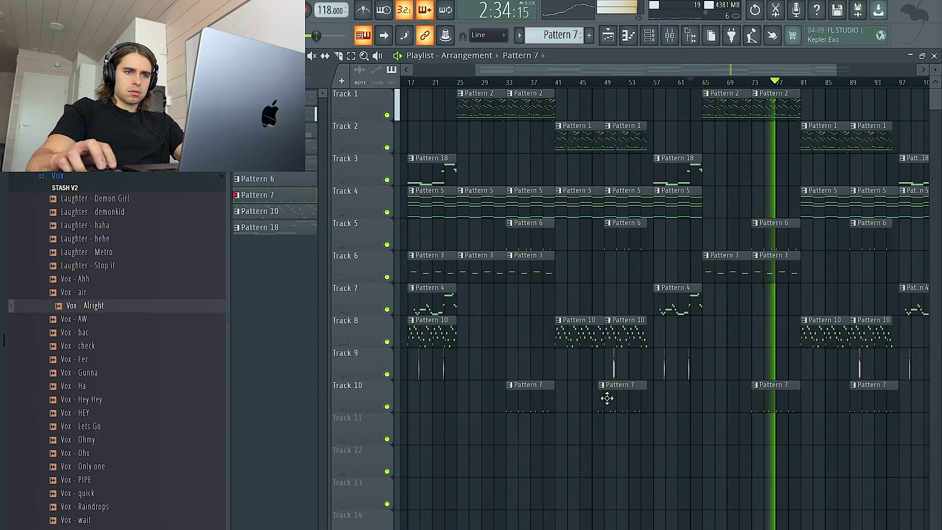
pyautogui.scroll(4, 840, 311)
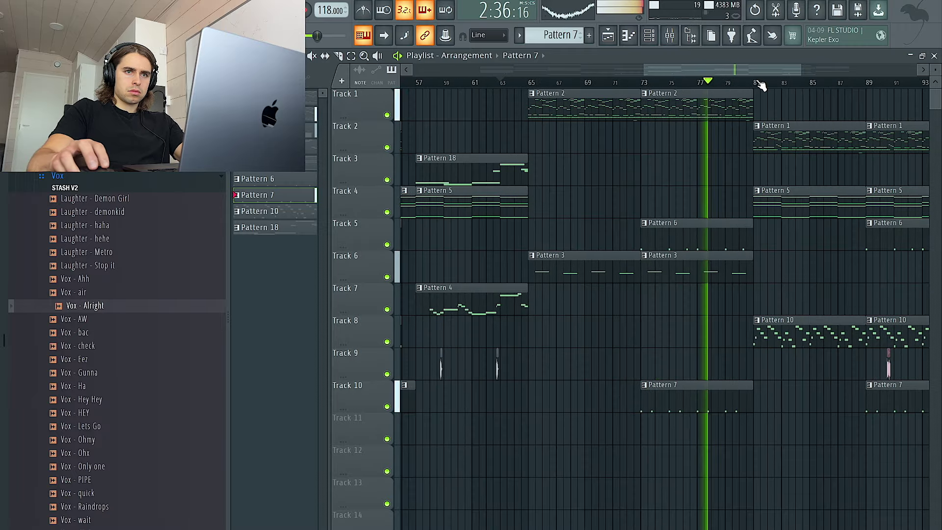
# - Cut away the last half bar of the Pattern 2 clip before bar 81 on Track 1
pyautogui.hscroll(2, 759, 83)
pyautogui.scroll(1, 670, 134)
pyautogui.moveTo(648, 104); pyautogui.dragTo(647, 277)
pyautogui.rightClick(626, 149)
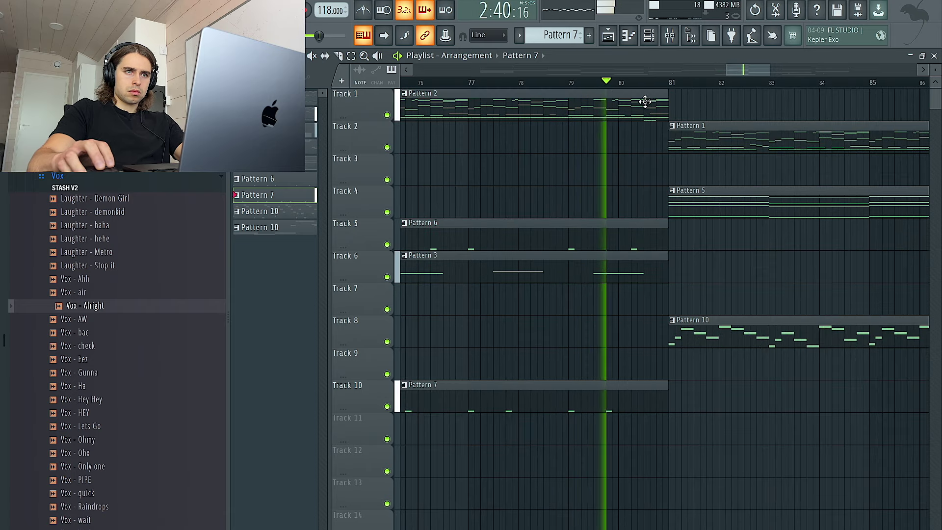
# - Slice Pattern 2 at bar 80 on Track 1 and duplicate the half-bar slice up to bar 81
pyautogui.click(621, 85)
pyautogui.press('space')
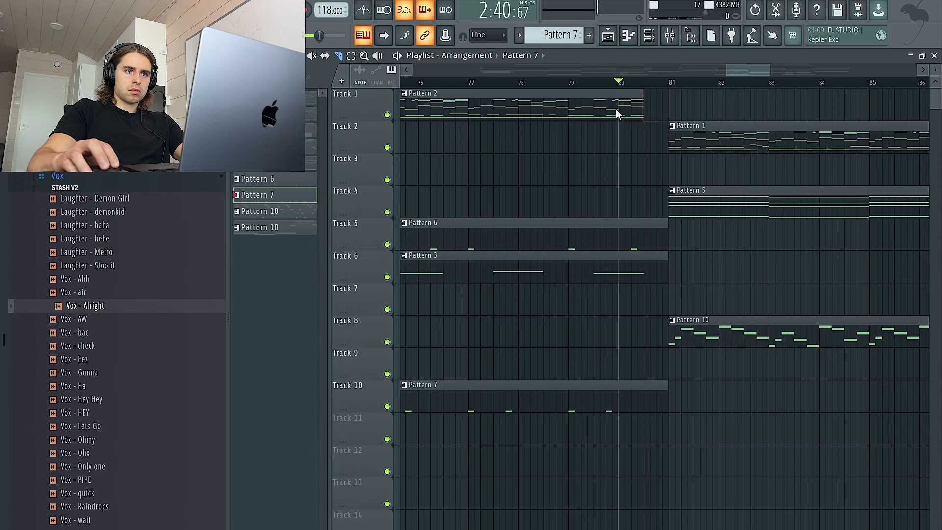
pyautogui.keyDown('ctrl'); pyautogui.click(633, 114); pyautogui.keyUp('ctrl')
pyautogui.hotkey('ctrl', 'b')
pyautogui.press('space')
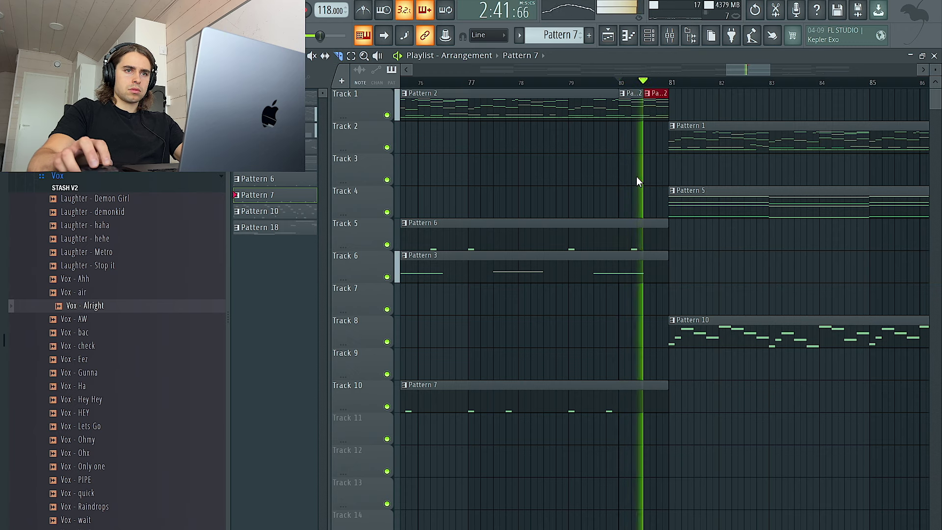
# - Shorten the repeated Pattern 2 slice on Track 1 to leave a short gap before bar 81
pyautogui.scroll(-2, 648, 184)
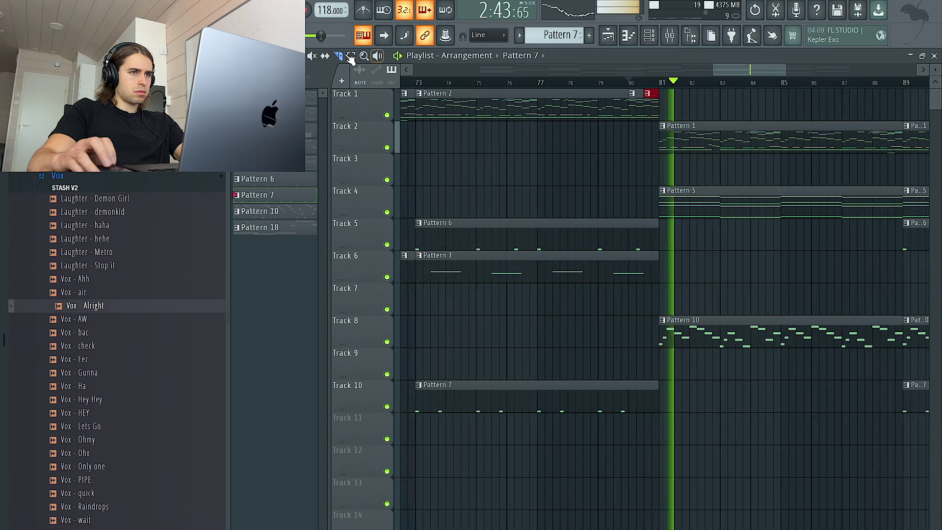
pyautogui.press('space')
pyautogui.press('space')
pyautogui.moveTo(658, 116); pyautogui.dragTo(655, 111)
pyautogui.hotkey('ctrl', 'b')
# - Restore the Pattern 10 clip at bar 81 on Track 8 and delete the bar 81 Pattern 5 clip on Track 4 instead
pyautogui.scroll(-5, 587, 175)
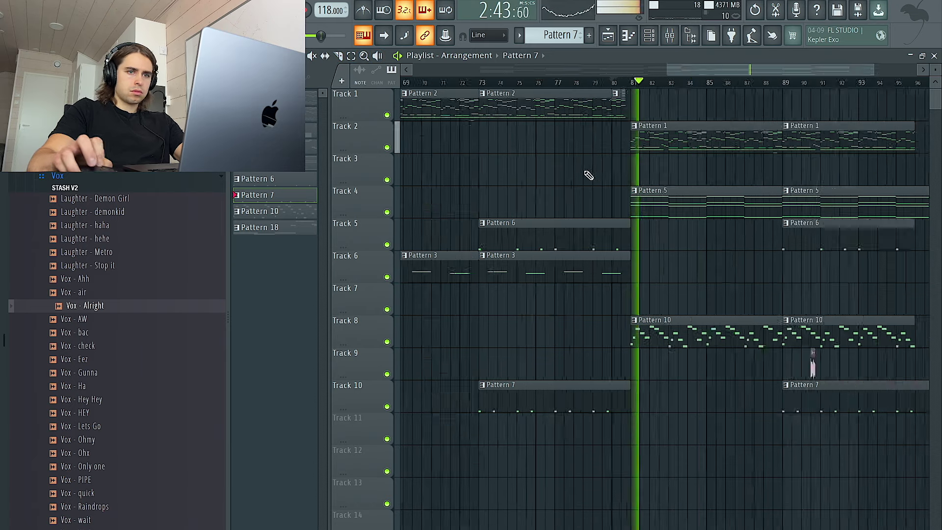
pyautogui.scroll(3, 685, 307)
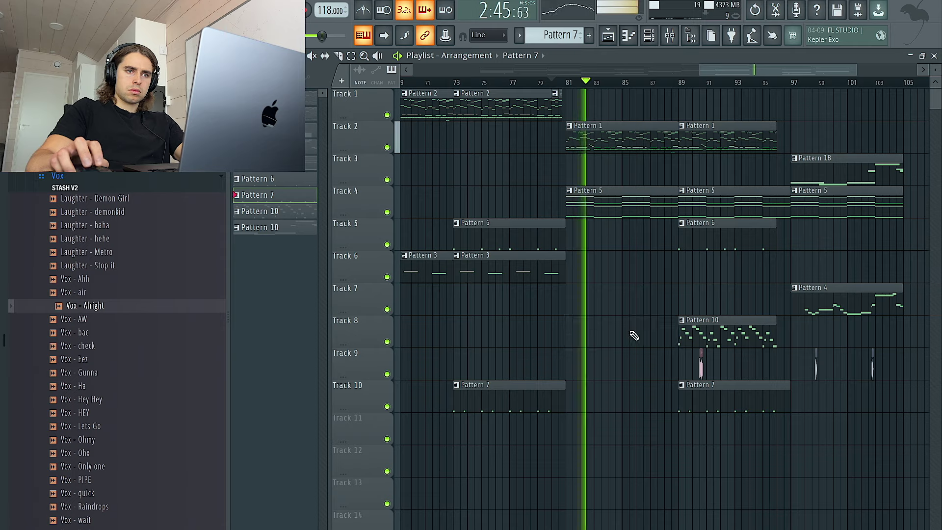
pyautogui.hotkey('ctrl', 'z')
pyautogui.rightClick(627, 207)
pyautogui.hotkey('ctrl', 'z')
pyautogui.rightClick(628, 207)
pyautogui.scroll(-4, 746, 217)
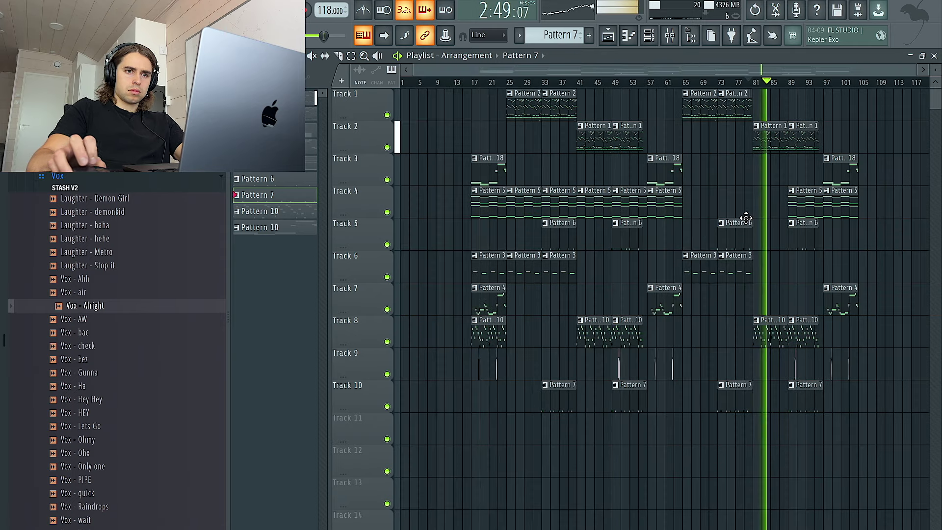
# - Delete the Pattern 5 clip at bar 89 on Track 4
pyautogui.rightClick(794, 201)
pyautogui.scroll(3, 795, 208)
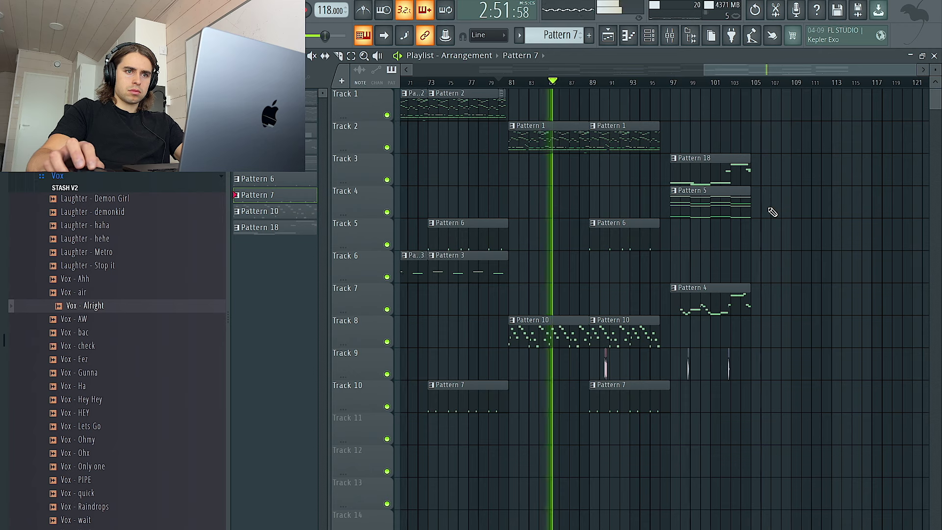
# - Open the SKY Keys instrument used by Pattern 10 to review its octave controls, and close it
pyautogui.click(651, 40)
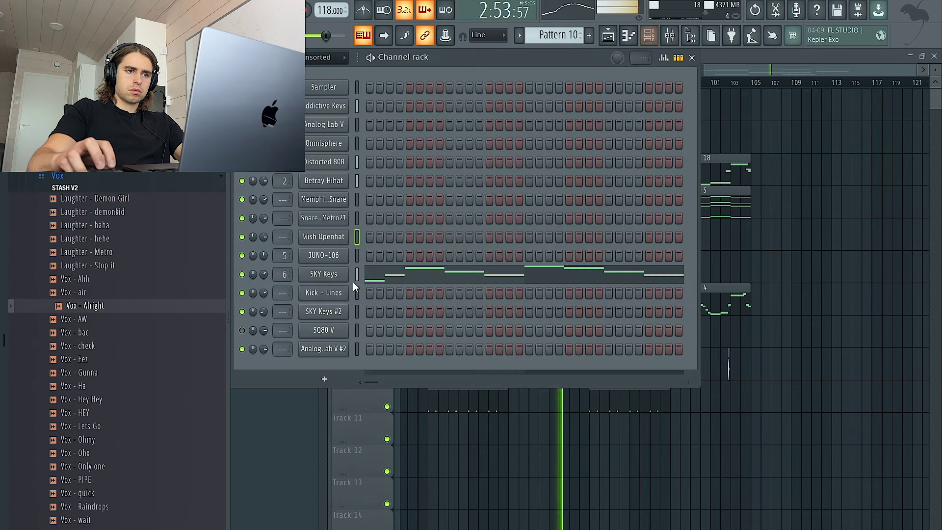
pyautogui.click(334, 275)
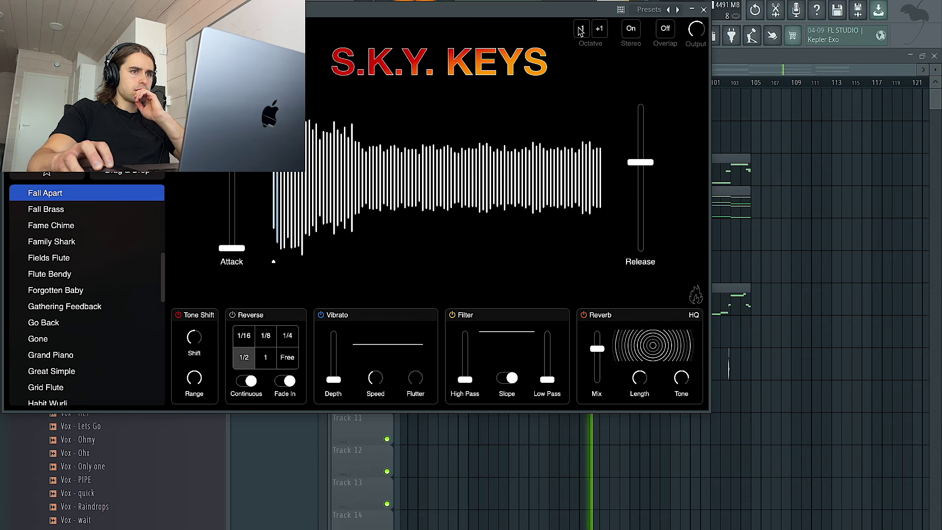
pyautogui.click(703, 10)
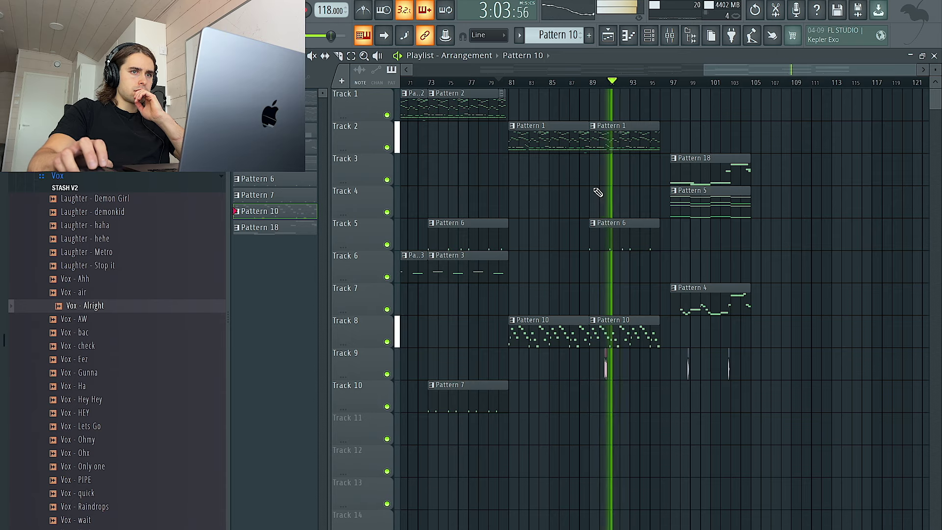
# - Open Pattern 1 in the channel rack and cut the Wish Openhat channel's notes
pyautogui.doubleClick(620, 145)
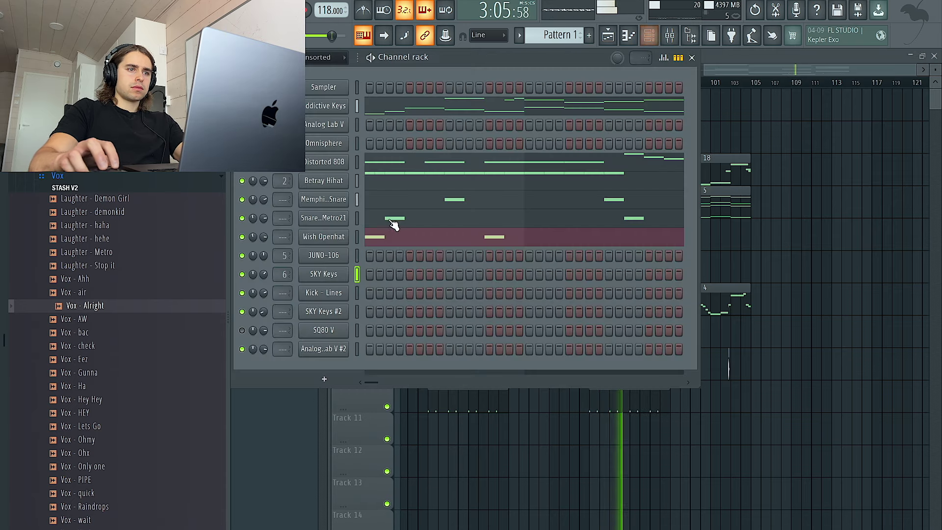
pyautogui.click(360, 234)
pyautogui.hotkey('ctrl', 'x')
pyautogui.rightClick(822, 237)
pyautogui.scroll(-5, 821, 239)
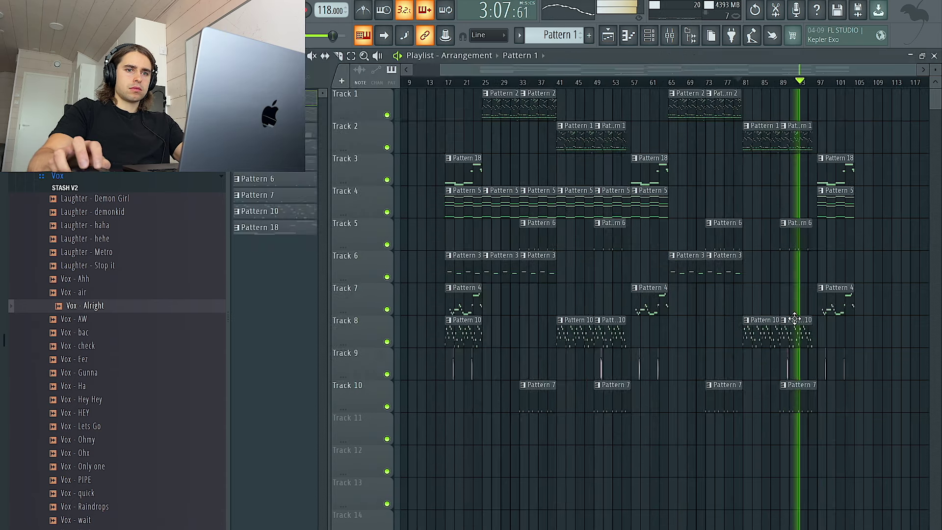
# - Make the Pattern 10 clips at bars 81 and 89 on Track 8 a separate unique pattern
pyautogui.scroll(2, 787, 331)
pyautogui.click(734, 320)
pyautogui.click(760, 438)
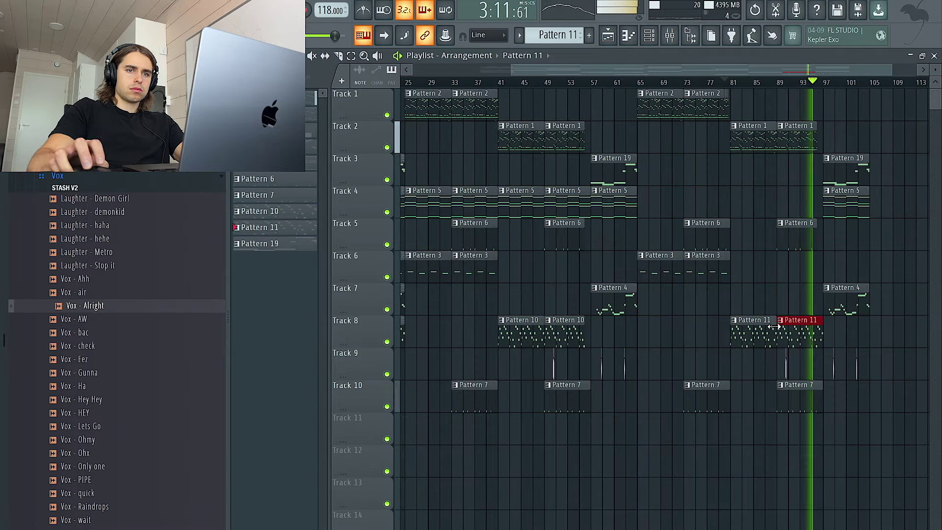
# - Add the unique Track 8 pattern at bar 97 and delete the bar 97 clips on Tracks 4 and 7
pyautogui.scroll(-3, 775, 326)
pyautogui.scroll(-2, 789, 336)
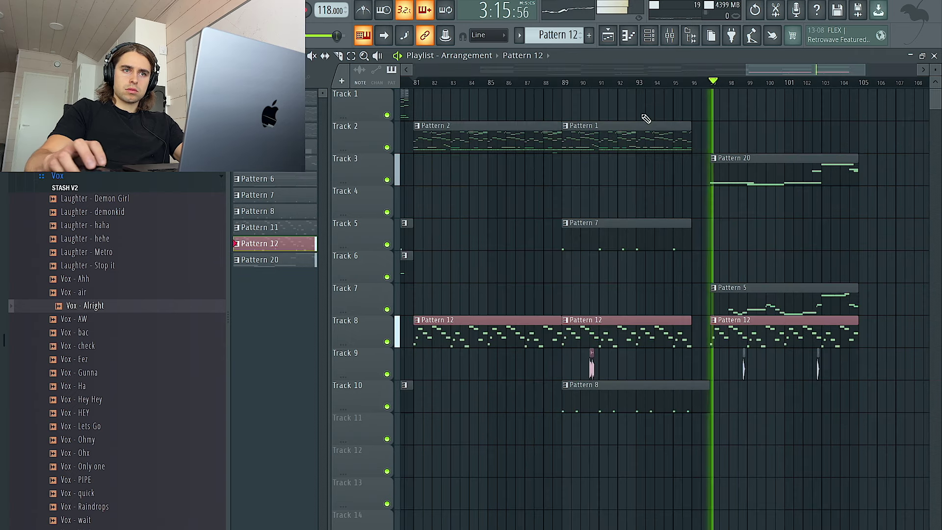
pyautogui.scroll(-3, 815, 149)
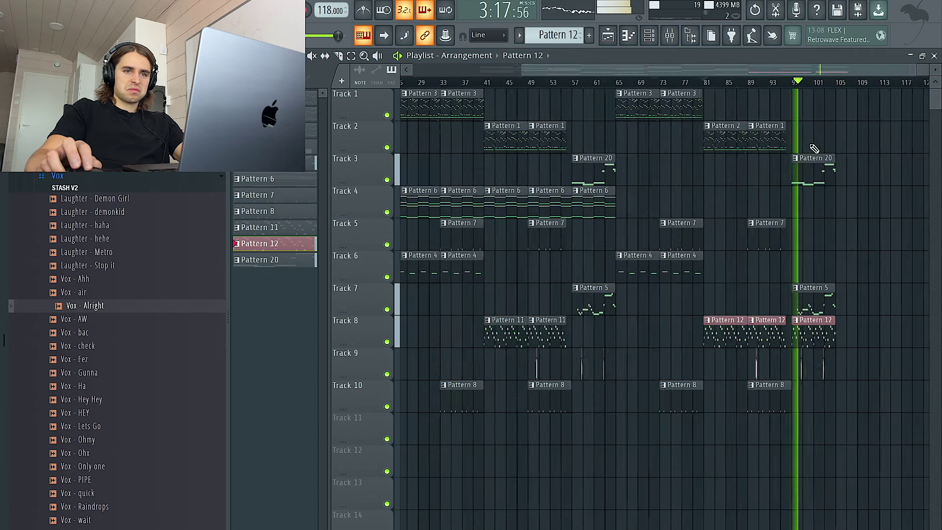
pyautogui.rightClick(792, 296)
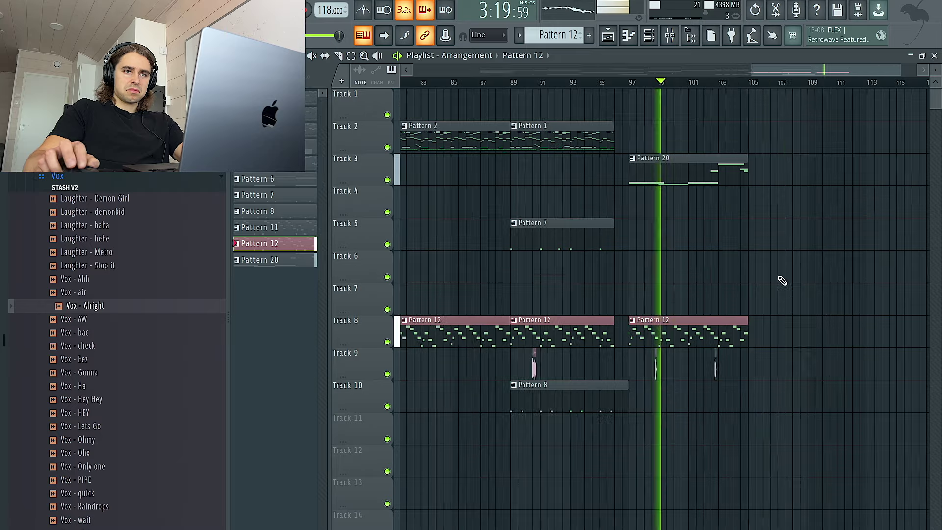
# - Duplicate the bar 97 to 105 clips on Tracks 3, 8 and 9 repeatedly so the section runs to bar 129
pyautogui.moveTo(841, 446); pyautogui.dragTo(642, 119)
pyautogui.hotkey('ctrl', 'b')
pyautogui.scroll(-4, 756, 159)
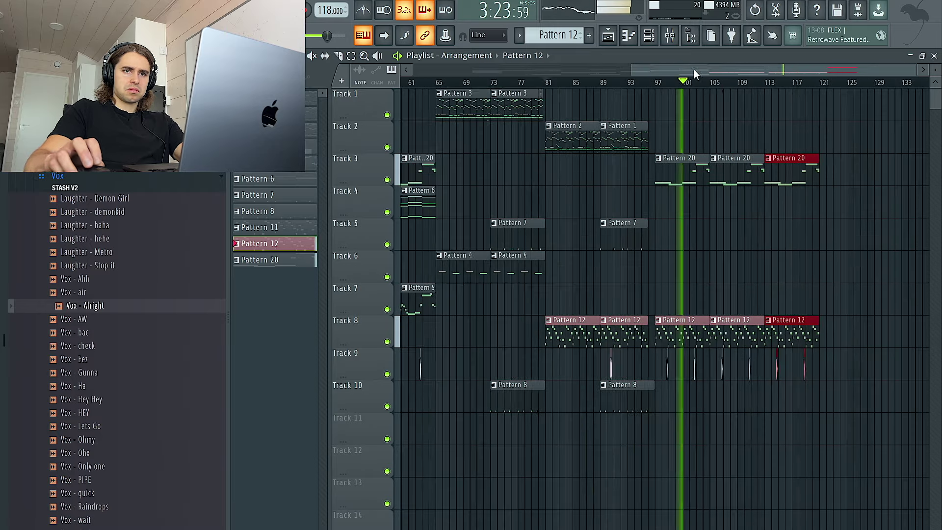
pyautogui.hotkey('ctrl', 'b')
# - Place a new empty pattern on Track 1 from bar 97 to 129 and open the list of instruments for a new channel
pyautogui.scroll(2, 567, 35)
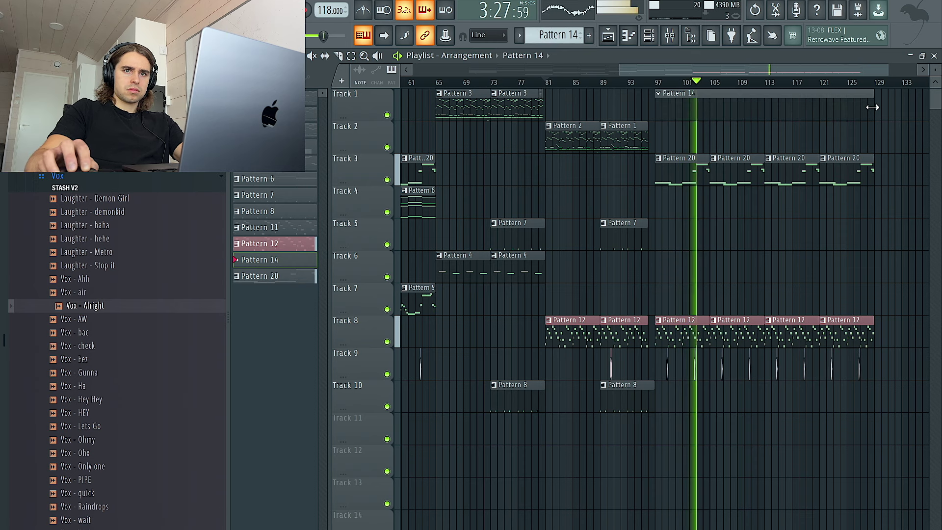
pyautogui.click(648, 35)
pyautogui.click(337, 380)
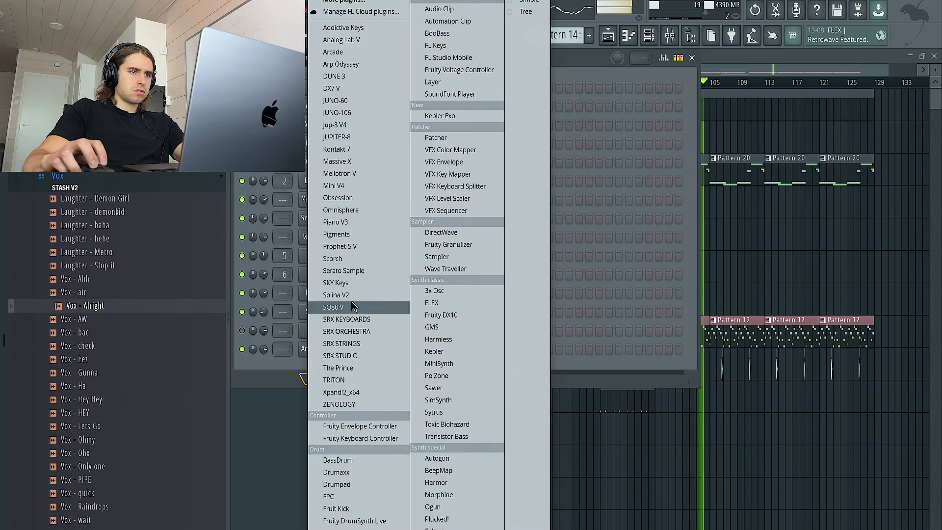
# - Add a JUNO-60 synth channel and try its BS - Proxy and BS - Drive Bass patches
pyautogui.moveTo(362, 101); pyautogui.dragTo(365, 105)
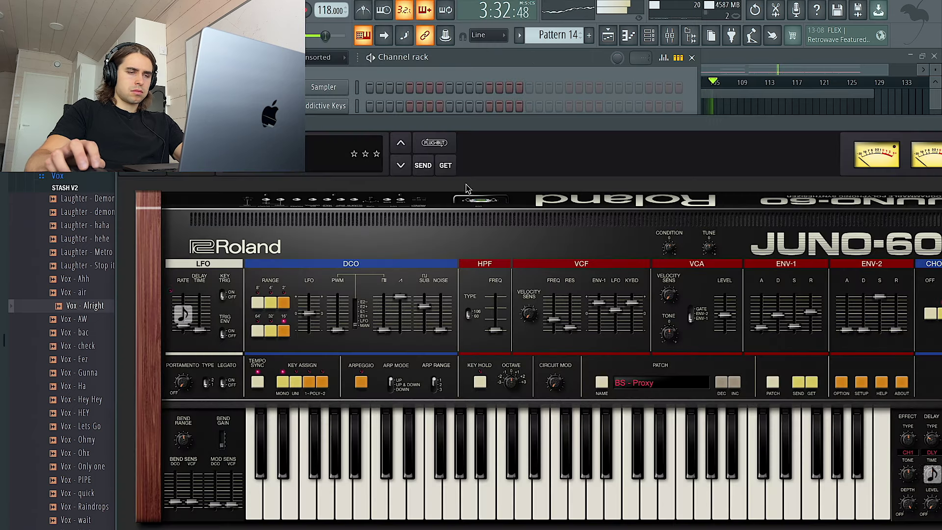
pyautogui.click(401, 167)
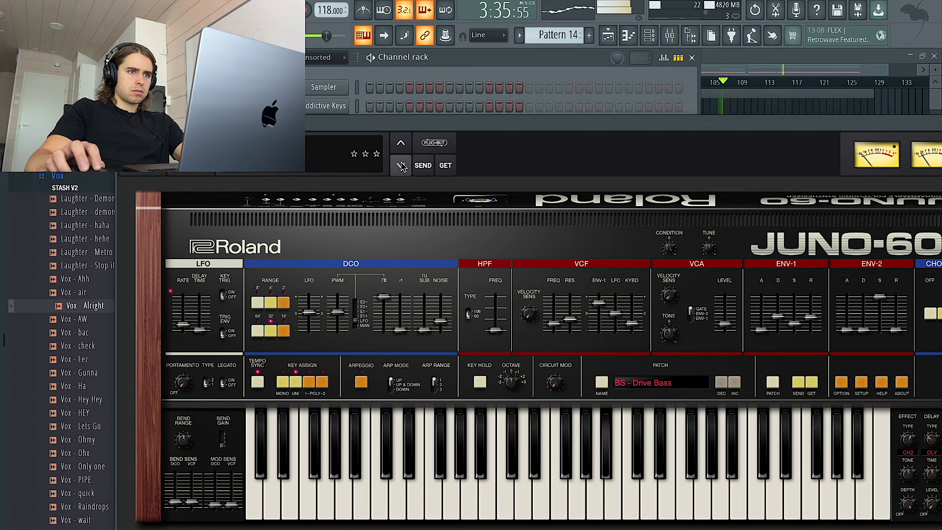
pyautogui.moveTo(895, 124); pyautogui.dragTo(713, 128)
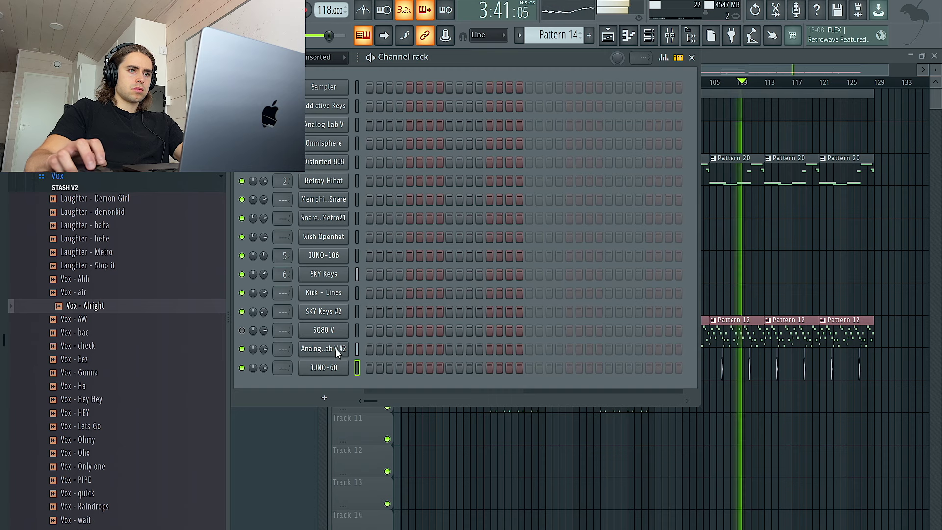
# - Replace the JUNO-60 channel's instrument with JUNO-106
pyautogui.rightClick(346, 366)
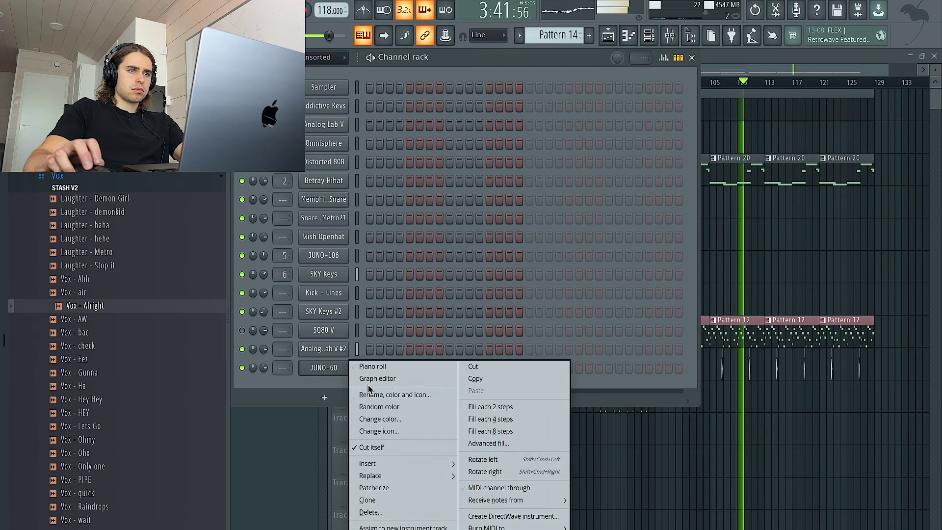
pyautogui.moveTo(383, 475)
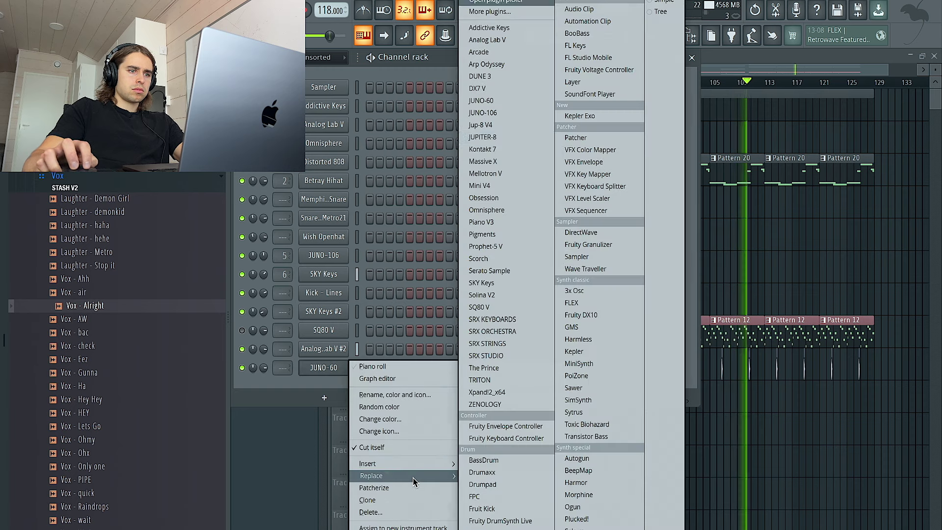
pyautogui.click(516, 109)
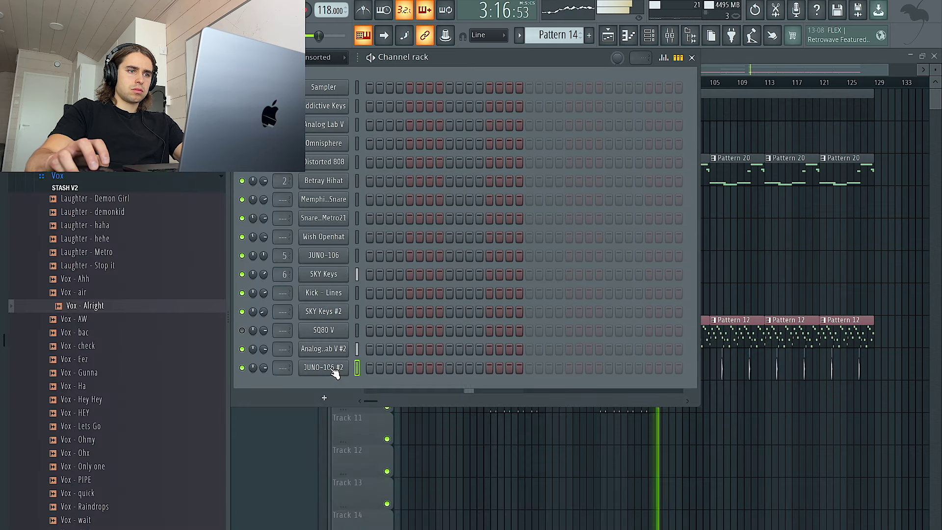
# - Draw a descending G#5, G5, F5 phrase in the piano roll of JUNO-106 #2 and shift it to start in bar 2
pyautogui.rightClick(335, 374)
pyautogui.click(389, 373)
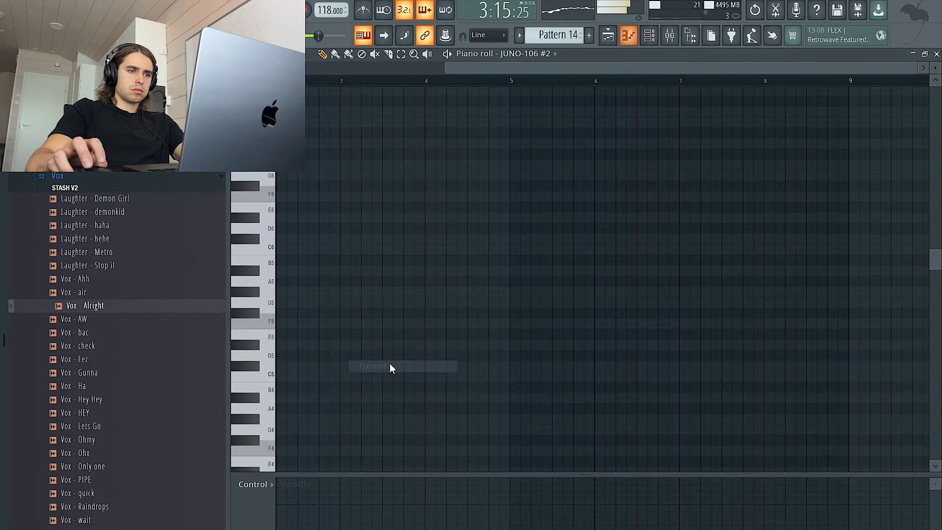
pyautogui.moveTo(239, 394); pyautogui.dragTo(237, 386)
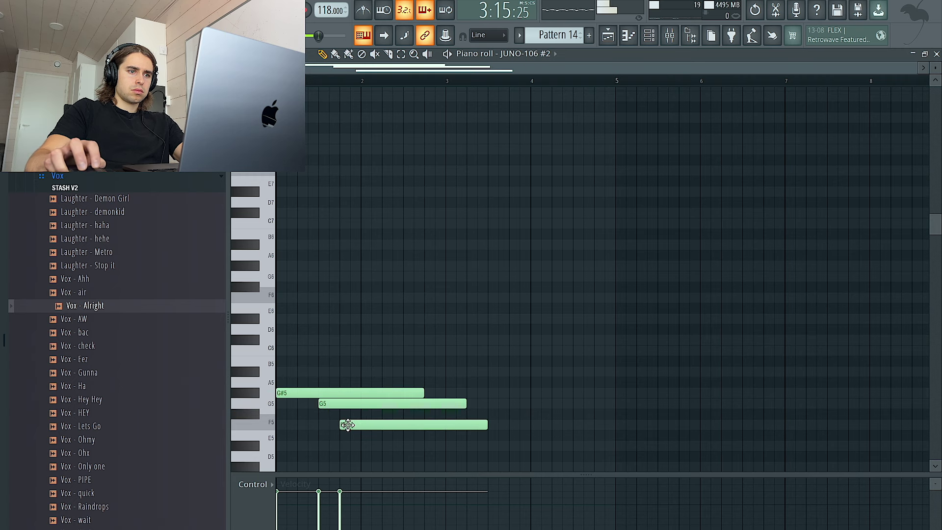
pyautogui.scroll(-3, 364, 425)
pyautogui.press('space')
pyautogui.hotkey('ctrl', 'a')
pyautogui.moveTo(343, 326); pyautogui.dragTo(449, 330)
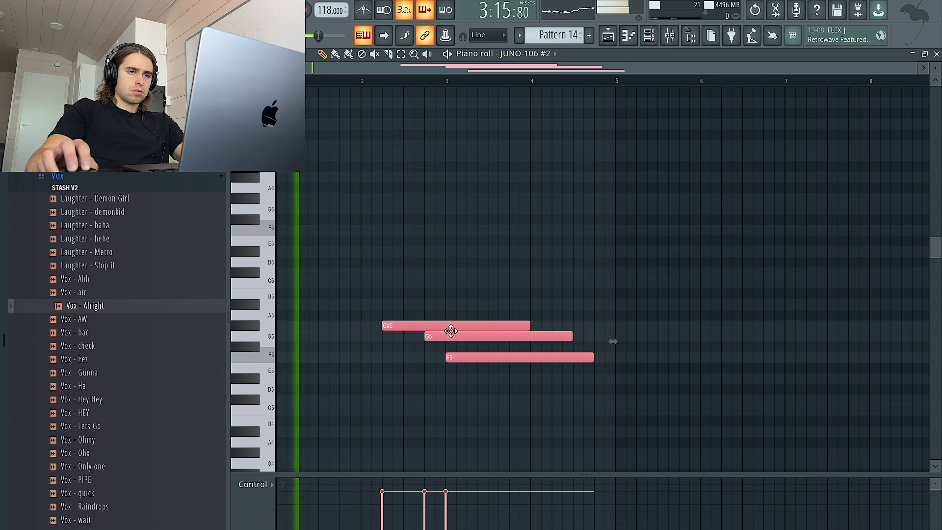
# - Shorten the three melody notes, finish the phrase with a long E5 at bar 3, and repeat it four bars on
pyautogui.click(452, 309)
pyautogui.scroll(-2, 438, 306)
pyautogui.scroll(-1, 437, 301)
pyautogui.press('space')
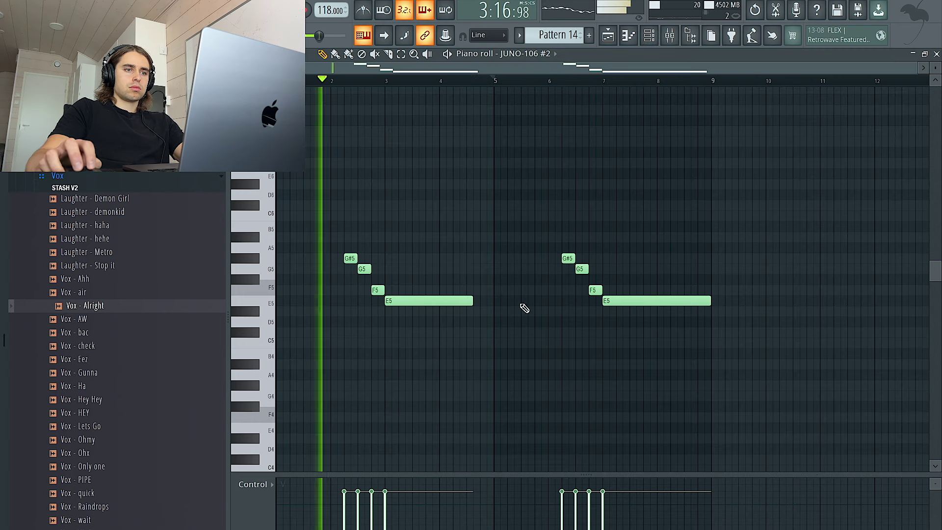
pyautogui.click(649, 35)
pyautogui.click(649, 36)
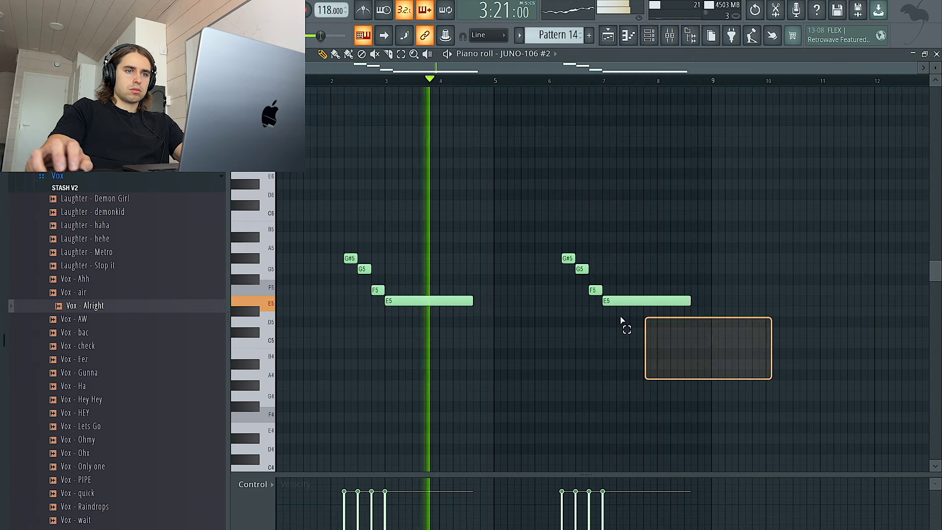
pyautogui.hotkey('ctrl', 'a')
pyautogui.press('F6')
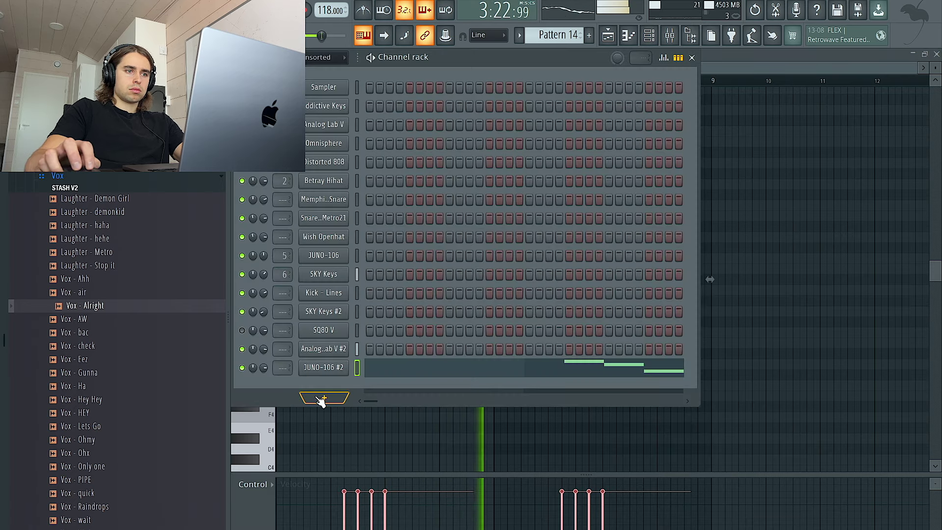
pyautogui.click(608, 36)
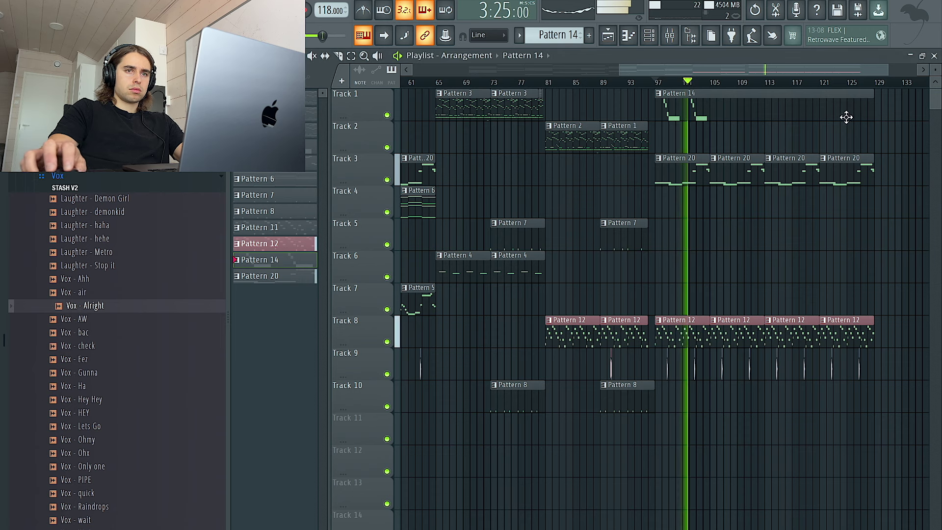
pyautogui.moveTo(869, 104); pyautogui.dragTo(872, 104)
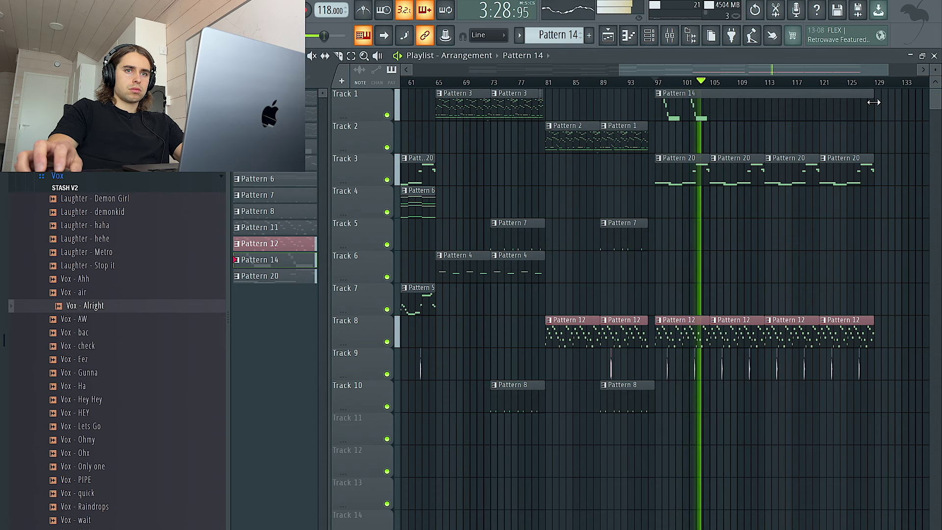
# - Change the preset of Analog Lab V #2, the channel playing Pattern 20, to Bass - Dark Times
pyautogui.doubleClick(702, 176)
pyautogui.click(608, 36)
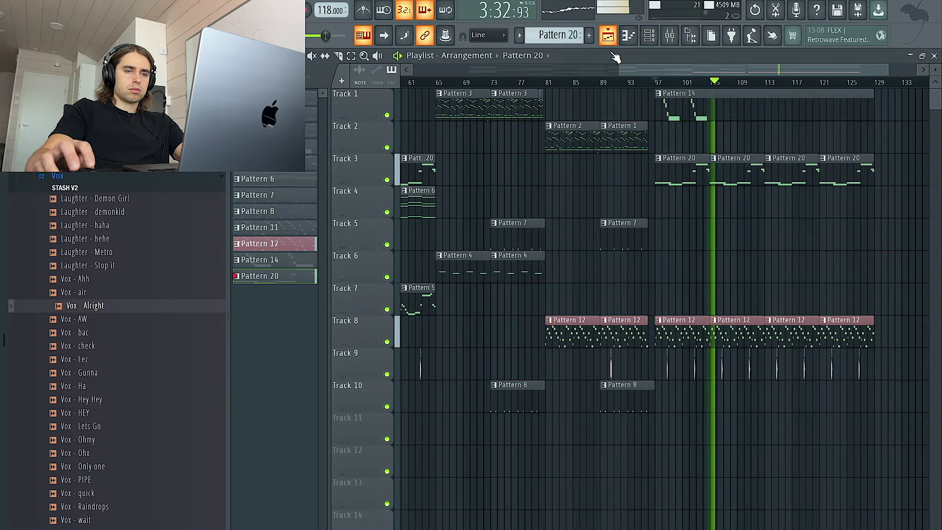
pyautogui.click(650, 36)
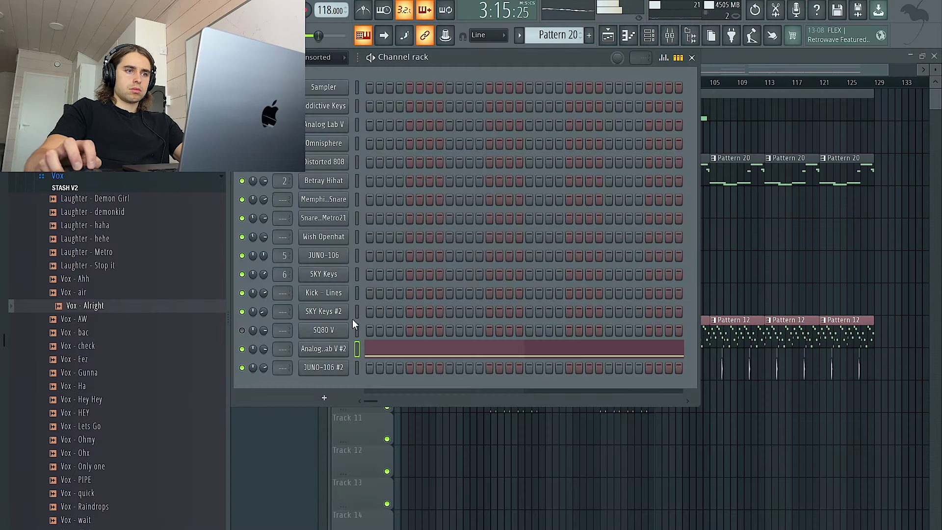
pyautogui.click(326, 353)
pyautogui.click(311, 343)
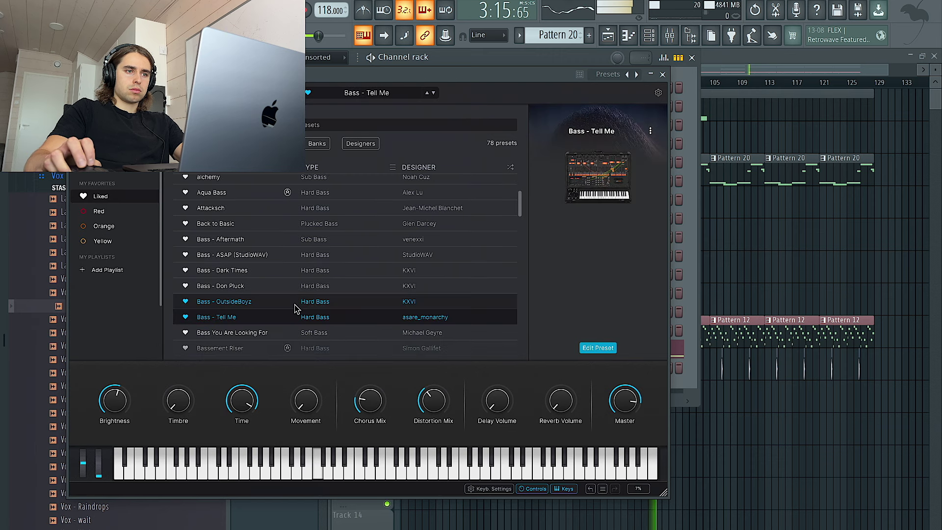
pyautogui.click(259, 270)
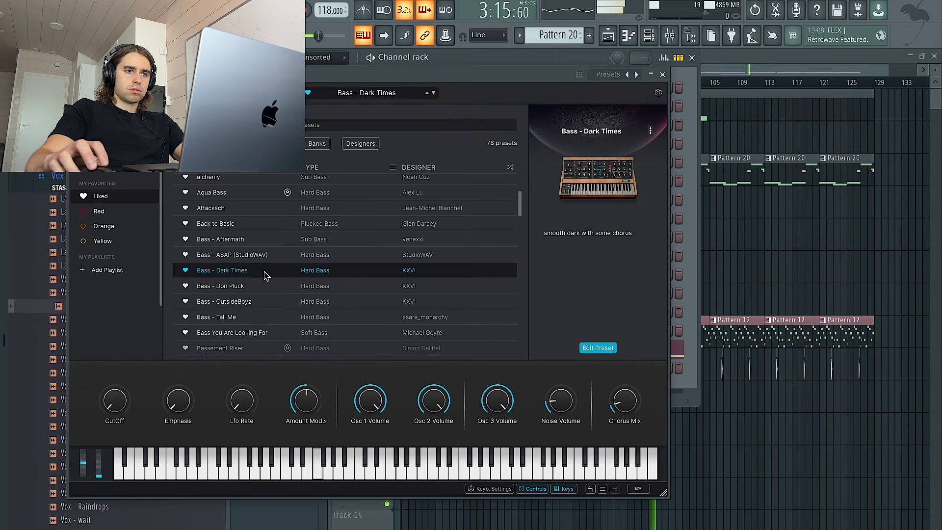
pyautogui.click(664, 74)
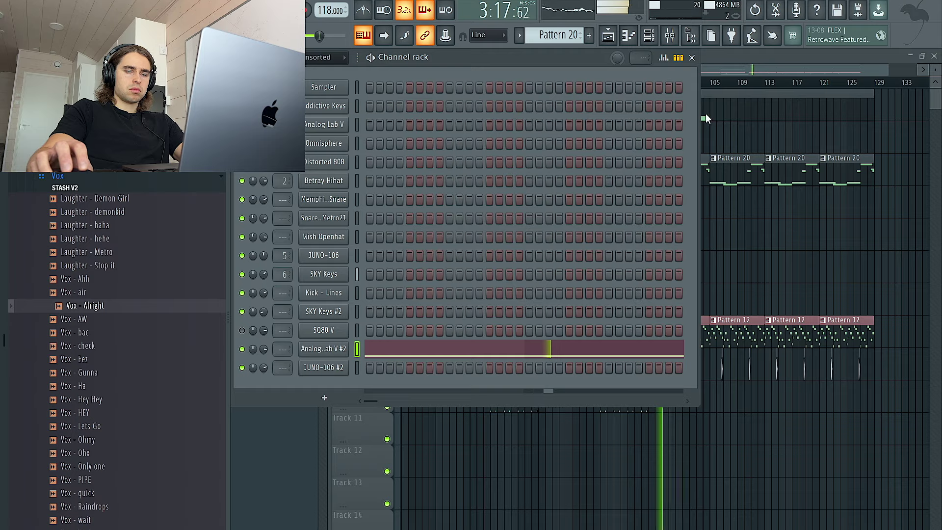
# - Add another Analog Lab V channel to Pattern 14 with the Accent - Minor Guitar Slide preset and place F5 notes at bars 9 and 13
pyautogui.click(692, 57)
pyautogui.doubleClick(681, 110)
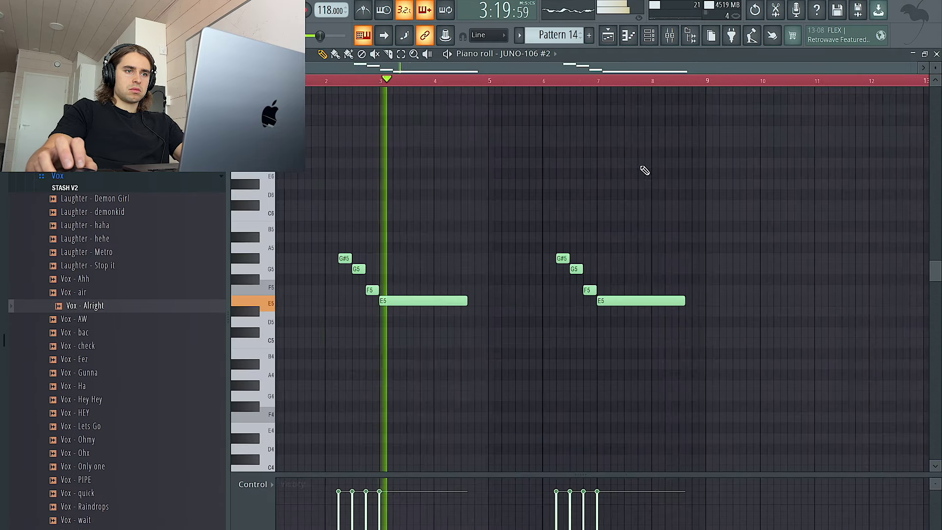
pyautogui.scroll(2, 383, 274)
pyautogui.scroll(-6, 400, 280)
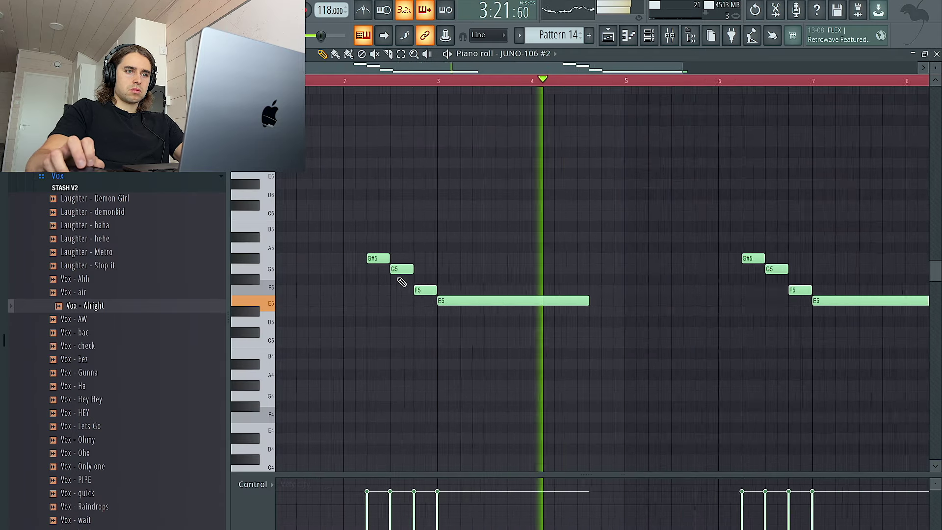
pyautogui.scroll(-3, 510, 279)
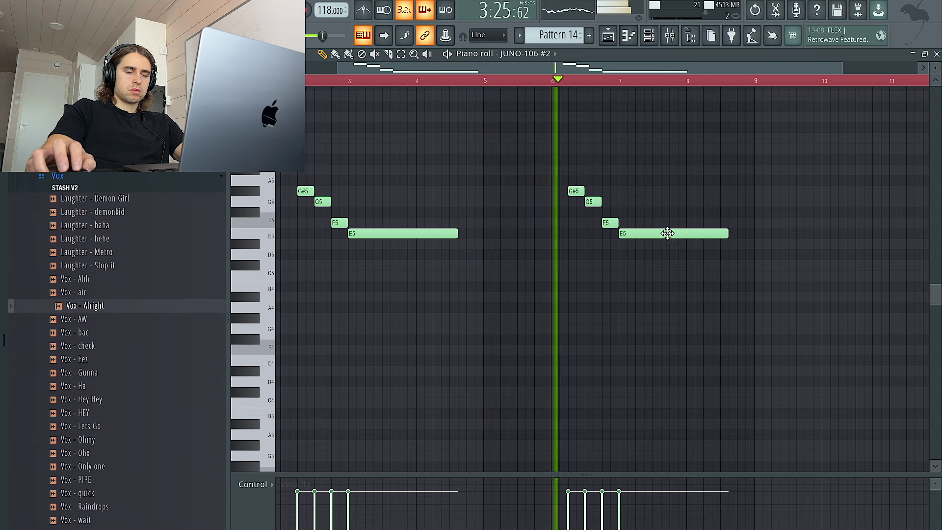
pyautogui.click(640, 40)
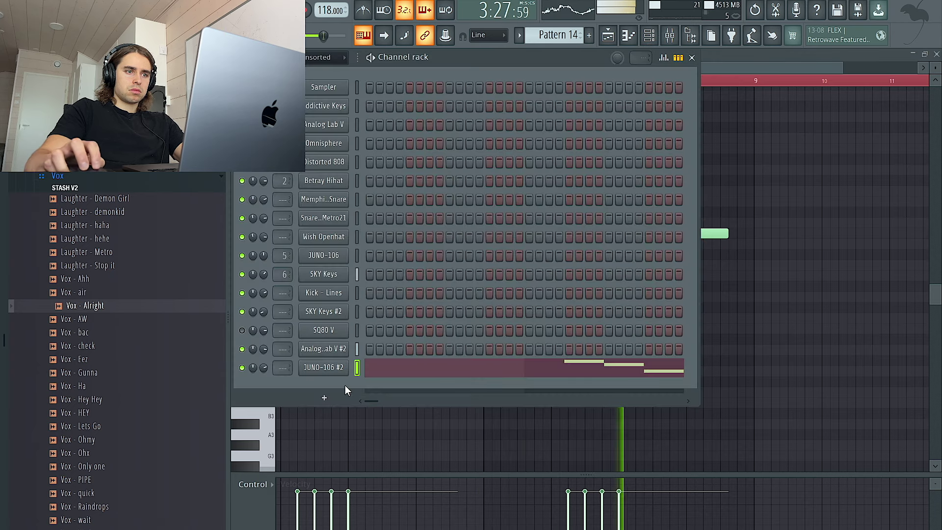
pyautogui.click(324, 397)
pyautogui.click(430, 69)
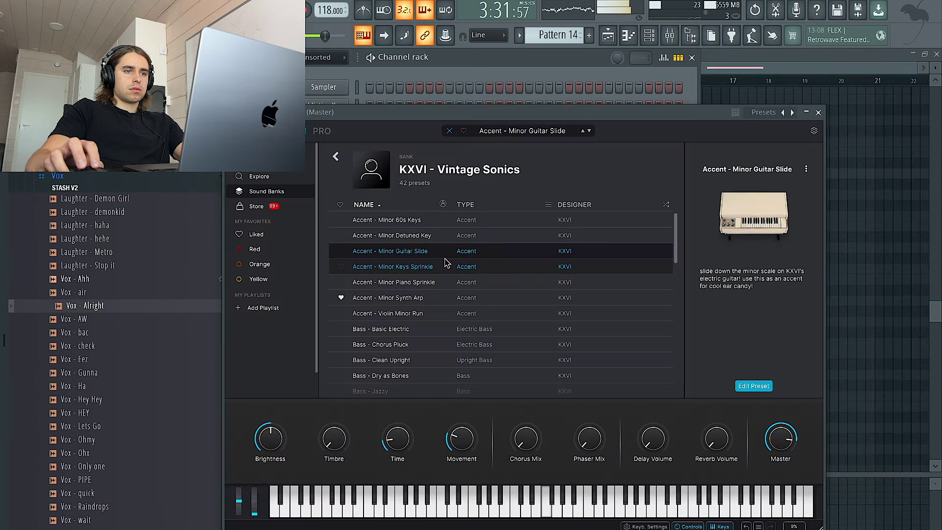
pyautogui.click(818, 113)
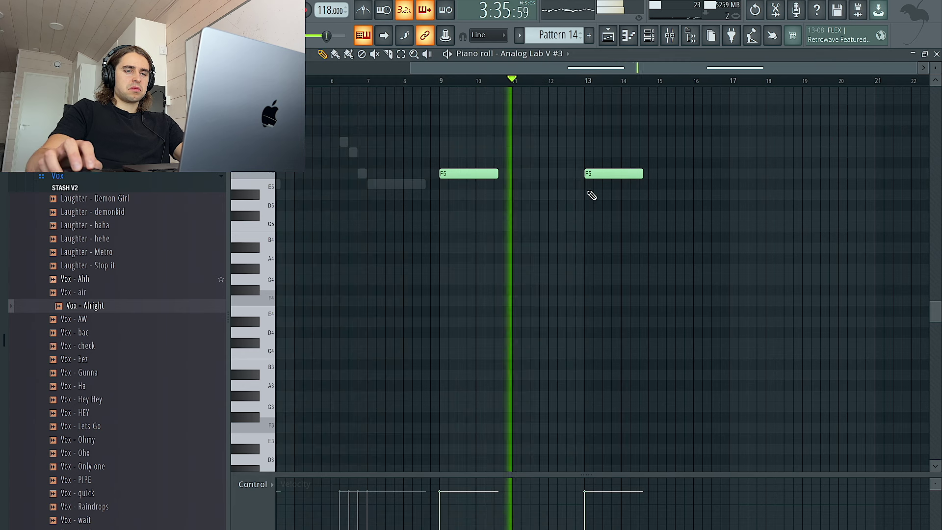
# - Delete the F5 note at bar 13, try a C5 in its place, and remove that as well
pyautogui.rightClick(608, 174)
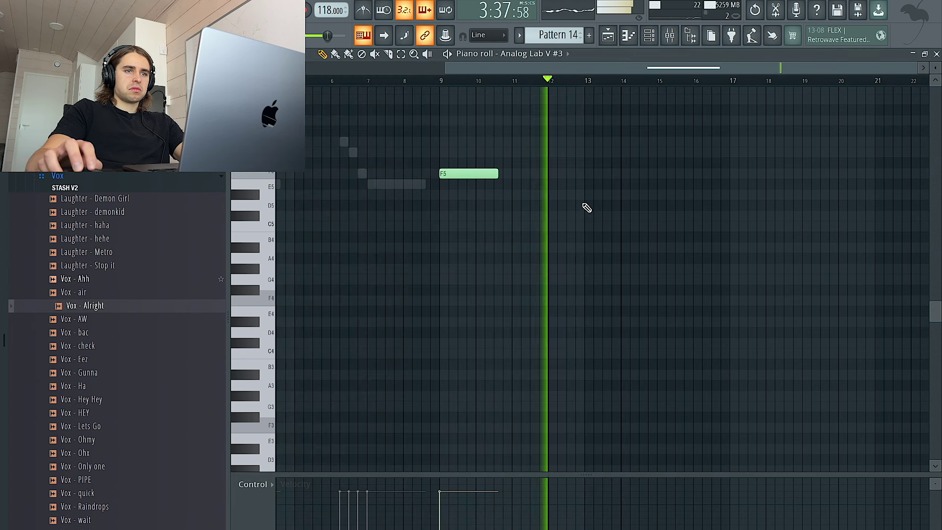
pyautogui.click(588, 227)
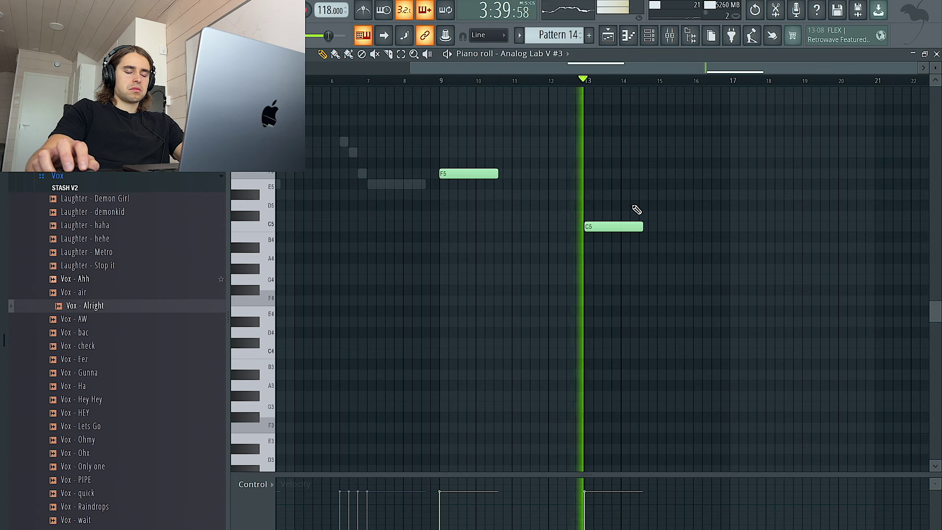
pyautogui.rightClick(595, 227)
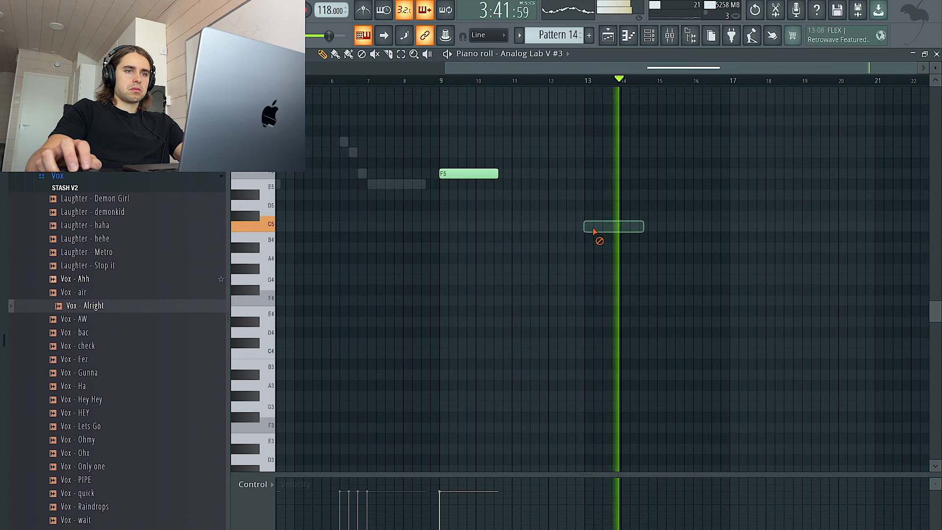
# - Switch the Analog Lab V #3 preset to Accent - Minor Detuned Key and return to its piano roll
pyautogui.click(651, 36)
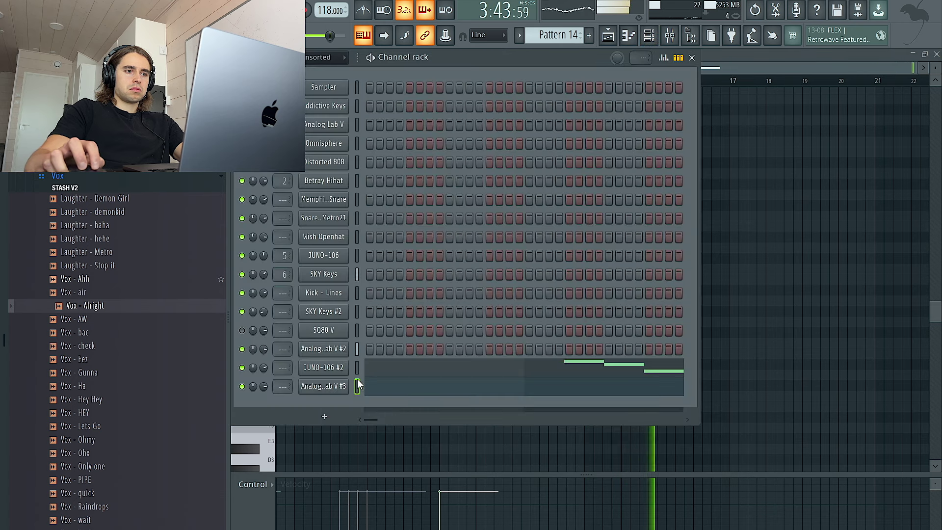
pyautogui.click(318, 388)
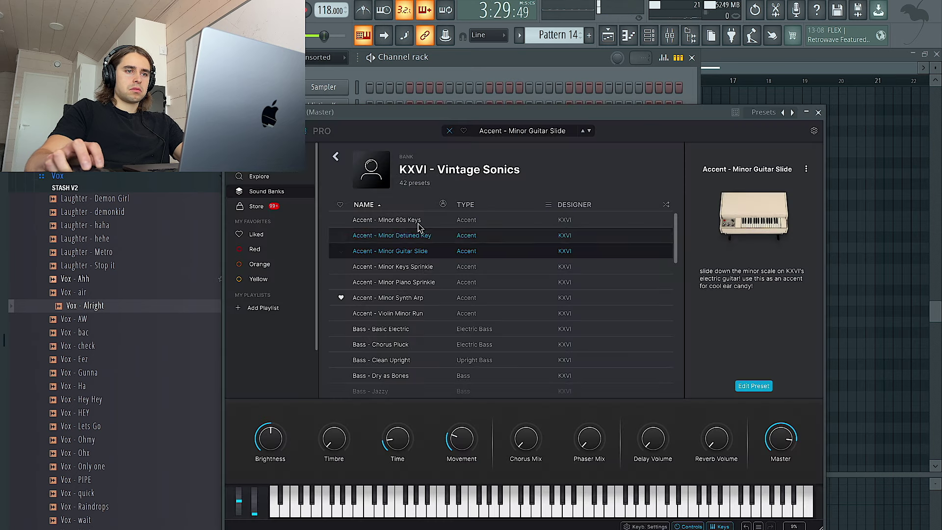
pyautogui.click(425, 240)
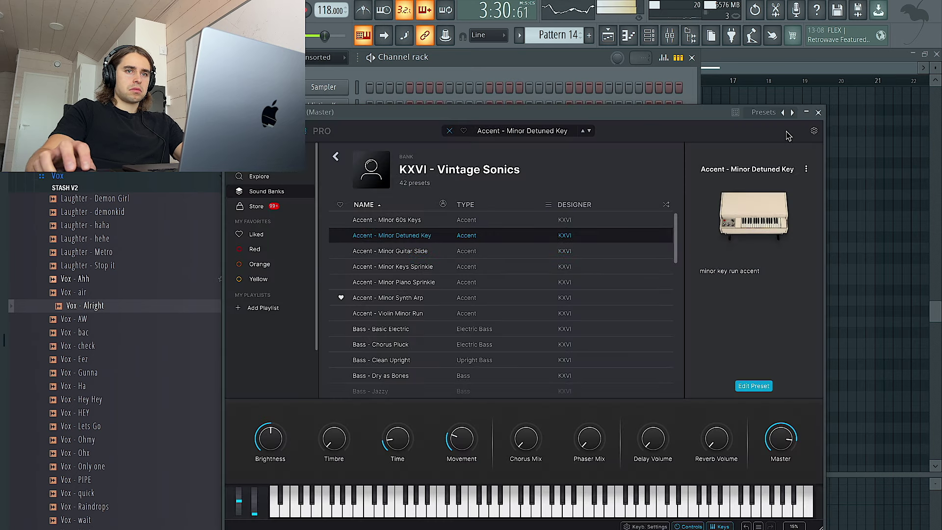
pyautogui.click(818, 113)
pyautogui.click(649, 35)
pyautogui.press('F6')
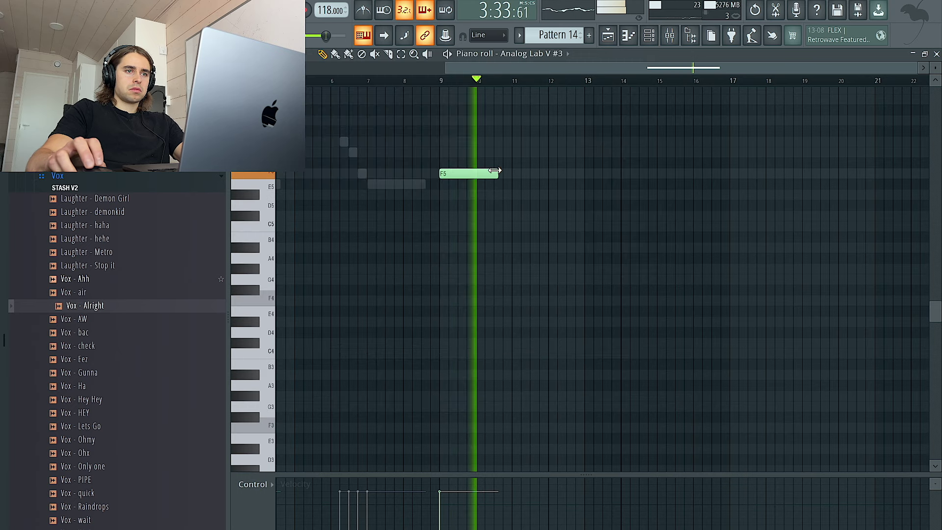
# - Add an E5 note at bar 11 and duplicate the F5 and E5 pair from bars 9 to 12 into the following four bars
pyautogui.click(520, 184)
pyautogui.moveTo(587, 90); pyautogui.dragTo(439, 91)
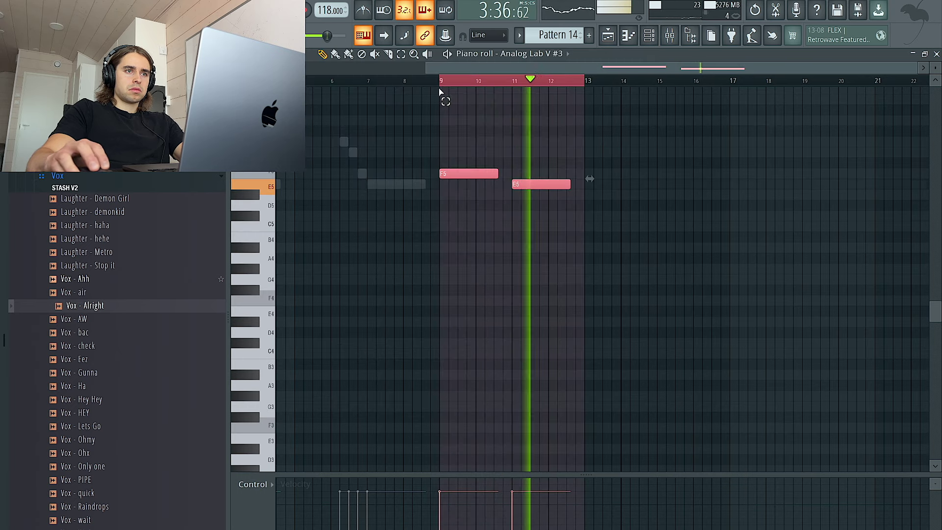
pyautogui.hotkey('ctrl', 'b')
pyautogui.hotkey('ctrl', 'd')
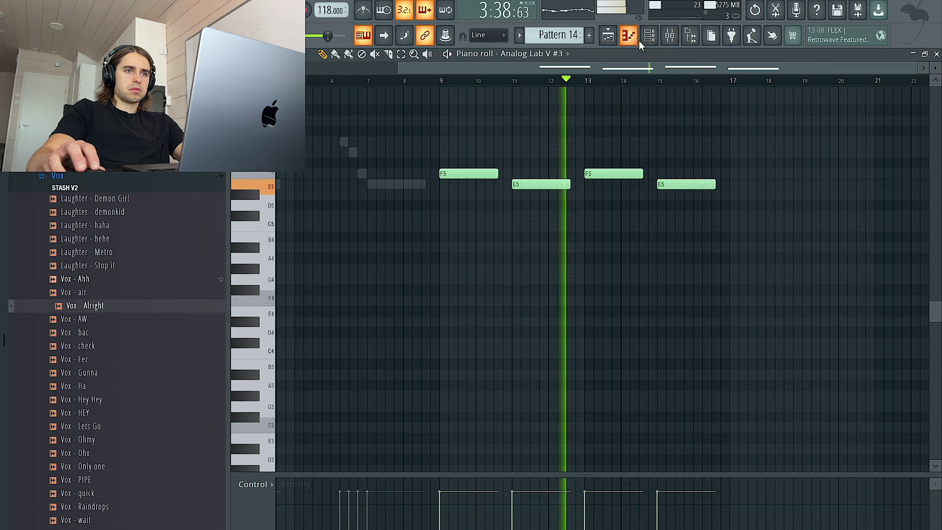
pyautogui.click(648, 40)
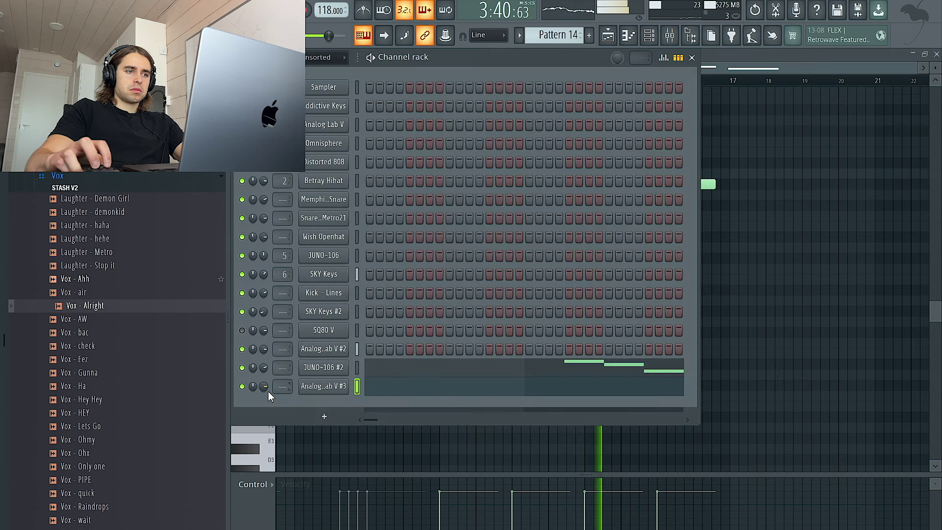
# - Add another Analog Lab V channel to the channel rack
pyautogui.click(319, 415)
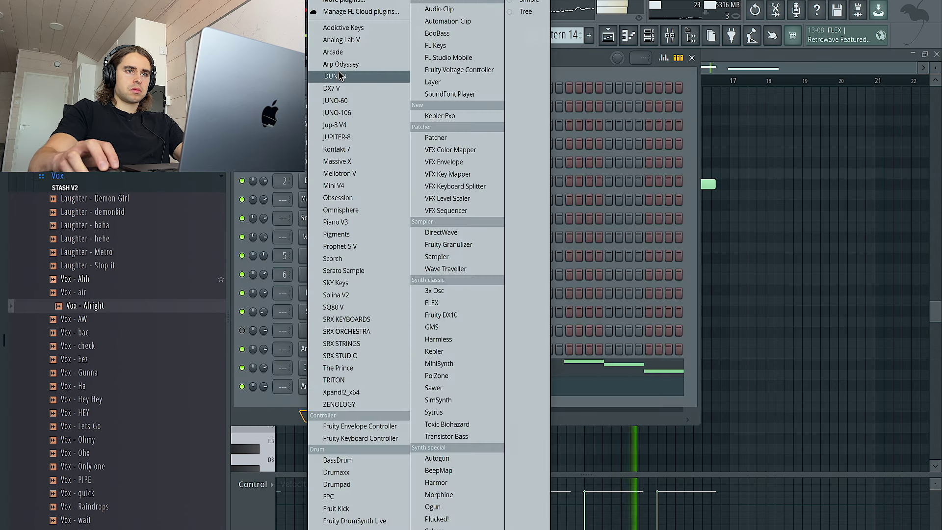
pyautogui.click(341, 40)
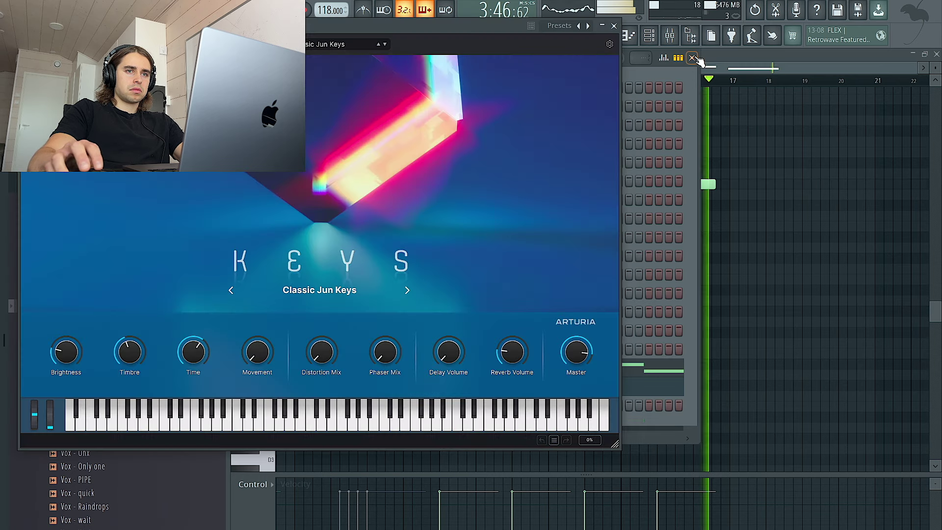
# - Duplicate the four Analog Lab V #3 notes from bars 9 to 16 into bars 17 to 24
pyautogui.click(324, 386)
pyautogui.click(788, 187)
pyautogui.hotkey('ctrl', 'a')
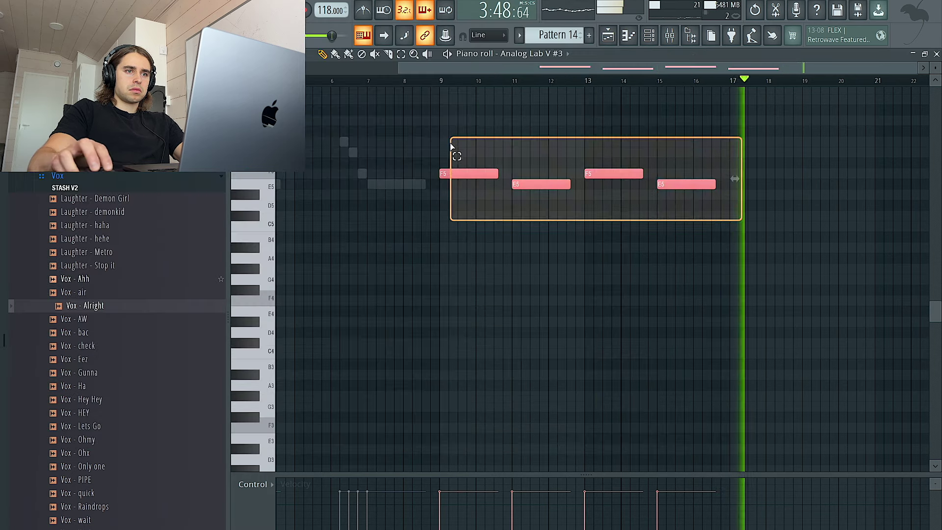
pyautogui.hotkey('ctrl', 'b')
pyautogui.scroll(-3, 737, 178)
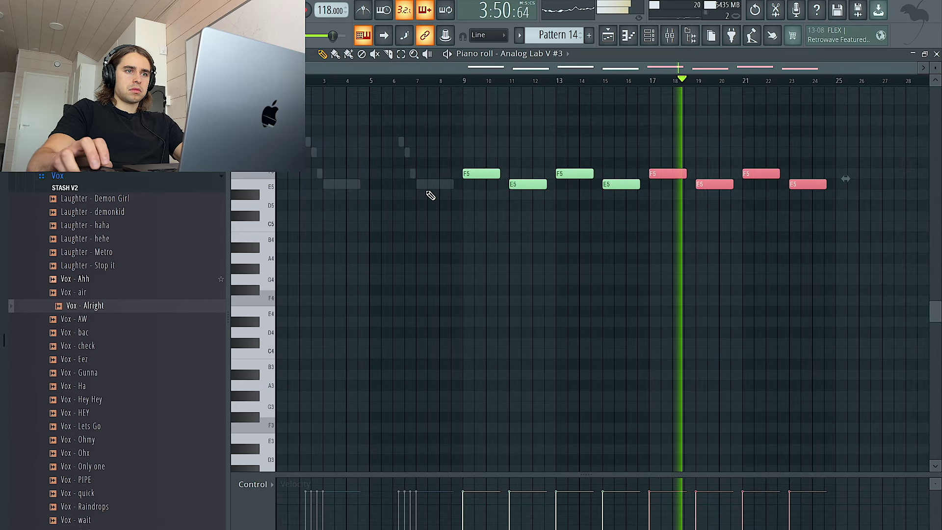
# - Copy the JUNO-106 #2 melody from the pattern's opening bars so it repeats from bar 17 onward
pyautogui.rightClick(431, 185)
pyautogui.rightClick(430, 185)
pyautogui.hotkey('ctrl', 'a')
pyautogui.keyDown('ctrl'); pyautogui.click(475, 85); pyautogui.keyUp('ctrl')
pyautogui.moveTo(651, 86); pyautogui.dragTo(281, 90)
pyautogui.hotkey('ctrl', 'b')
pyautogui.keyDown('ctrl'); pyautogui.click(640, 183); pyautogui.keyUp('ctrl')
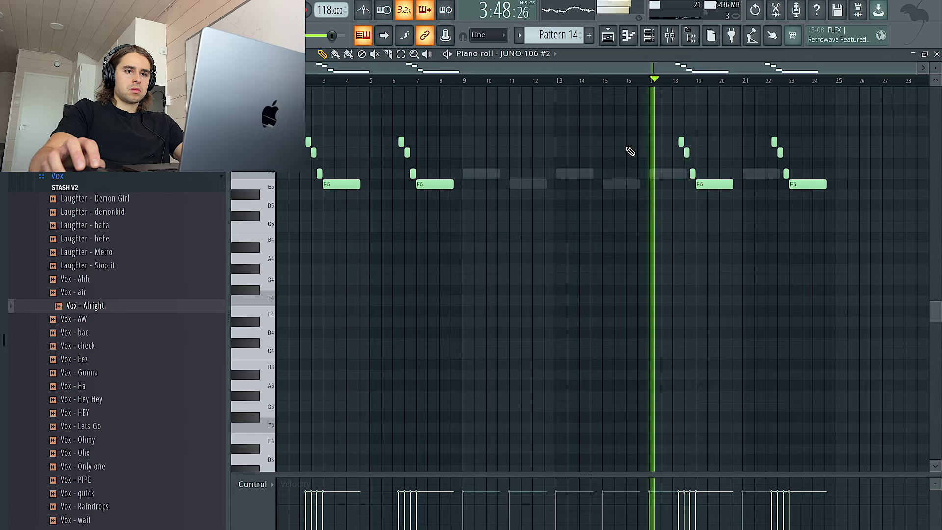
pyautogui.scroll(4, 665, 172)
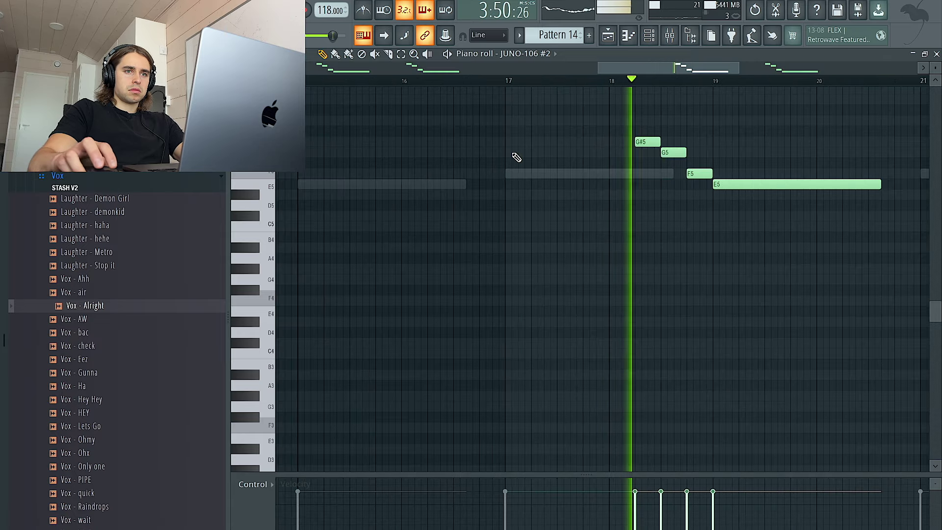
pyautogui.scroll(-4, 420, 126)
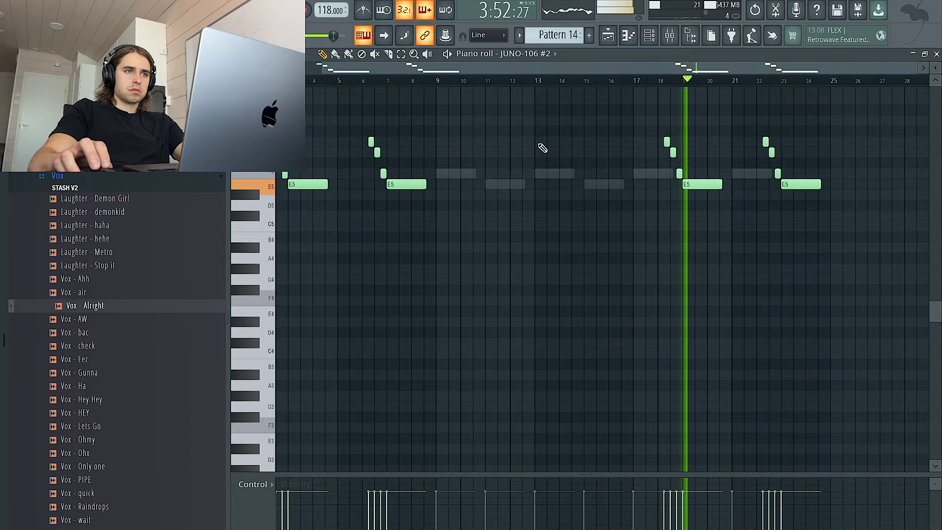
# - Select the playlist time range covering the Pattern 14 clip, starting at bar 97, for looped playback
pyautogui.click(608, 36)
pyautogui.hscroll(5, 742, 108)
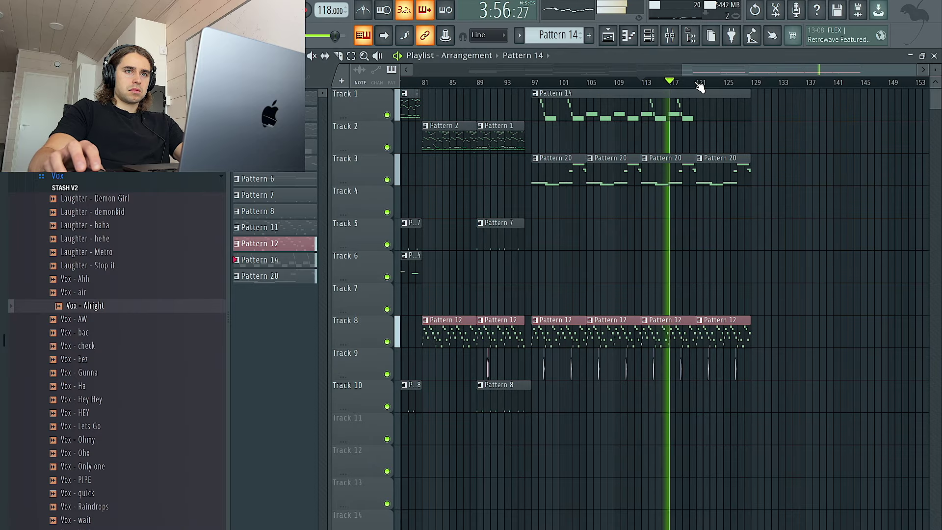
pyautogui.moveTo(700, 87); pyautogui.dragTo(544, 84)
# - Browse the KXVI - Vintage Sonics bank on Analog Lab V #4 and try the Accent - Violin Minor Run and Accent - Minor Piano Sprinkle presets
pyautogui.click(650, 38)
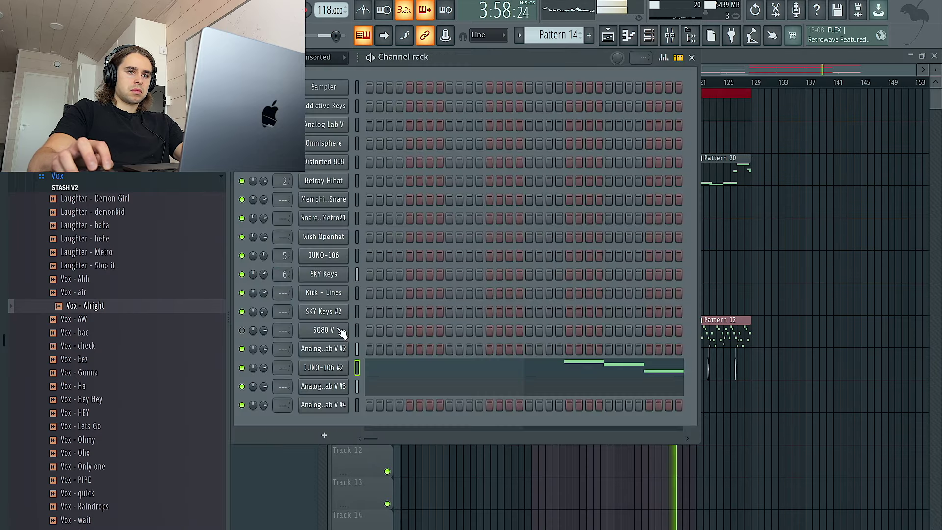
pyautogui.click(330, 403)
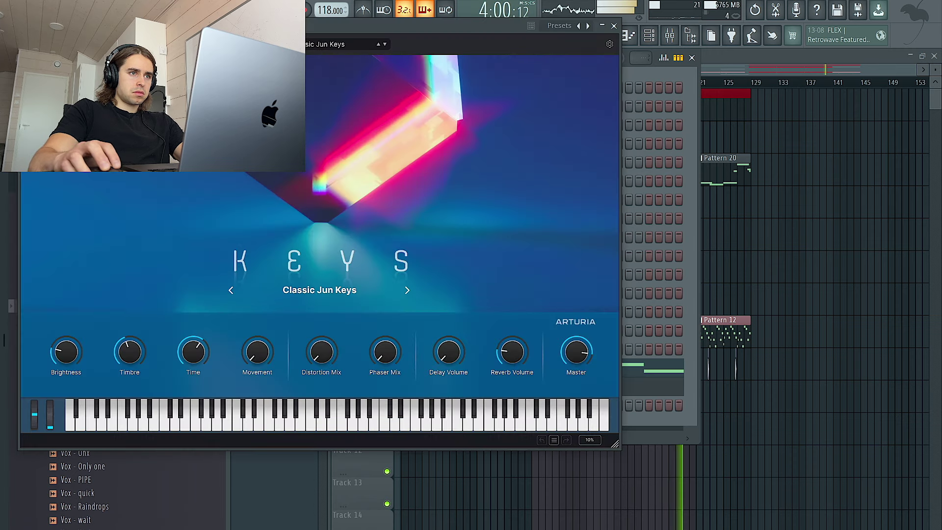
pyautogui.scroll(-8, 246, 260)
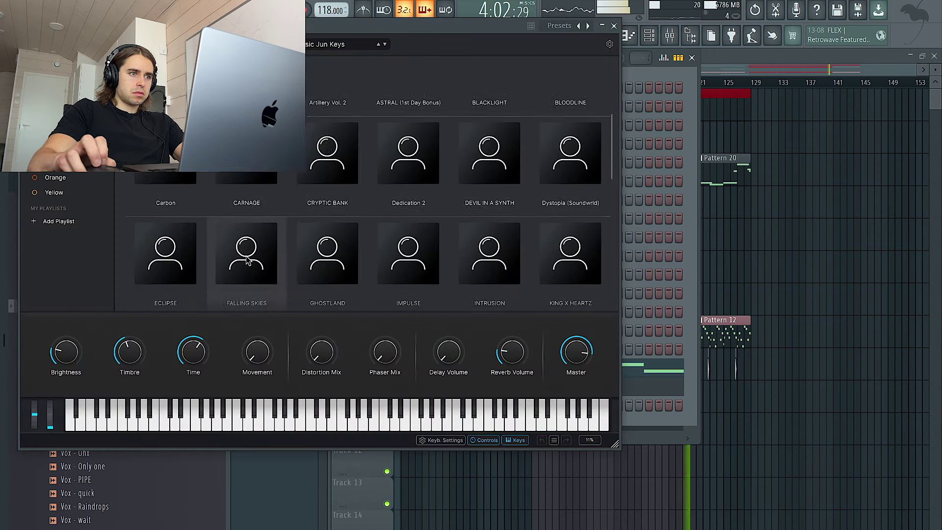
pyautogui.scroll(-4, 246, 257)
pyautogui.click(252, 226)
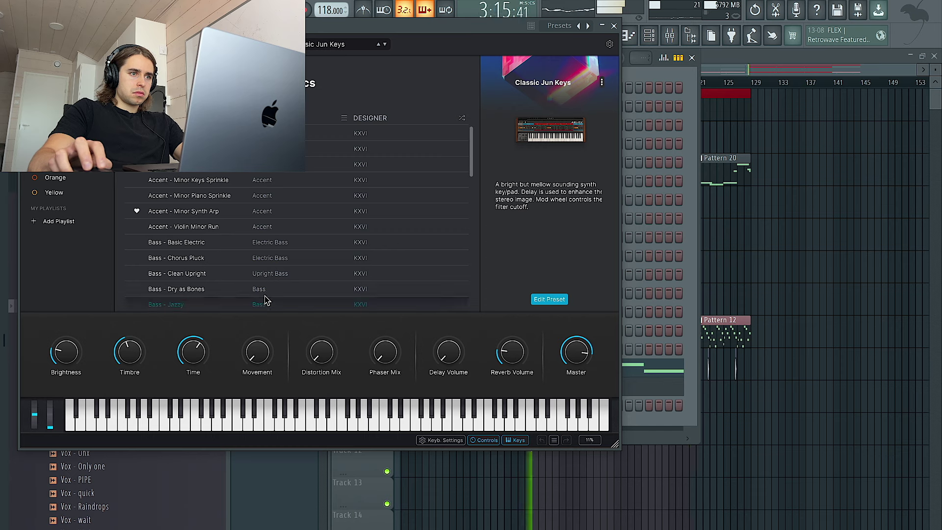
pyautogui.scroll(-2, 235, 282)
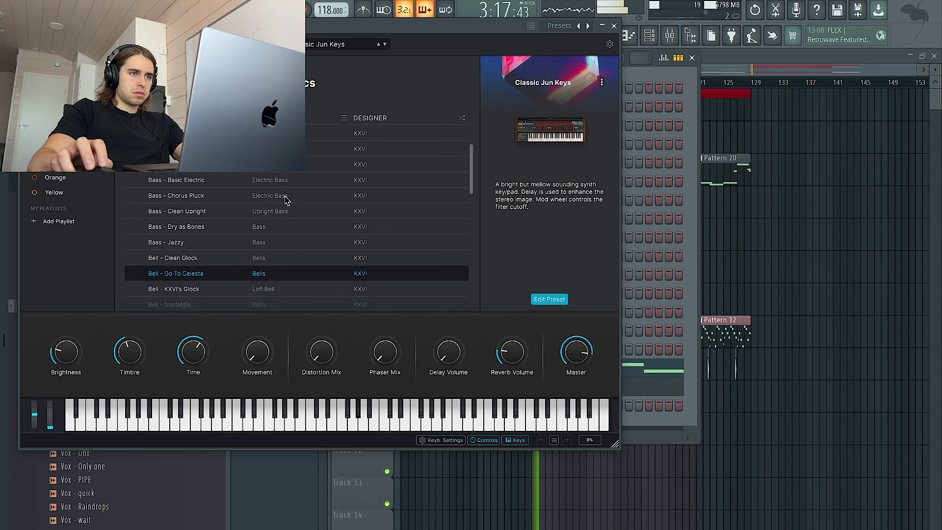
pyautogui.moveTo(263, 27); pyautogui.dragTo(428, 87)
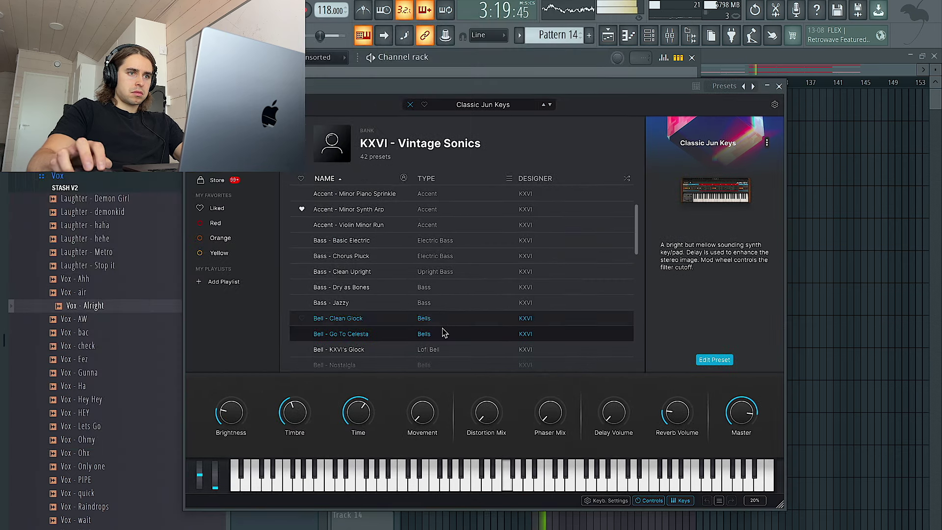
pyautogui.click(397, 231)
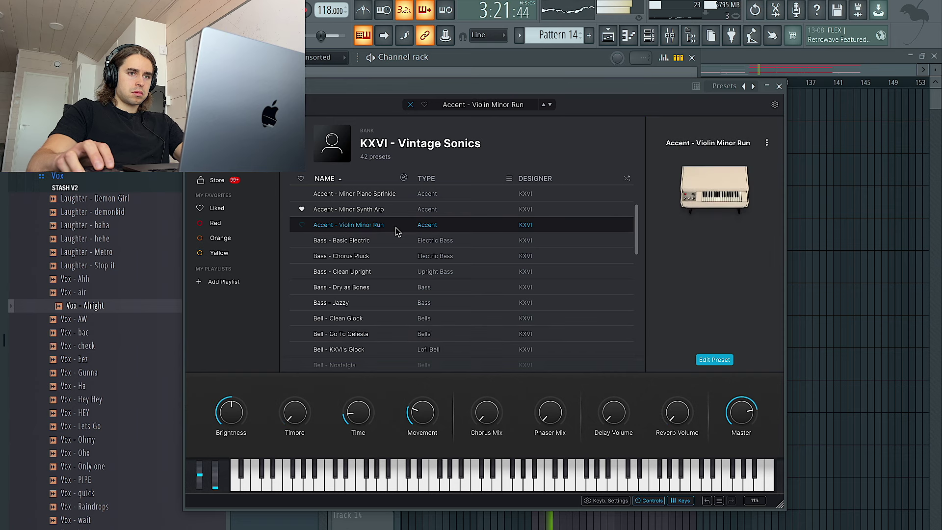
pyautogui.click(382, 197)
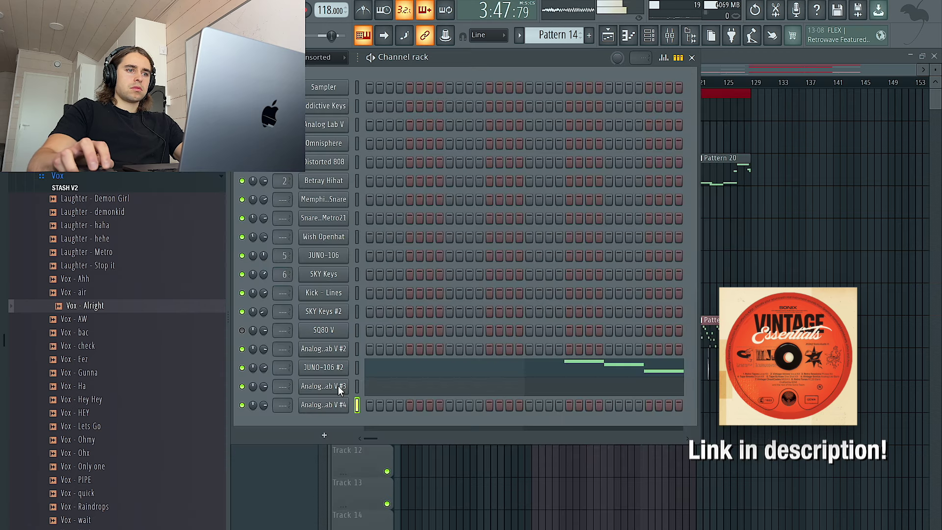
# - Place an A#5 note at bar 1 in the Analog Lab V #4 piano roll, audition it, and undo its deletion
pyautogui.rightClick(341, 403)
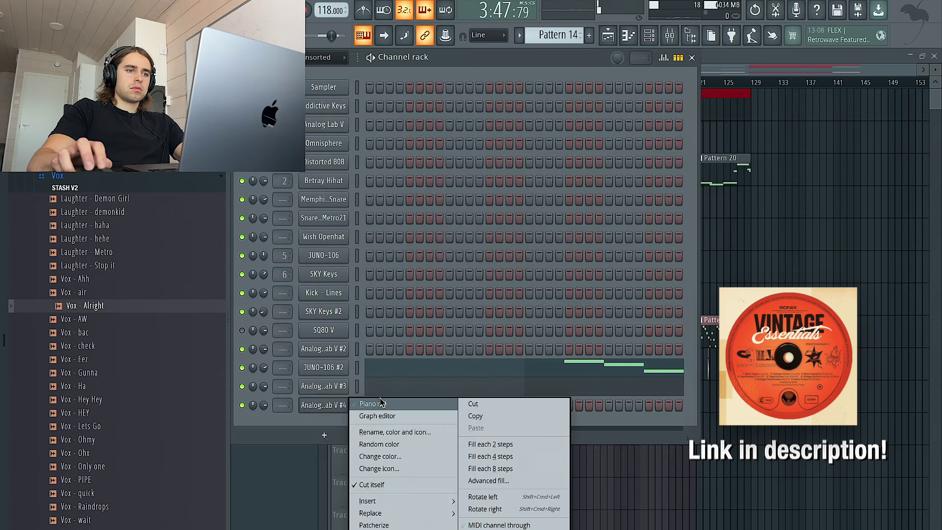
pyautogui.click(385, 405)
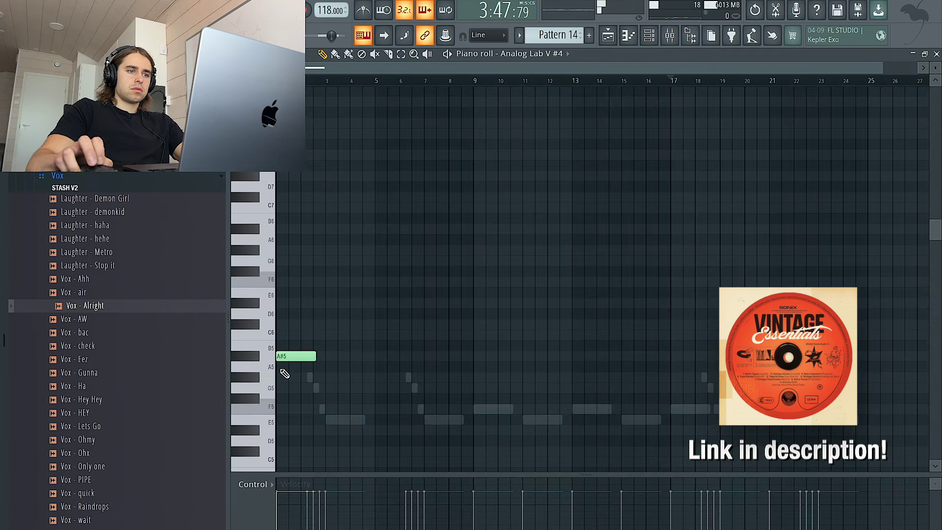
pyautogui.scroll(3, 282, 374)
pyautogui.press('space')
pyautogui.scroll(3, 292, 355)
pyautogui.press('space')
pyautogui.scroll(-3, 300, 294)
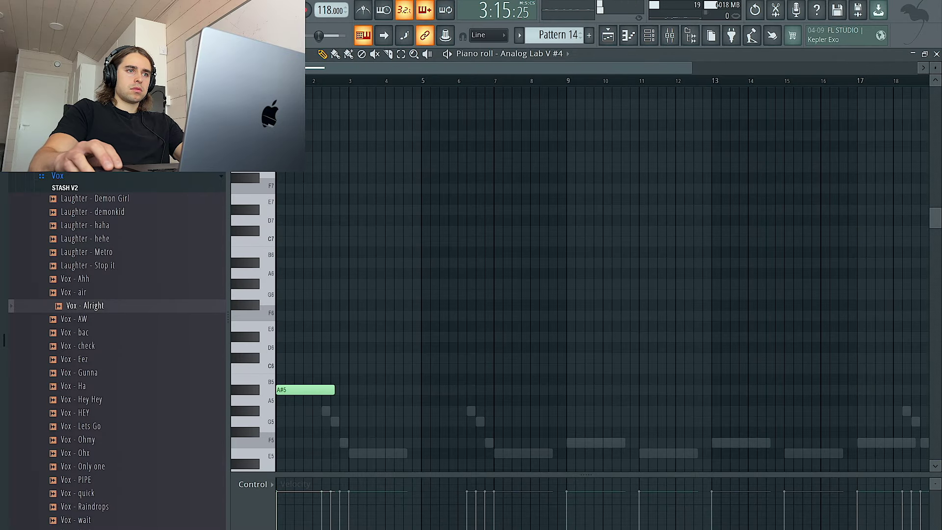
pyautogui.press('space')
pyautogui.scroll(-5, 297, 183)
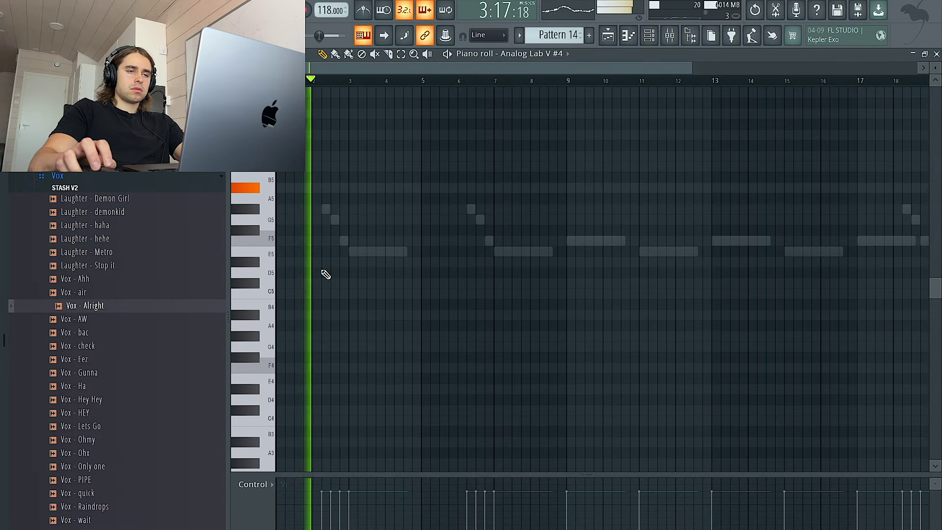
pyautogui.hotkey('ctrl', 'z')
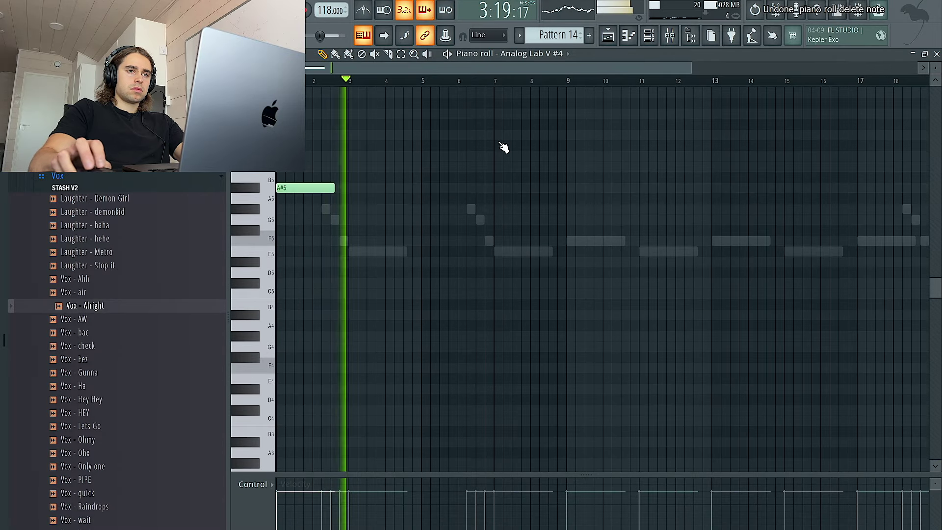
# - Duplicate the A#5 note from bar 1 to bar 9 and add another A#5 at bar 17
pyautogui.scroll(1, 510, 133)
pyautogui.moveTo(570, 82); pyautogui.dragTo(279, 83)
pyautogui.hotkey('ctrl', 'b')
pyautogui.keyDown('ctrl'); pyautogui.click(602, 144); pyautogui.keyUp('ctrl')
pyautogui.click(668, 40)
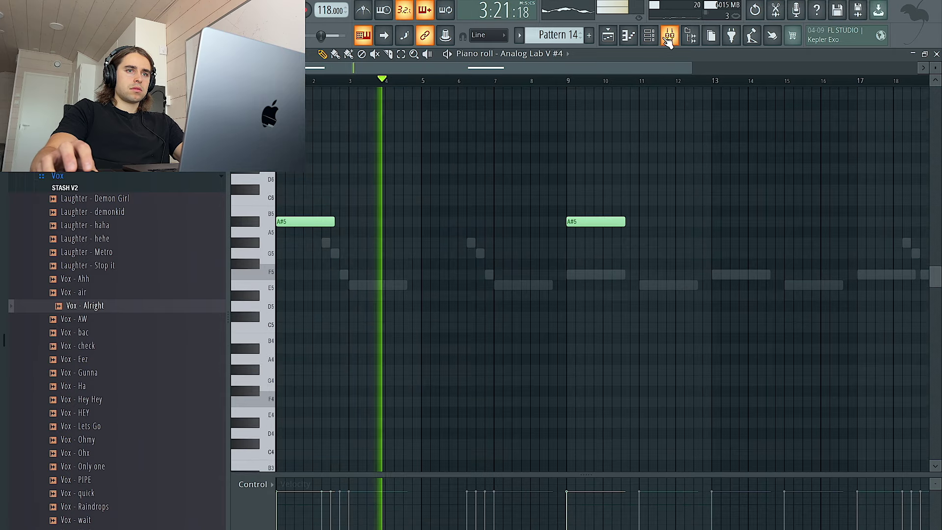
pyautogui.click(866, 221)
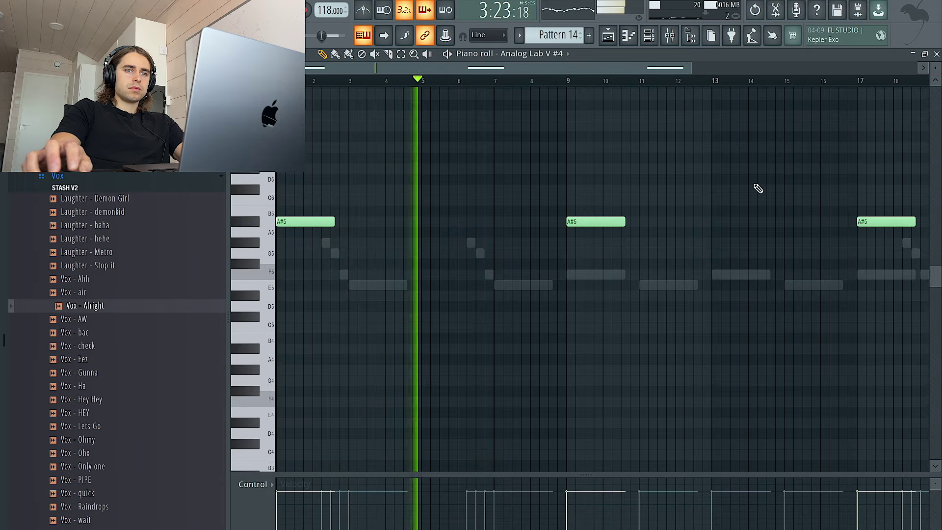
# - Lower the velocity of all the A#5 notes slightly
pyautogui.hotkey('ctrl', 'a')
pyautogui.scroll(-2, 668, 157)
pyautogui.keyDown('ctrl'); pyautogui.click(673, 138); pyautogui.keyUp('ctrl')
# - Add another JUNO-106 channel to the channel rack
pyautogui.click(649, 35)
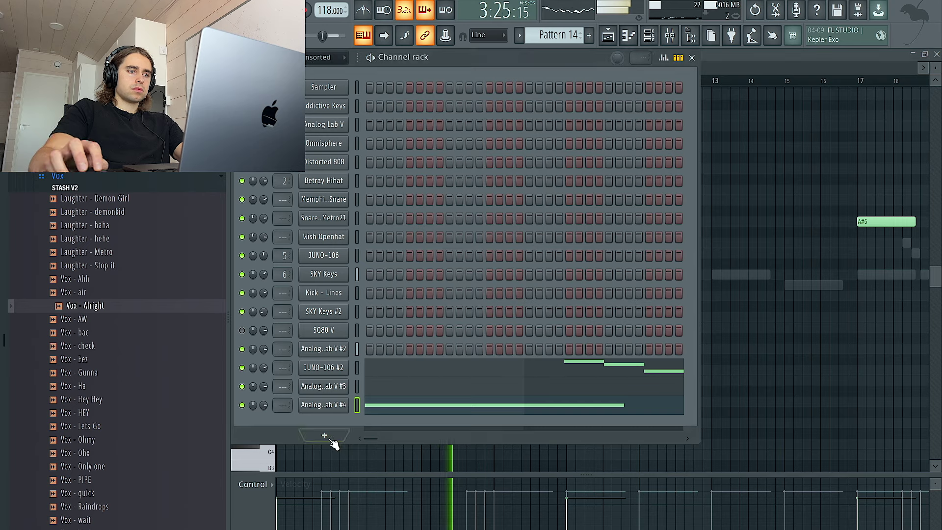
pyautogui.click(325, 436)
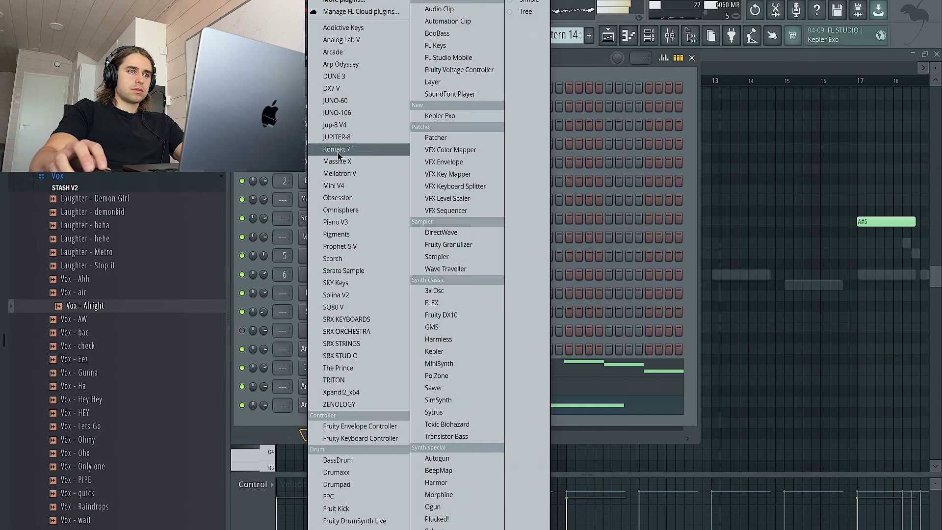
pyautogui.click(338, 113)
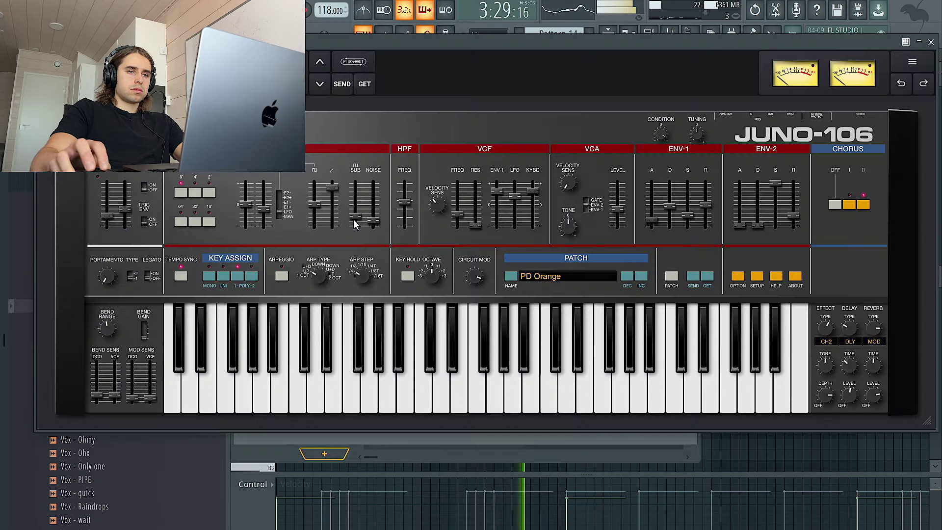
# - Try patches from the JUNO-106_Trap_1.0.0 bank, ending on BS_808 Boomin'
pyautogui.moveTo(206, 151)
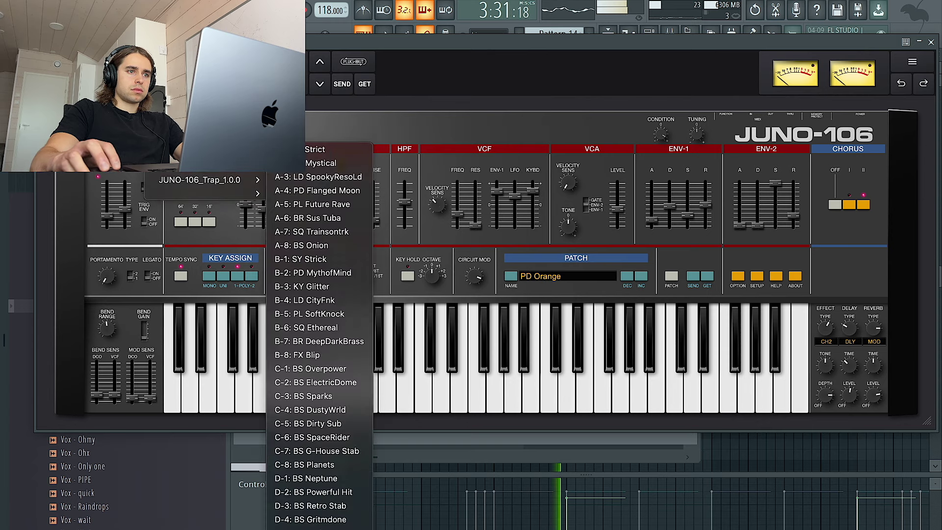
pyautogui.moveTo(172, 185)
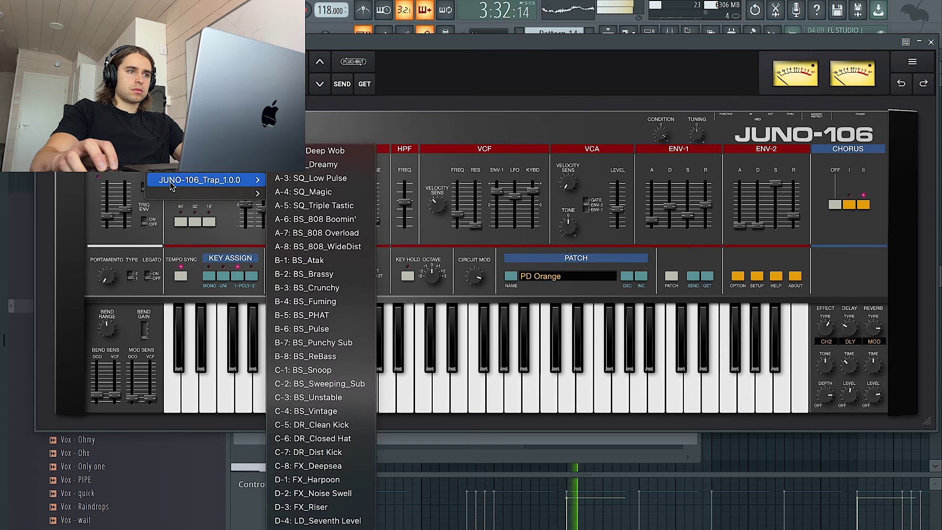
pyautogui.click(334, 205)
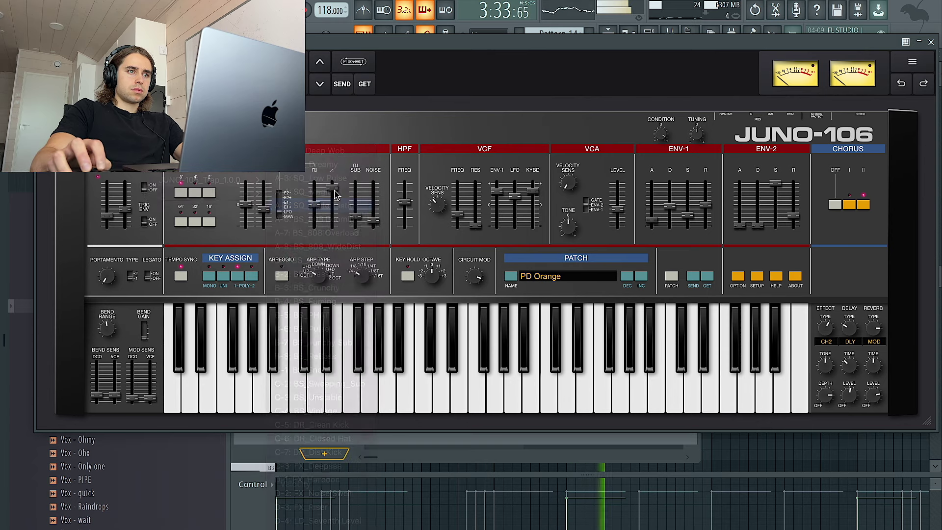
pyautogui.click(319, 87)
# - Load the 1984 Strings I patch on the new JUNO-106, comparing it with 1984 Brass & Str
pyautogui.click(231, 81)
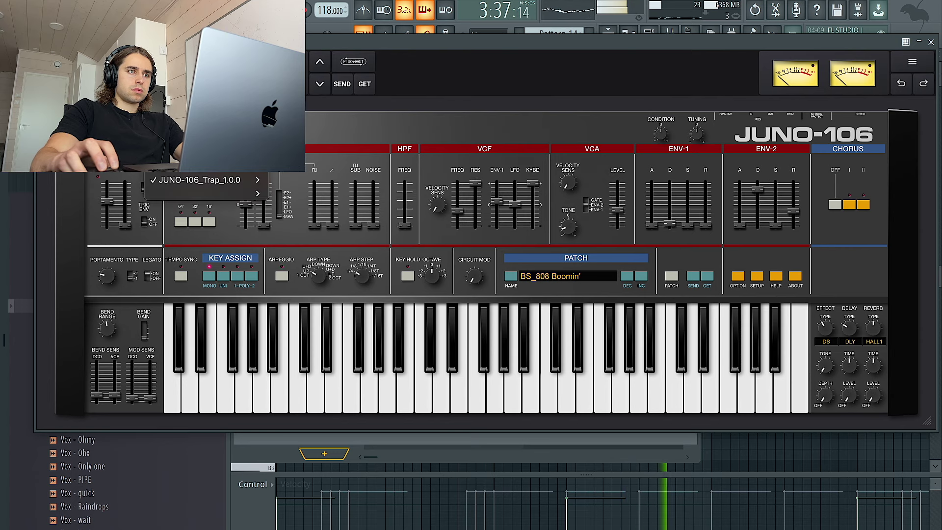
pyautogui.moveTo(211, 124)
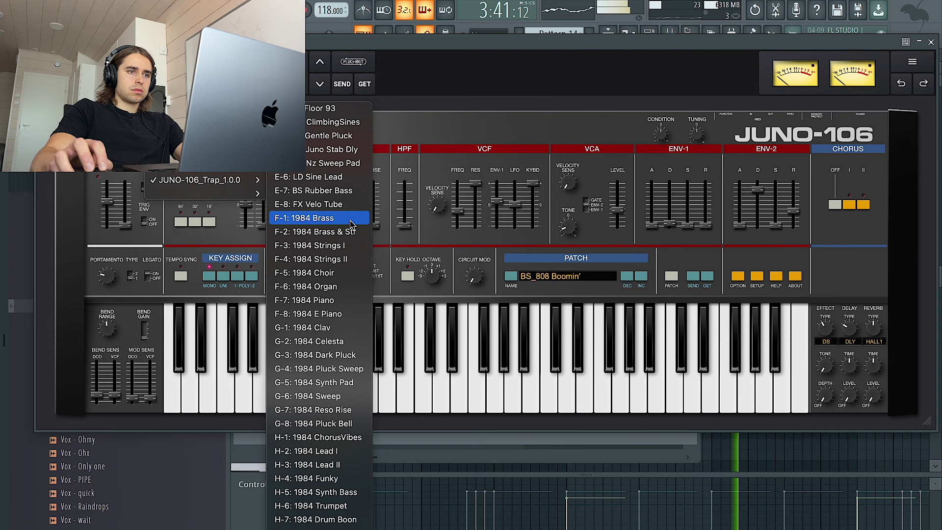
pyautogui.click(338, 245)
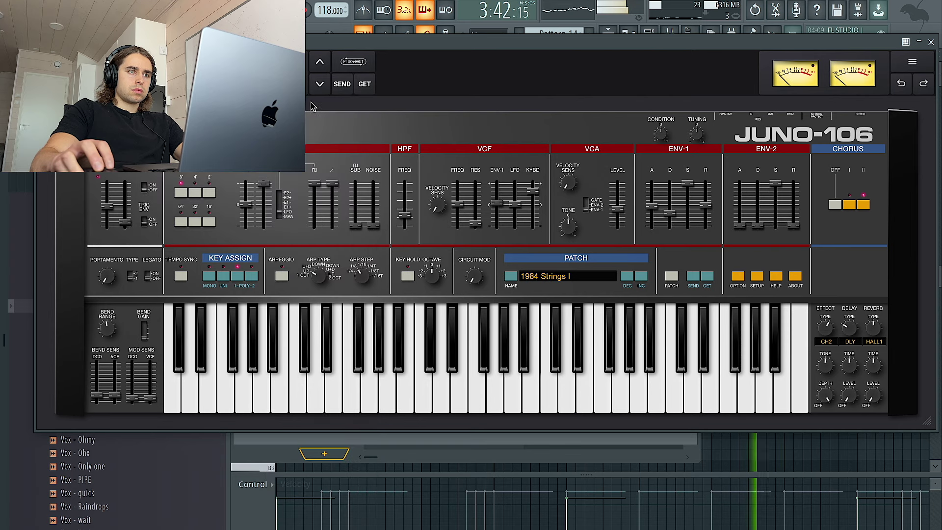
pyautogui.click(319, 70)
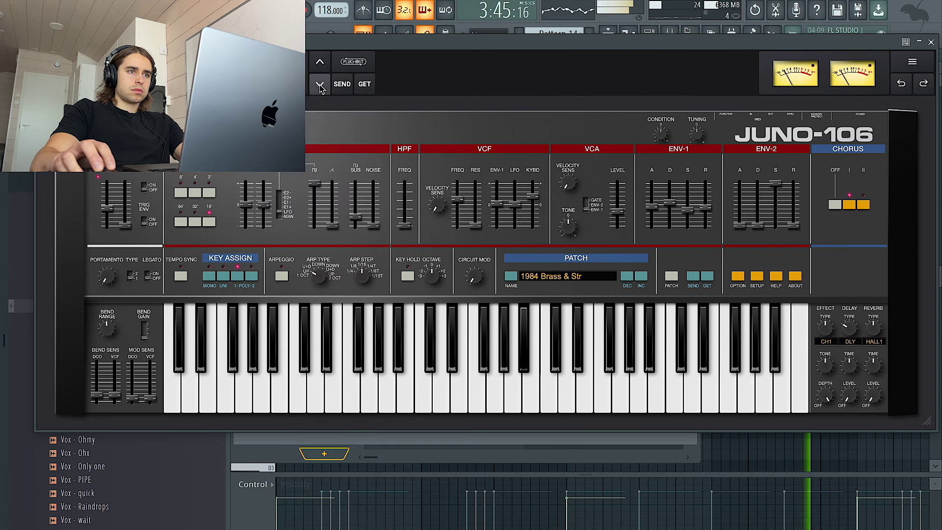
pyautogui.click(320, 85)
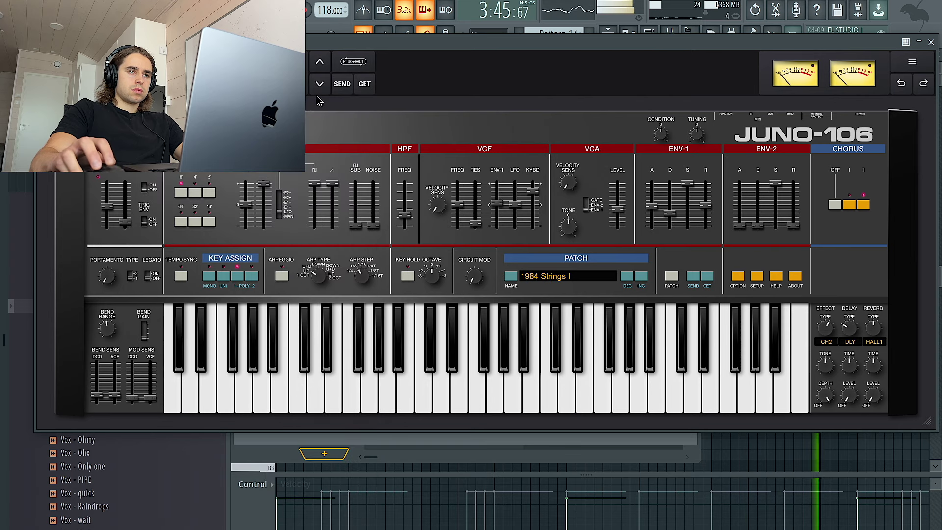
# - Enter a two-bar F4, G#4 and C5 chord at the start of the JUNO-106 #3 piano roll
pyautogui.click(930, 44)
pyautogui.rightClick(348, 402)
pyautogui.click(384, 410)
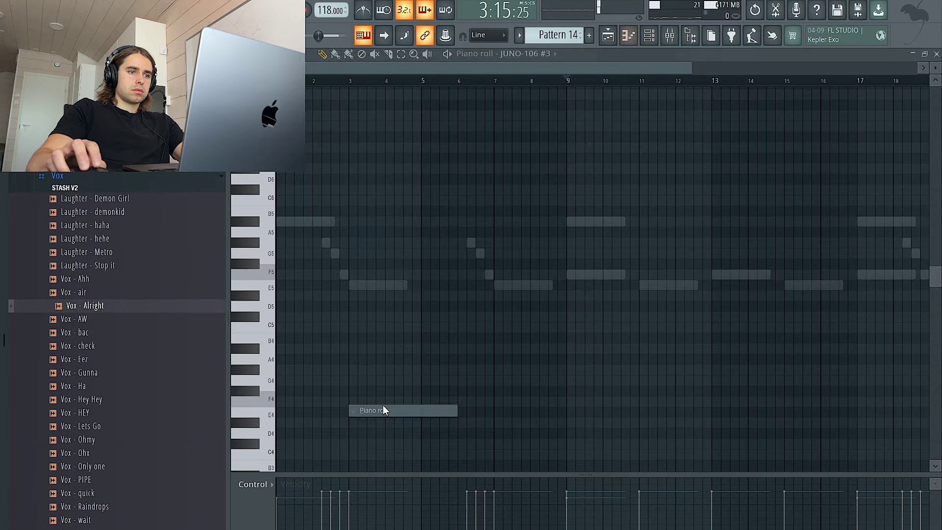
pyautogui.moveTo(274, 281); pyautogui.dragTo(176, 269)
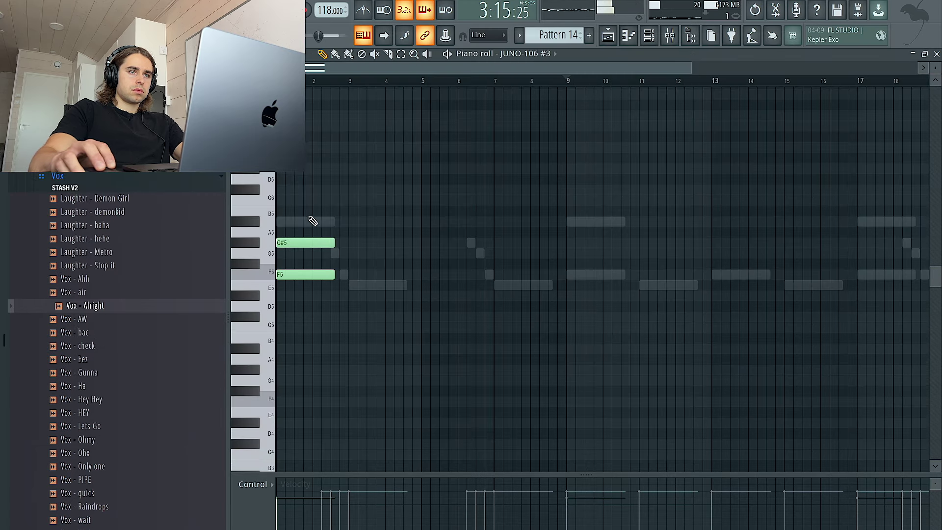
pyautogui.hotkey('ctrl', 'Down')
pyautogui.press('space')
pyautogui.moveTo(332, 301); pyautogui.dragTo(324, 407)
pyautogui.moveTo(334, 369); pyautogui.dragTo(328, 367)
pyautogui.moveTo(331, 402); pyautogui.dragTo(348, 401)
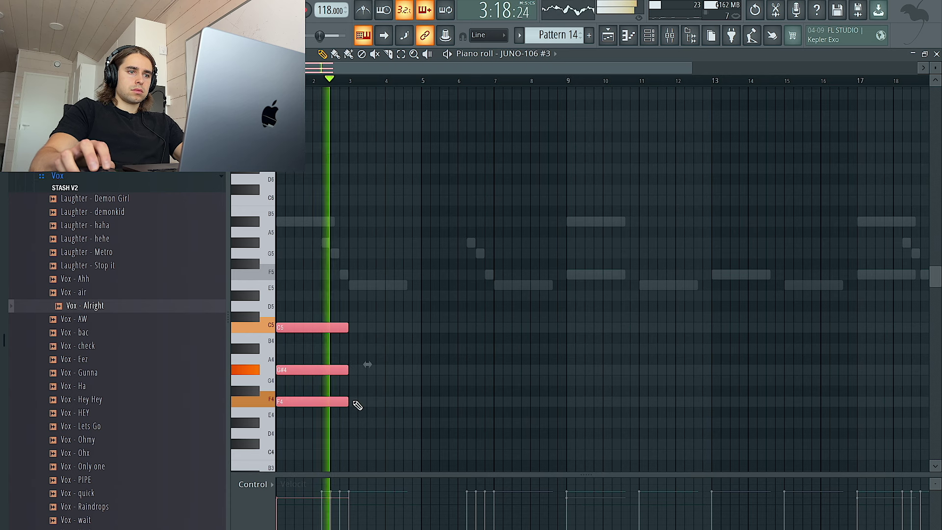
# - Add a second two-bar chord of E4, G4 and A#4 at bar 3
pyautogui.click(350, 414)
pyautogui.click(349, 380)
pyautogui.click(350, 348)
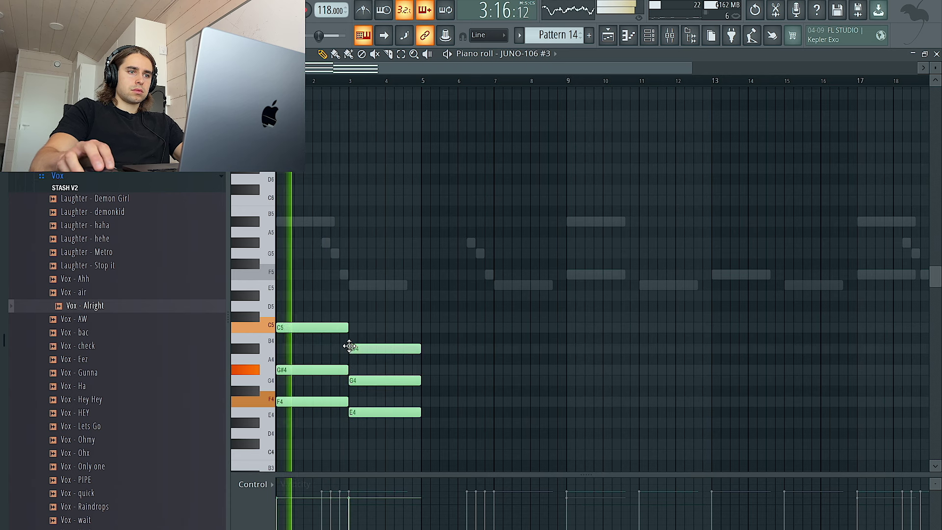
# - Raise both strings chords by an octave and repeat them through bar 32
pyautogui.hotkey('ctrl', 'a')
pyautogui.hotkey('ctrl', 'Up')
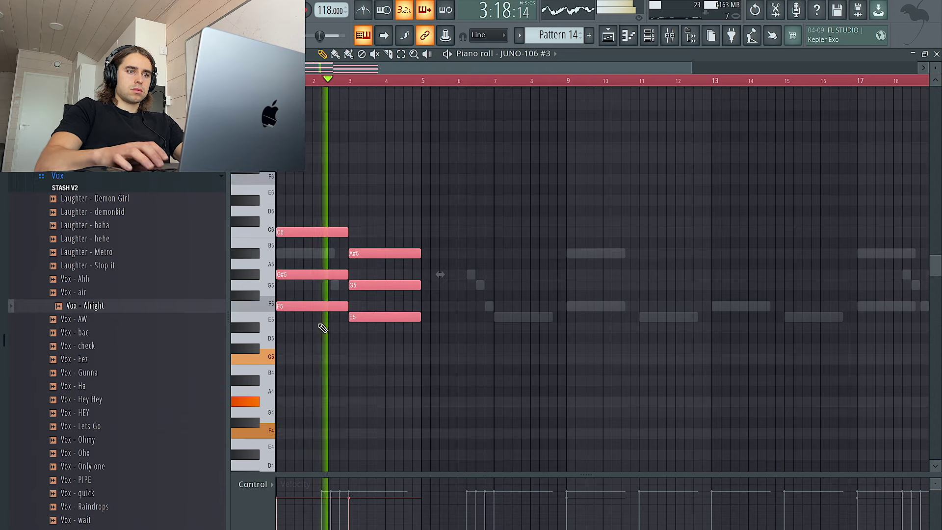
pyautogui.hotkey('ctrl', 'd')
pyautogui.hotkey('ctrl', 'b')
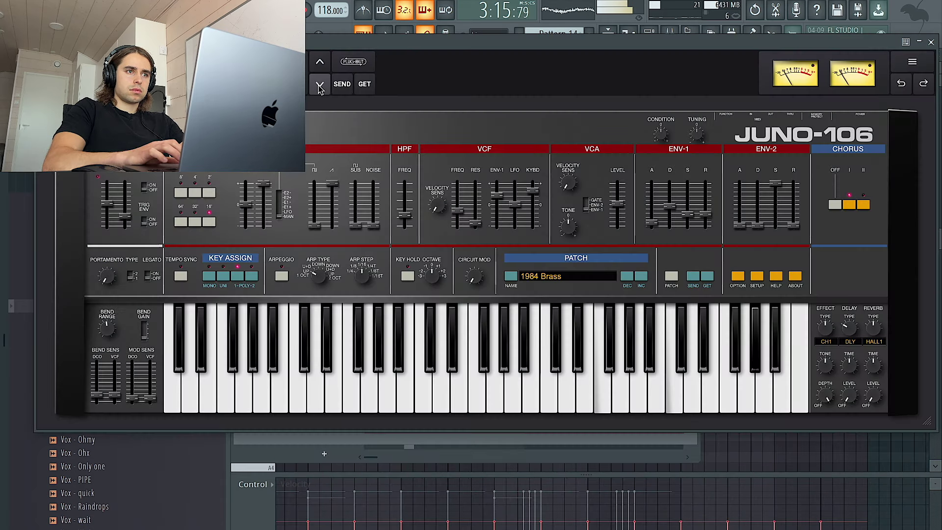
# - Return JUNO-106 #3 to the 1984 Strings I patch and move the chords' G#6 and G6 notes down an octave
pyautogui.click(319, 87)
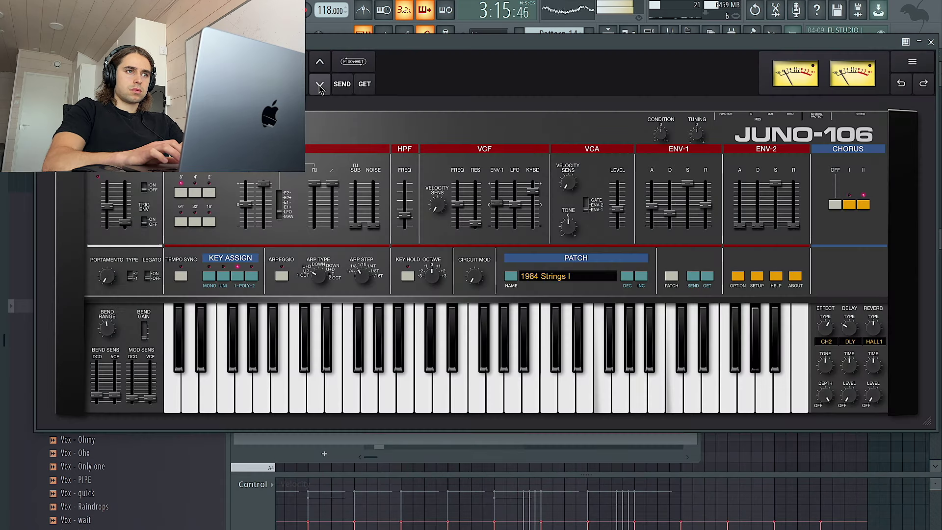
pyautogui.click(931, 42)
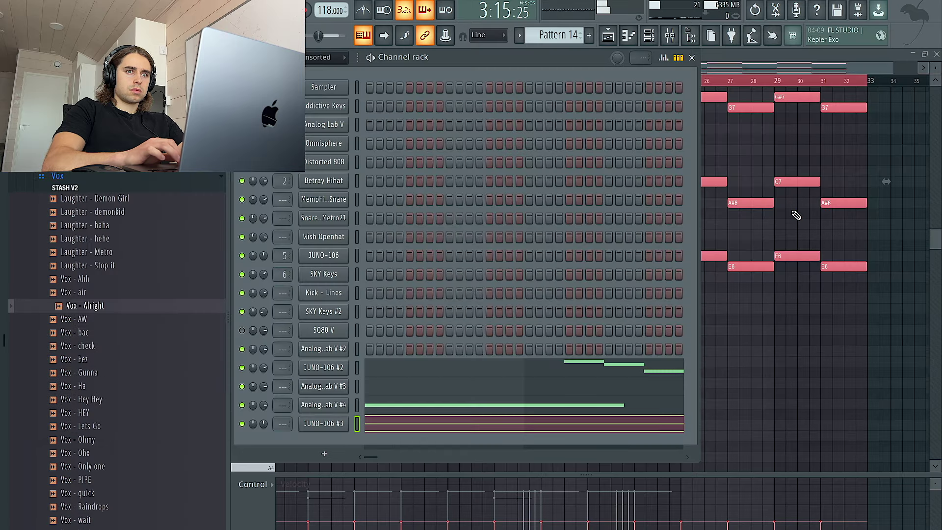
pyautogui.click(795, 214)
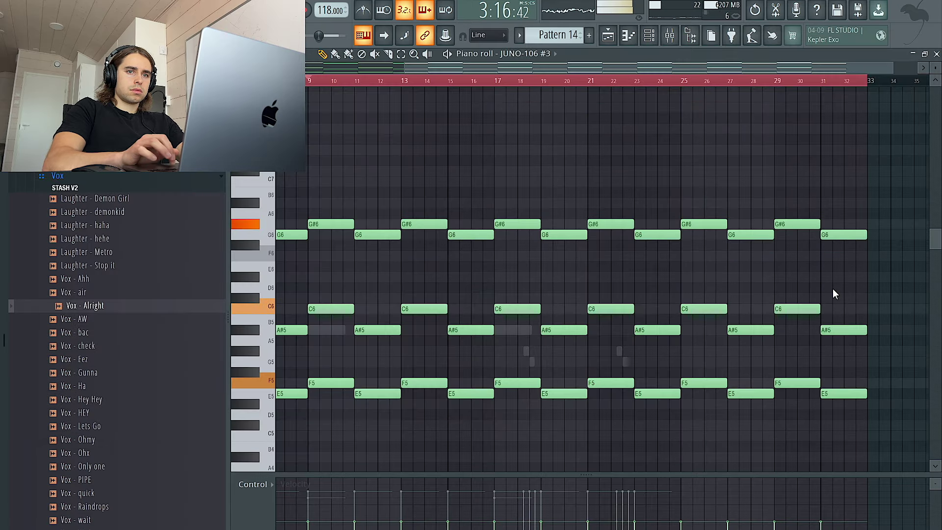
pyautogui.moveTo(873, 268); pyautogui.dragTo(311, 147)
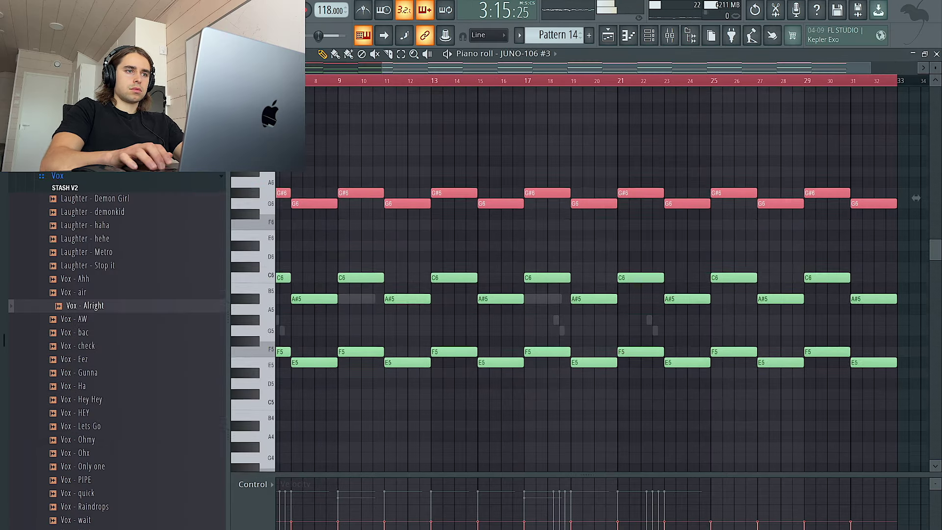
pyautogui.hotkey('ctrl', 'Down')
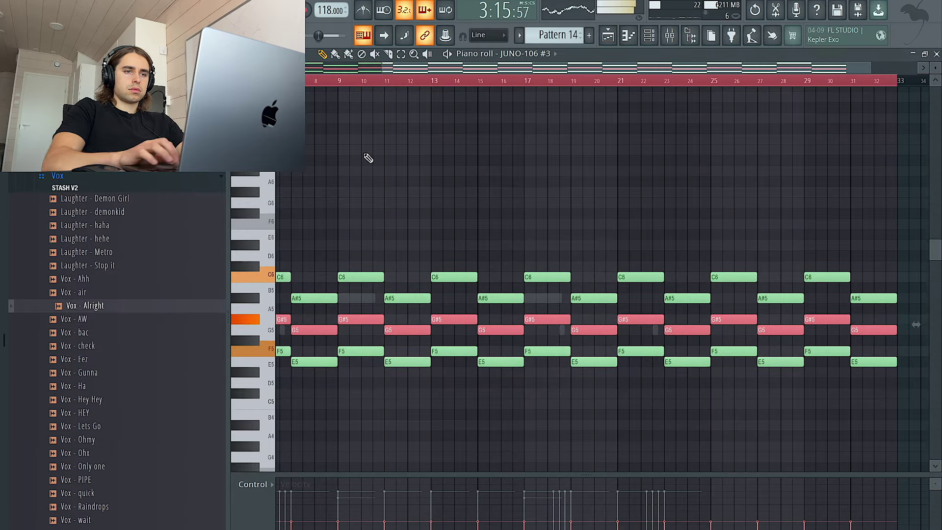
# - Try lowering the F5 and E5 chord notes of the first eight bars by an octave
pyautogui.scroll(-2, 368, 158)
pyautogui.hotkey('ctrl', 'a')
pyautogui.click(290, 349)
pyautogui.hotkey('ctrl', 'Down')
pyautogui.click(336, 340)
pyautogui.hotkey('ctrl', 'Down')
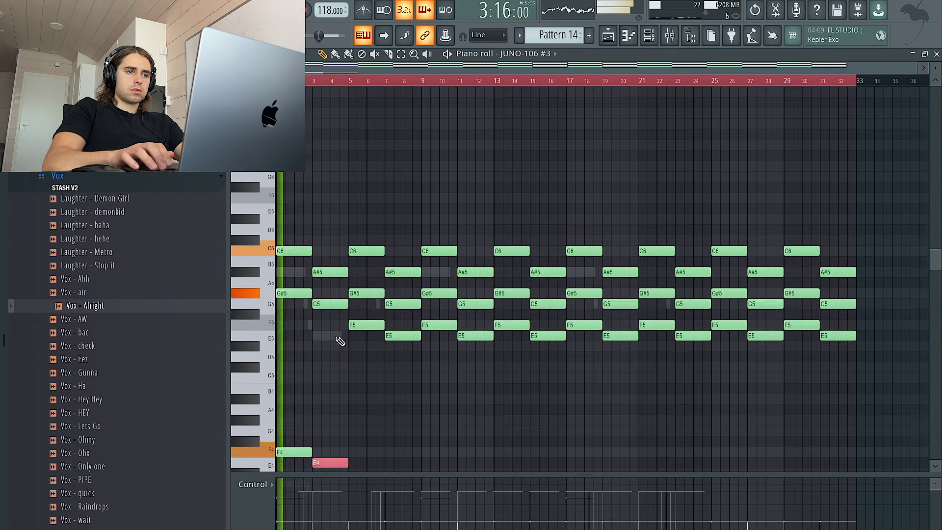
pyautogui.moveTo(361, 323); pyautogui.dragTo(398, 335)
pyautogui.hotkey('ctrl', 'Down')
pyautogui.hotkey('ctrl', 'd')
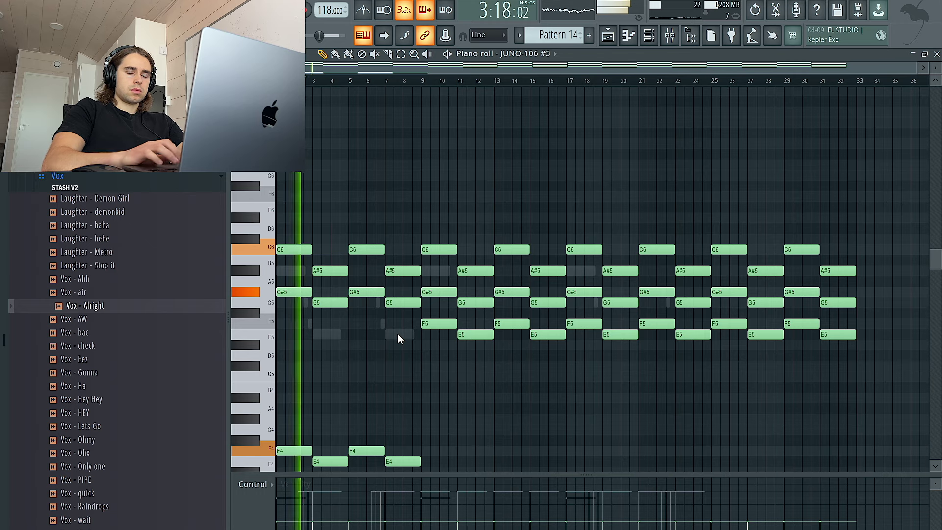
# - Move the lowered F4 and E4 notes back up an octave
pyautogui.scroll(-2, 402, 338)
pyautogui.moveTo(466, 358); pyautogui.dragTo(284, 448)
pyautogui.hotkey('ctrl', 'Up')
pyautogui.hotkey('ctrl', 'a')
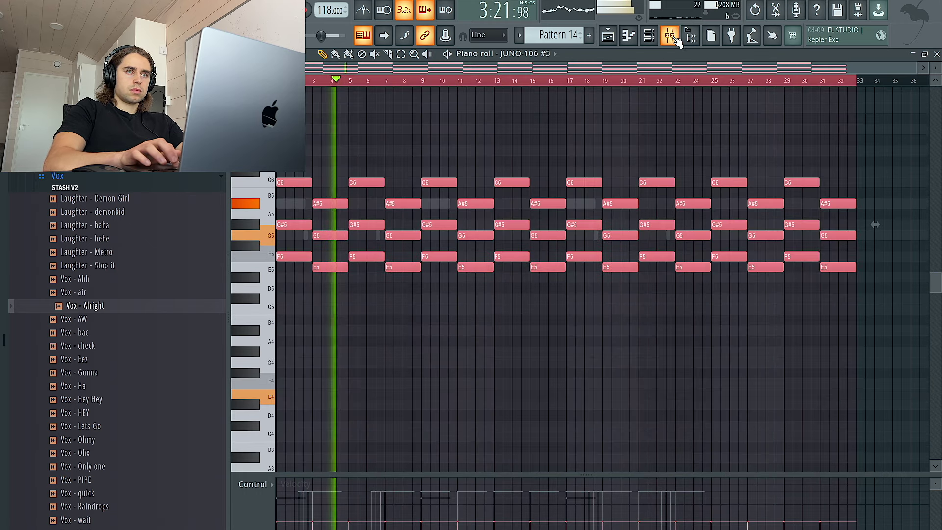
# - Adjust the JUNO-106 #3 channel volume and delete its chord notes at the end of the pattern
pyautogui.press('F6')
pyautogui.moveTo(264, 424); pyautogui.dragTo(264, 418)
pyautogui.click(615, 34)
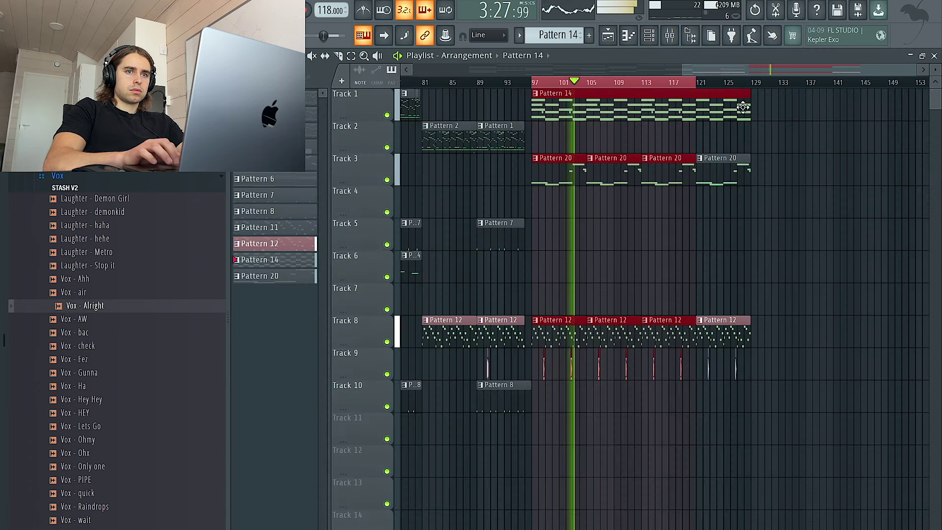
pyautogui.click(638, 38)
pyautogui.moveTo(893, 326); pyautogui.dragTo(729, 148)
pyautogui.press('Delete')
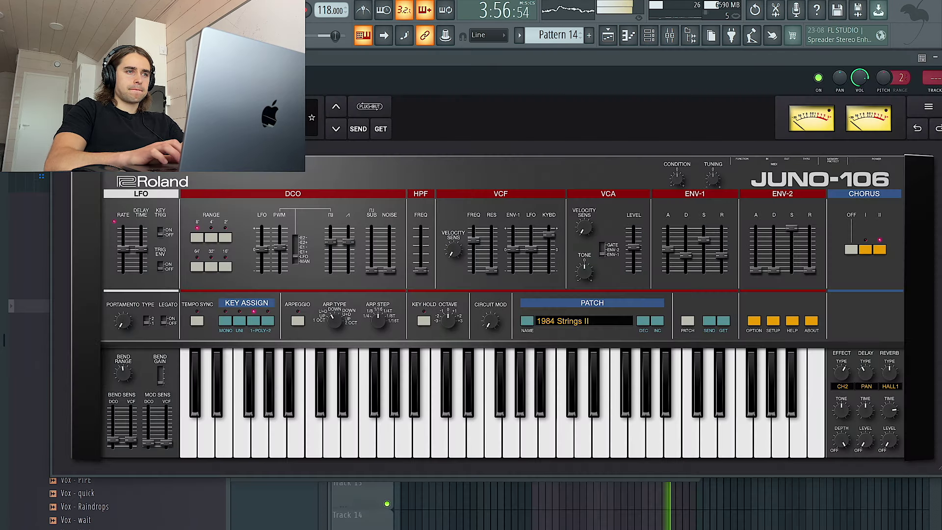
# - Load the LD 80s Lead patch on JUNO-106 #4, comparing it with BR Juno P-Saws and PD Juno Warm Pad
pyautogui.click(164, 129)
pyautogui.moveTo(196, 143)
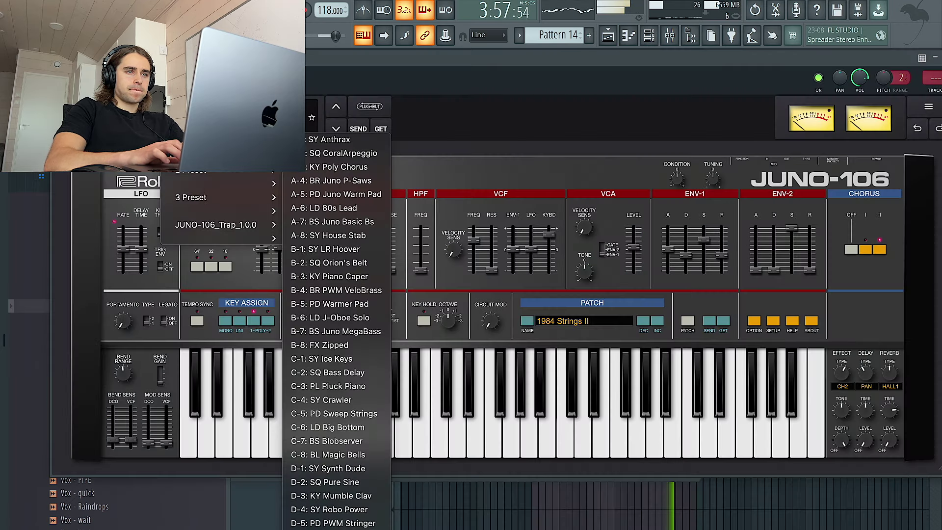
pyautogui.click(340, 181)
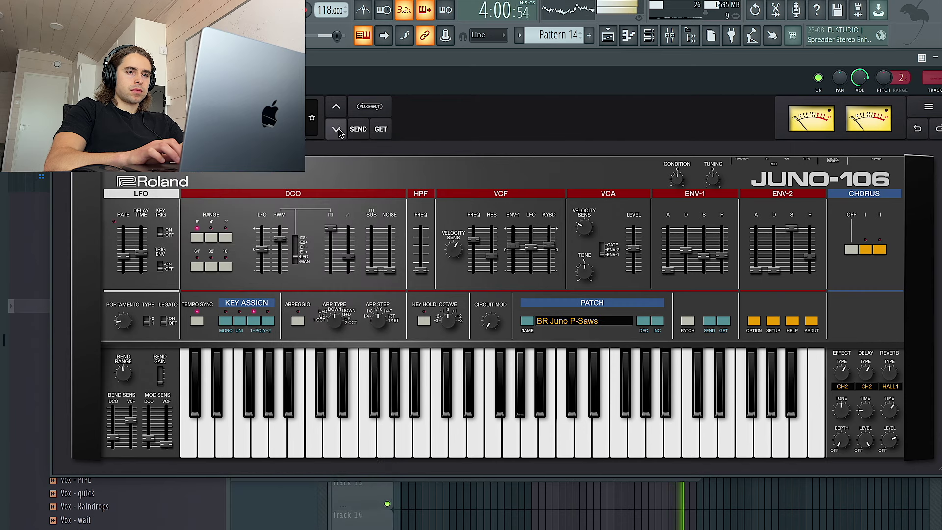
pyautogui.click(337, 130)
pyautogui.click(336, 107)
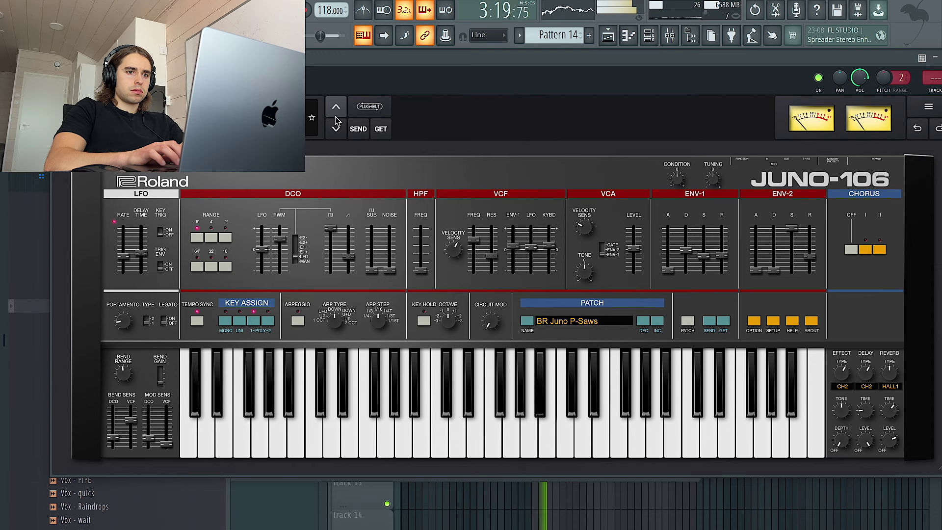
pyautogui.click(335, 130)
pyautogui.click(335, 130)
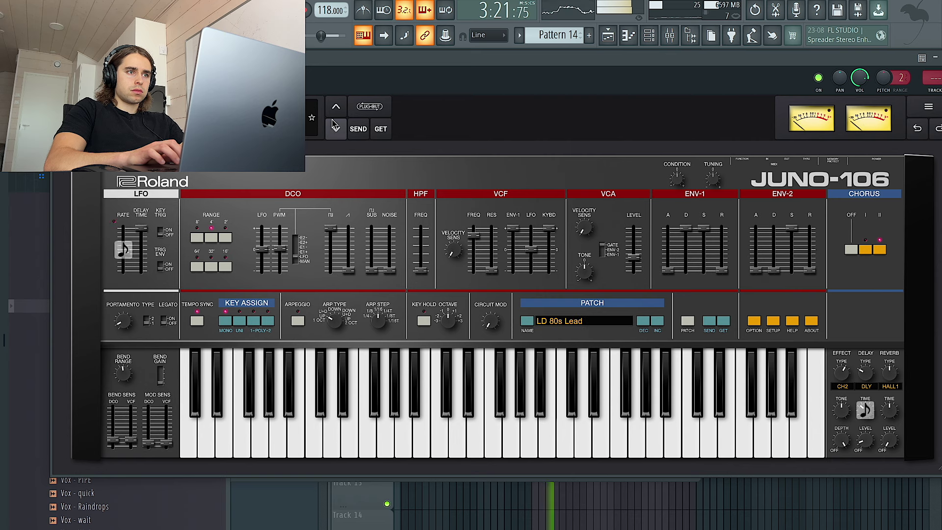
pyautogui.click(336, 107)
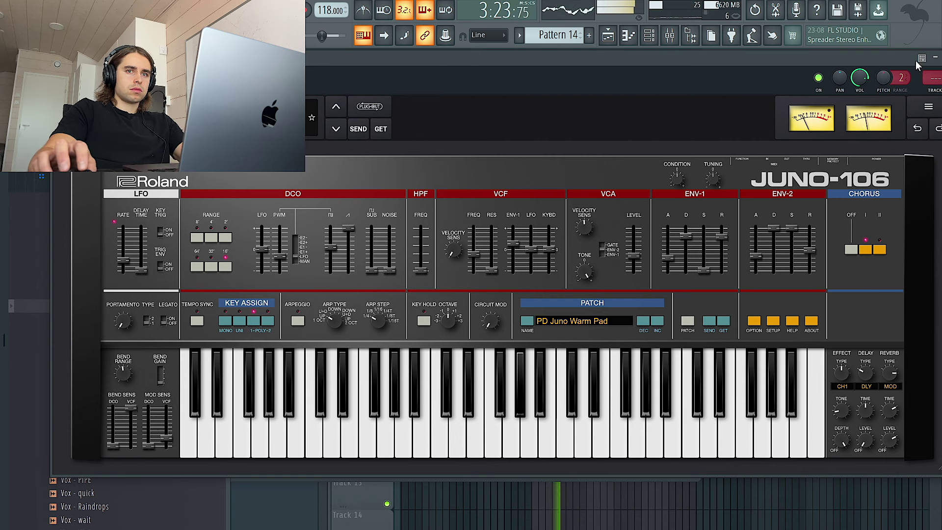
pyautogui.click(336, 130)
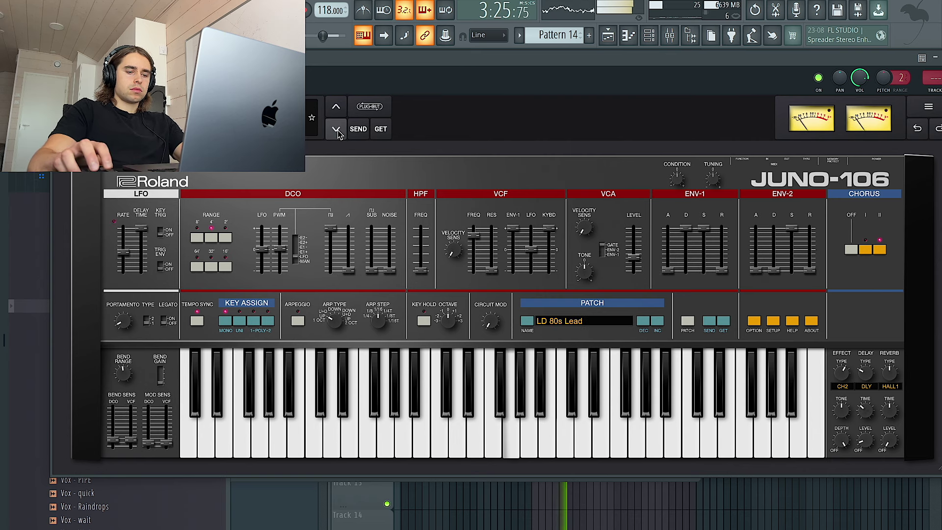
pyautogui.moveTo(784, 60); pyautogui.dragTo(551, 85)
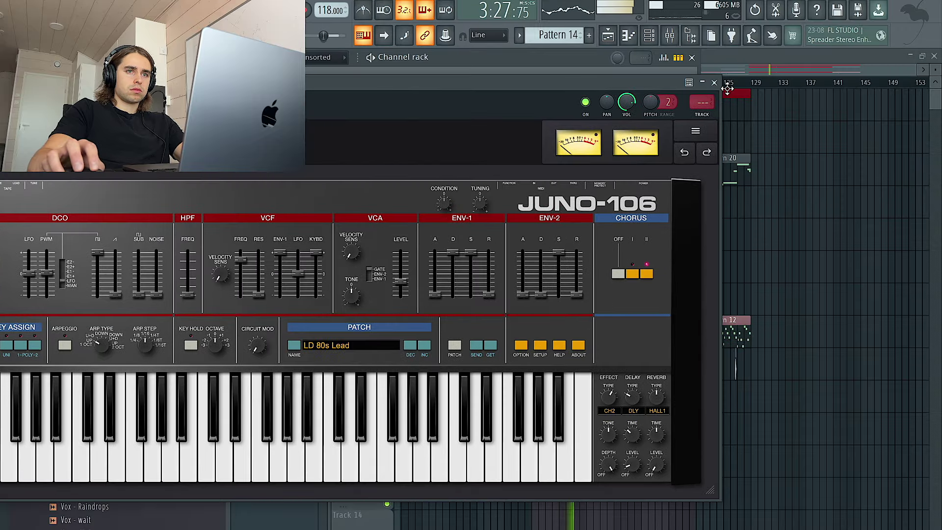
pyautogui.click(715, 83)
# - Write a fast descending run from F6 to G5 at bar 9 for JUNO-106 #4, ending on a one-bar F5, and audition it
pyautogui.rightClick(337, 447)
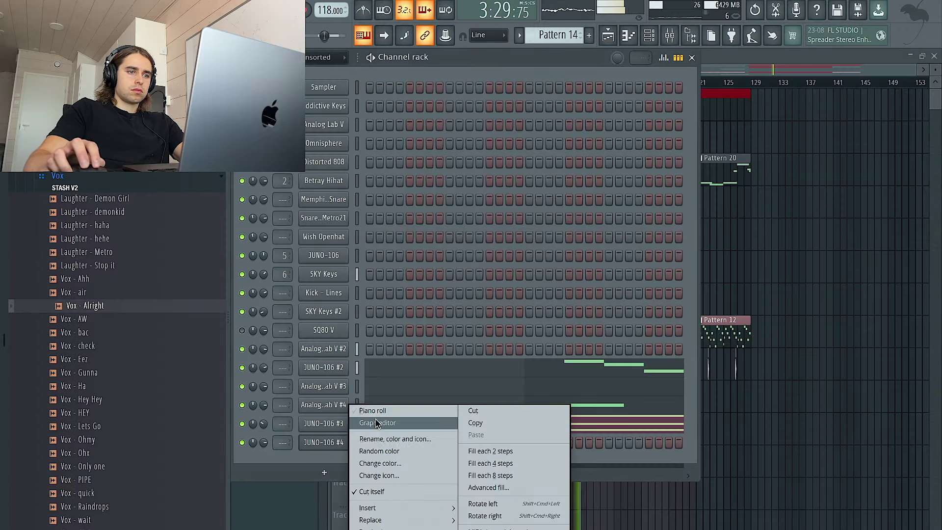
pyautogui.click(383, 438)
pyautogui.click(432, 150)
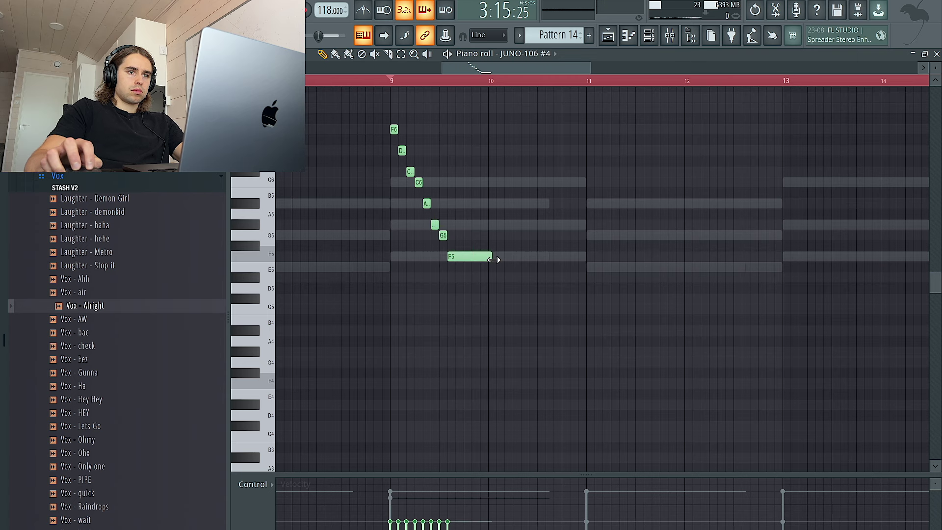
pyautogui.moveTo(488, 259); pyautogui.dragTo(545, 258)
pyautogui.press('space')
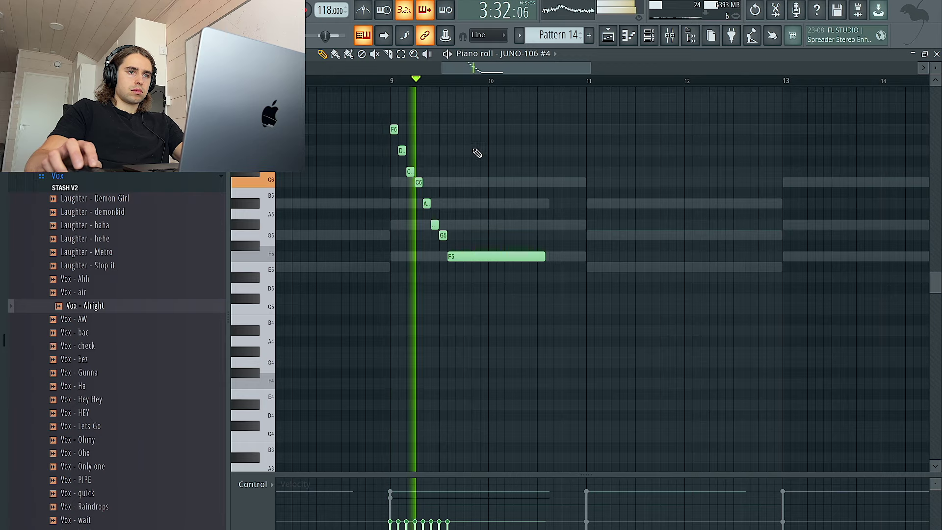
pyautogui.press('space')
pyautogui.scroll(-4, 444, 134)
pyautogui.click(350, 81)
pyautogui.press('space')
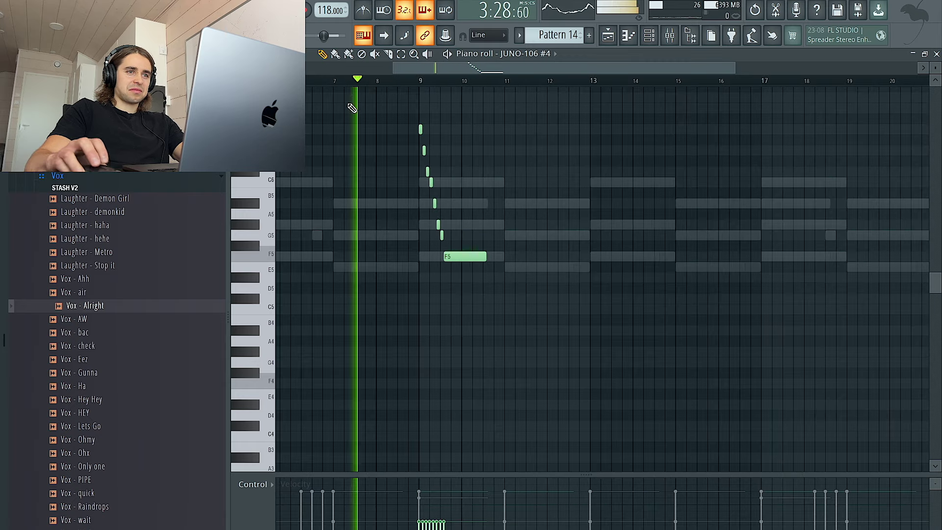
# - Delete the long F5 and duplicate the descending run directly after itself
pyautogui.scroll(5, 361, 108)
pyautogui.moveTo(634, 228); pyautogui.dragTo(518, 124)
pyautogui.rightClick(651, 256)
pyautogui.moveTo(677, 293); pyautogui.dragTo(515, 113)
pyautogui.hotkey('ctrl', 'b')
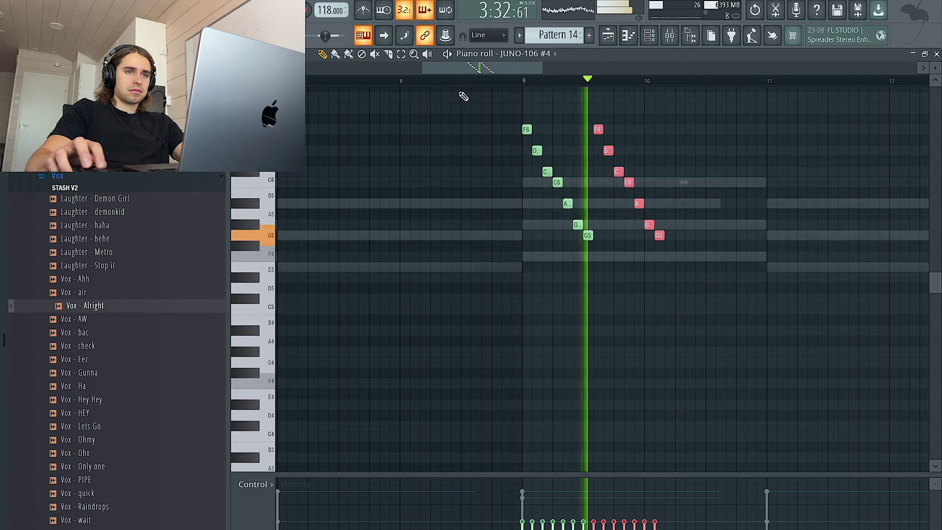
# - Shorten both runs to six notes by removing their G5s, close the gap, and repeat them to fill bars 9 and 10
pyautogui.moveTo(460, 72); pyautogui.dragTo(476, 73)
pyautogui.press('space')
pyautogui.rightClick(496, 236)
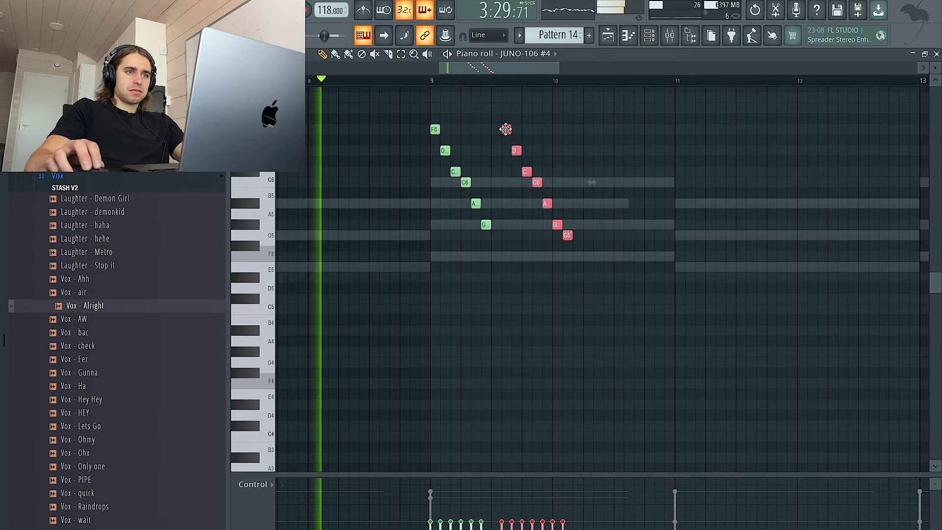
pyautogui.moveTo(505, 130); pyautogui.dragTo(496, 130)
pyautogui.rightClick(558, 236)
pyautogui.moveTo(643, 273); pyautogui.dragTo(341, 106)
pyautogui.hotkey('ctrl', 'b')
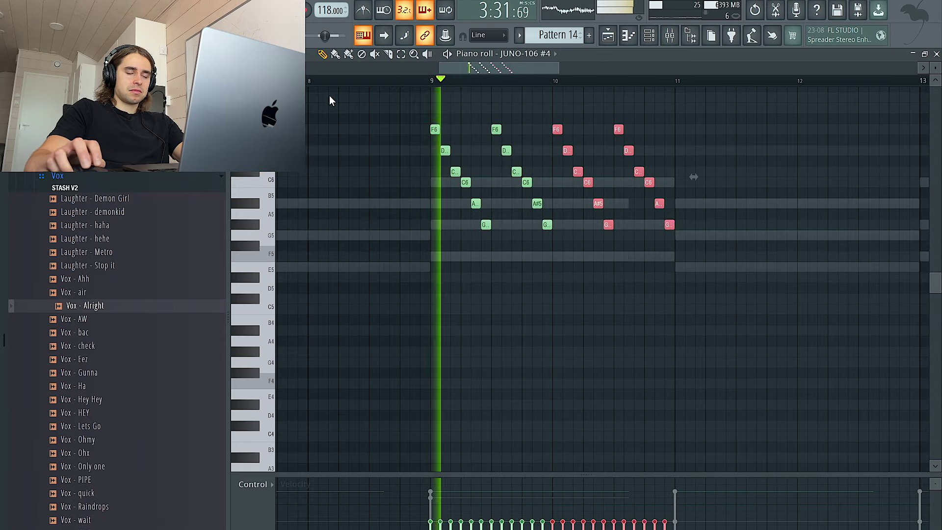
# - Repeat the run through bars 11 and 12, changing its notes to E6, C6, A#5, G#5, G5 and E5
pyautogui.scroll(-4, 334, 87)
pyautogui.hotkey('ctrl', 'b')
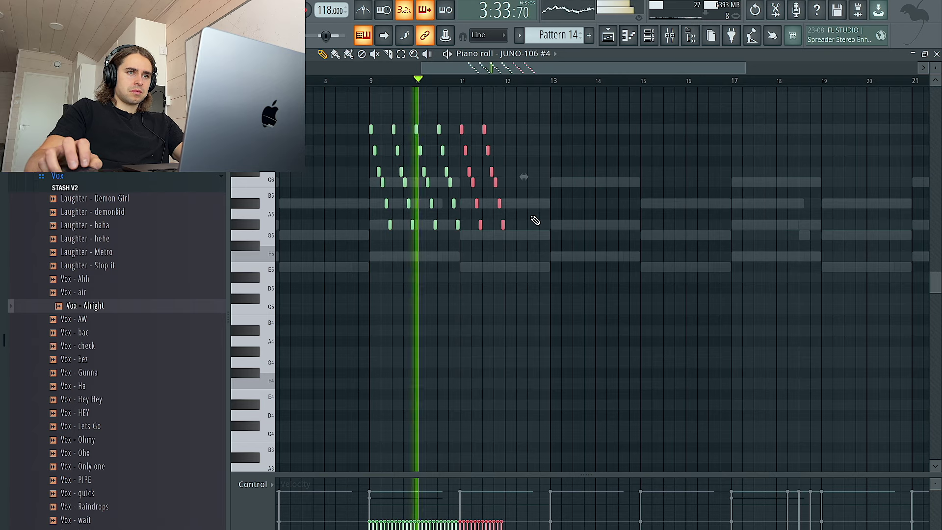
pyautogui.hotkey('ctrl', 'b')
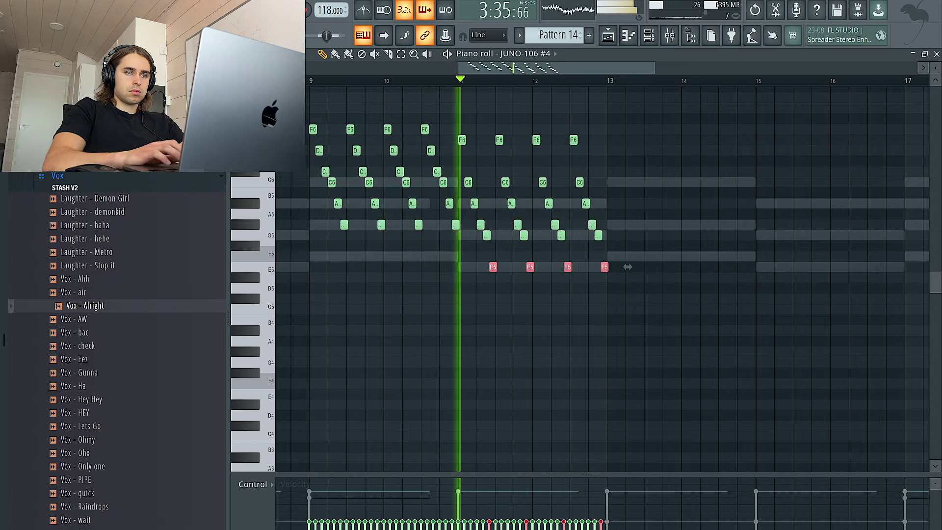
pyautogui.rightClick(506, 315)
# - Duplicate the four-bar arpeggio from bars 9–12 into bars 13–16
pyautogui.moveTo(723, 312); pyautogui.dragTo(271, 113)
pyautogui.hotkey('ctrl', 'b')
pyautogui.scroll(-3, 664, 236)
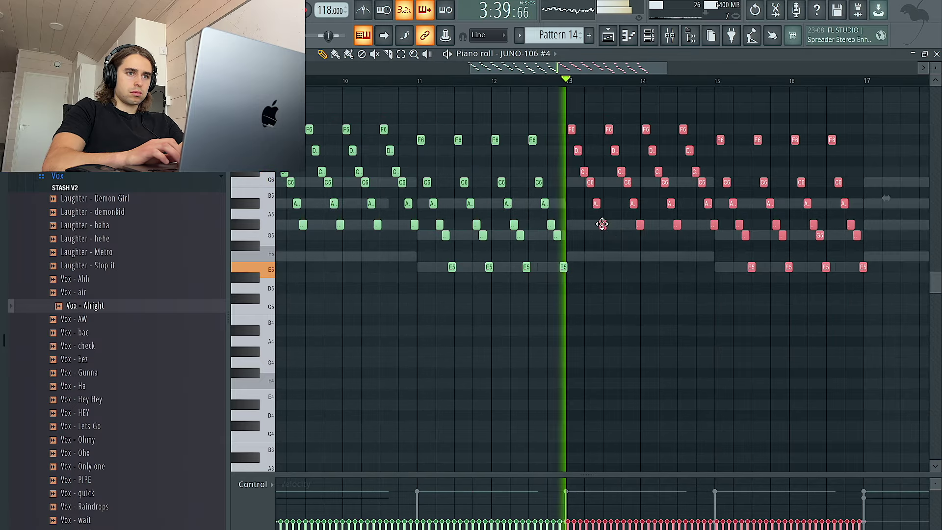
pyautogui.scroll(5, 606, 281)
pyautogui.hotkey('ctrl', 'z')
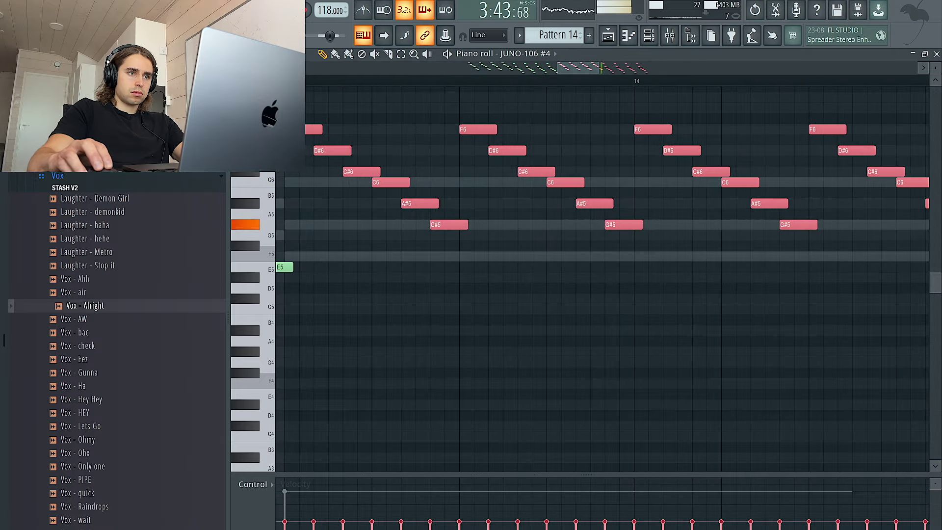
# - Add a long F4 note of nearly four bars starting at bar 17
pyautogui.scroll(-4, 361, 162)
pyautogui.keyDown('ctrl'); pyautogui.click(363, 163); pyautogui.keyUp('ctrl')
pyautogui.moveTo(703, 336); pyautogui.dragTo(583, 113)
pyautogui.keyDown('ctrl'); pyautogui.click(651, 180); pyautogui.keyUp('ctrl')
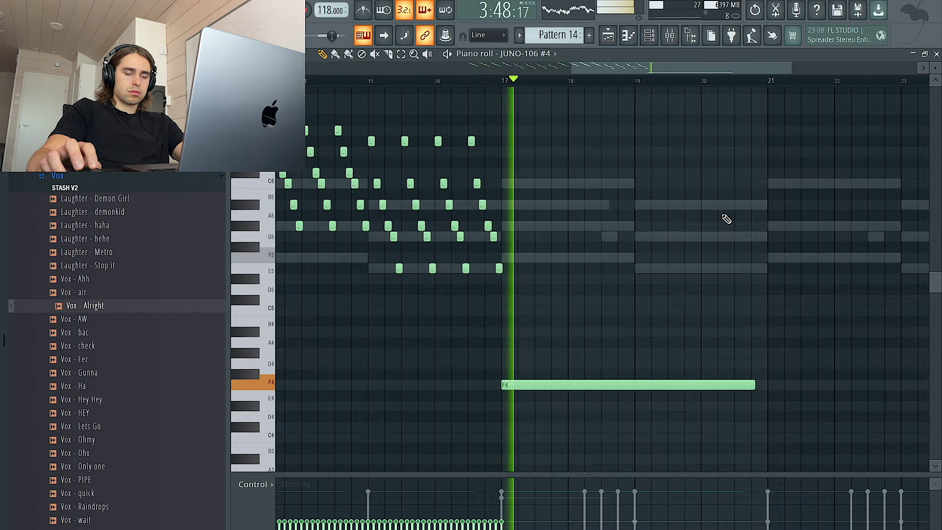
# - Add four staggered long notes, G4, G#4, A#4 and C5, rising after the F4 across bars 18 and 19
pyautogui.moveTo(745, 226); pyautogui.dragTo(730, 227)
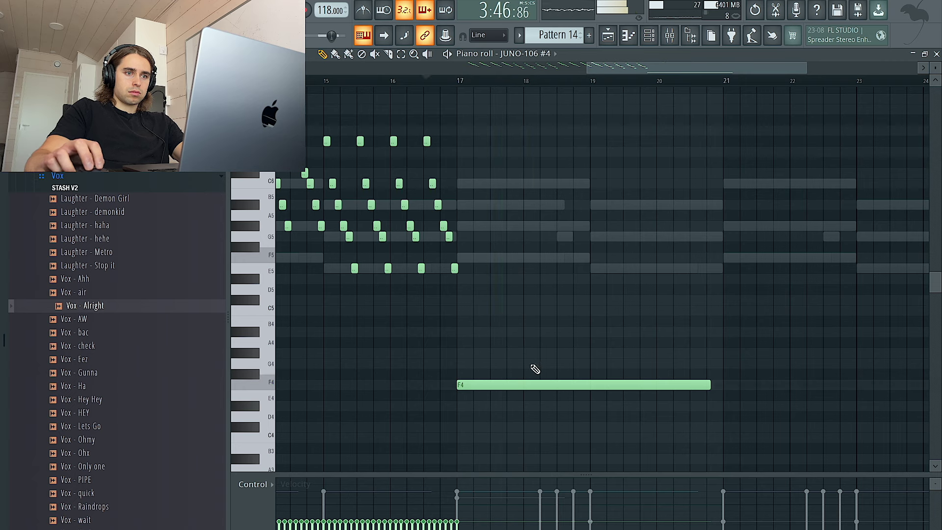
pyautogui.press('space')
pyautogui.click(524, 364)
pyautogui.click(571, 353)
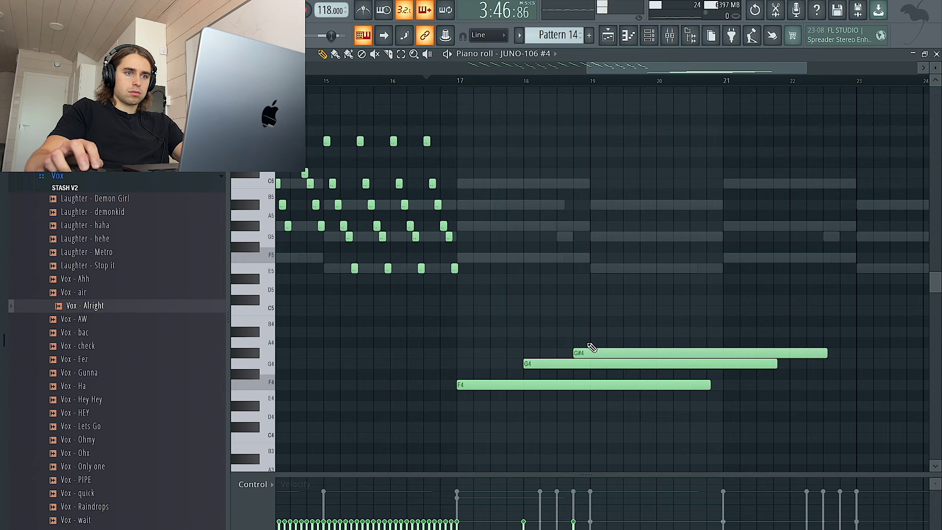
pyautogui.click(592, 331)
pyautogui.moveTo(590, 316); pyautogui.dragTo(621, 311)
# - Select the five long notes from F4 to C5 and apply legato so each ends where the next begins
pyautogui.press('space')
pyautogui.scroll(-4, 659, 300)
pyautogui.moveTo(678, 278); pyautogui.dragTo(679, 421)
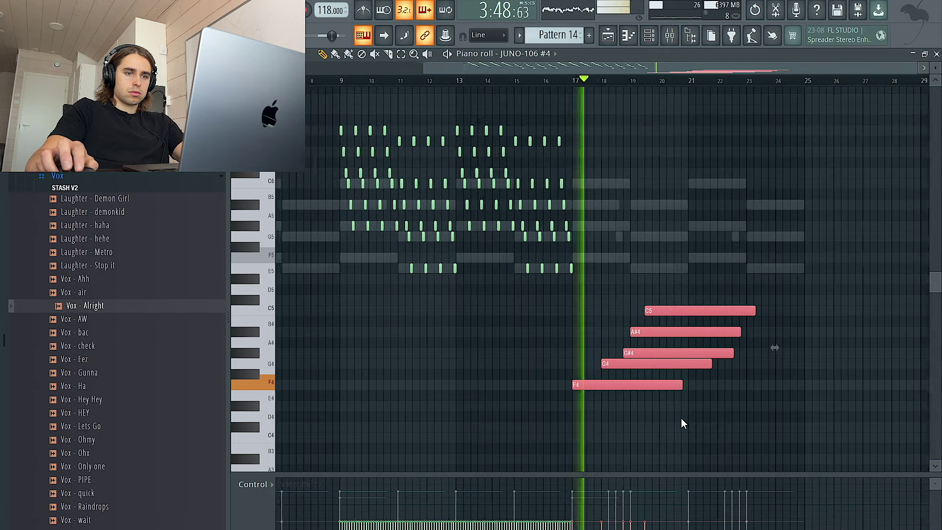
pyautogui.scroll(4, 701, 412)
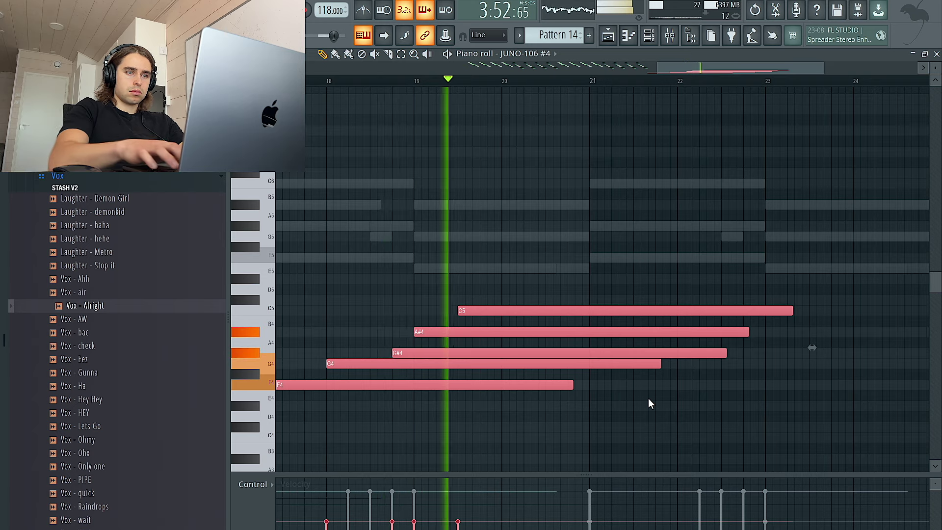
pyautogui.hotkey('ctrl', 'l')
pyautogui.scroll(-2, 499, 224)
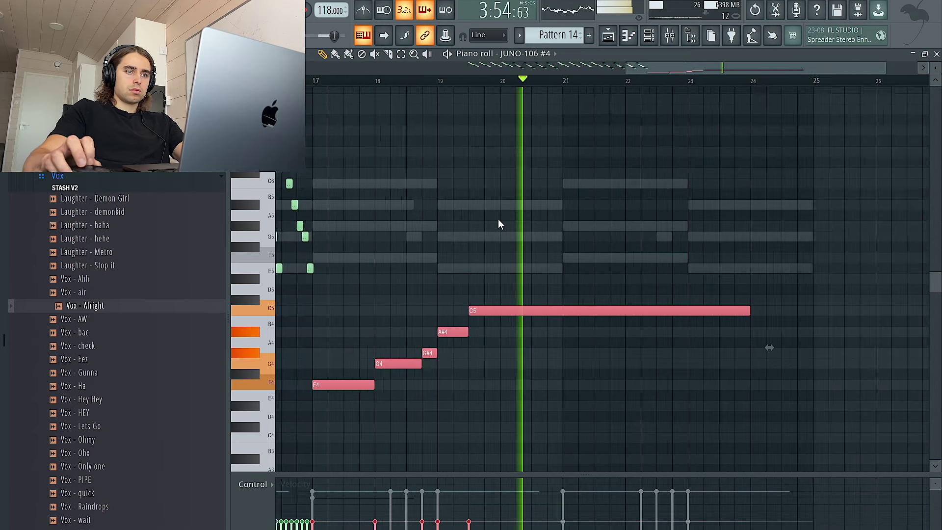
pyautogui.click(346, 82)
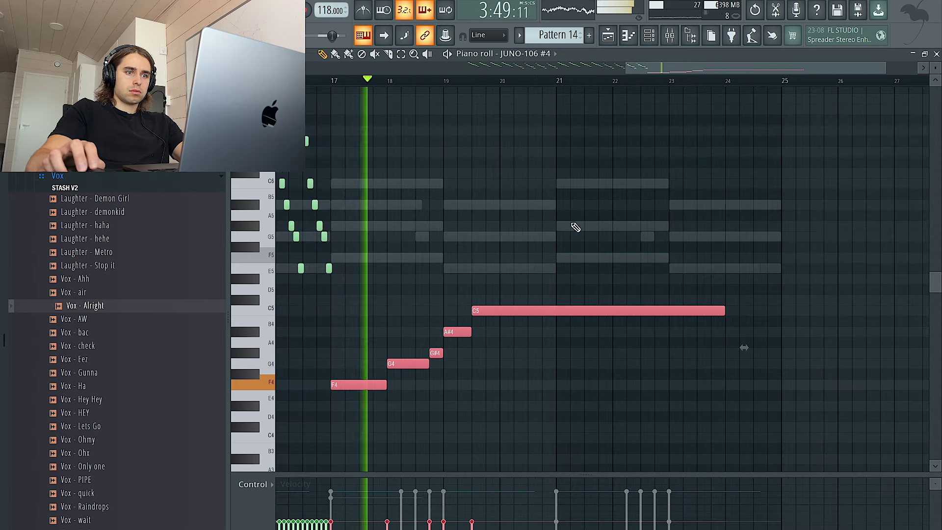
# - Extend the A#4 to fill bar 19 and replace the long C5 with a one-bar C5 at bar 20
pyautogui.rightClick(579, 311)
pyautogui.moveTo(470, 333); pyautogui.dragTo(500, 333)
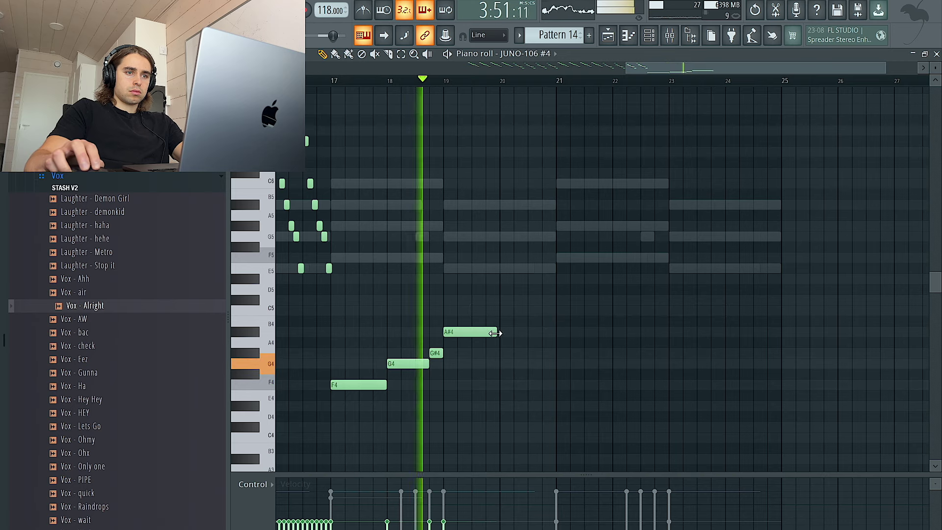
pyautogui.scroll(-2, 564, 338)
pyautogui.scroll(2, 595, 338)
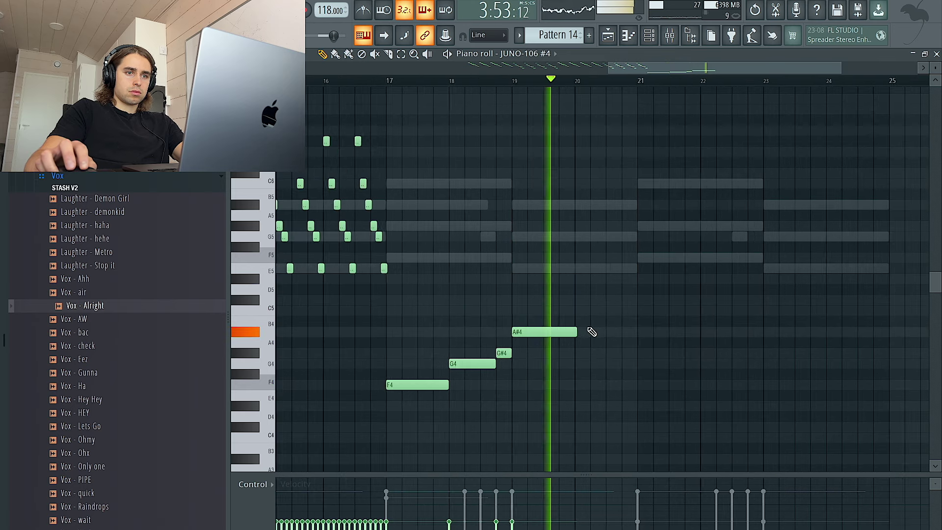
pyautogui.click(588, 311)
pyautogui.click(566, 331)
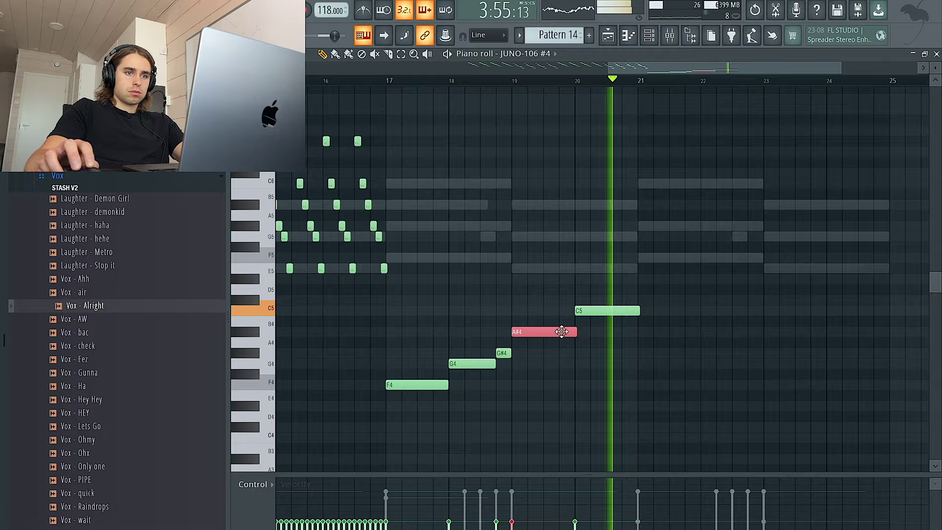
pyautogui.scroll(-2, 567, 332)
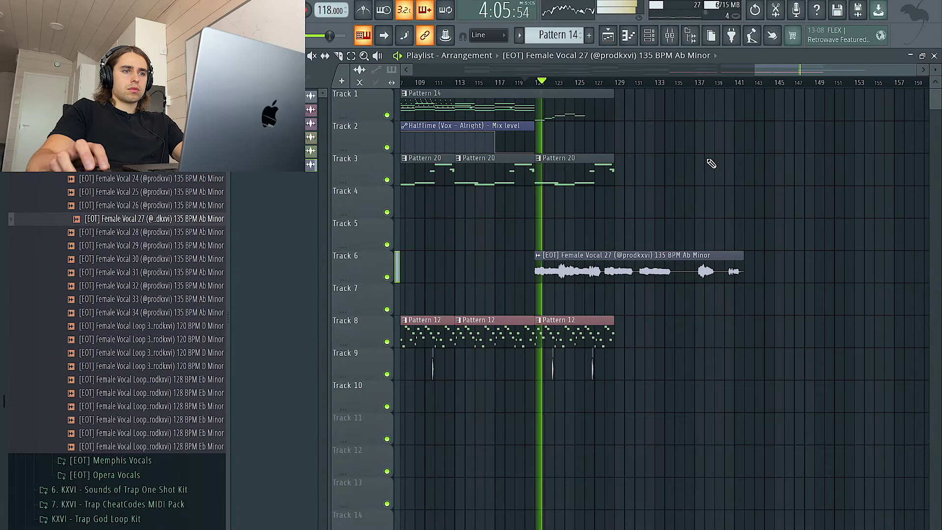
# - Open the Female Vocal 27 clip's channel settings and route the vocal to its own mixer track, insert 8
pyautogui.doubleClick(614, 262)
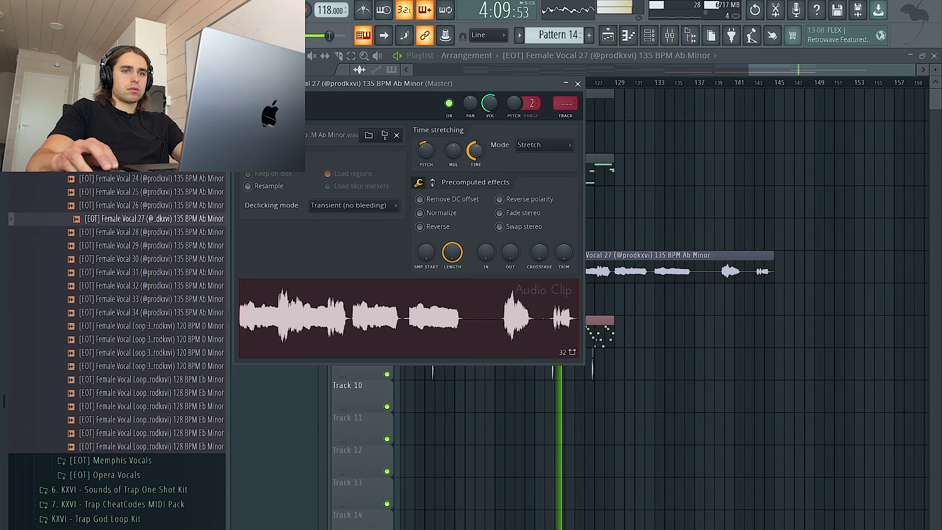
pyautogui.press('Escape')
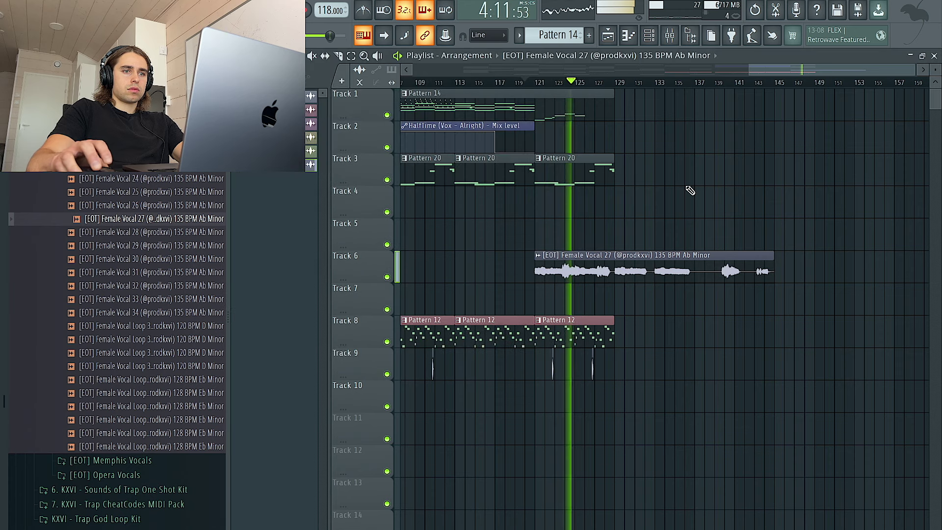
pyautogui.doubleClick(619, 266)
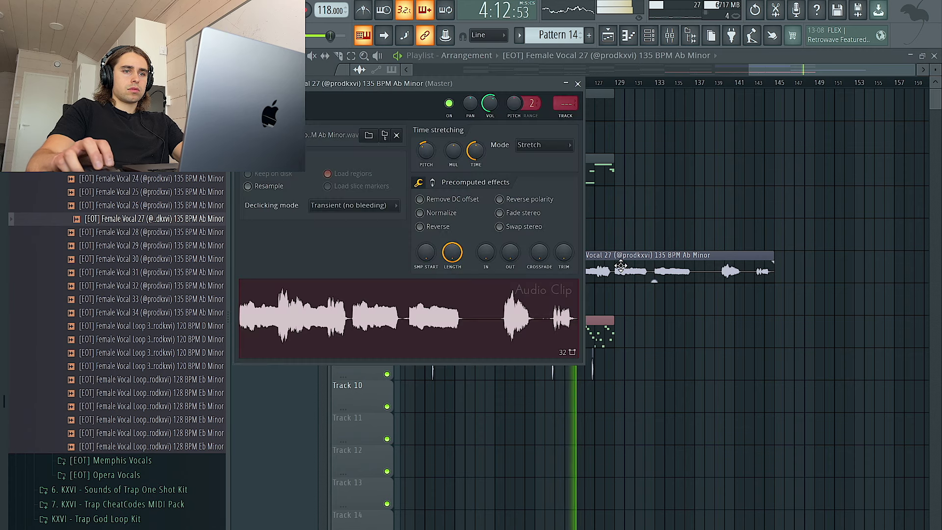
pyautogui.click(568, 112)
pyautogui.click(824, 196)
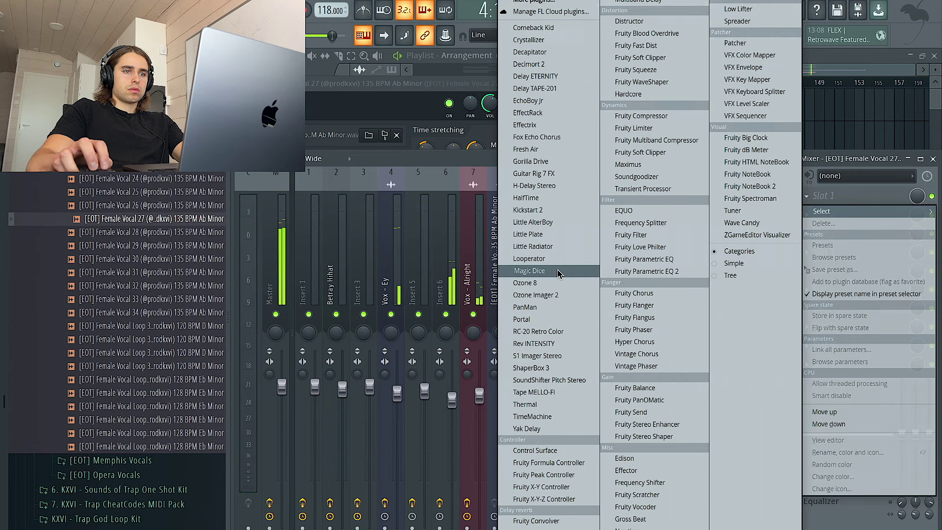
pyautogui.click(902, 116)
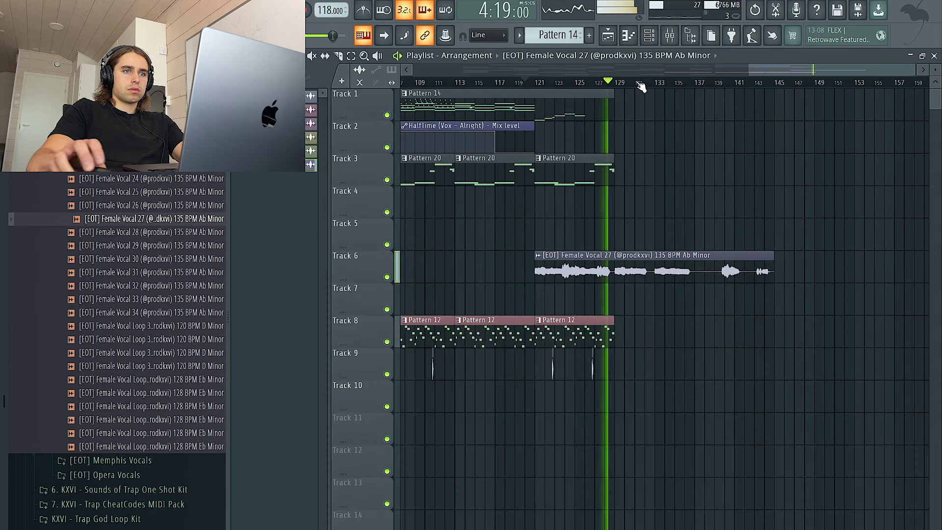
# - Load ShaperBox 3 into the second effect slot of the Female Vocal 27 mixer track
pyautogui.click(540, 84)
pyautogui.click(670, 36)
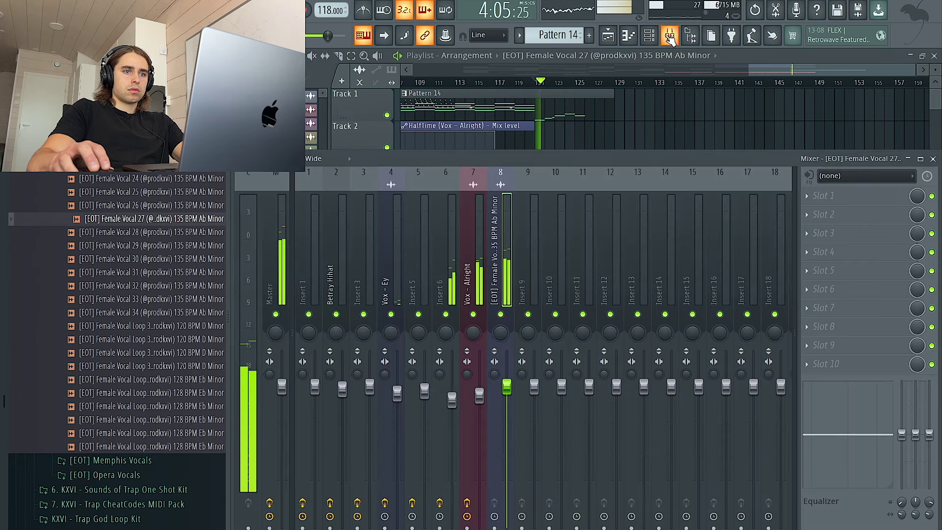
pyautogui.click(823, 221)
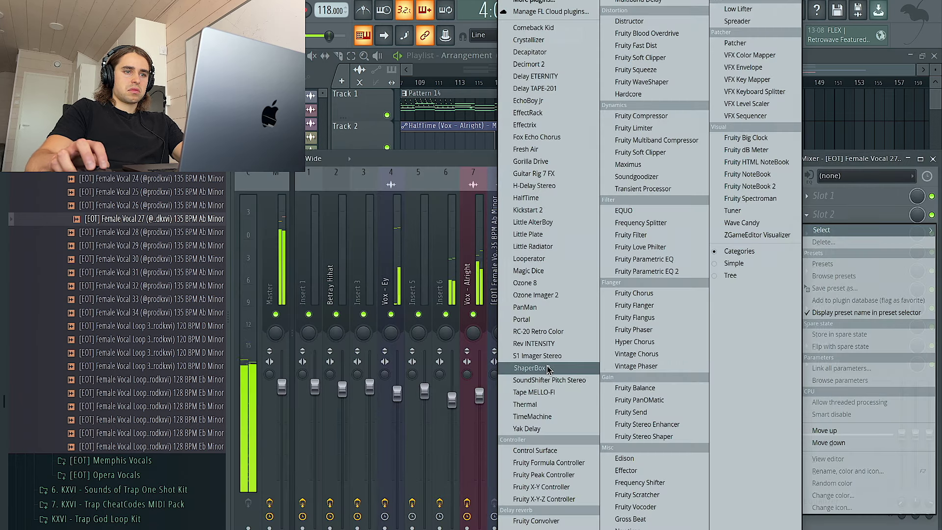
pyautogui.click(548, 369)
# - Load the Panning Verb preset from ShaperBox 3's Reverb category
pyautogui.click(343, 80)
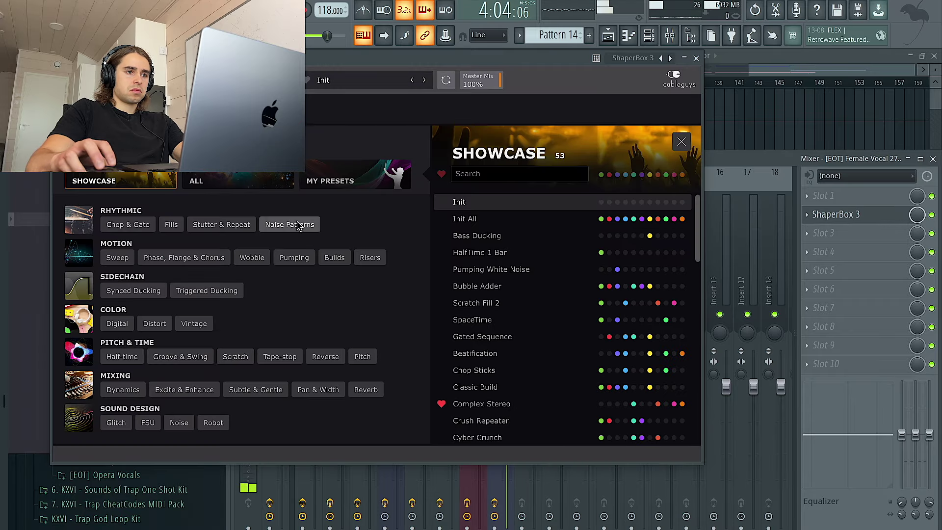
pyautogui.click(322, 394)
pyautogui.click(373, 390)
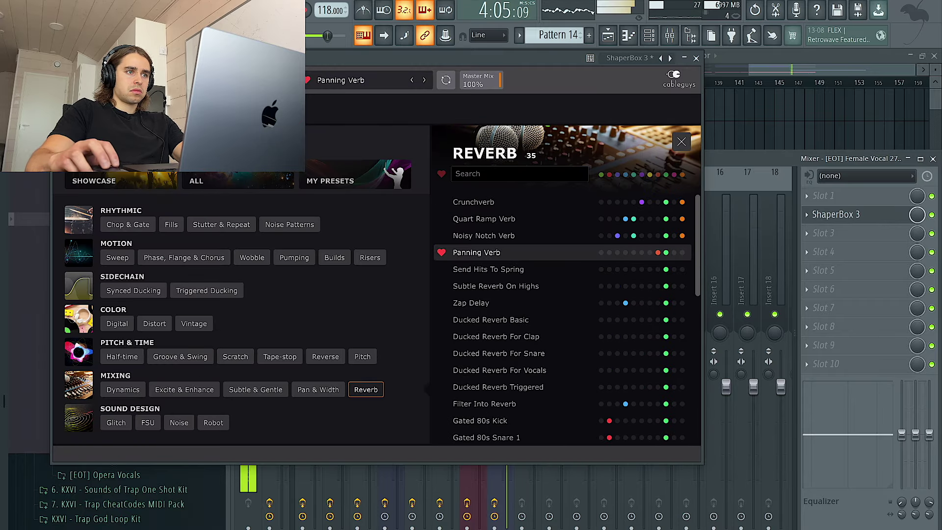
pyautogui.click(681, 142)
# - Set the vocal reverb's volume to 90% and its dry/wet mix to 79:100, and close the plugin window
pyautogui.moveTo(457, 157); pyautogui.dragTo(456, 149)
pyautogui.moveTo(671, 165); pyautogui.dragTo(671, 158)
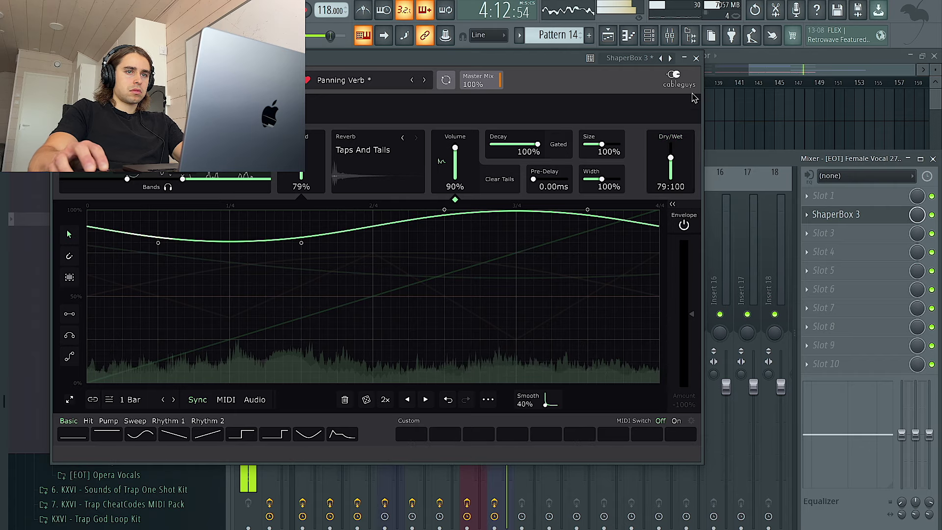
pyautogui.click(696, 59)
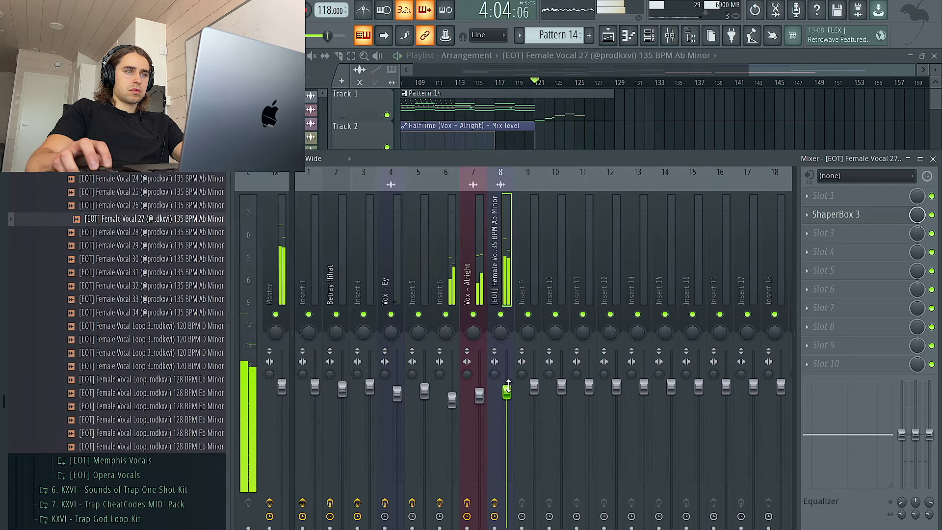
# - Extend Pattern 14's JUNO-106 #4 melody downward with G#4 and G4 in bar 30 and a two-bar E4 at bar 31
pyautogui.doubleClick(588, 109)
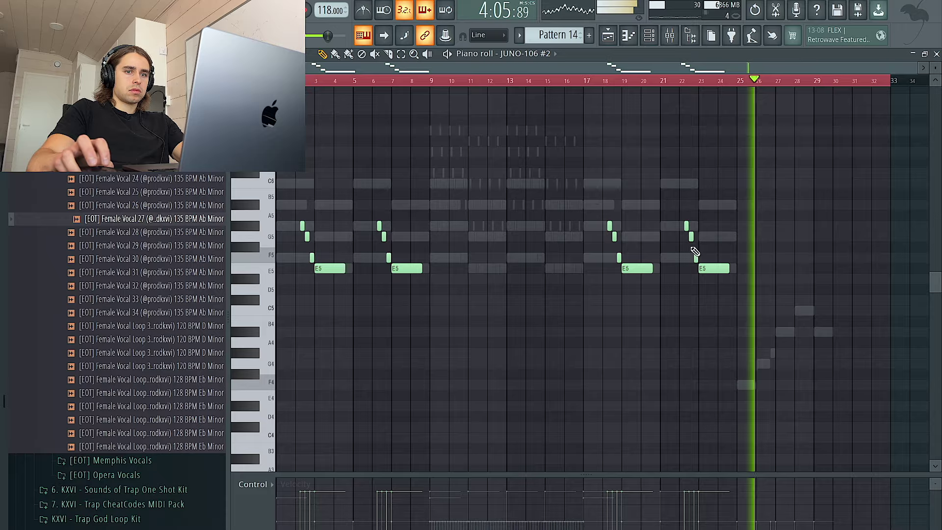
pyautogui.doubleClick(722, 311)
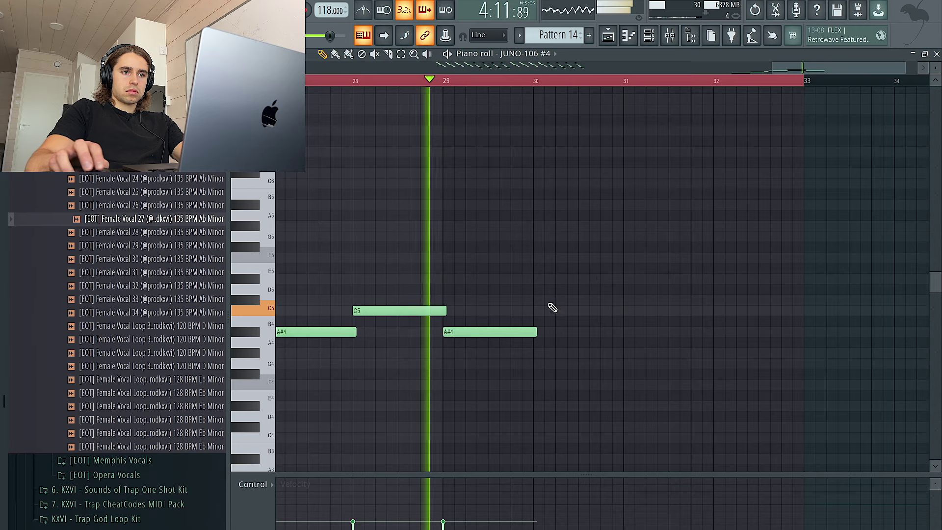
pyautogui.click(466, 353)
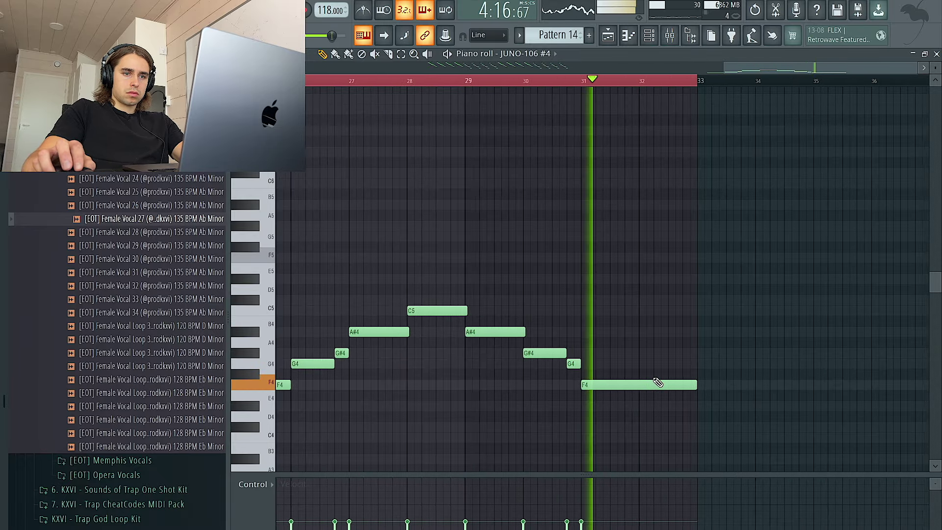
pyautogui.moveTo(608, 385); pyautogui.dragTo(606, 392)
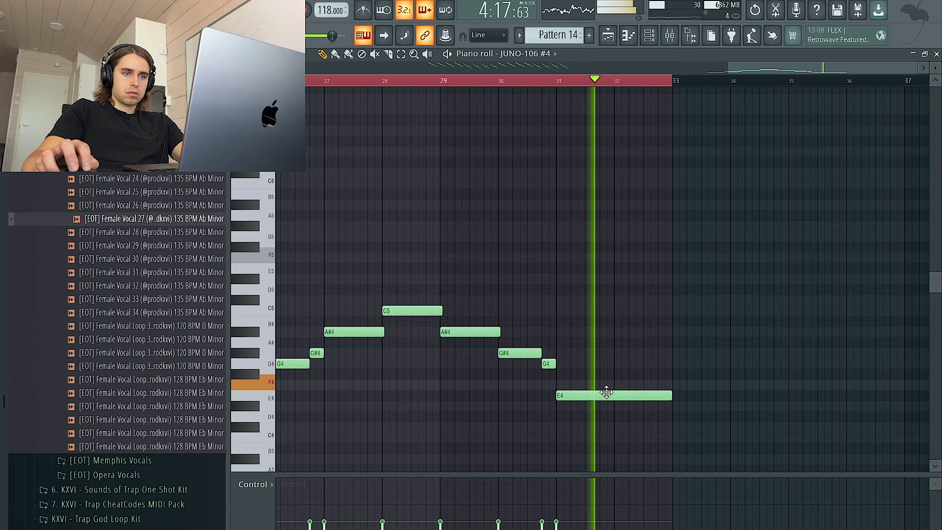
pyautogui.click(526, 82)
pyautogui.scroll(-4, 582, 228)
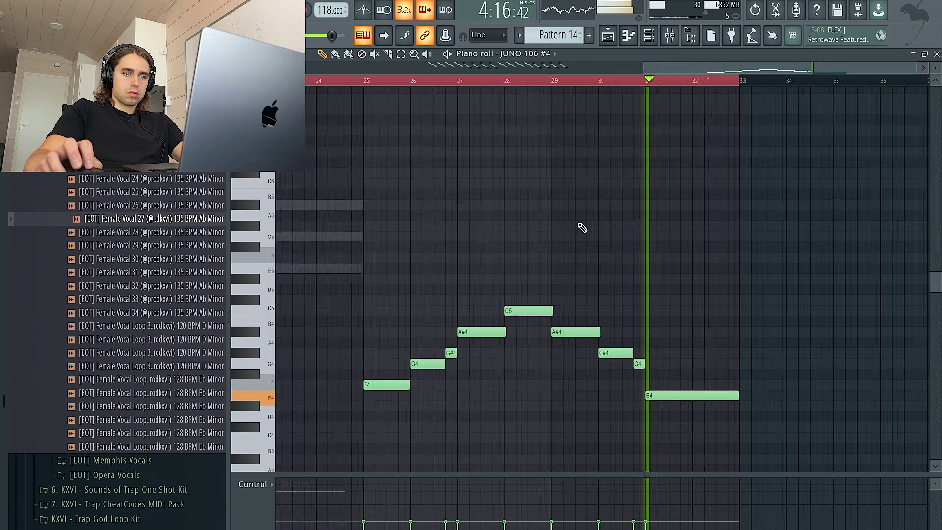
# - Look through the KXVI Elements of Trap phrase and vocal kits and delete the Female Vocal 27 #2 clip from Track 7
pyautogui.click(608, 36)
pyautogui.hscroll(3, 619, 188)
pyautogui.moveTo(574, 216); pyautogui.dragTo(462, 108)
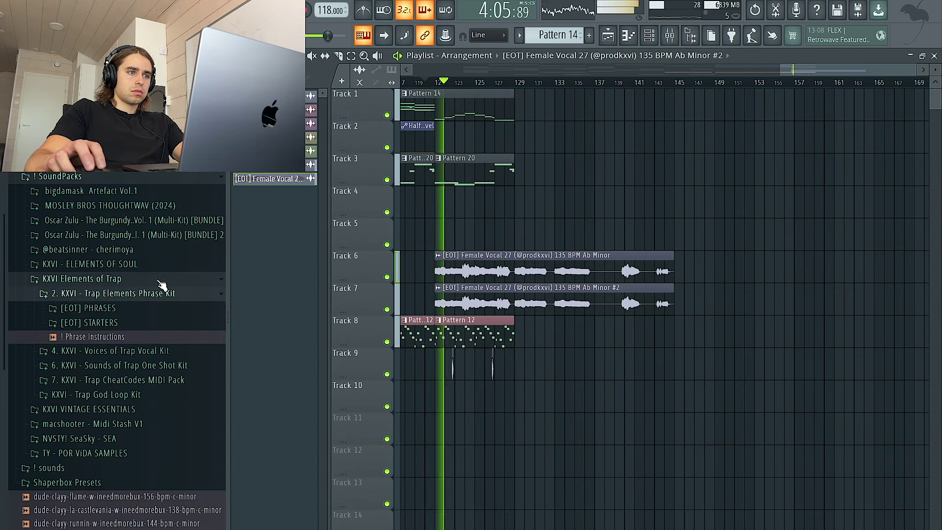
pyautogui.click(121, 297)
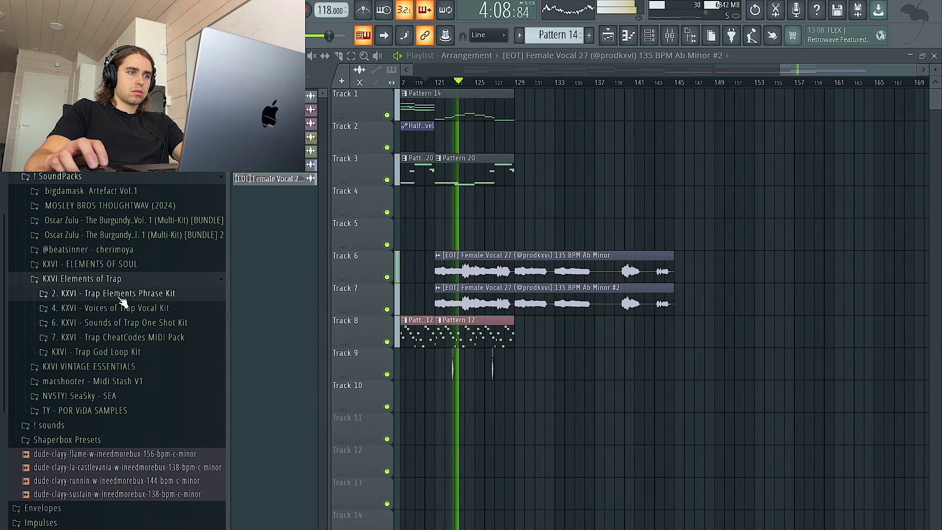
pyautogui.click(135, 326)
pyautogui.click(139, 311)
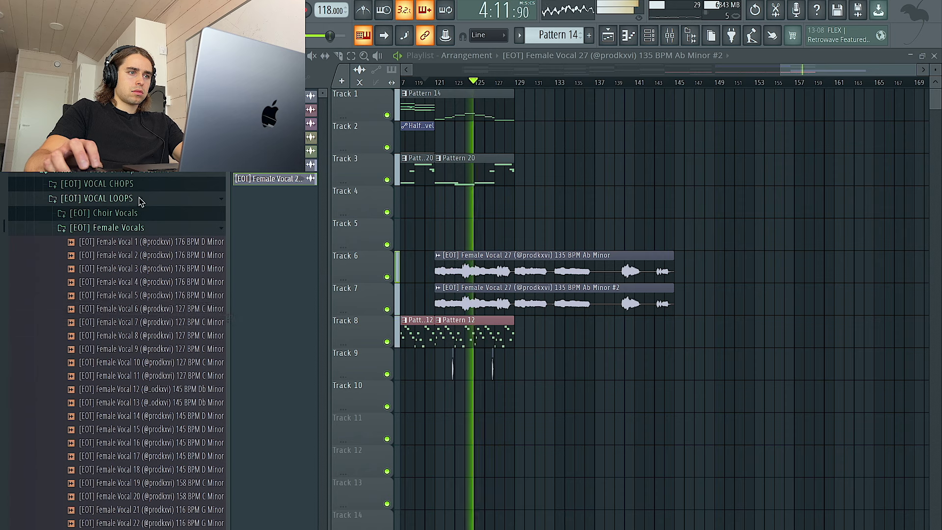
pyautogui.click(132, 173)
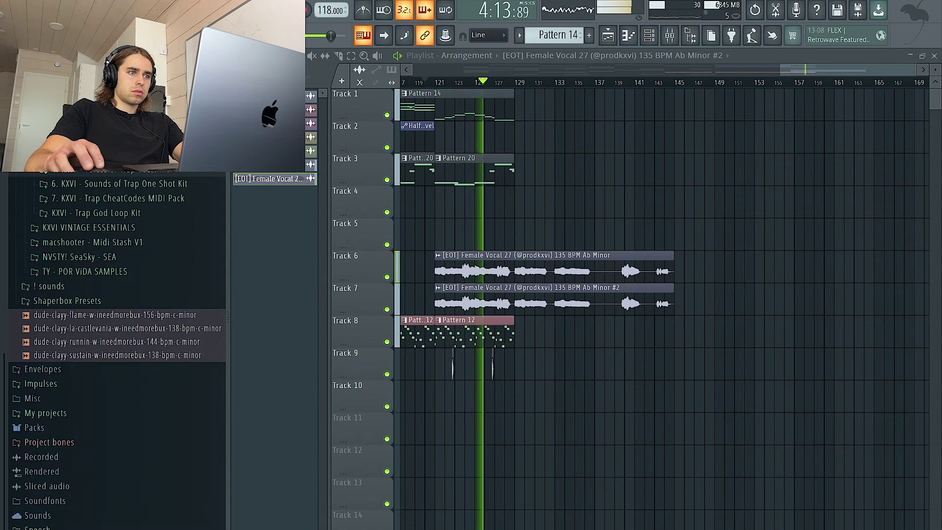
pyautogui.scroll(1, 152, 237)
pyautogui.rightClick(481, 297)
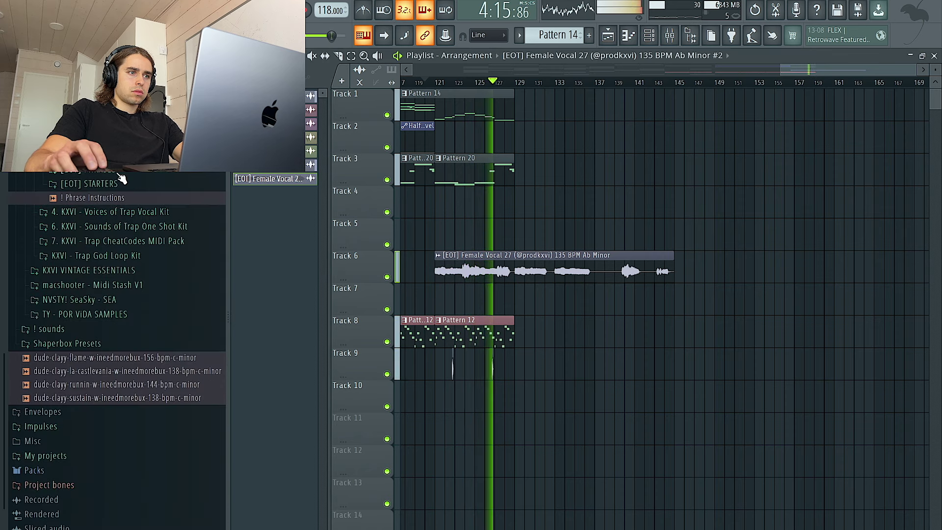
# - Browse the phrase kit's bell, guitar and synth folders and place the 114 BPM Eb Minor Synth Phrase 10 on Track 5 at bar 129
pyautogui.scroll(3, 122, 197)
pyautogui.click(90, 183)
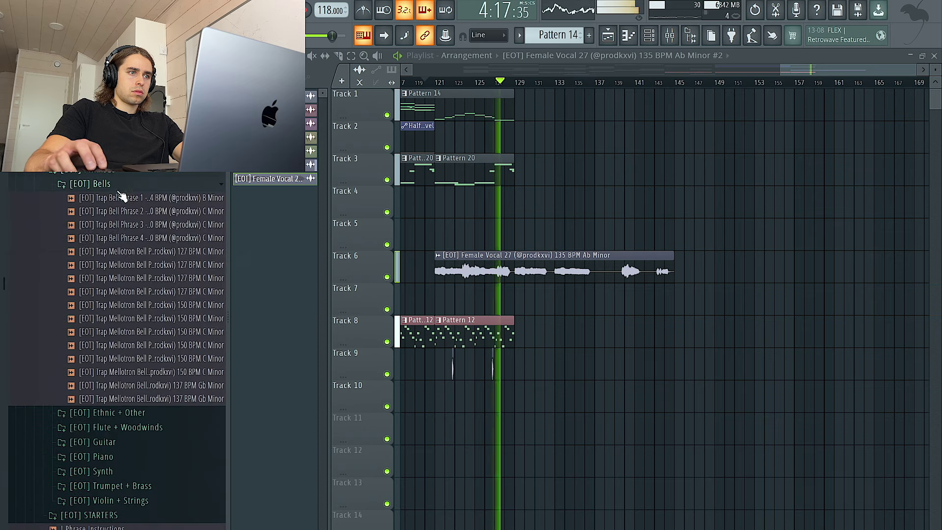
pyautogui.scroll(-3, 147, 270)
pyautogui.click(150, 245)
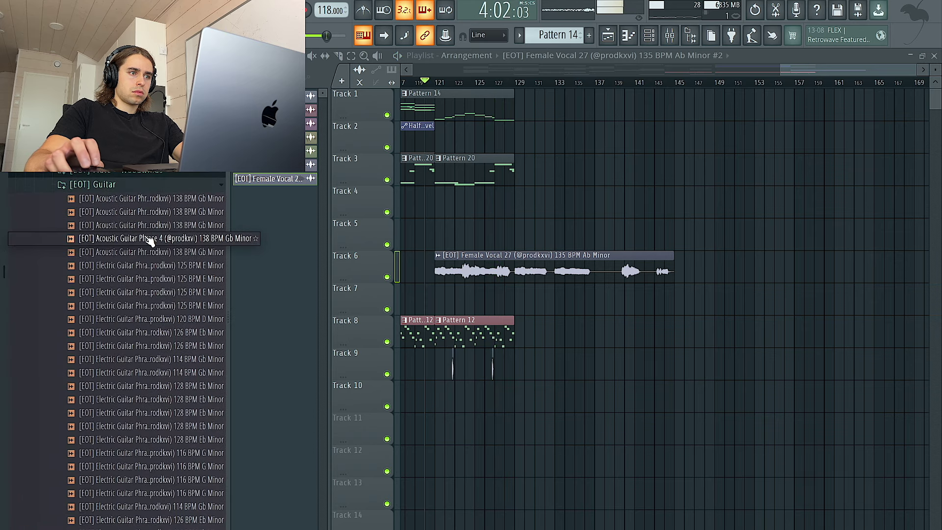
pyautogui.scroll(-8, 153, 250)
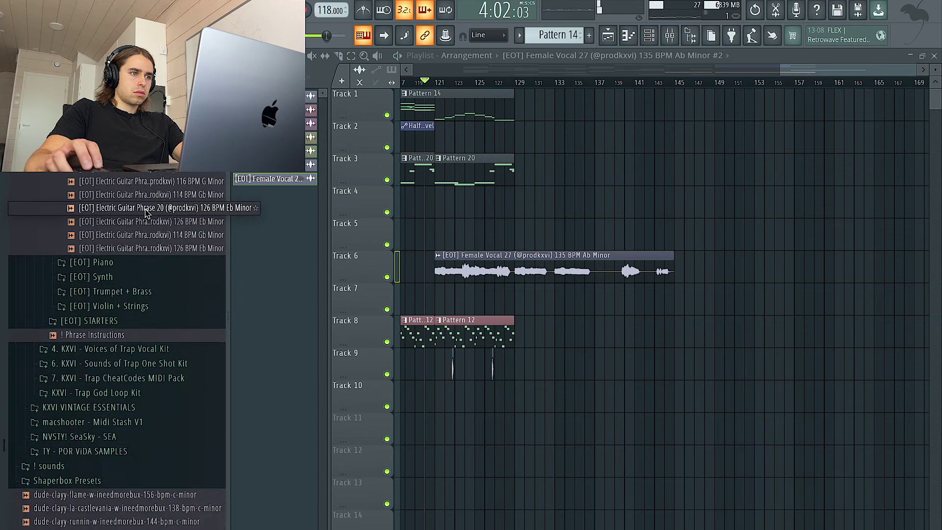
pyautogui.click(133, 278)
pyautogui.scroll(-6, 140, 294)
pyautogui.moveTo(400, 230); pyautogui.dragTo(444, 228)
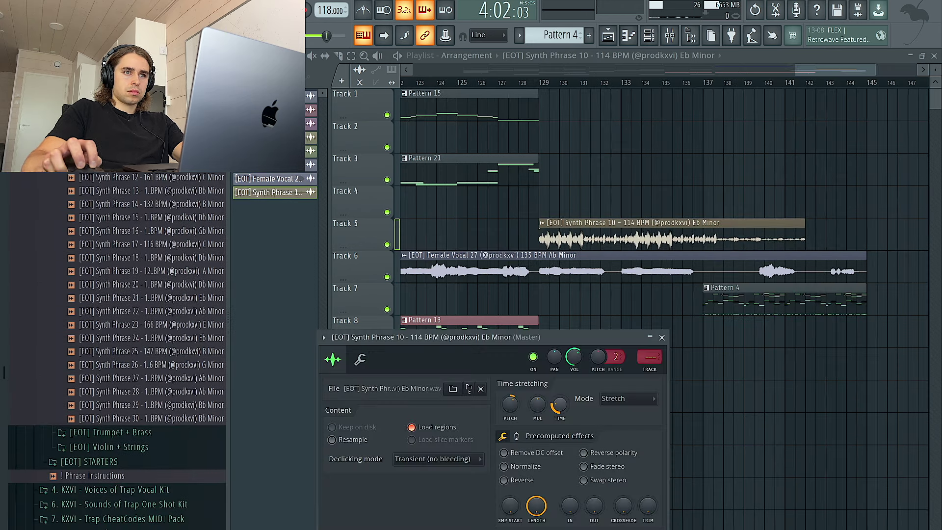
# - Play the arrangement from bar 129 and move the Pattern 4 clip on Track 7 to start at bar 133
pyautogui.click(541, 85)
pyautogui.press('space')
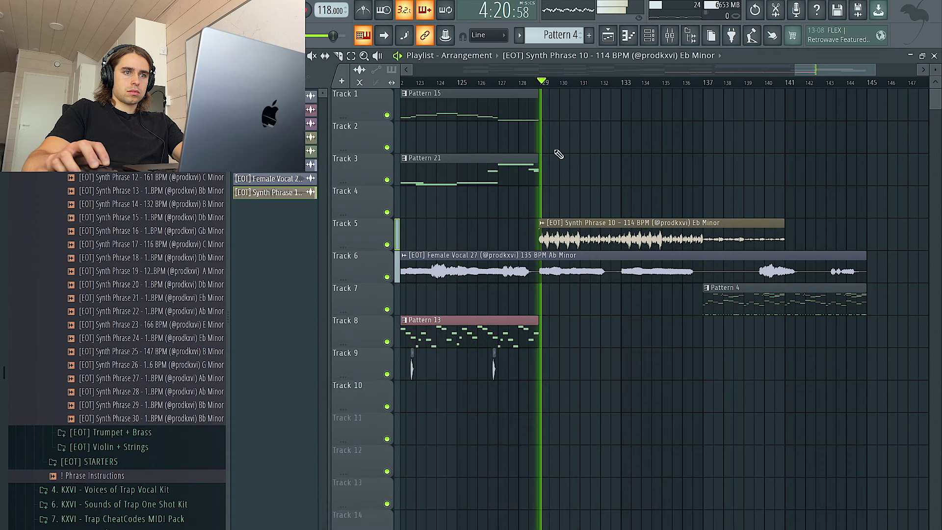
pyautogui.doubleClick(573, 237)
pyautogui.scroll(-1, 595, 268)
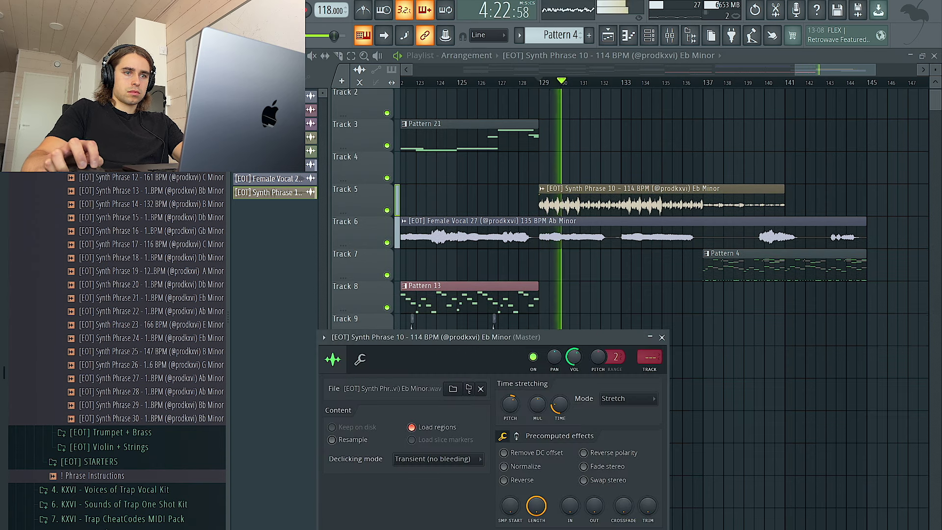
pyautogui.press('Escape')
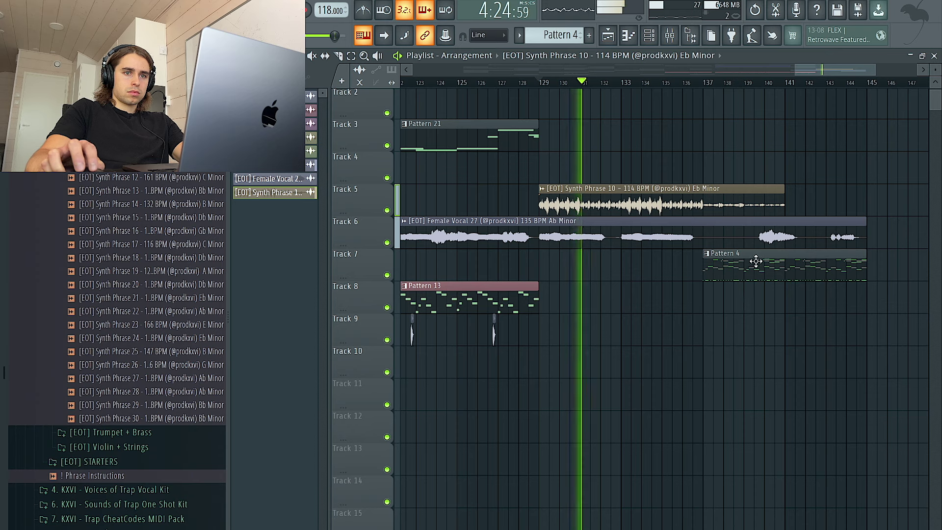
pyautogui.moveTo(754, 264); pyautogui.dragTo(671, 265)
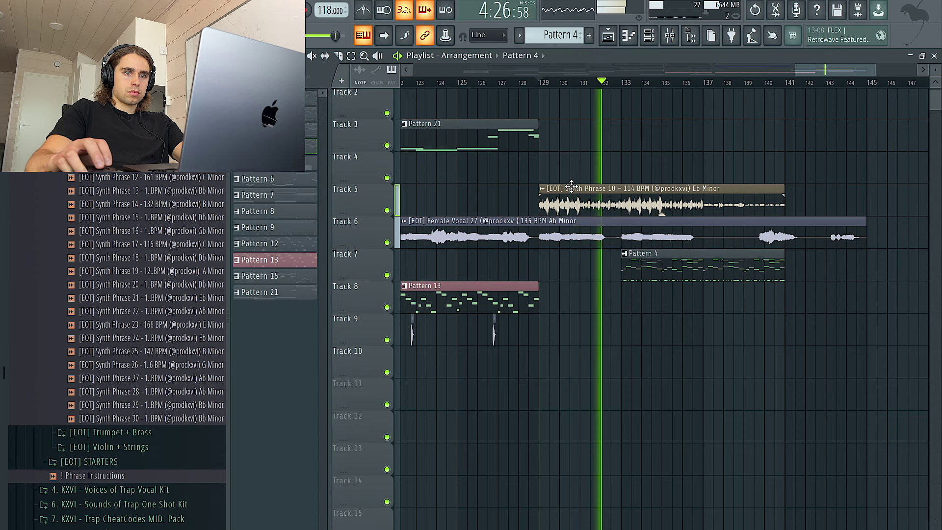
# - Slice Synth Phrase 10 on Track 5 at bars 131, 133 and 135, and delete the piece between bars 133 and 135
pyautogui.press('space')
pyautogui.press('space')
pyautogui.click(620, 208)
pyautogui.click(579, 207)
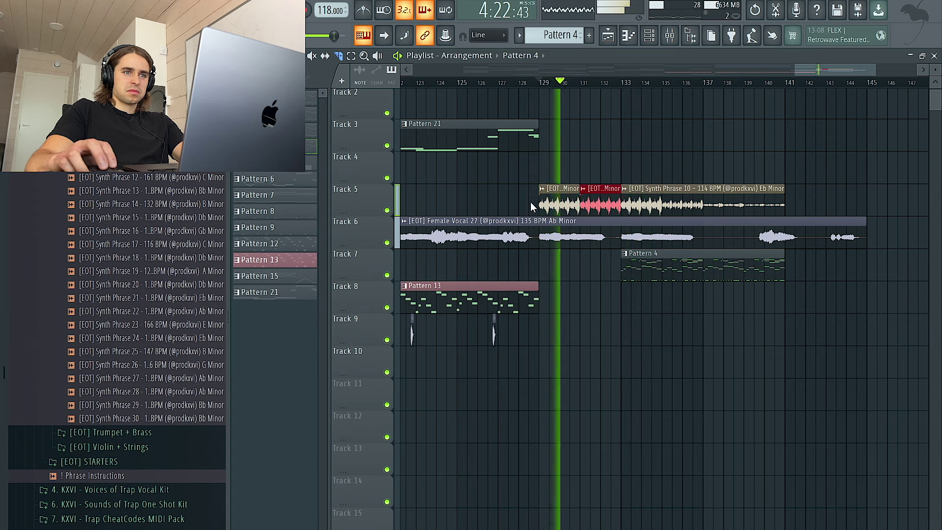
pyautogui.click(662, 209)
pyautogui.press('p')
pyautogui.rightClick(648, 206)
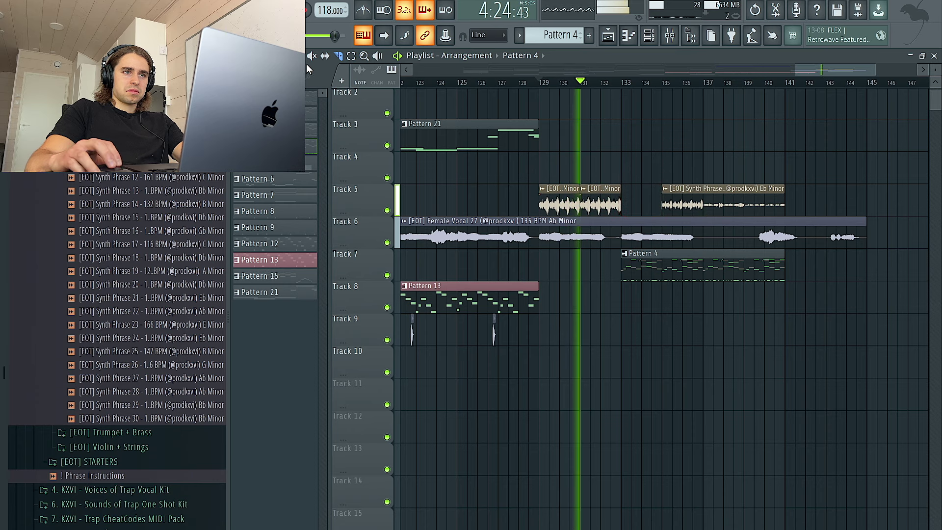
# - Move the remaining Synth Phrase 10 piece on Track 5 back to bar 133 and slice it at bar 135
pyautogui.moveTo(705, 192); pyautogui.dragTo(610, 190)
pyautogui.hotkey('ctrl', 'z')
pyautogui.click(339, 56)
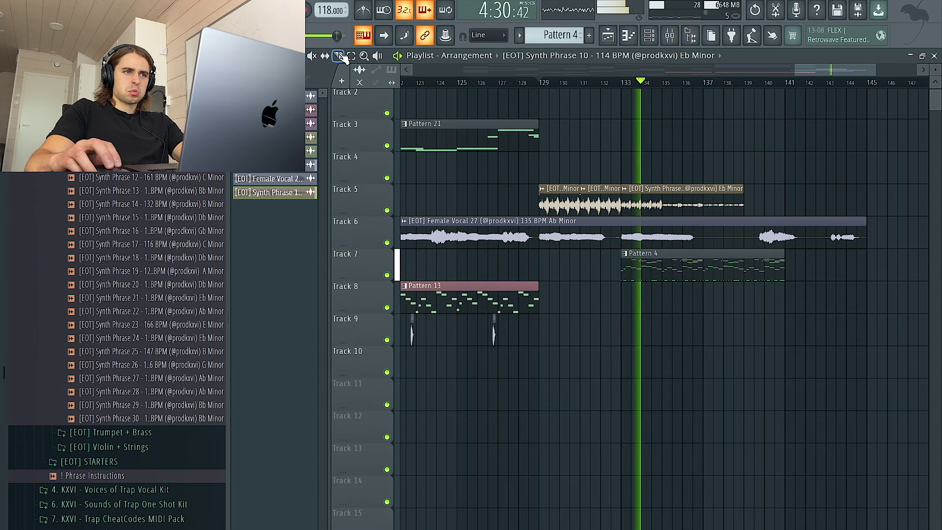
pyautogui.click(662, 204)
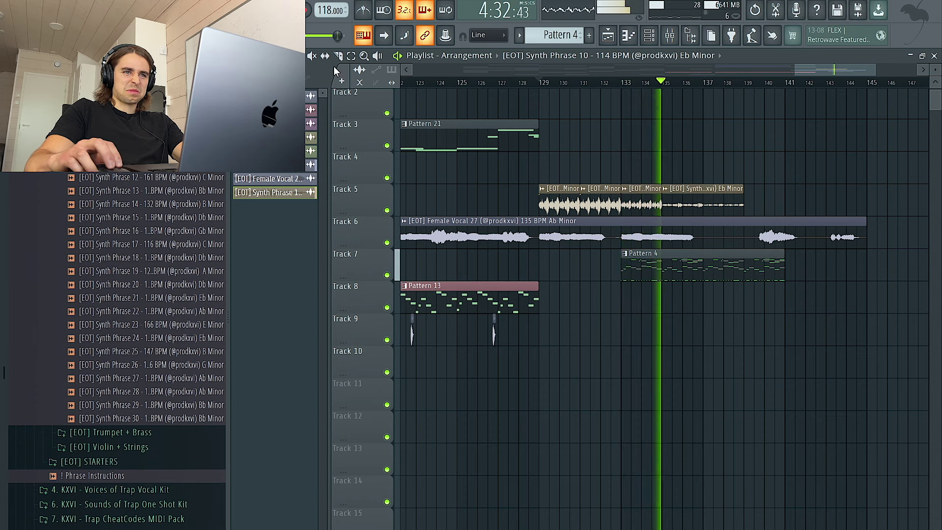
# - Repeat the quieter Synth Phrase 10 slices on Track 5 and the Pattern 4 clip on Track 7 out to bar 149
pyautogui.moveTo(687, 199); pyautogui.dragTo(730, 200)
pyautogui.keyDown('ctrl'); pyautogui.click(659, 202); pyautogui.keyUp('ctrl')
pyautogui.hotkey('ctrl', 'b')
pyautogui.hscroll(3, 662, 196)
pyautogui.moveTo(634, 202); pyautogui.dragTo(653, 202)
pyautogui.hotkey('ctrl', 'b')
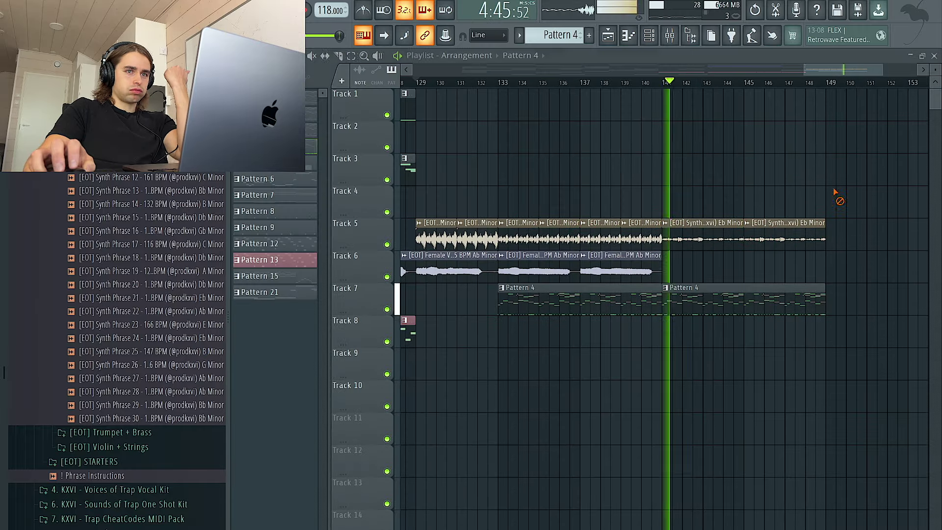
# - Delete the second Pattern 4 clip on Track 7 and place Pattern 3 on Track 8 at bar 141
pyautogui.scroll(-3, 663, 153)
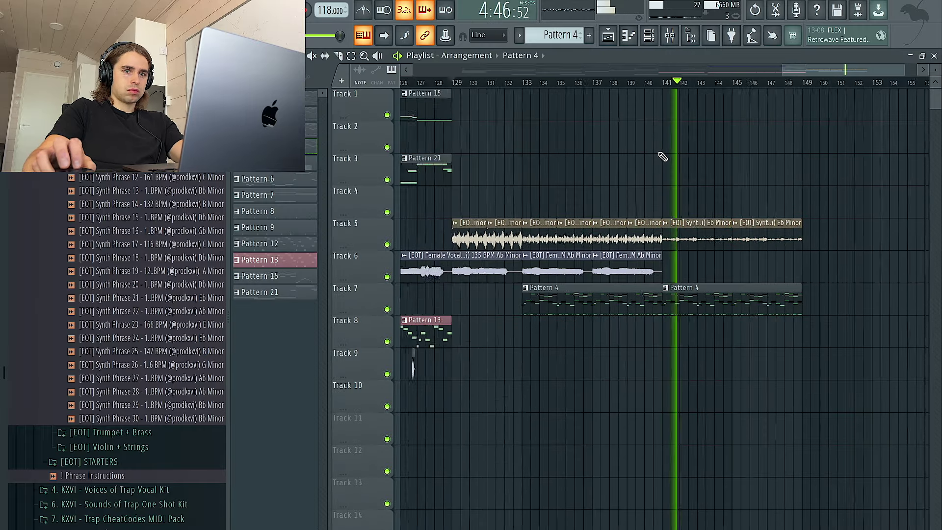
pyautogui.click(666, 82)
pyautogui.rightClick(730, 311)
pyautogui.scroll(-5, 674, 248)
pyautogui.press('space')
pyautogui.press('space')
pyautogui.click(517, 108)
pyautogui.scroll(1, 891, 321)
pyautogui.scroll(4, 901, 325)
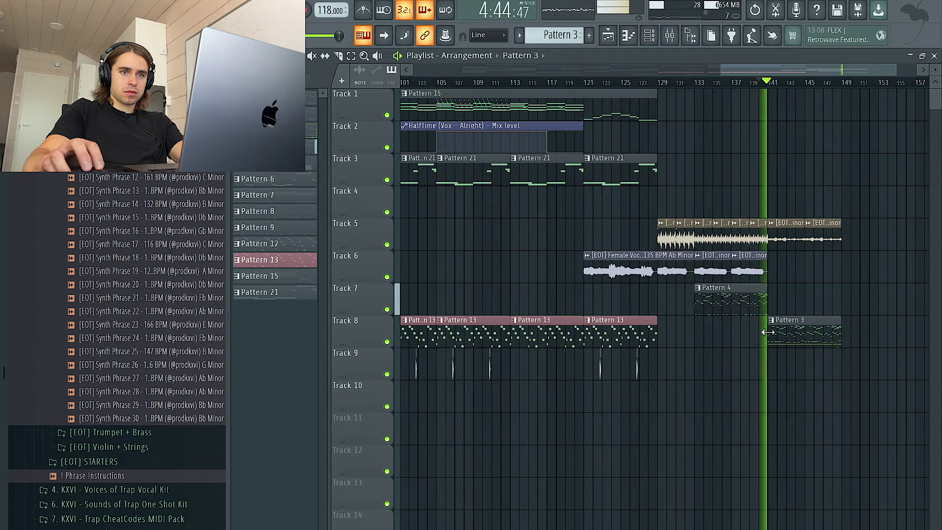
# - Pick up Pattern 8 from its earlier clip on Track 5 and place it on Track 9 at bar 141
pyautogui.scroll(-3, 826, 342)
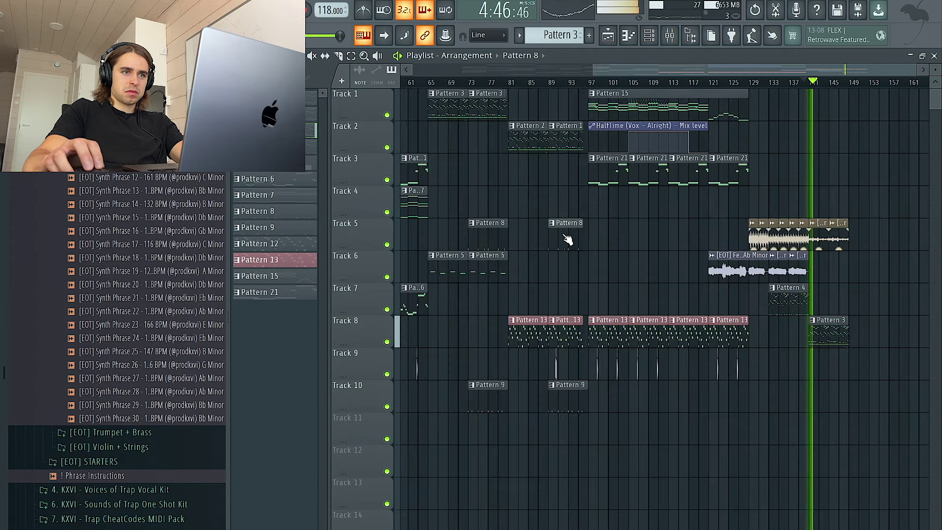
pyautogui.scroll(4, 893, 393)
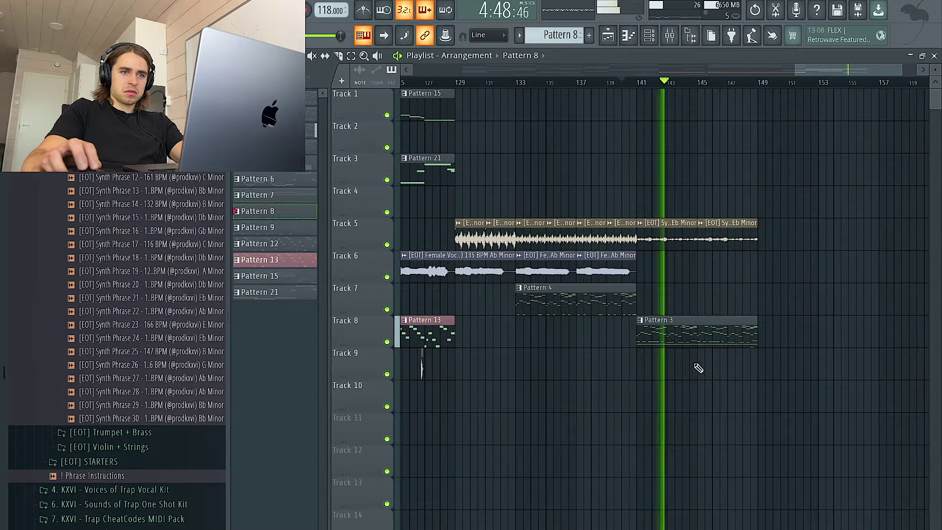
pyautogui.click(641, 372)
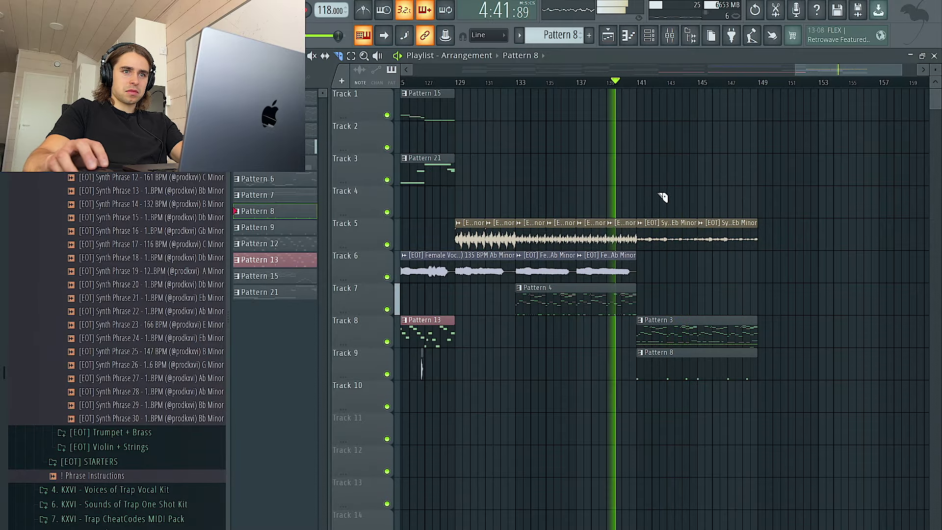
# - Slice the Synth Phrase 10 clip at bar 143, move the bar 141 piece up to Track 4 and duplicate it
pyautogui.click(669, 244)
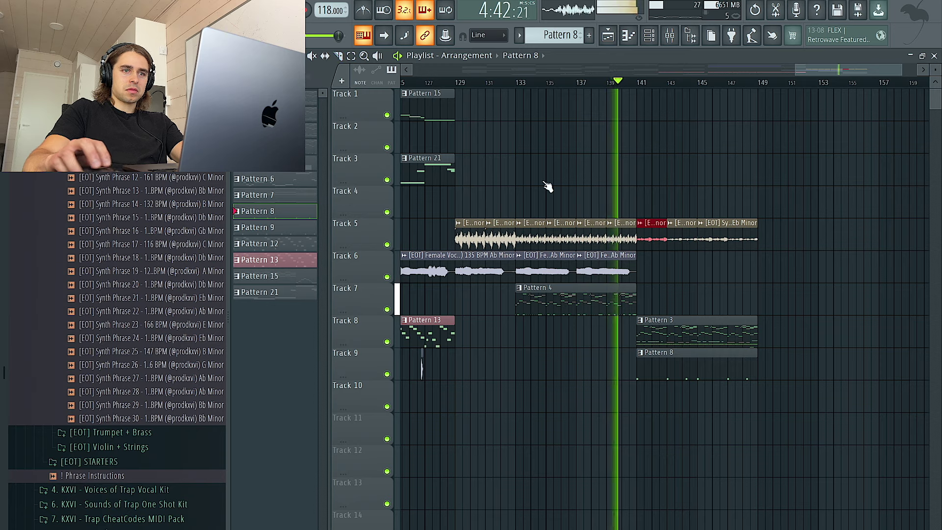
pyautogui.moveTo(657, 237); pyautogui.dragTo(610, 202)
pyautogui.hotkey('ctrl', 'b')
pyautogui.moveTo(622, 134); pyautogui.dragTo(654, 140)
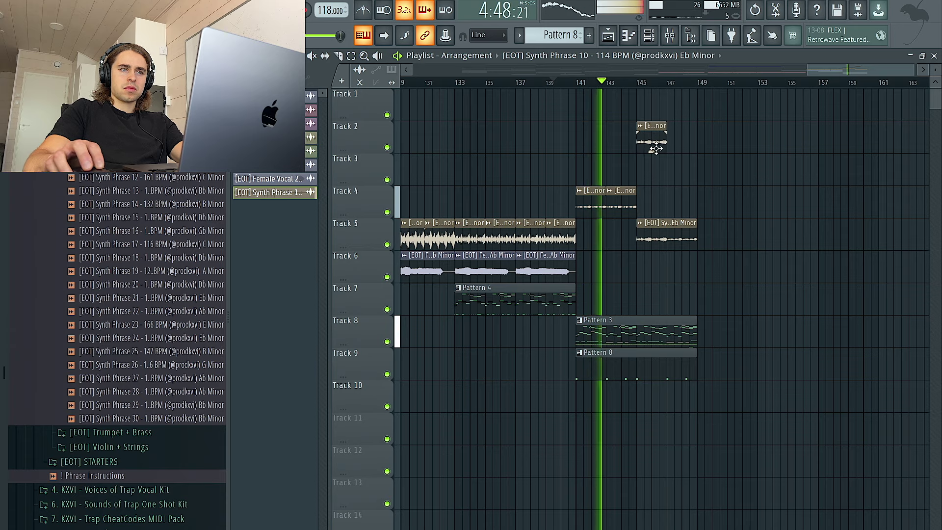
# - Delete the stray synth clips at bar 145 on Tracks 2 and 5 and repeat the Track 4 slices up to bar 149
pyautogui.rightClick(656, 232)
pyautogui.rightClick(663, 141)
pyautogui.click(582, 124)
pyautogui.rightClick(663, 134)
pyautogui.moveTo(708, 169); pyautogui.dragTo(600, 184)
pyautogui.hotkey('ctrl', 'b')
# - Duplicate the Track 4 synth slices, Pattern 3 and Pattern 8 from bar 141 to bar 149, and delete the Pattern 8 clip at bar 141
pyautogui.scroll(-5, 601, 177)
pyautogui.moveTo(912, 407); pyautogui.dragTo(794, 194)
pyautogui.hotkey('ctrl', 'b')
pyautogui.hscroll(1, 817, 241)
pyautogui.rightClick(750, 369)
# - Try repeating the two-bar Synth Phrase 10 slice from bar 129 on Track 5 across bars 149 to 157, and delete the copies
pyautogui.hscroll(2, 801, 296)
pyautogui.scroll(-4, 808, 296)
pyautogui.scroll(2, 887, 301)
pyautogui.scroll(3, 817, 285)
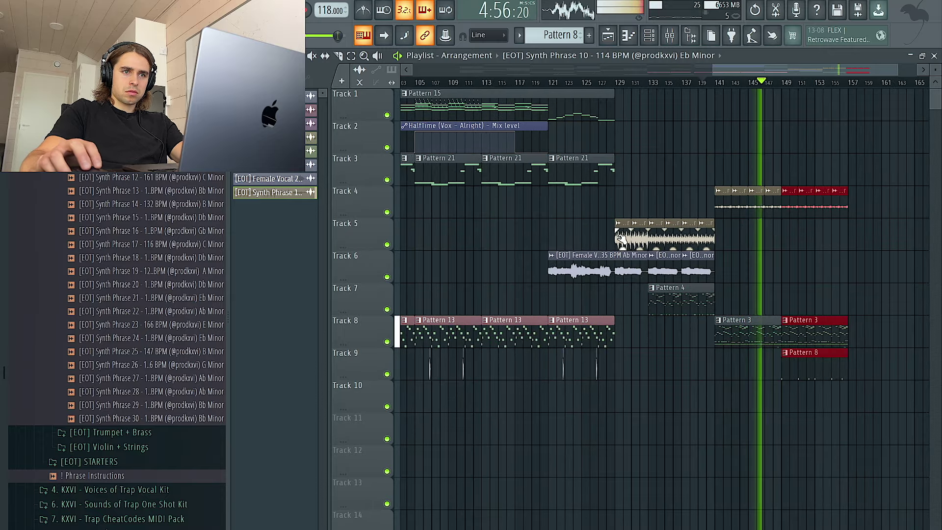
pyautogui.click(622, 238)
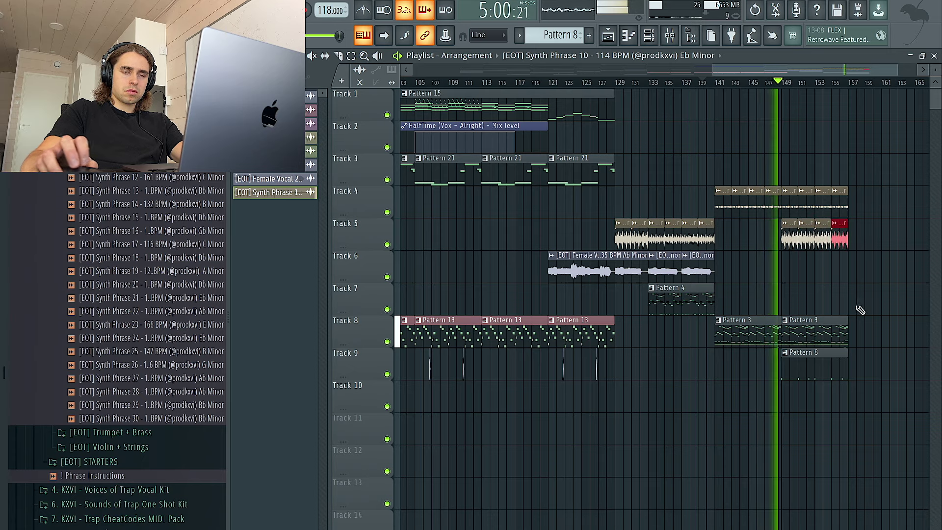
pyautogui.scroll(3, 864, 309)
pyautogui.scroll(-4, 856, 307)
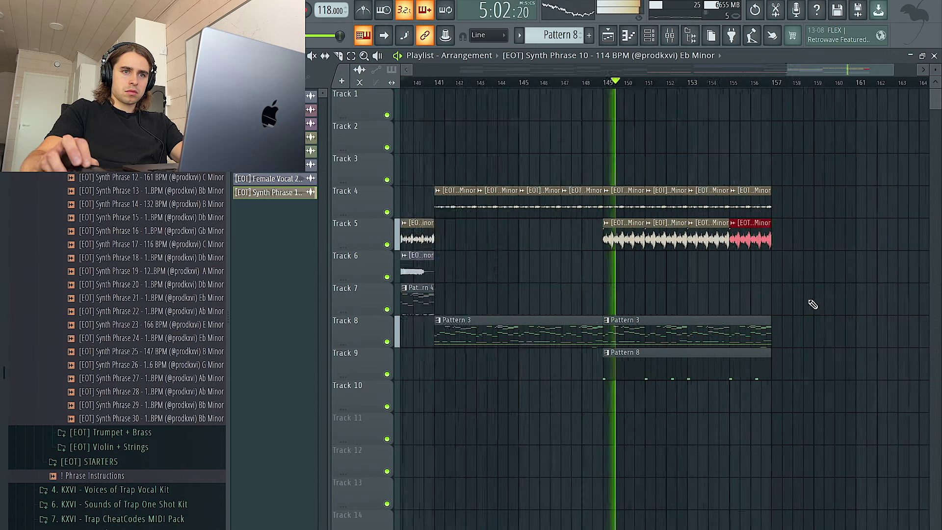
pyautogui.scroll(3, 658, 245)
pyautogui.hscroll(6, 665, 240)
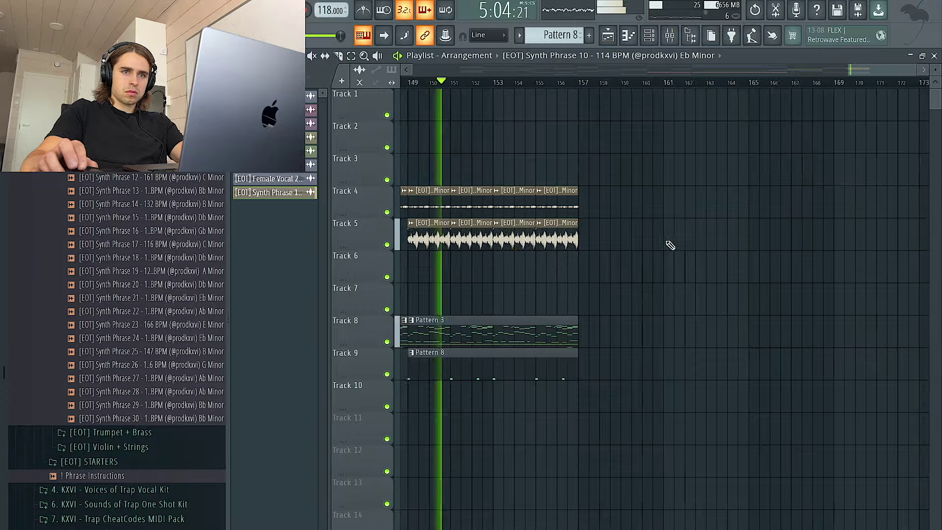
pyautogui.hscroll(-2, 633, 255)
pyautogui.rightClick(560, 238)
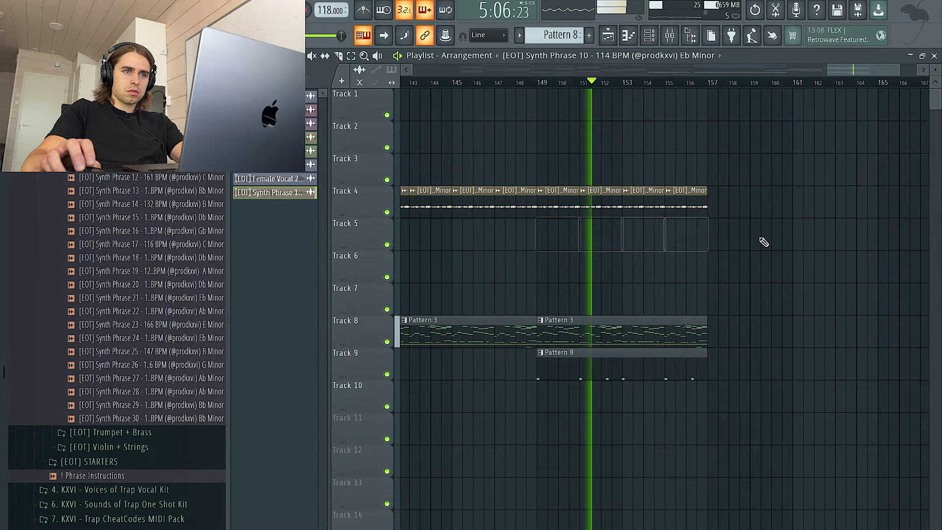
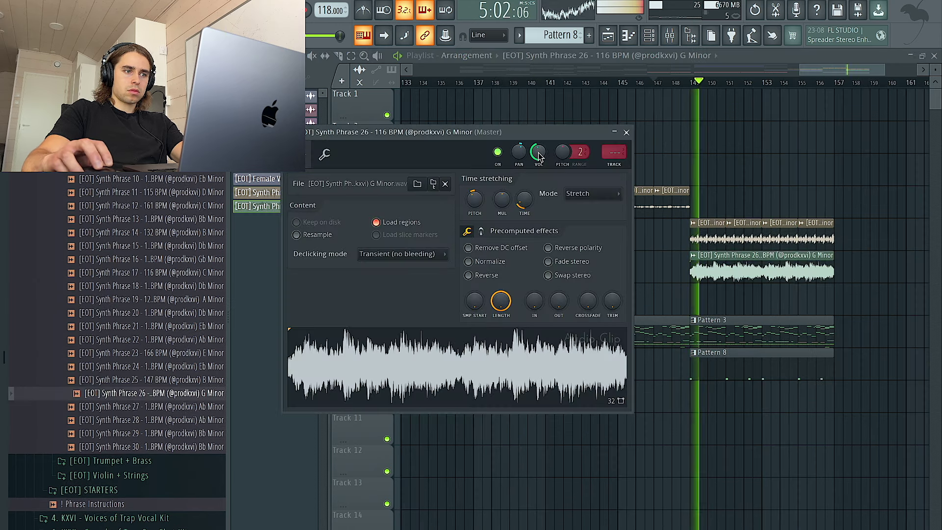
# - Delete the Synth Phrase 26 clip from Track 6 and extend the last Synth Phrase 10 slice on Track 5 to about bar 161
pyautogui.rightClick(774, 275)
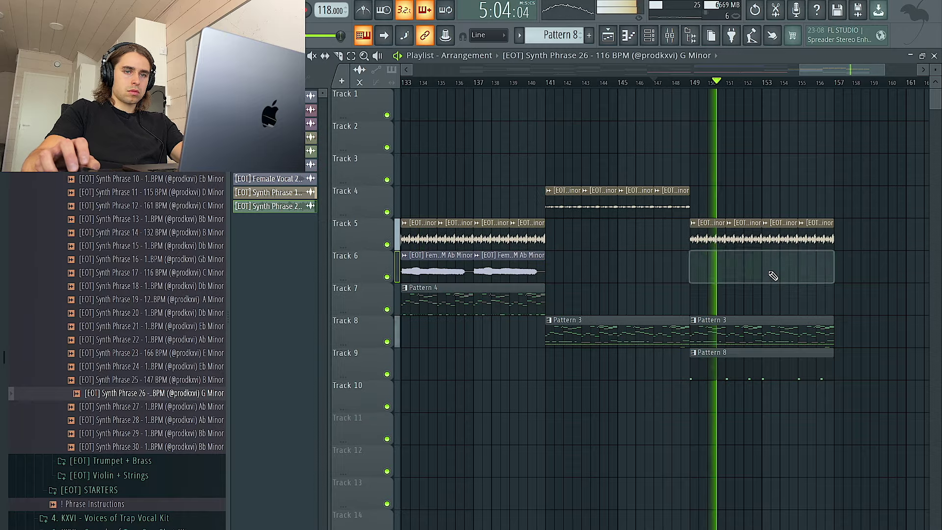
pyautogui.scroll(-5, 808, 278)
pyautogui.scroll(3, 799, 284)
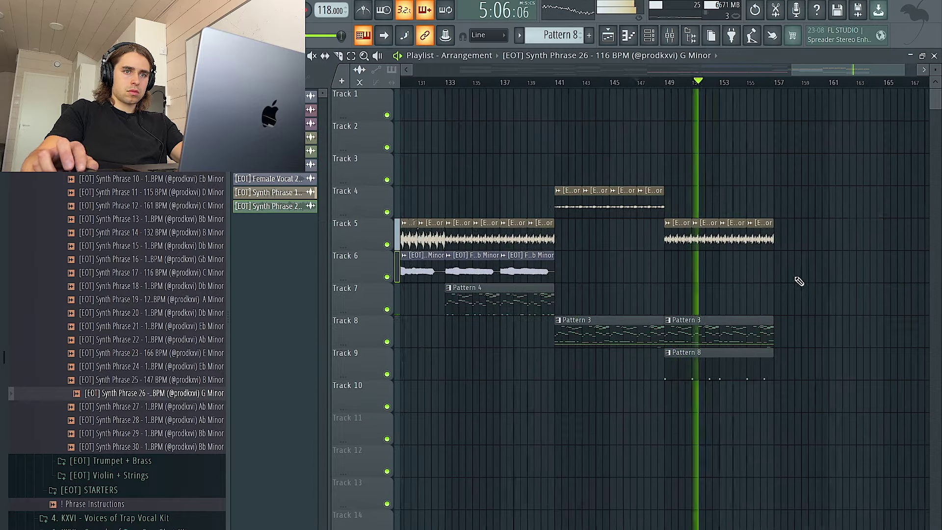
pyautogui.scroll(-4, 796, 277)
pyautogui.scroll(3, 805, 282)
pyautogui.scroll(2, 831, 299)
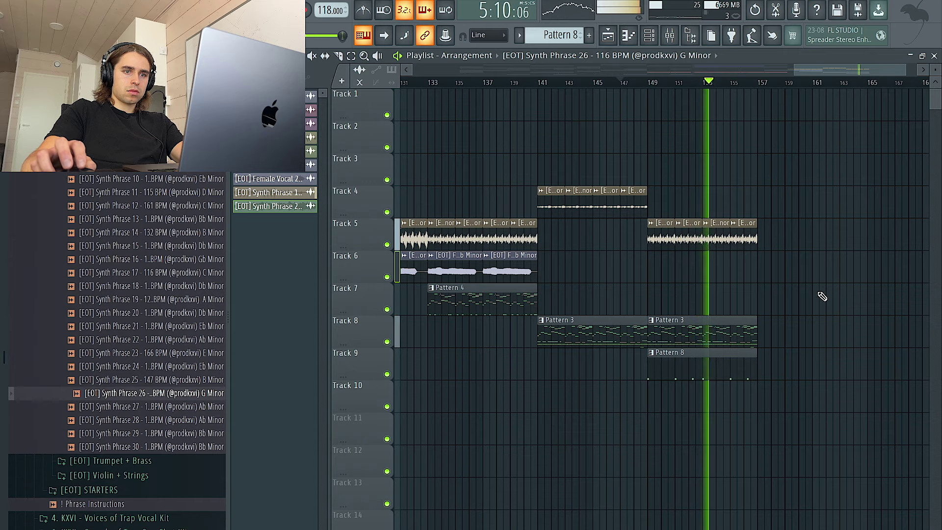
pyautogui.scroll(-4, 812, 301)
pyautogui.scroll(4, 838, 232)
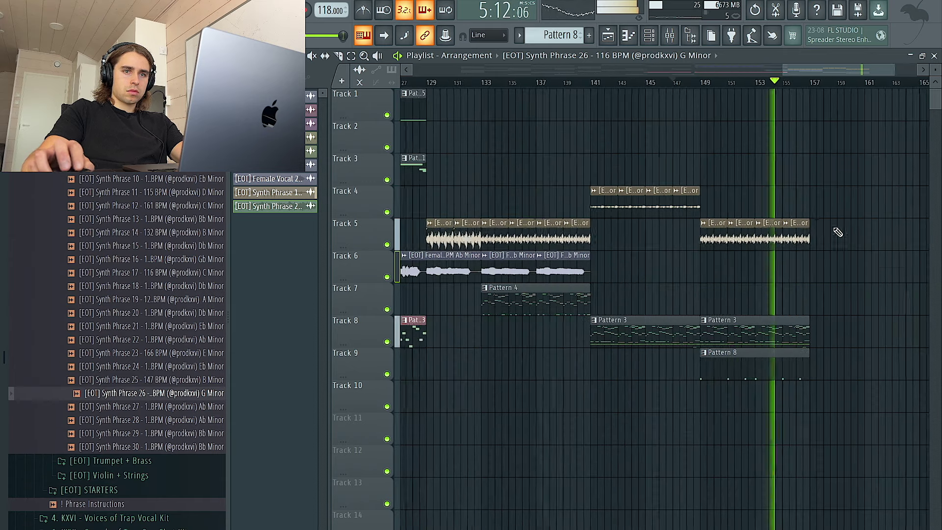
pyautogui.scroll(1, 863, 226)
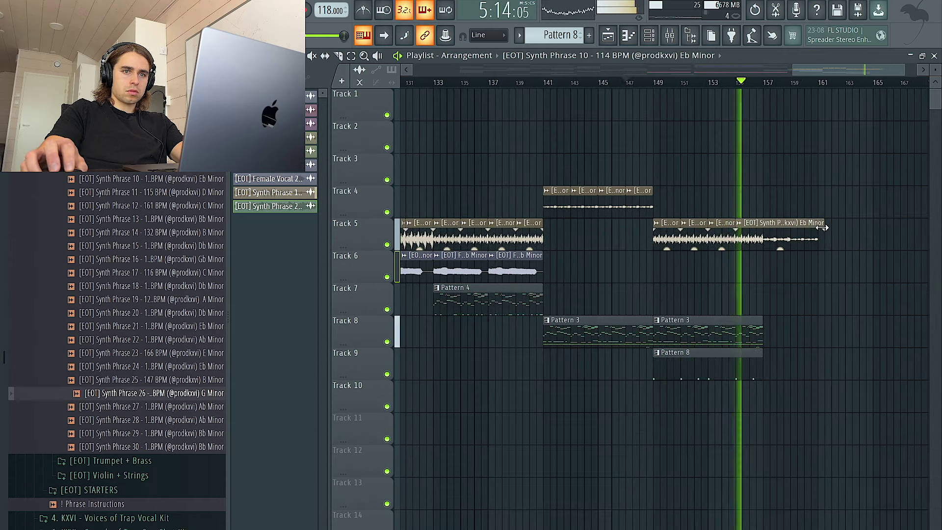
# - Return to the start of the arrangement and delete the first Pattern 6 clip at bar 1 on Track 7
pyautogui.scroll(-3, 815, 231)
pyautogui.scroll(-2, 844, 231)
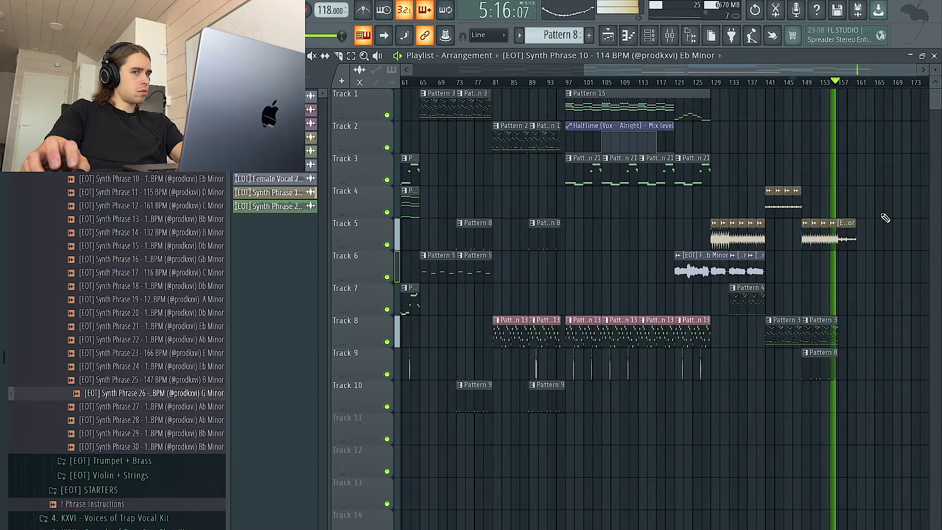
pyautogui.scroll(-2, 883, 215)
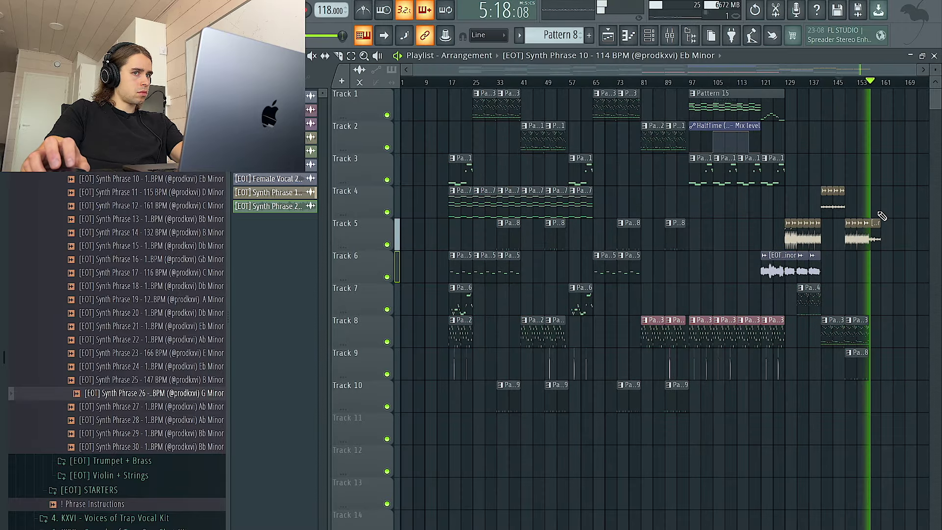
pyautogui.scroll(6, 881, 216)
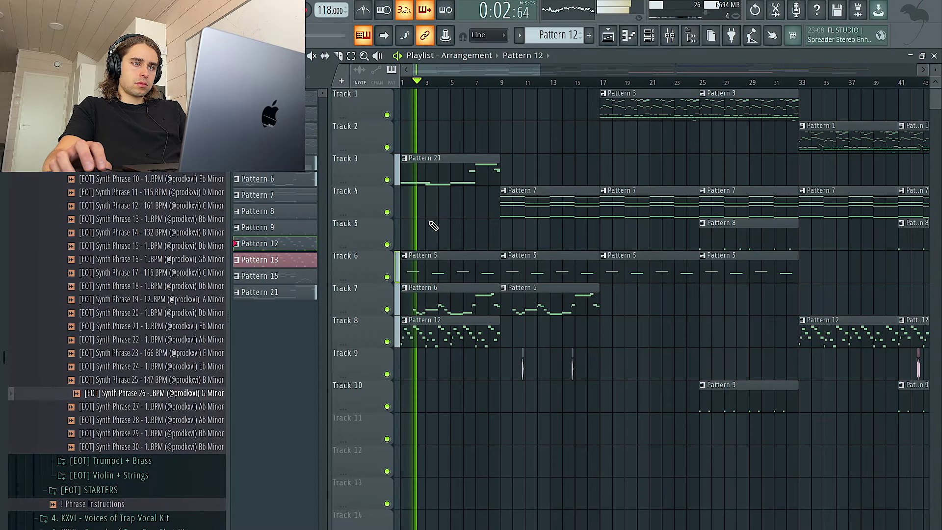
pyautogui.rightClick(436, 293)
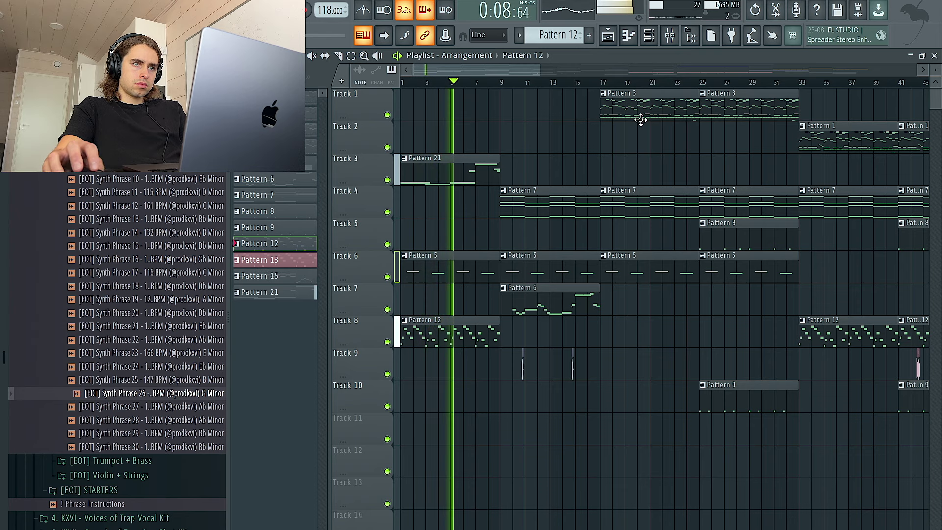
# - Add Fruity Reeverb 2 to slot 2 of mixer Insert 6, lower its dry level slightly and raise its wet level during playback
pyautogui.click(668, 38)
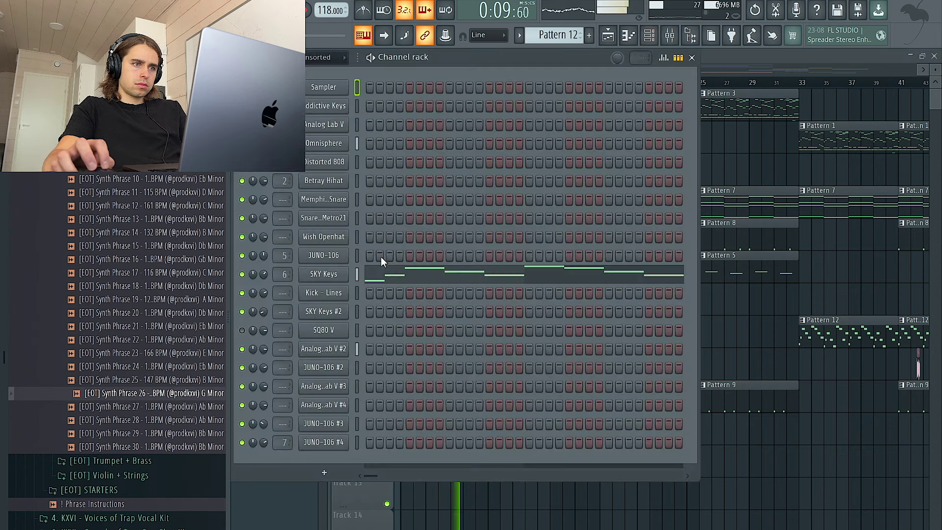
pyautogui.click(670, 38)
pyautogui.click(825, 225)
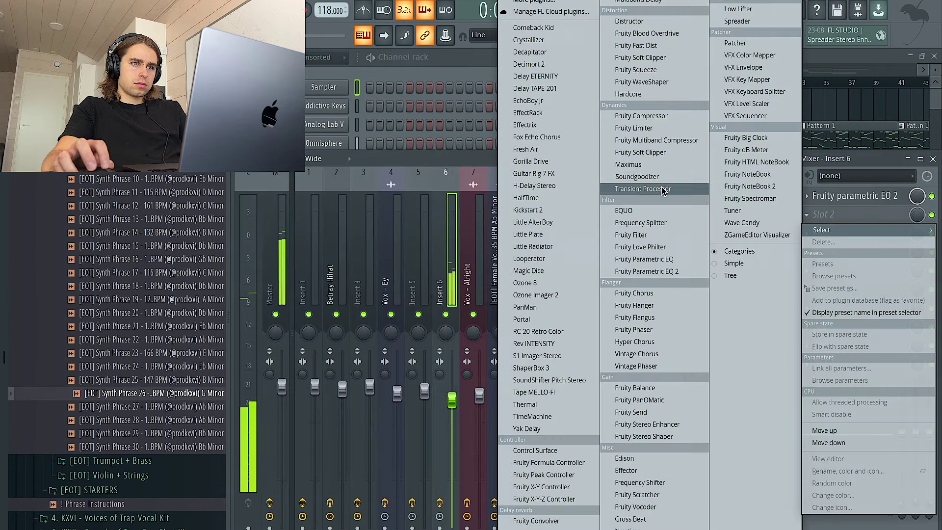
pyautogui.click(537, 529)
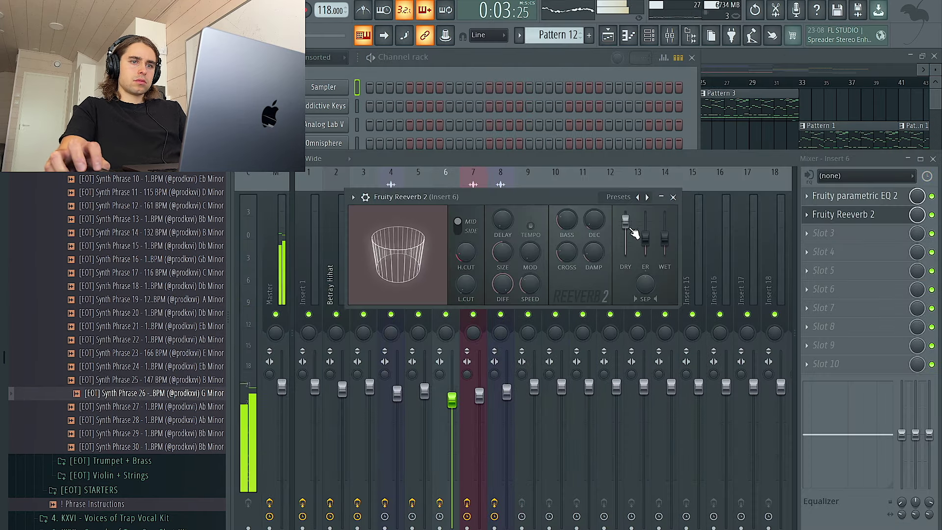
pyautogui.press('space')
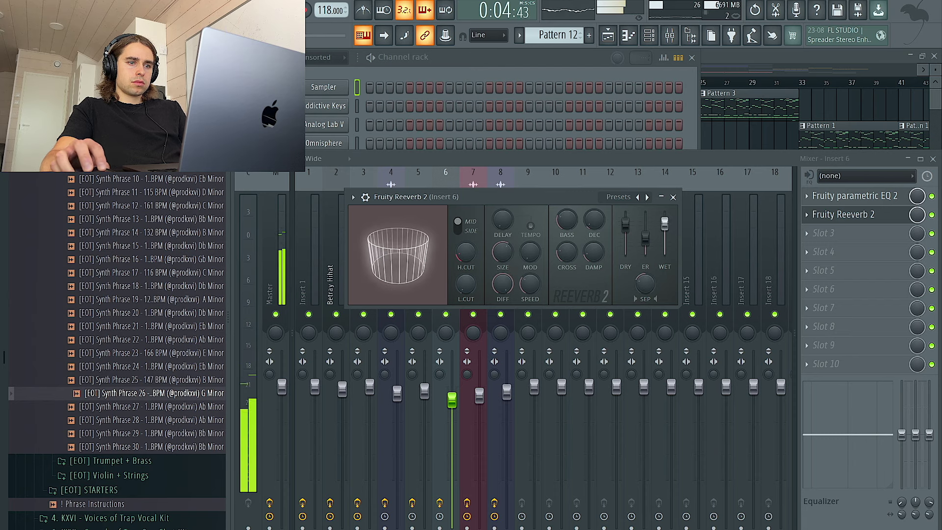
# - Open the settings of the Breathe Riser sample on Track 7 and adjust its channel volume
pyautogui.click(464, 72)
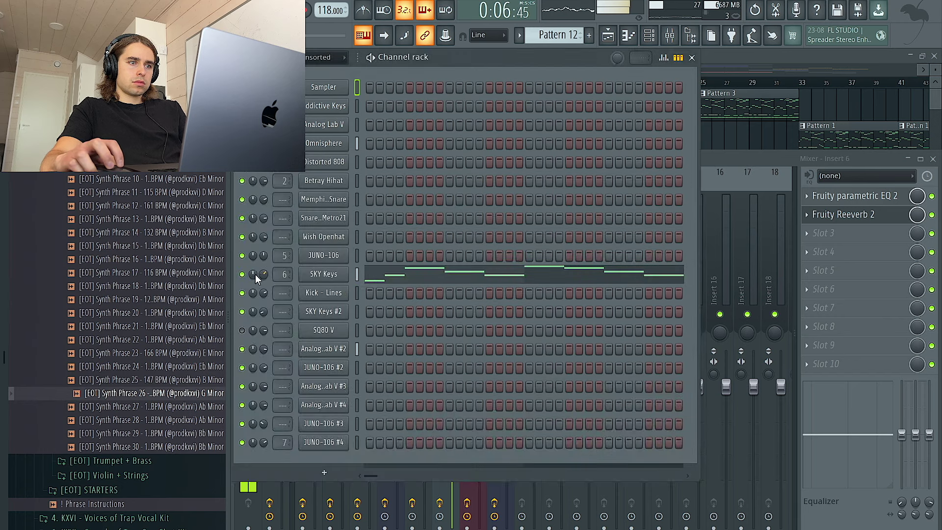
pyautogui.click(731, 156)
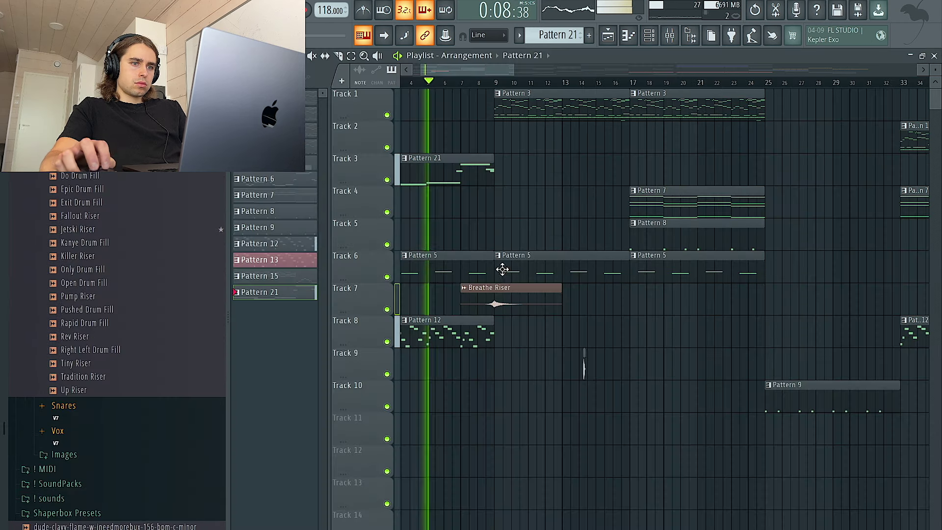
pyautogui.doubleClick(512, 293)
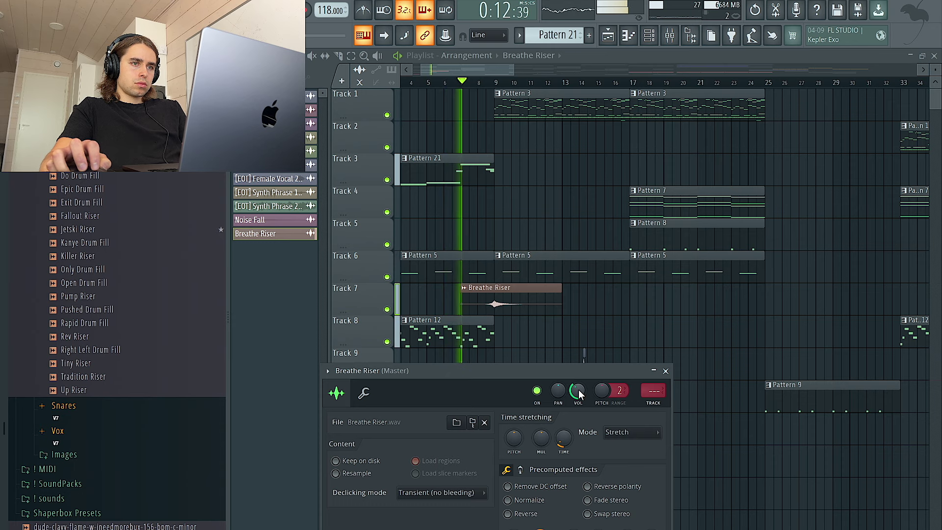
# - Remove the high notes near the end of Pattern 21 on Track 3
pyautogui.rightClick(510, 205)
pyautogui.doubleClick(465, 177)
pyautogui.moveTo(561, 35)
pyautogui.mouseDown()
pyautogui.moveTo(560, 59)
pyautogui.moveTo(560, 42)
pyautogui.mouseUp()
pyautogui.rightClick(784, 161)
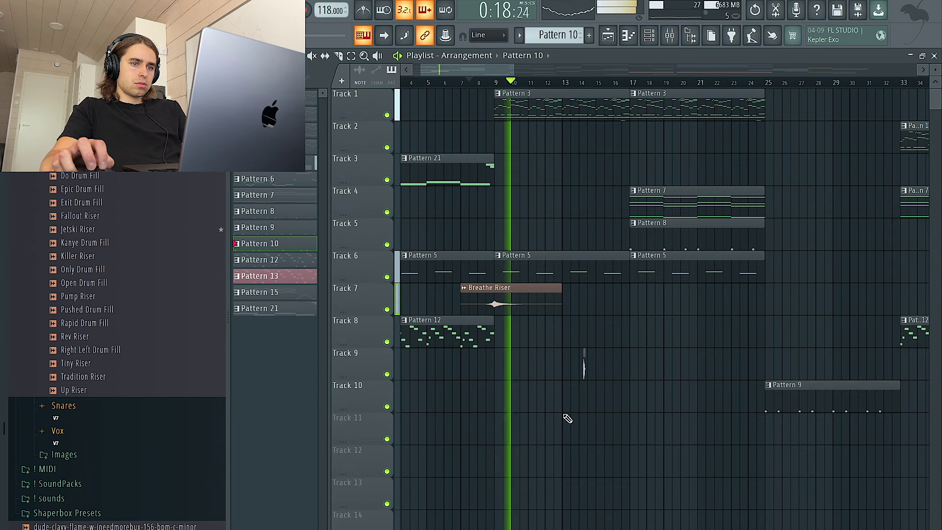
# - Place a Pattern 10 clip on Track 11 from bar 17 to bar 25
pyautogui.scroll(-2, 560, 409)
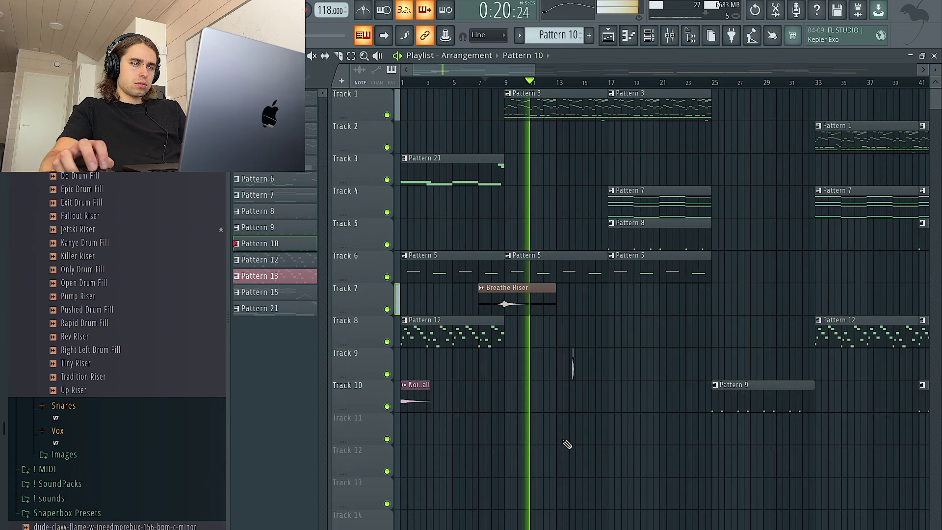
pyautogui.click(613, 437)
pyautogui.moveTo(693, 431); pyautogui.dragTo(712, 432)
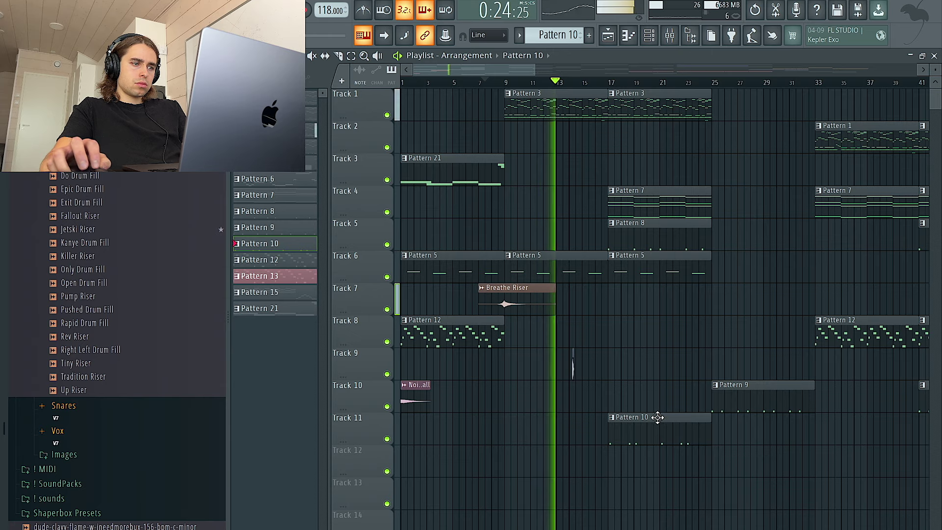
# - Open the JUNO-106 notes of the Pattern 7 clip at bar 17 on Track 4
pyautogui.scroll(-5, 575, 375)
pyautogui.scroll(5, 576, 375)
pyautogui.doubleClick(637, 191)
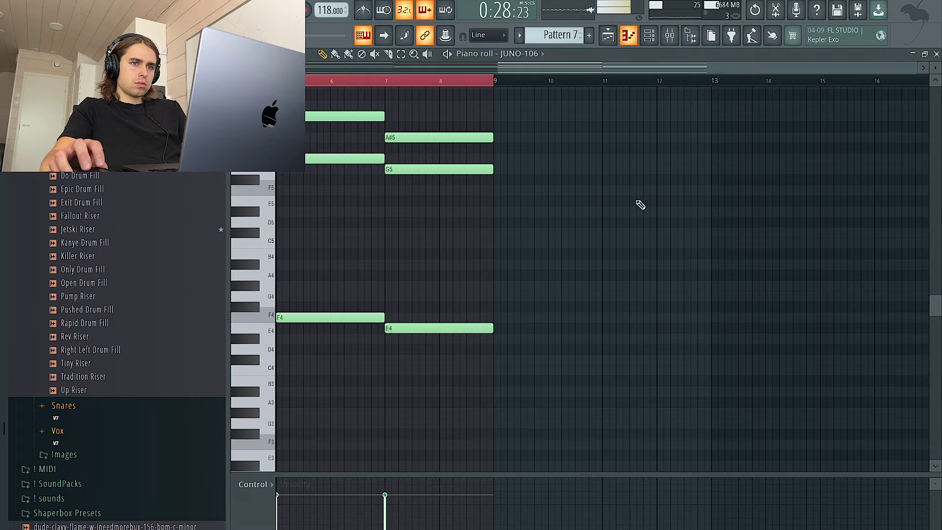
pyautogui.press('F7')
pyautogui.scroll(3, 564, 373)
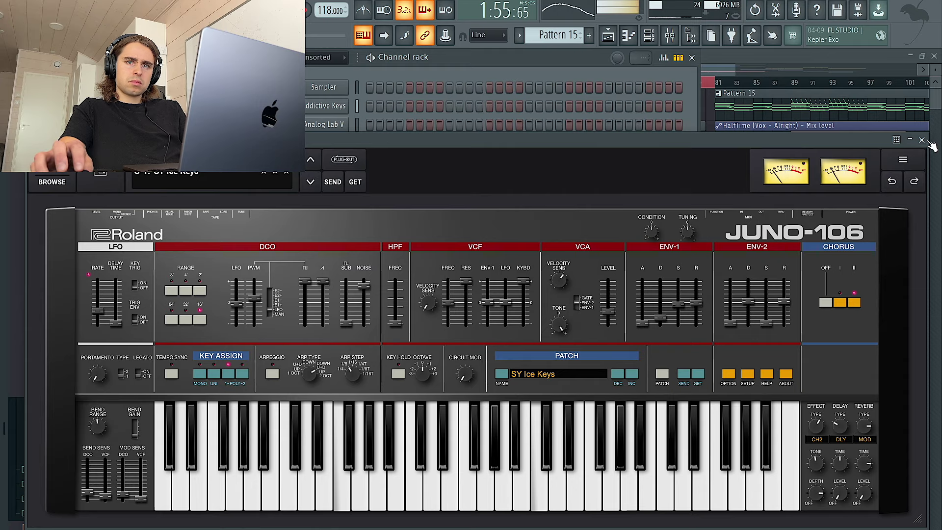
# - Close the JUNO-106 plugin, adjust the JUNO-106 channel's volume slightly and show its mixer Insert 5
pyautogui.click(922, 141)
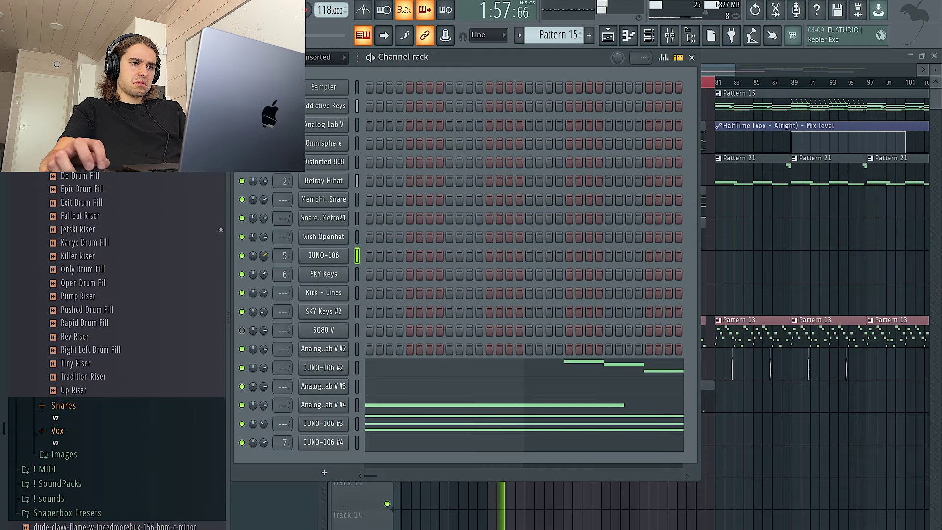
pyautogui.moveTo(264, 254); pyautogui.dragTo(264, 248)
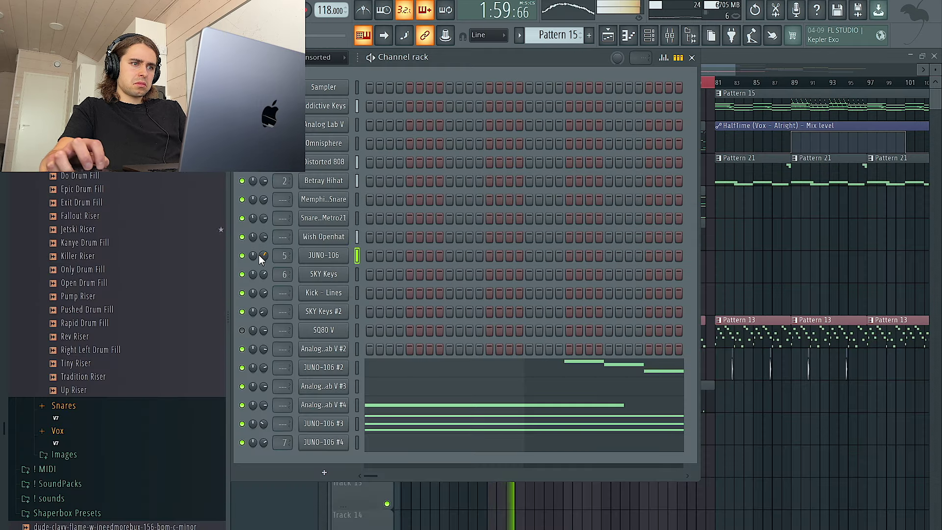
pyautogui.press('F9')
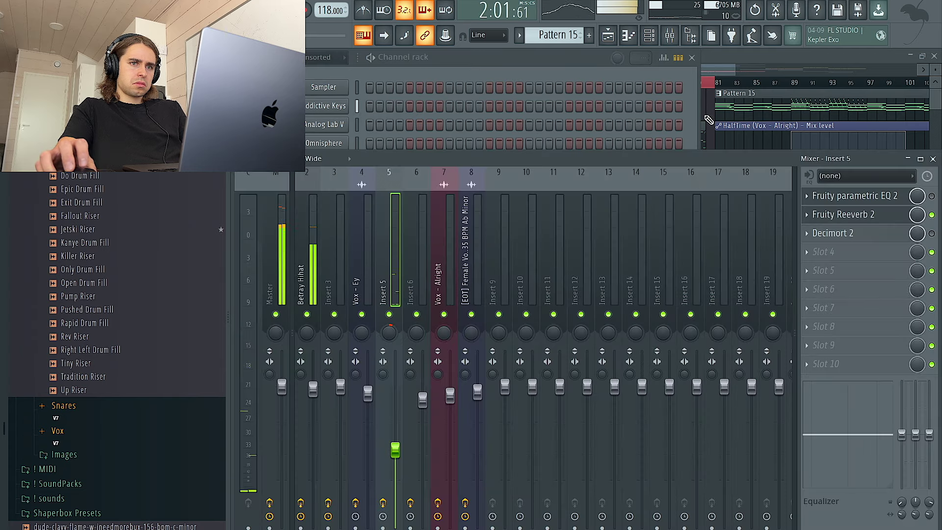
# - Review Pattern 7's JUNO-106 notes and velocities during playback and return to the arrangement
pyautogui.press('F5')
pyautogui.doubleClick(538, 210)
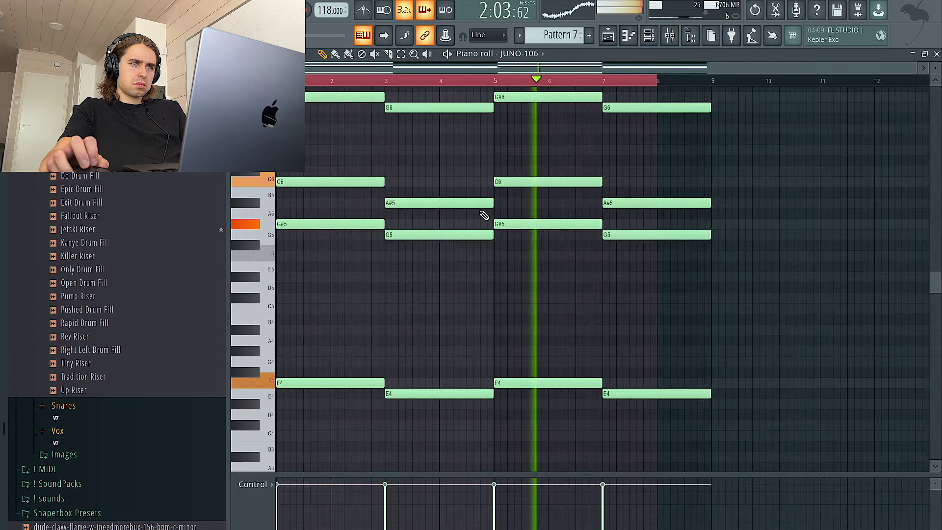
pyautogui.hscroll(1, 539, 182)
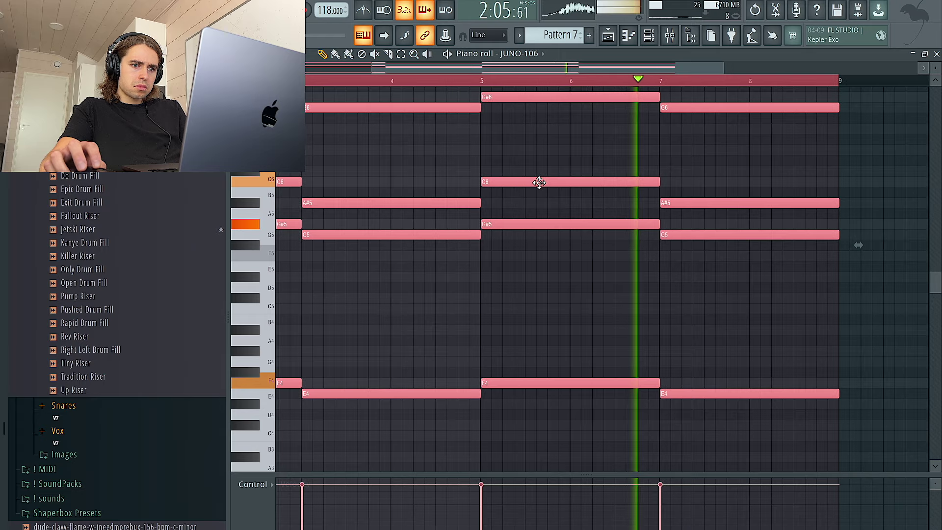
pyautogui.press('F5')
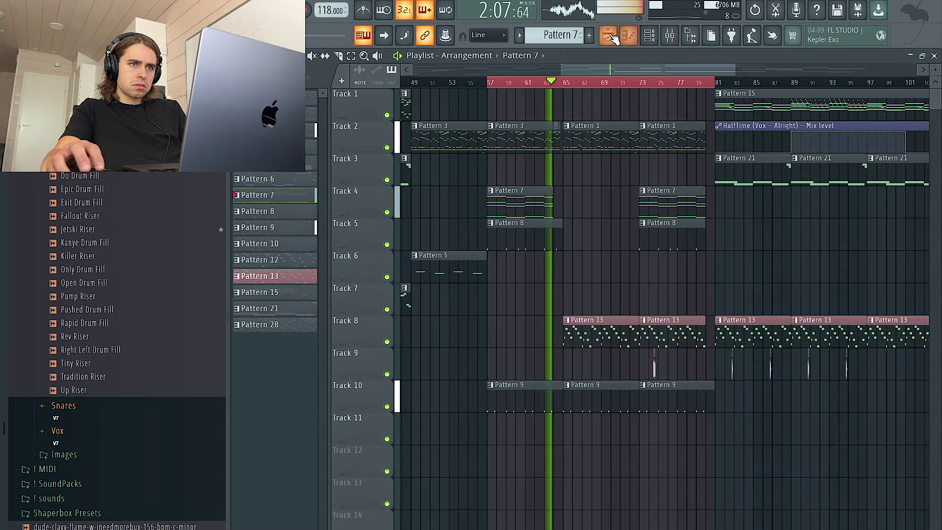
pyautogui.press('F9')
pyautogui.press('F5')
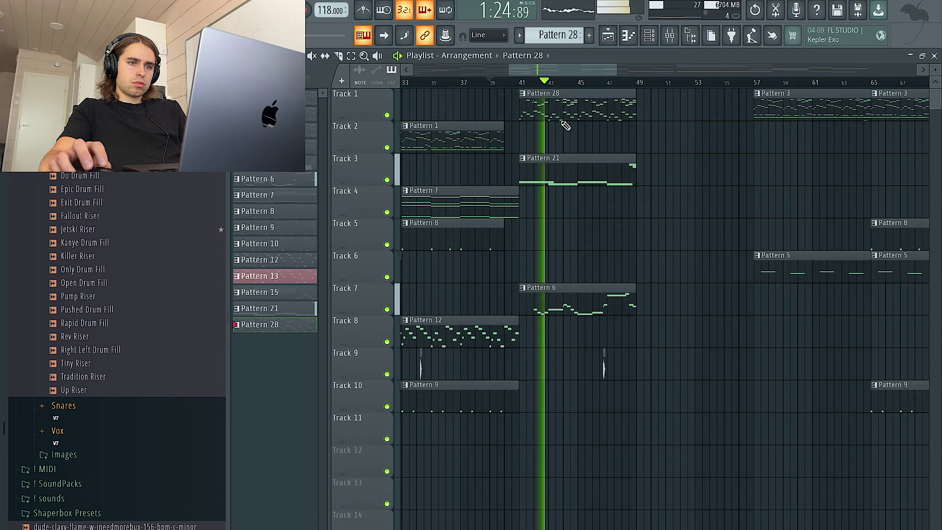
# - Move the clips spanning bars 57 to 73 earlier to start at bar 49, and delete the short Track 9 clip near bar 47
pyautogui.scroll(-4, 569, 132)
pyautogui.scroll(-4, 576, 144)
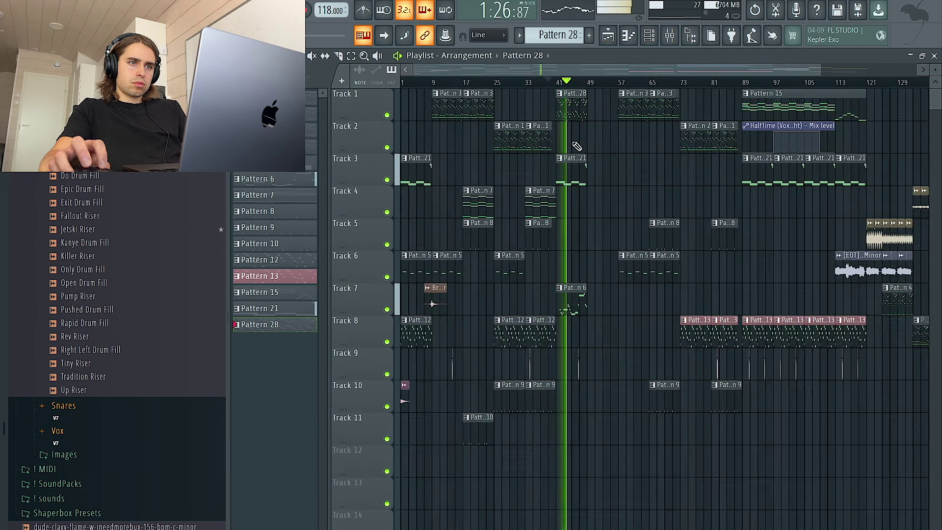
pyautogui.scroll(3, 579, 157)
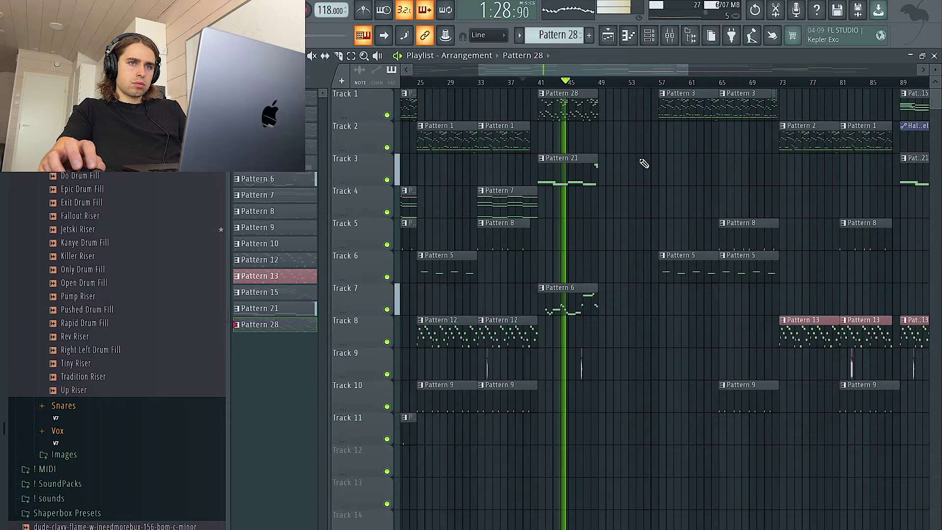
pyautogui.moveTo(624, 104); pyautogui.dragTo(776, 448)
pyautogui.moveTo(688, 104); pyautogui.dragTo(629, 108)
pyautogui.scroll(3, 579, 326)
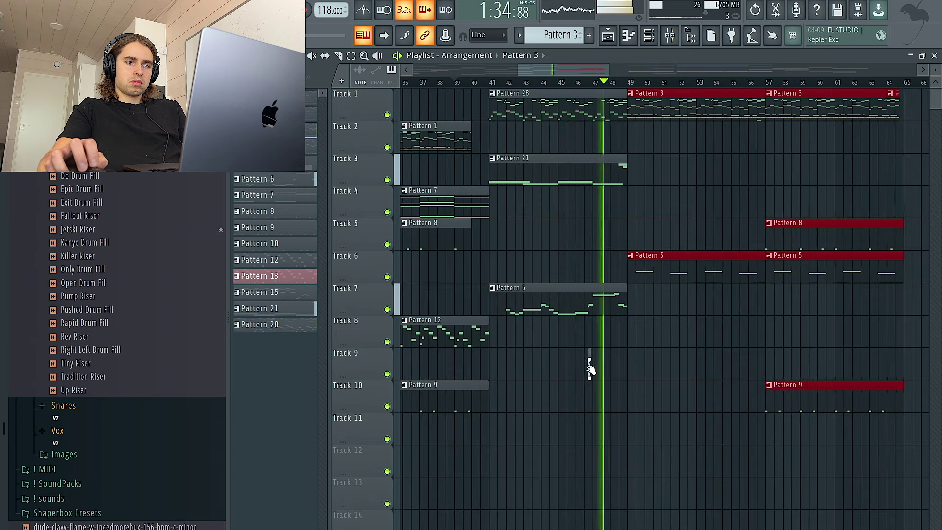
pyautogui.rightClick(580, 373)
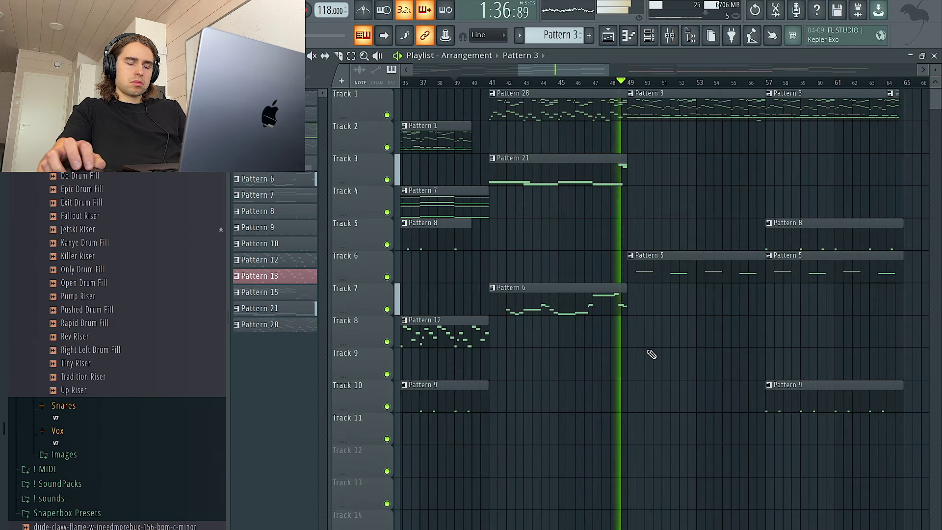
# - Move the Pattern 3 clips at bars 49 to 65 and bars 9 to 25 from Track 1 to Track 2
pyautogui.scroll(-3, 650, 355)
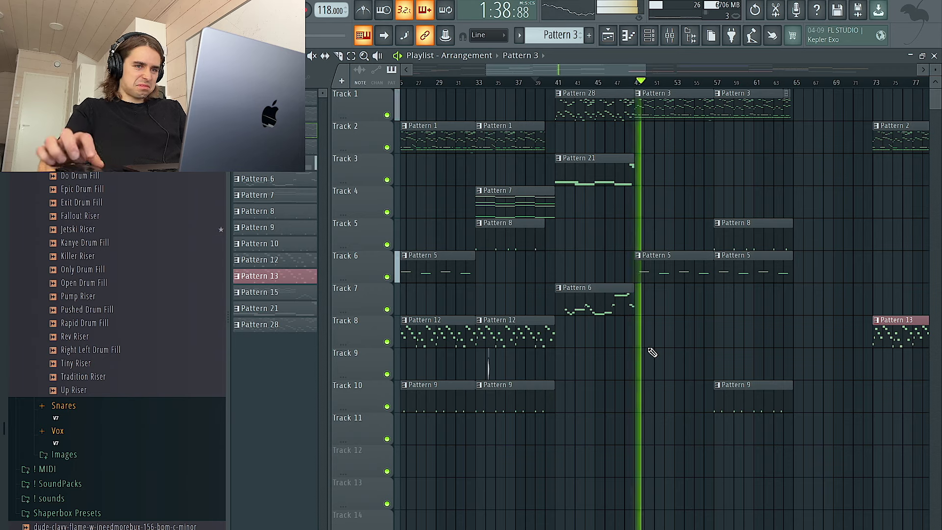
pyautogui.hscroll(3, 667, 340)
pyautogui.scroll(-5, 655, 157)
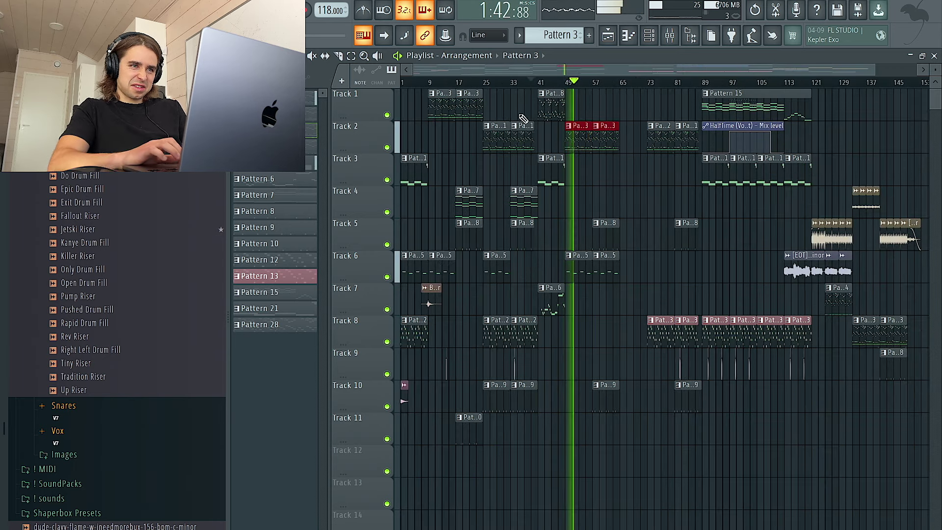
pyautogui.scroll(5, 622, 223)
pyautogui.scroll(-3, 607, 210)
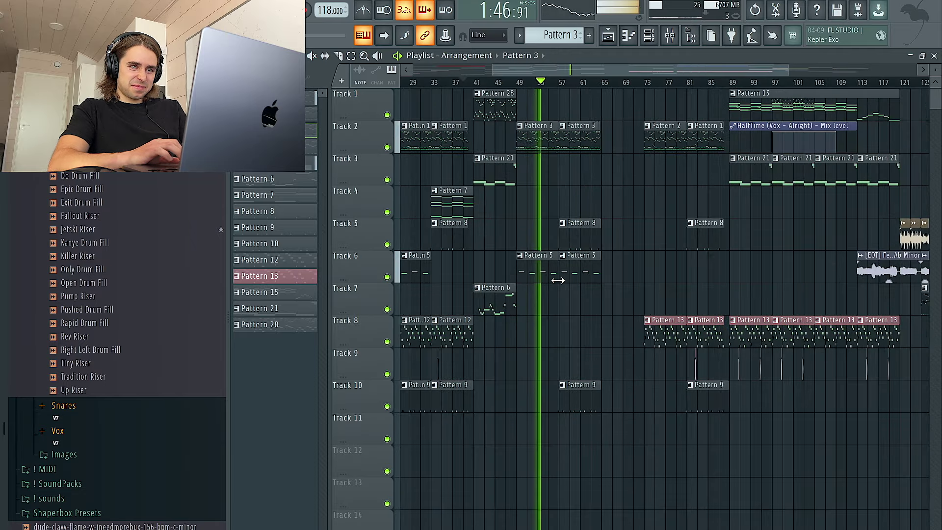
pyautogui.hscroll(-5, 485, 307)
pyautogui.scroll(-2, 485, 308)
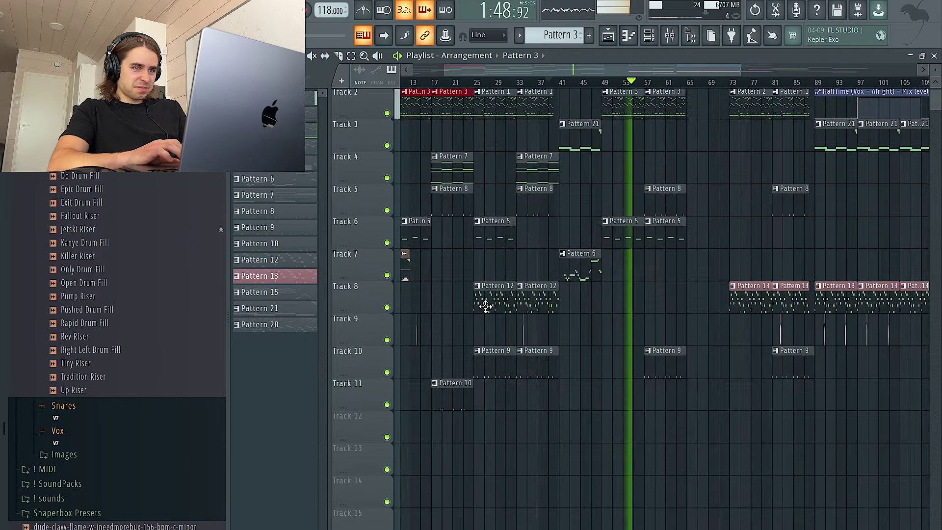
# - Pick Pattern 7 for placement from its clip at bar 17 on Track 4
pyautogui.click(456, 167)
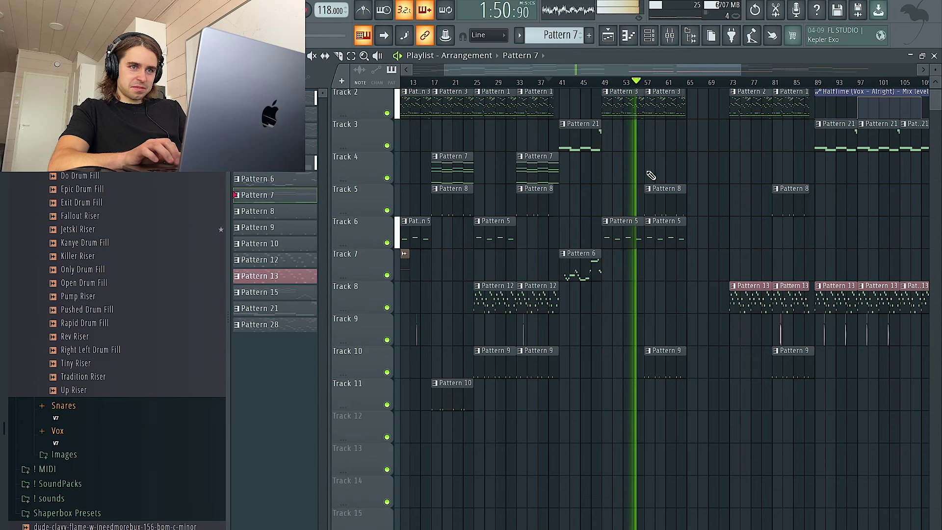
pyautogui.scroll(2, 656, 232)
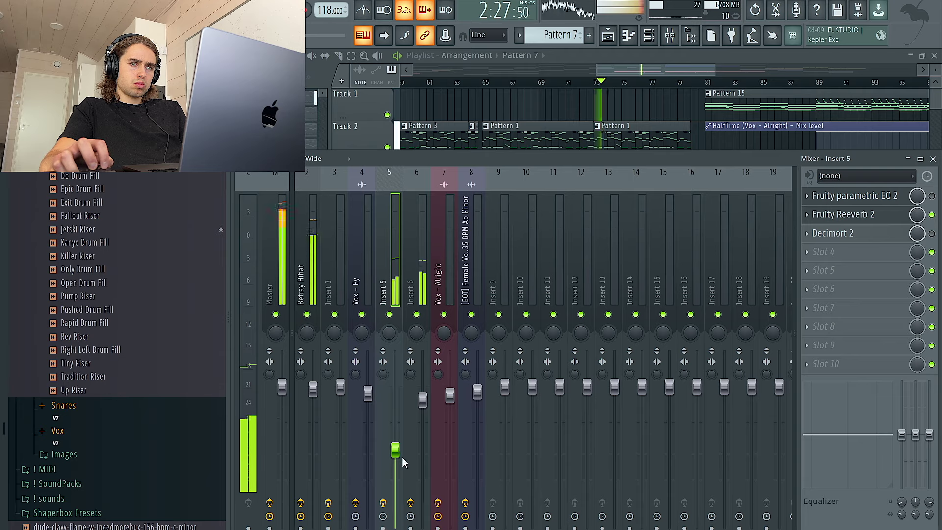
# - Select all JUNO-106 notes in Pattern 7, lower their velocity slightly and return to the arrangement
pyautogui.press('F9')
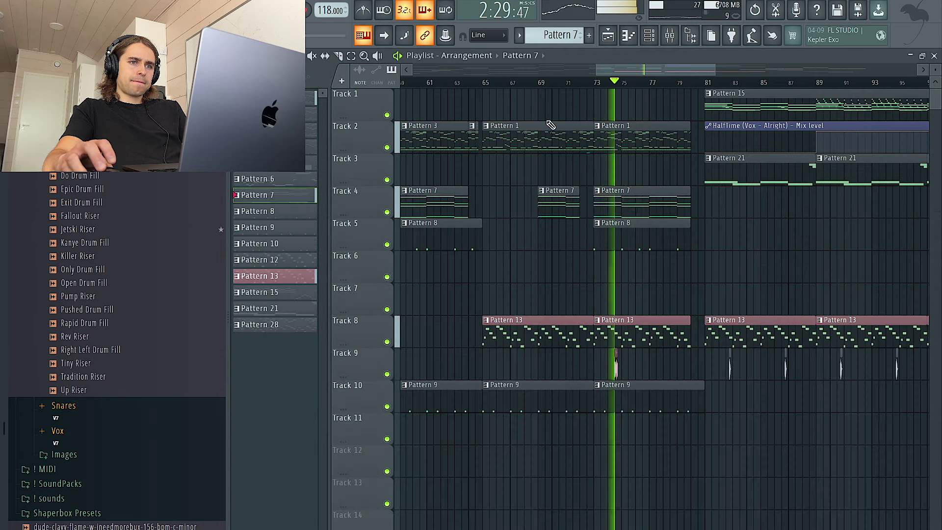
pyautogui.doubleClick(638, 202)
pyautogui.scroll(5, 447, 233)
pyautogui.hotkey('ctrl', 'a')
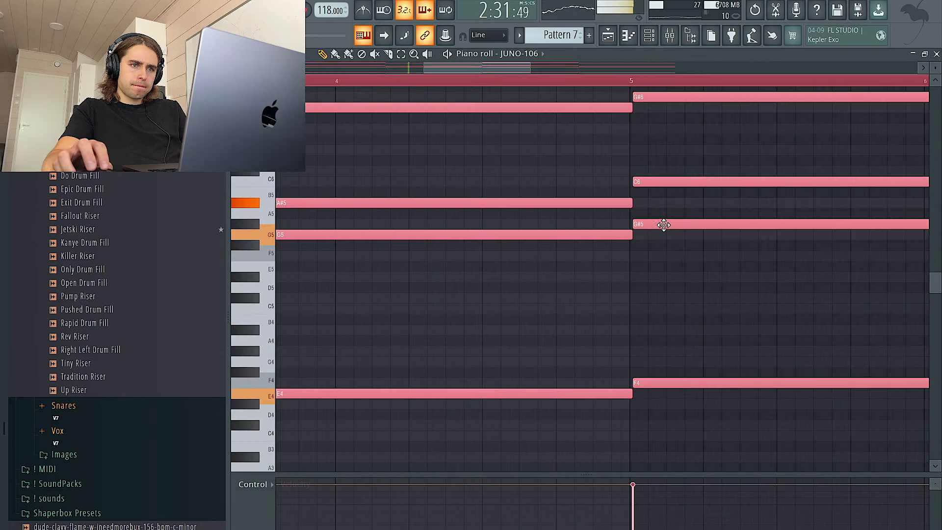
pyautogui.scroll(-4, 658, 278)
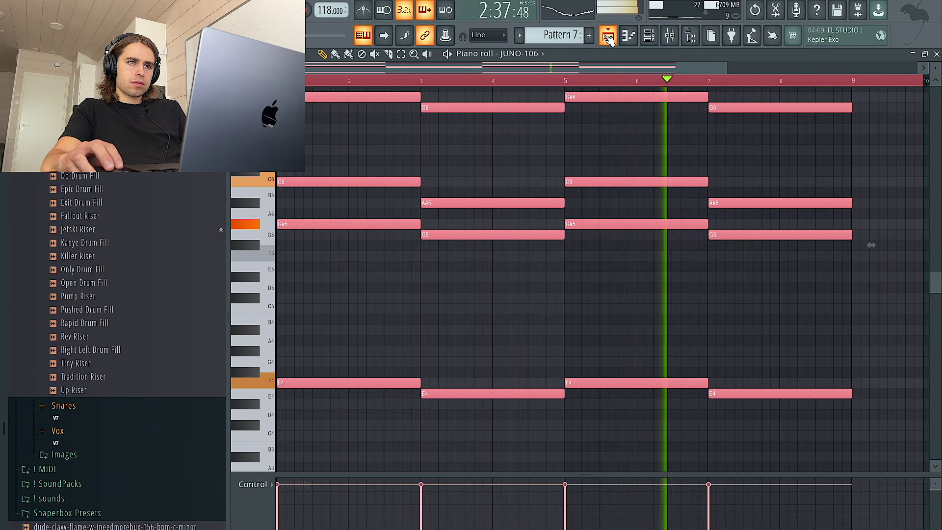
pyautogui.press('F5')
pyautogui.press('F5')
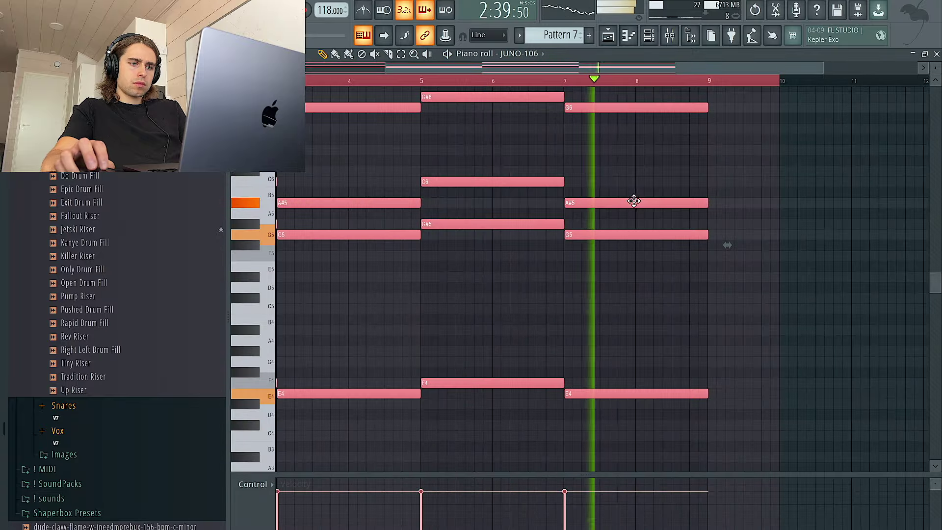
pyautogui.click(614, 38)
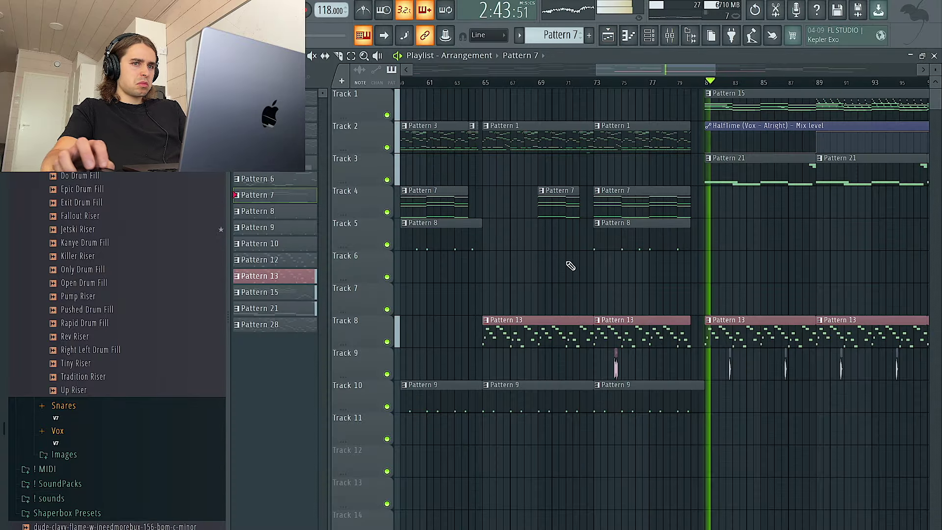
# - Delete the Vox - Ey clip near bar 83 on Track 9 and shift the next one slightly earlier to about bar 86
pyautogui.click(650, 42)
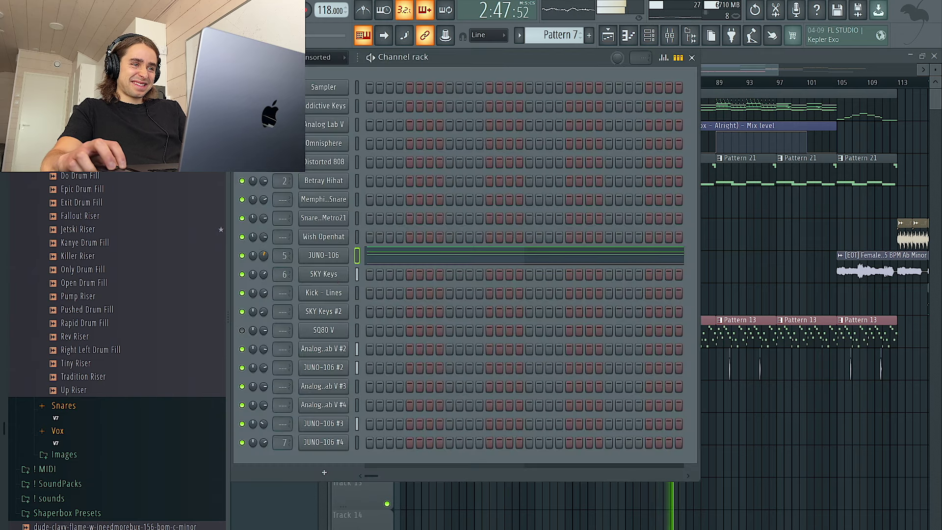
pyautogui.rightClick(760, 251)
pyautogui.scroll(2, 653, 275)
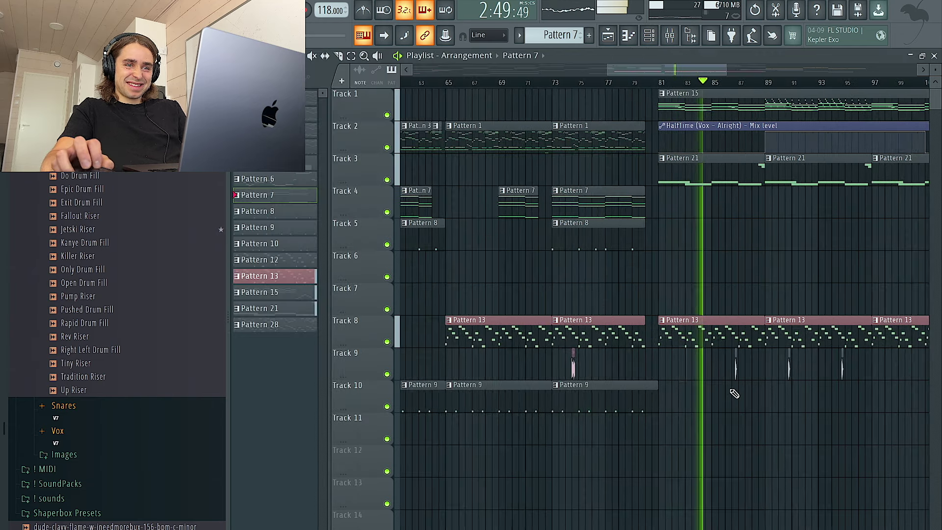
pyautogui.scroll(4, 733, 392)
pyautogui.moveTo(745, 373); pyautogui.dragTo(725, 375)
# - Delete the Vox - Ey clips near bars 91 and 95 on Track 9
pyautogui.scroll(-6, 707, 389)
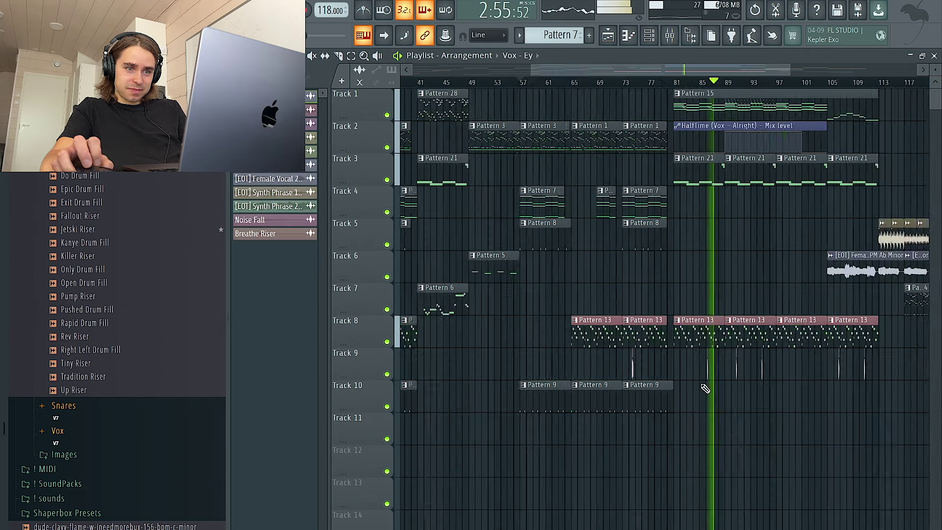
pyautogui.scroll(-8, 785, 392)
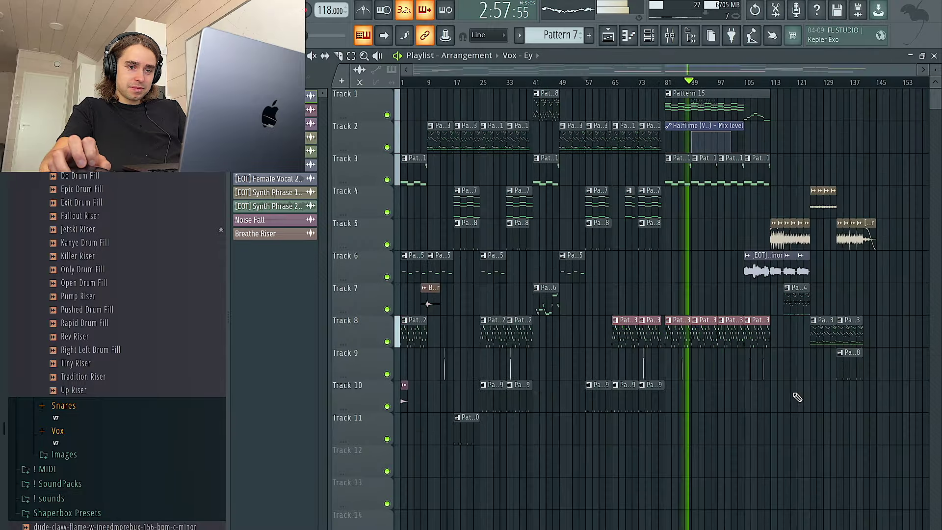
pyautogui.scroll(6, 782, 407)
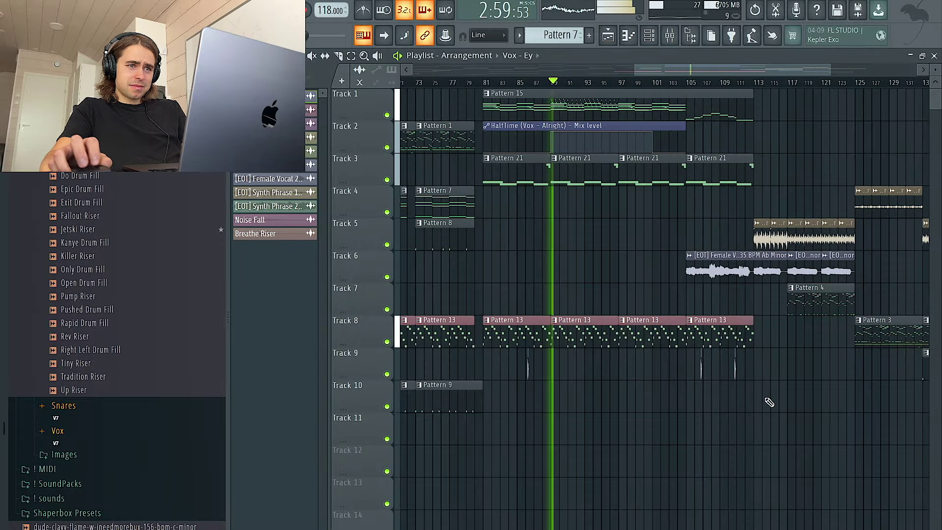
# - Open Pattern 15 from Track 1, delete its busy high notes between about bars 89 and 105, and return to the arrangement
pyautogui.click(573, 119)
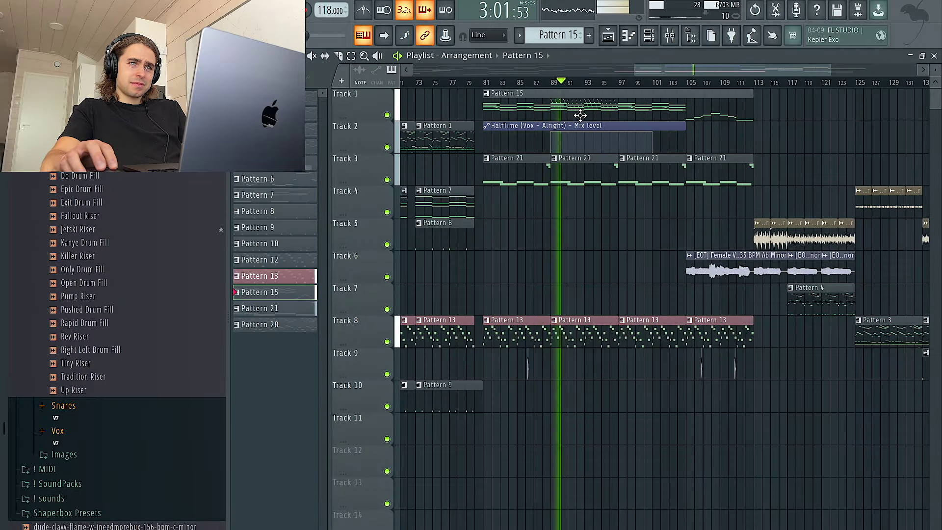
pyautogui.doubleClick(580, 114)
pyautogui.moveTo(658, 313); pyautogui.dragTo(346, 111)
pyautogui.press('Delete')
pyautogui.click(606, 40)
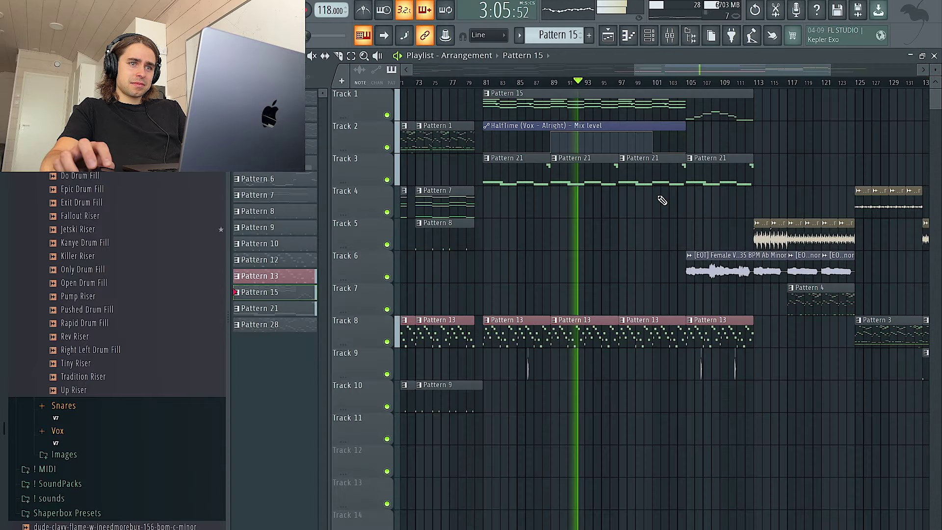
pyautogui.click(803, 267)
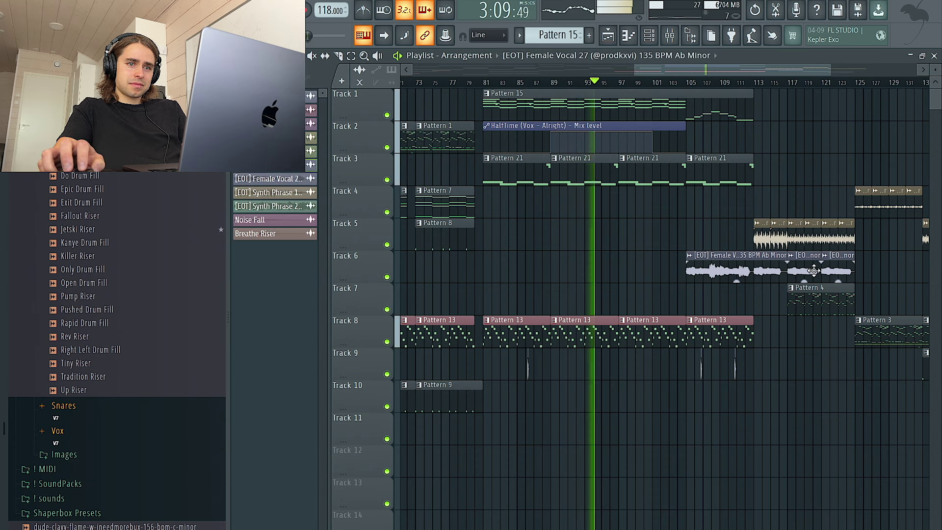
pyautogui.moveTo(624, 303); pyautogui.dragTo(622, 298)
pyautogui.rightClick(632, 303)
pyautogui.click(624, 301)
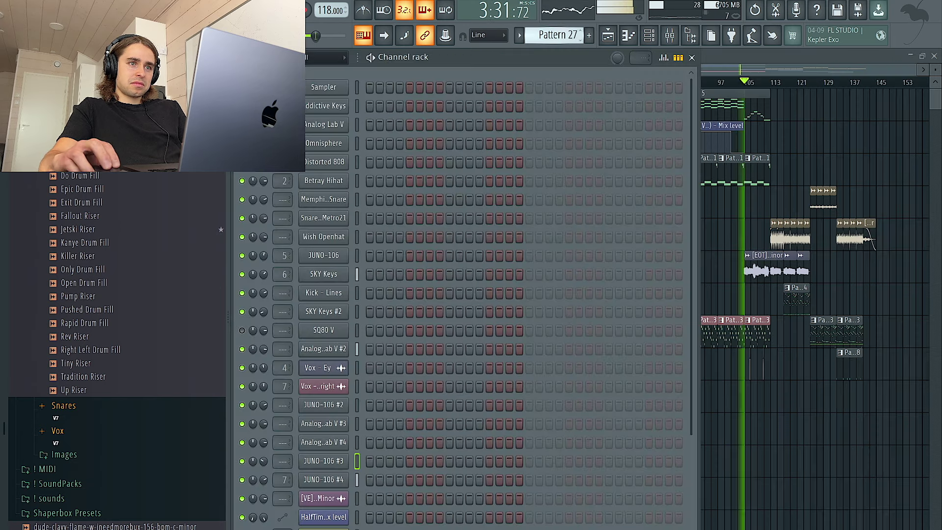
# - Position the Pattern 27 clip on Track 13 at bar 17 and shorten it to end at bar 25
pyautogui.click(897, 118)
pyautogui.moveTo(467, 492); pyautogui.dragTo(454, 492)
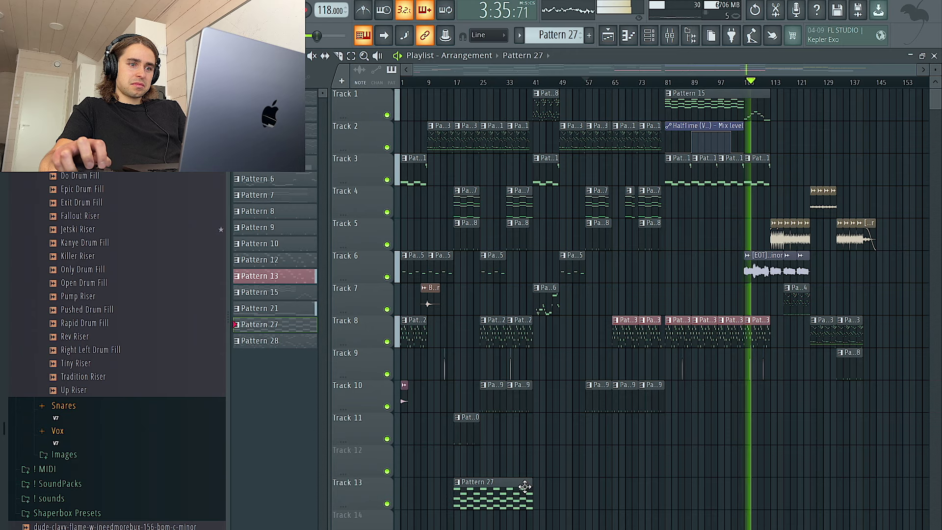
pyautogui.moveTo(521, 486); pyautogui.dragTo(475, 486)
pyautogui.scroll(5, 829, 202)
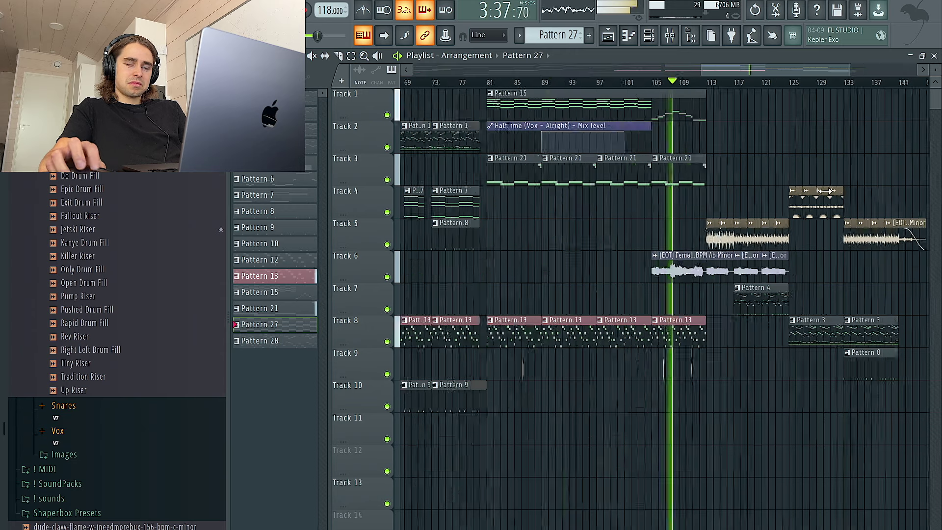
# - Open the Female Vocal 27 clip's settings and load Fox Echo Chorus into slot 3 of its mixer track
pyautogui.doubleClick(591, 257)
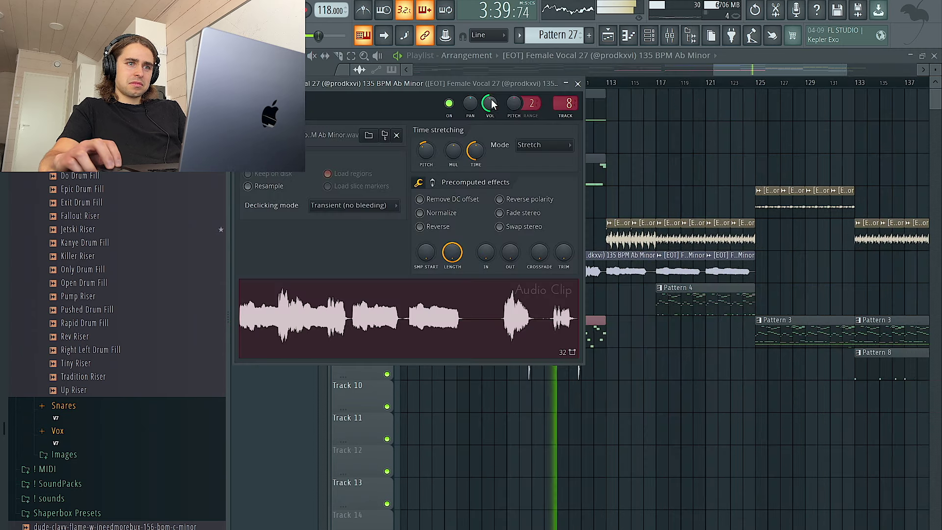
pyautogui.click(649, 35)
pyautogui.click(669, 35)
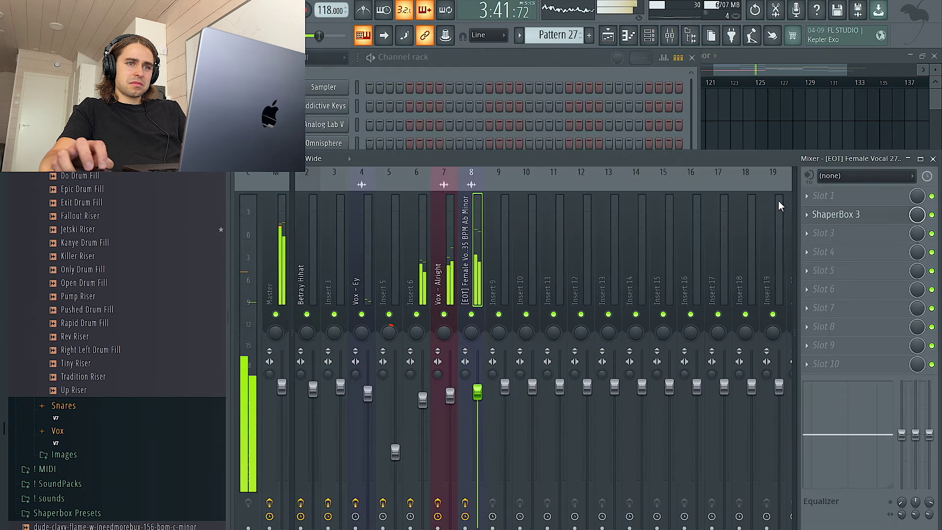
pyautogui.click(824, 233)
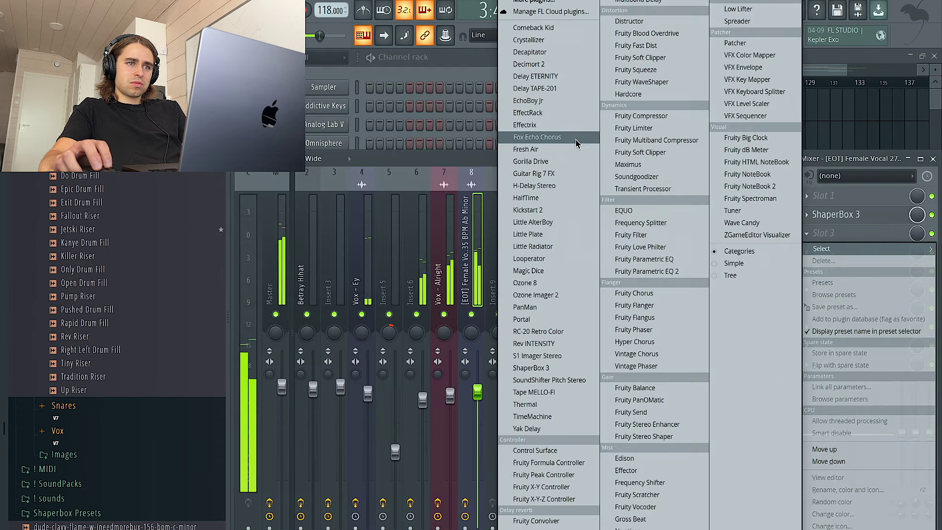
pyautogui.click(597, 140)
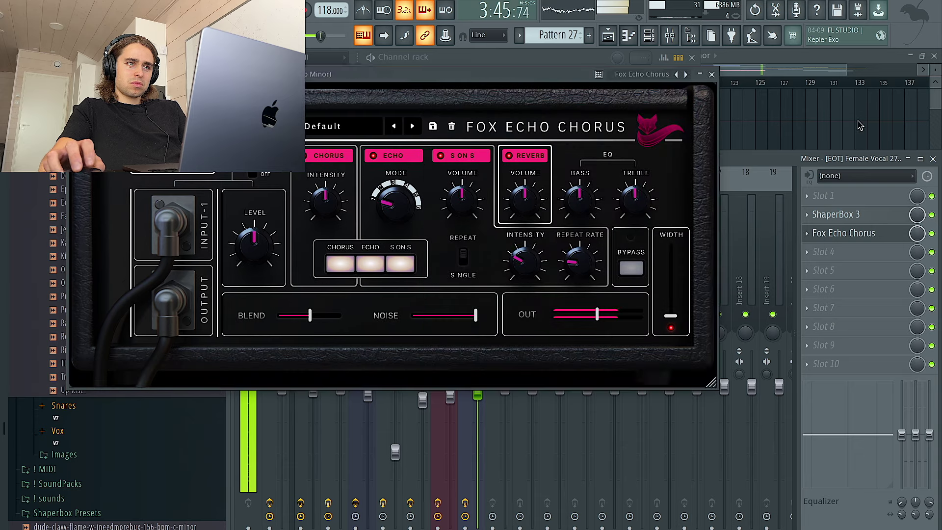
pyautogui.click(729, 105)
pyautogui.click(711, 75)
# - Replay the female vocal section from about bar 105 to audition the chorus effect in the arrangement
pyautogui.click(512, 84)
pyautogui.press('F9')
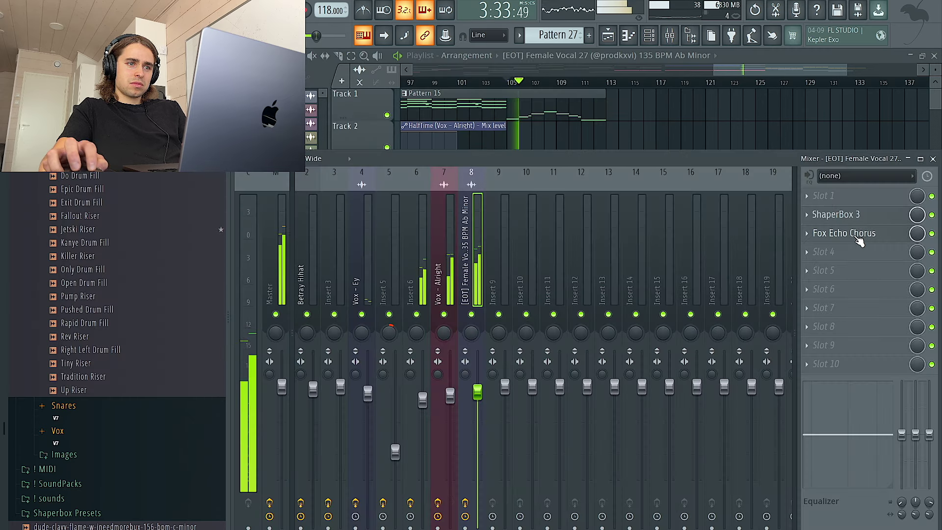
pyautogui.press('F9')
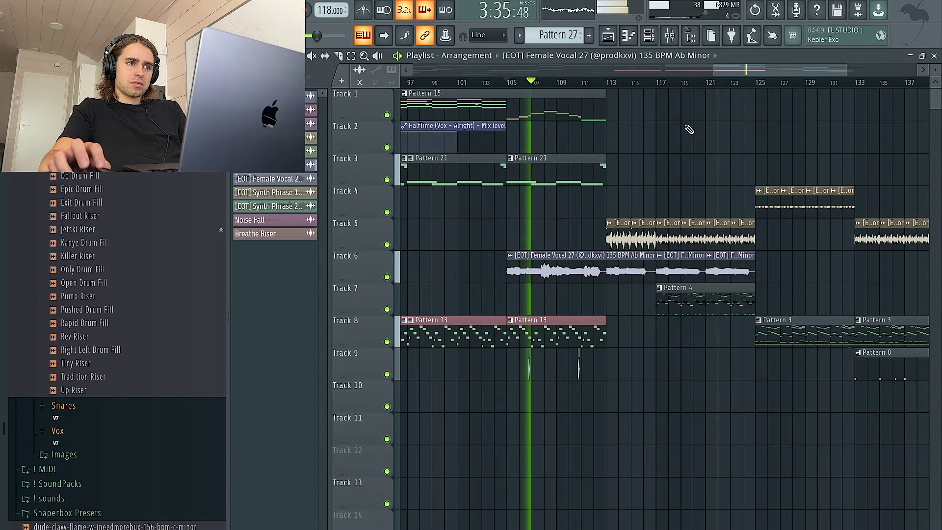
pyautogui.scroll(-4, 682, 113)
# - Load Fruity Parametric EQ 2 into slot 4 of the female vocal mixer track with the 30Hz + 18kHz cut preset
pyautogui.click(669, 35)
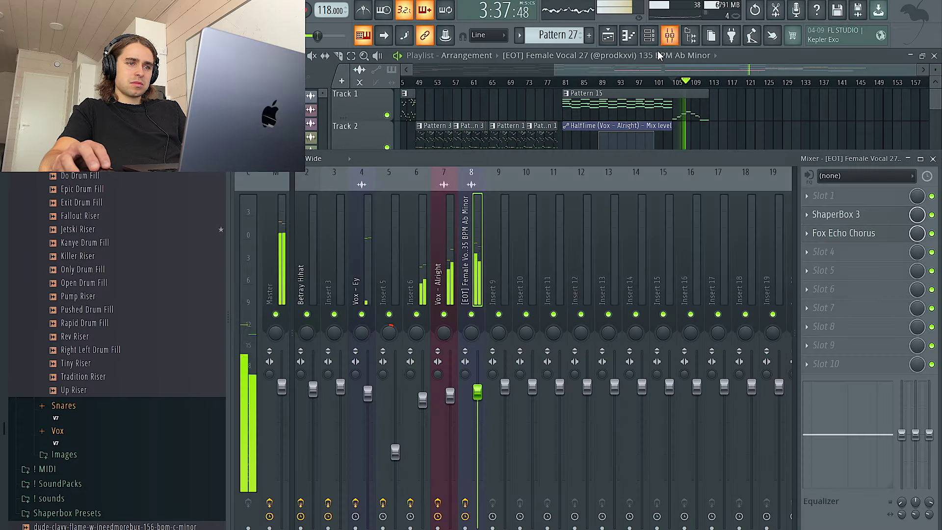
pyautogui.click(824, 251)
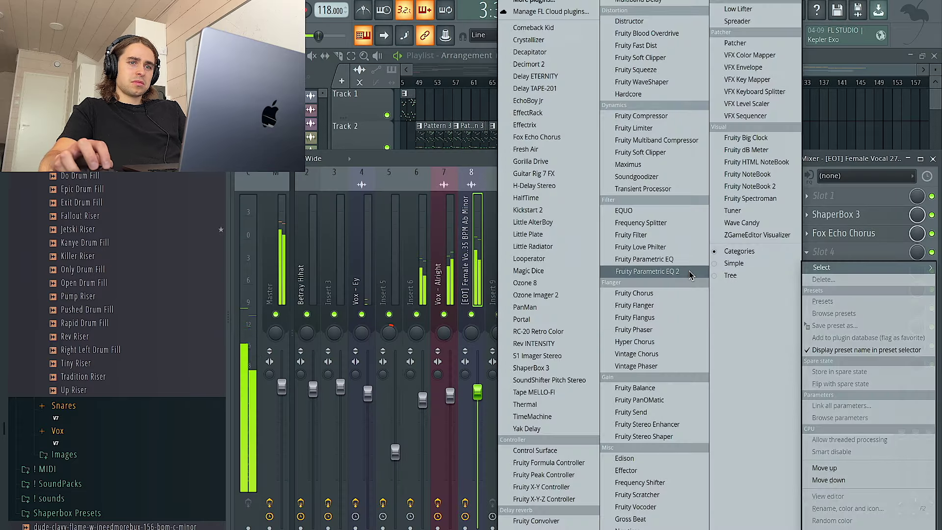
pyautogui.click(647, 271)
pyautogui.click(709, 165)
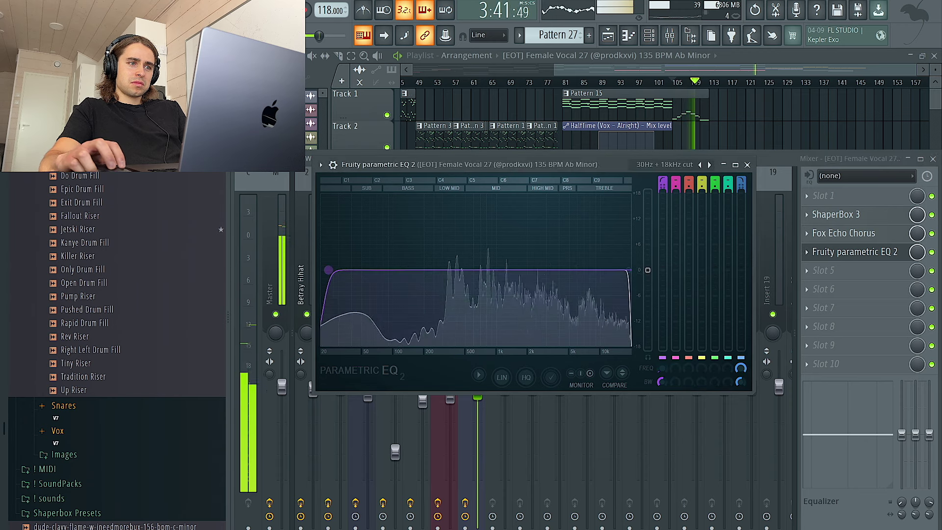
# - Raise the vocal EQ's low cut into the low mids and lower the vocal mixer track's volume slightly
pyautogui.moveTo(348, 272); pyautogui.dragTo(434, 270)
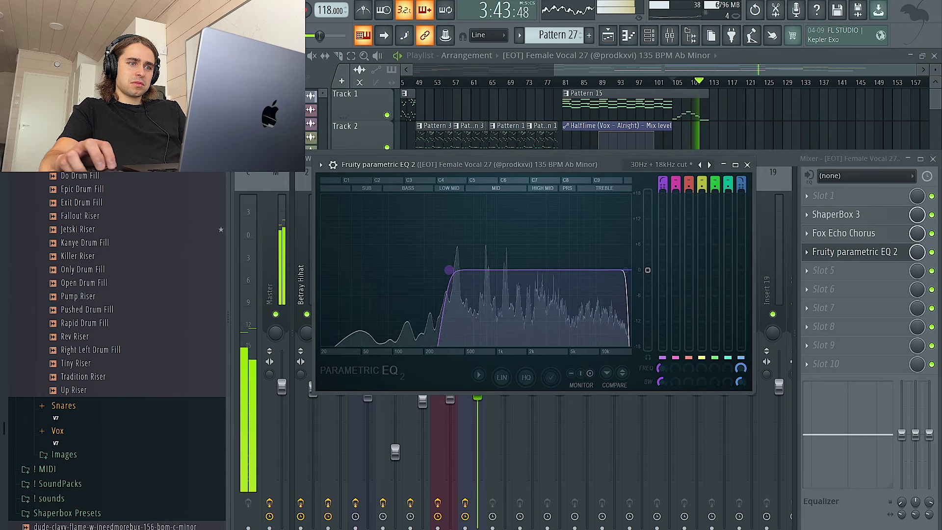
pyautogui.click(477, 397)
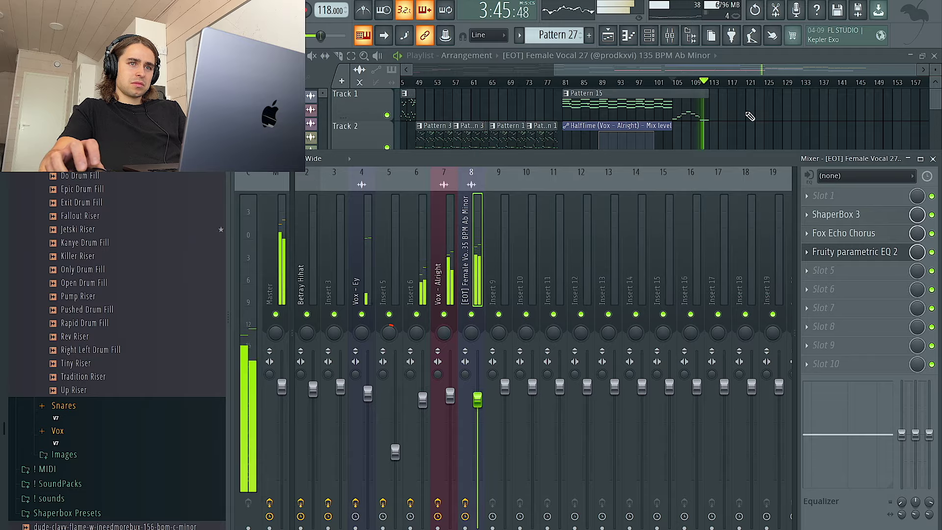
pyautogui.press('F9')
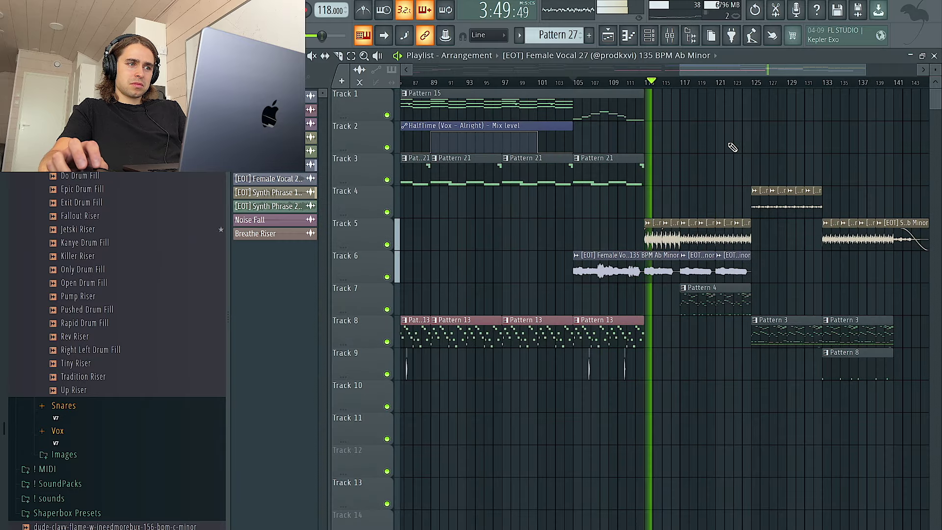
# - Route the Synth Phrase 10 clip to mixer track 9 and load Fruity Parametric EQ 2 into slot 1
pyautogui.doubleClick(672, 238)
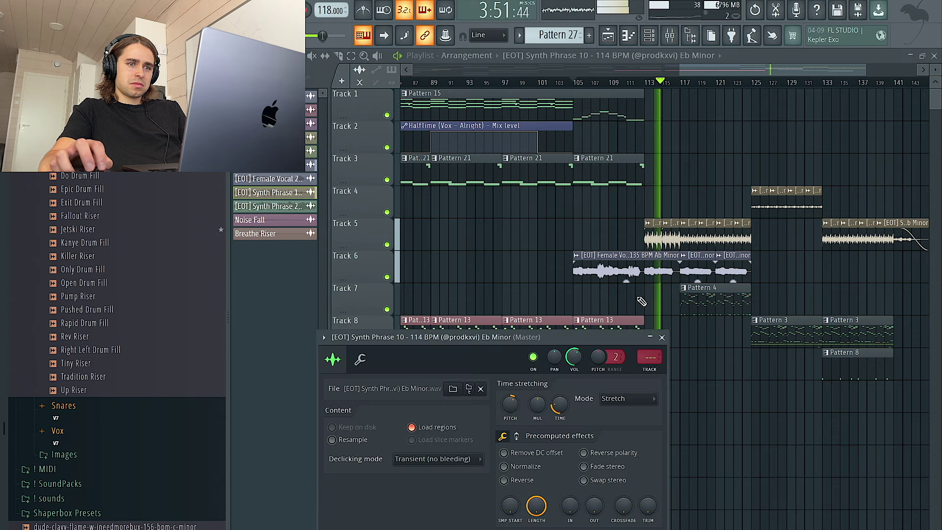
pyautogui.click(639, 362)
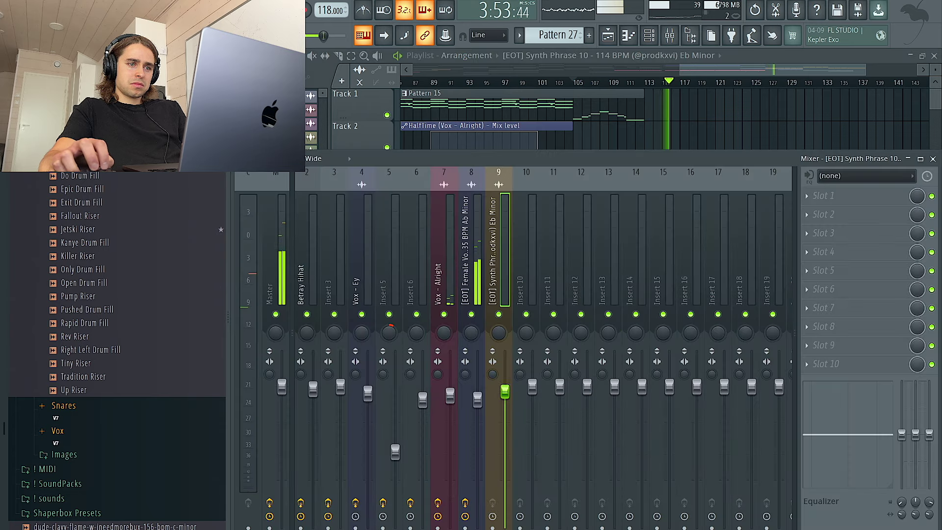
pyautogui.click(817, 196)
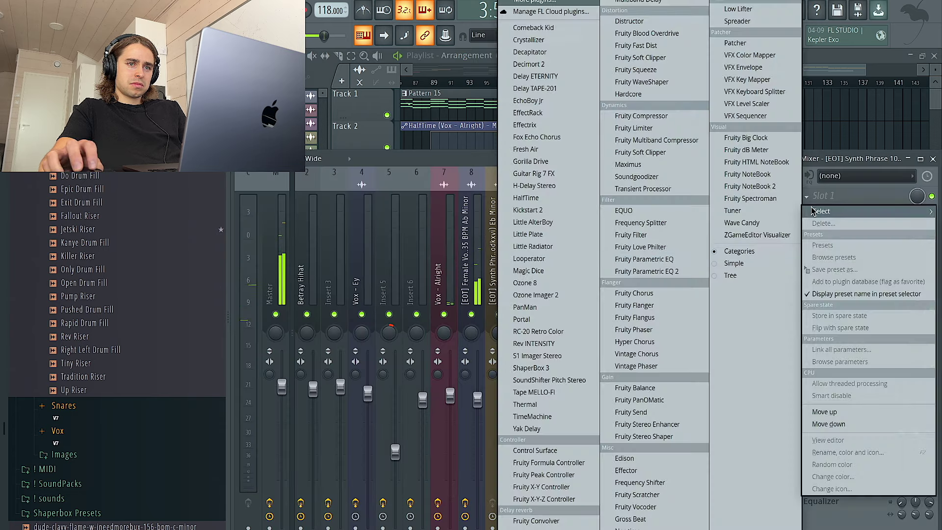
pyautogui.click(637, 276)
# - Shape the Synth Phrase 10 EQ with a shallow mid dip, band 4 near 496 Hz and slight adjustments to bands 2 and 7
pyautogui.moveTo(495, 254); pyautogui.dragTo(450, 256)
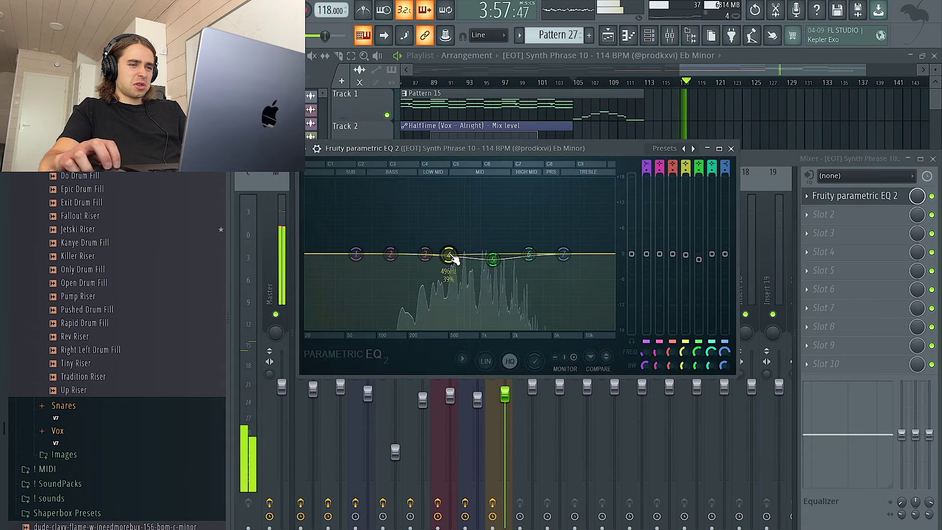
pyautogui.moveTo(563, 254); pyautogui.dragTo(574, 256)
pyautogui.moveTo(391, 254); pyautogui.dragTo(386, 255)
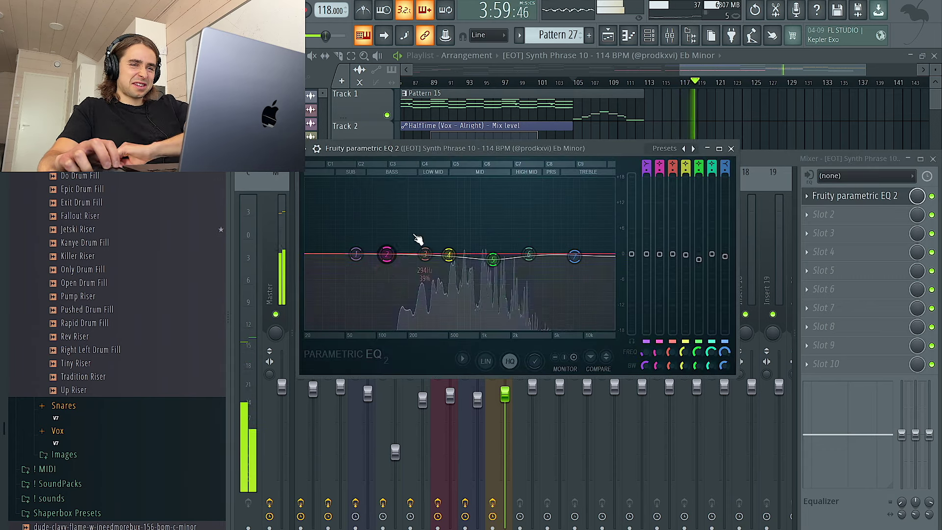
pyautogui.rightClick(741, 105)
# - Shorten the section after bar 117 by four bars, starting the following clips at bar 121 and trimming the Track 5 synth phrase slightly before it
pyautogui.scroll(3, 721, 172)
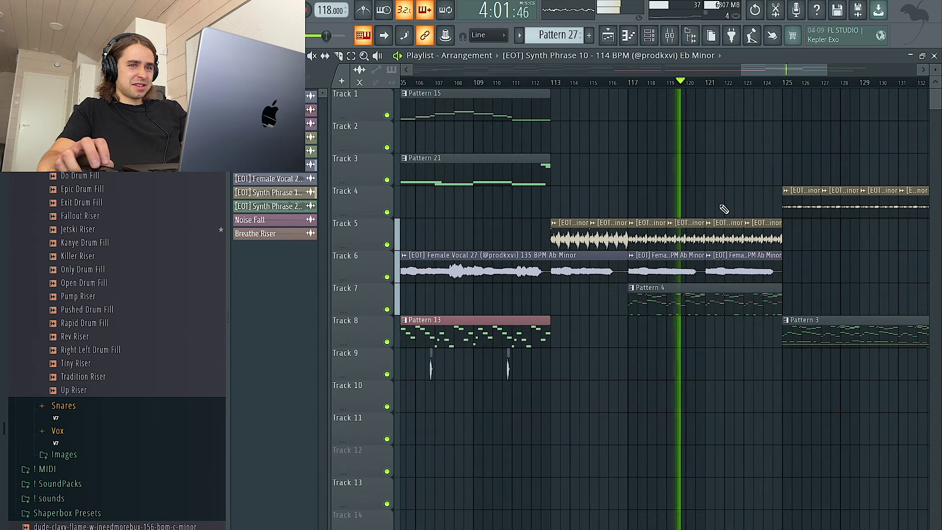
pyautogui.hotkey('ctrl', 'z')
pyautogui.press('space')
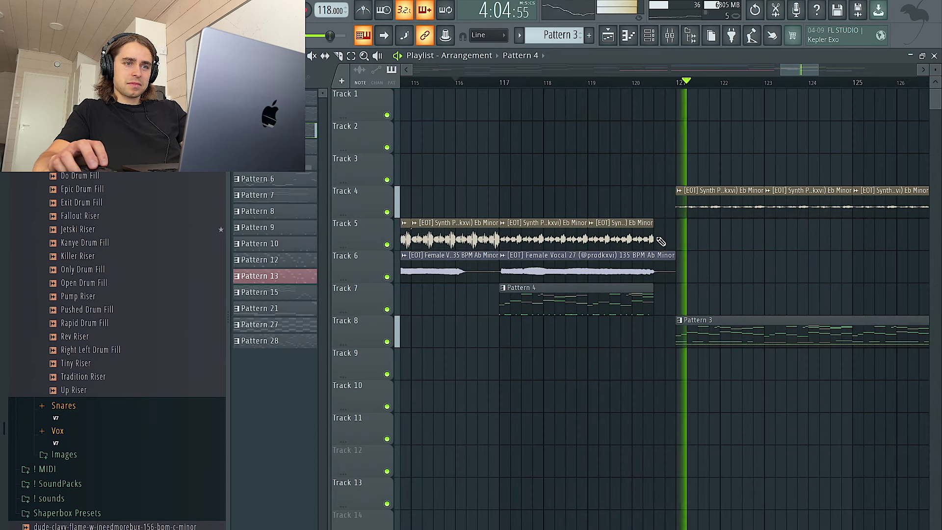
# - Try to shorten the Pattern 4 clip on Track 7 to match the synth phrase's end, and undo the resize
pyautogui.moveTo(674, 288); pyautogui.dragTo(652, 288)
pyautogui.hotkey('ctrl', 'z')
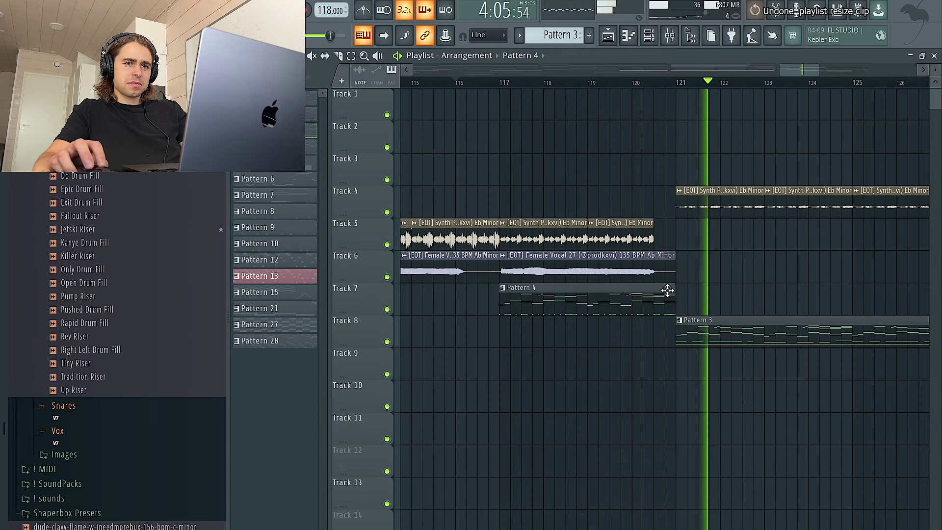
# - Add a Pattern 9 clip on Track 10 and a Pattern 15 clip on Track 1, both starting at bar 129
pyautogui.scroll(-4, 692, 287)
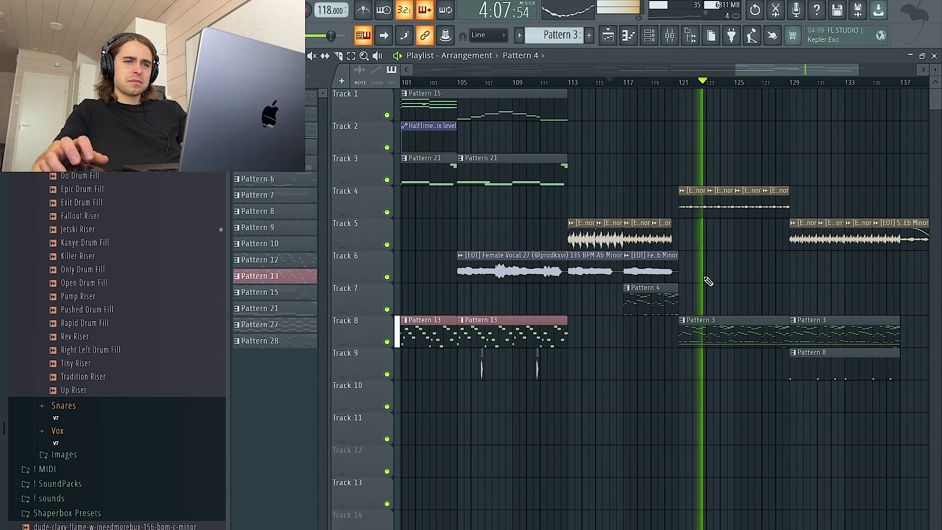
pyautogui.scroll(-4, 708, 281)
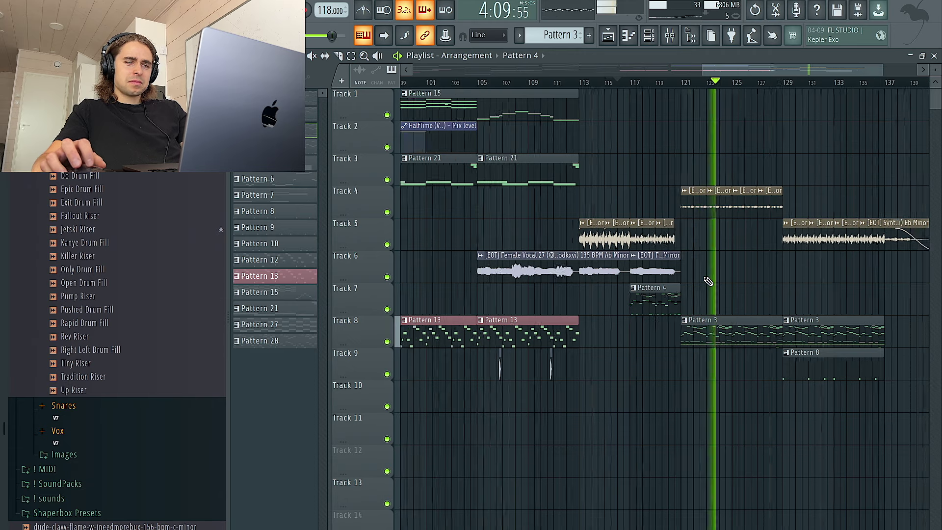
pyautogui.scroll(5, 761, 288)
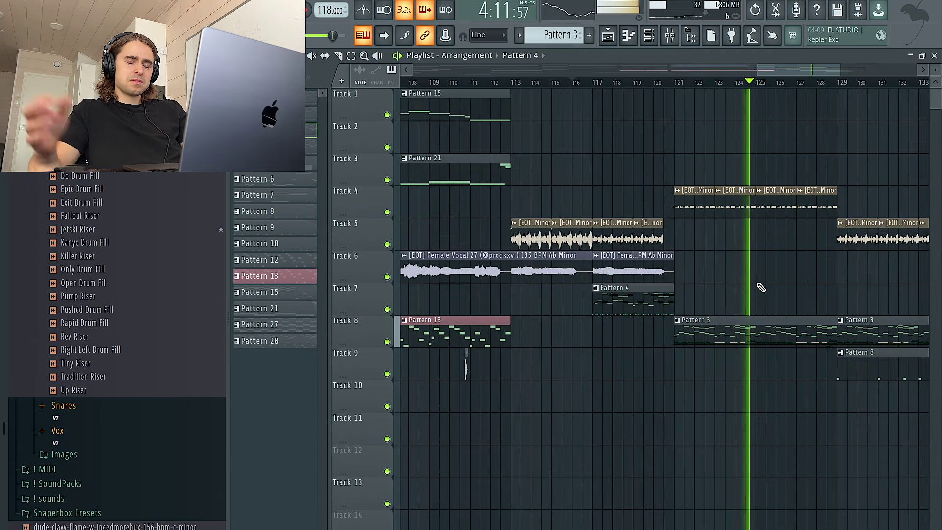
pyautogui.scroll(-1, 761, 287)
pyautogui.scroll(-2, 761, 287)
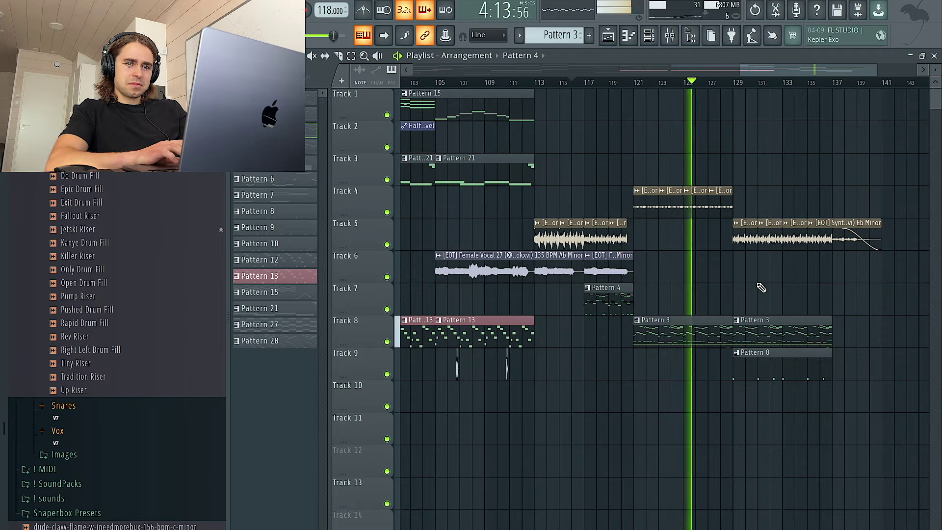
pyautogui.scroll(-8, 752, 349)
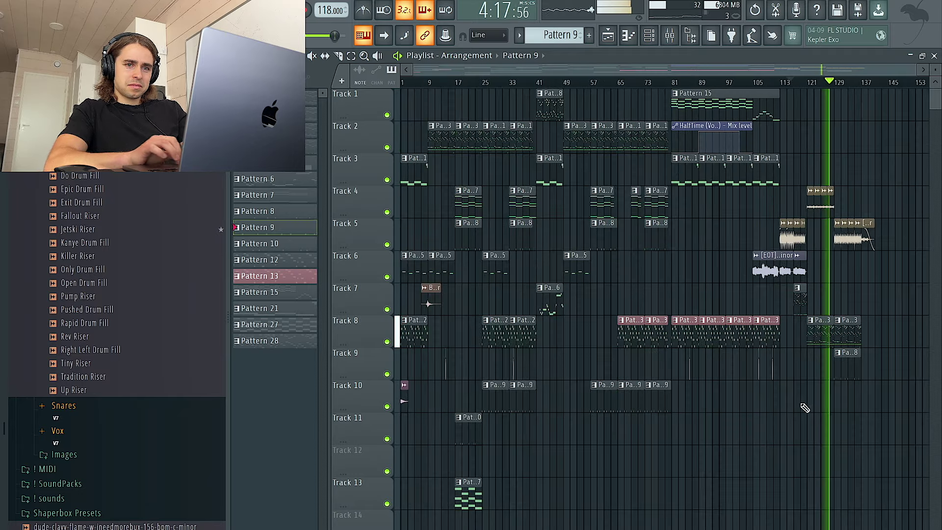
pyautogui.scroll(5, 760, 407)
pyautogui.scroll(-2, 760, 396)
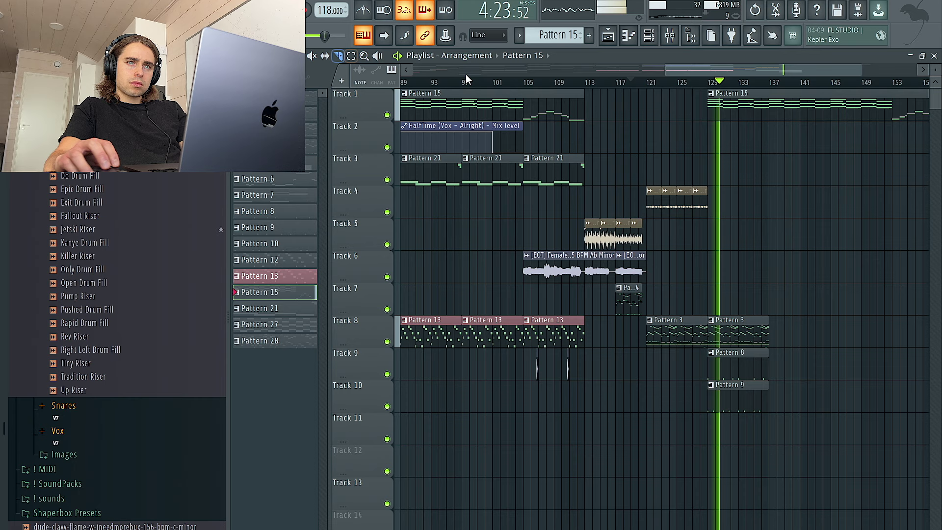
# - Shift the new Pattern 15 clip on Track 1 back to bar 121 and remove its first eight bars, keeping the part from bar 129
pyautogui.hscroll(1, 768, 113)
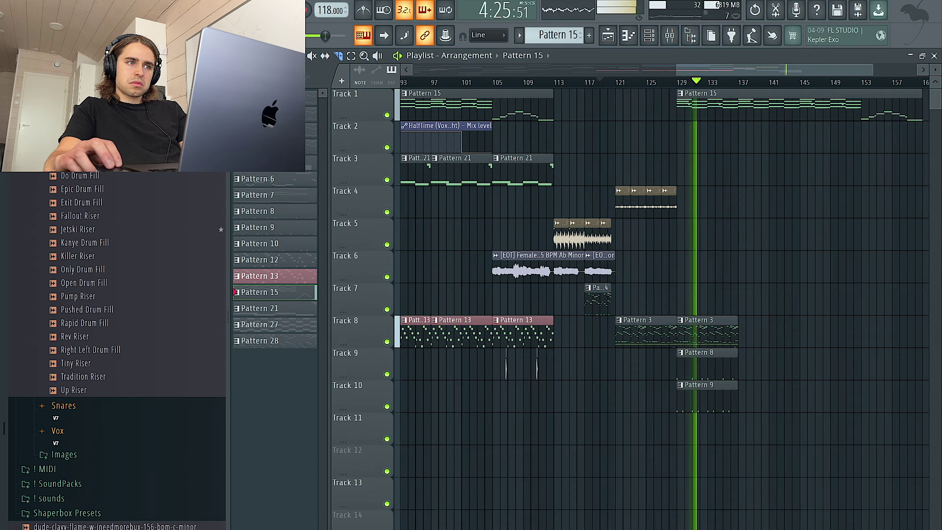
pyautogui.moveTo(758, 109); pyautogui.dragTo(696, 110)
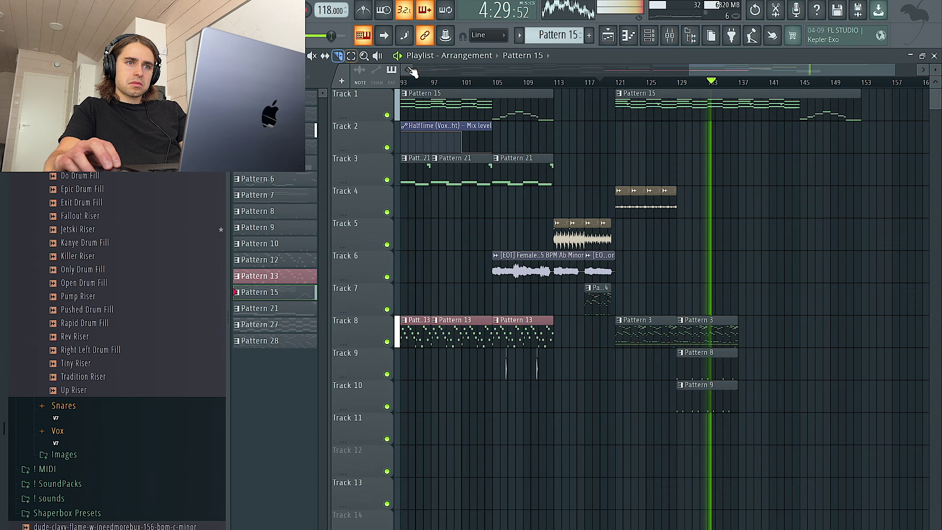
pyautogui.click(675, 117)
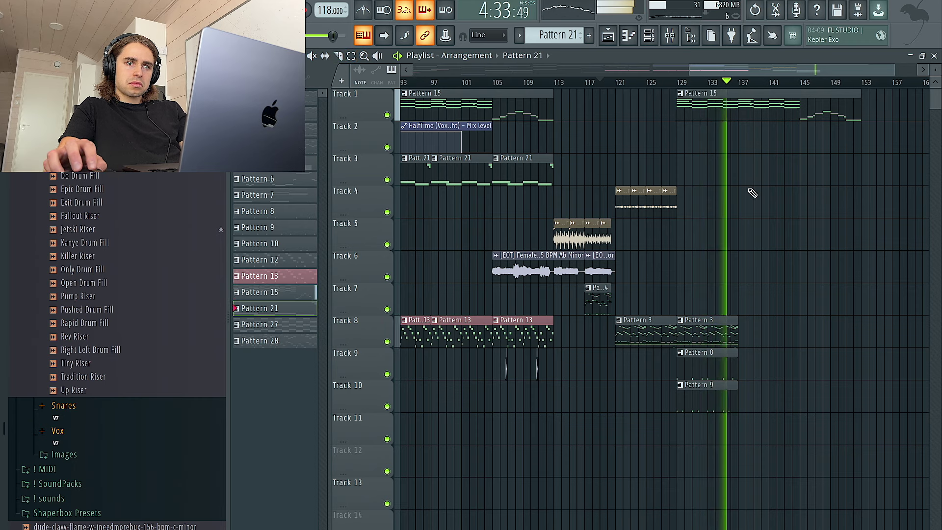
# - Split the outro's Pattern 15 clip on Track 1 at bar 137 and add a Pattern 21 clip on Track 3 there
pyautogui.hscroll(3, 693, 96)
pyautogui.click(339, 56)
pyautogui.click(699, 119)
pyautogui.hotkey('ctrl', 'z')
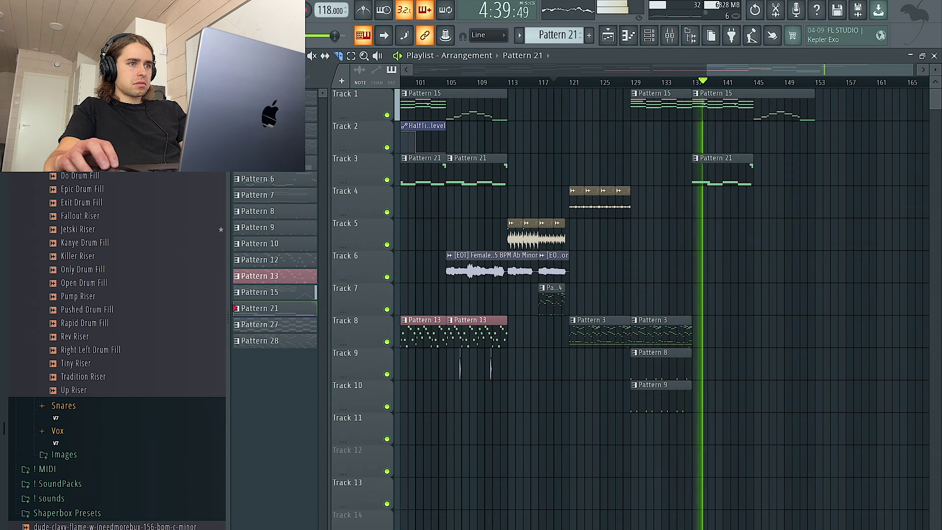
# - Try out a copy of the female vocal clip on Track 6 from bar 145 to bar 153
pyautogui.hscroll(2, 765, 201)
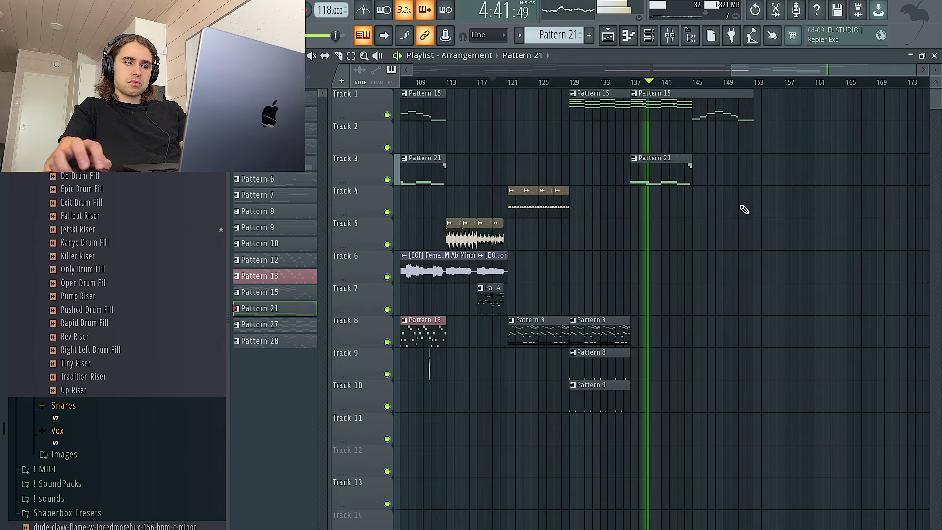
pyautogui.moveTo(564, 275)
pyautogui.mouseDown()
pyautogui.moveTo(431, 265)
pyautogui.moveTo(728, 264)
pyautogui.mouseUp()
pyautogui.press('Delete')
pyautogui.hotkey('ctrl', 'z')
pyautogui.hotkey('ctrl', 'd')
pyautogui.rightClick(782, 269)
pyautogui.hotkey('ctrl', 'z')
pyautogui.rightClick(800, 269)
pyautogui.moveTo(784, 260); pyautogui.dragTo(762, 260)
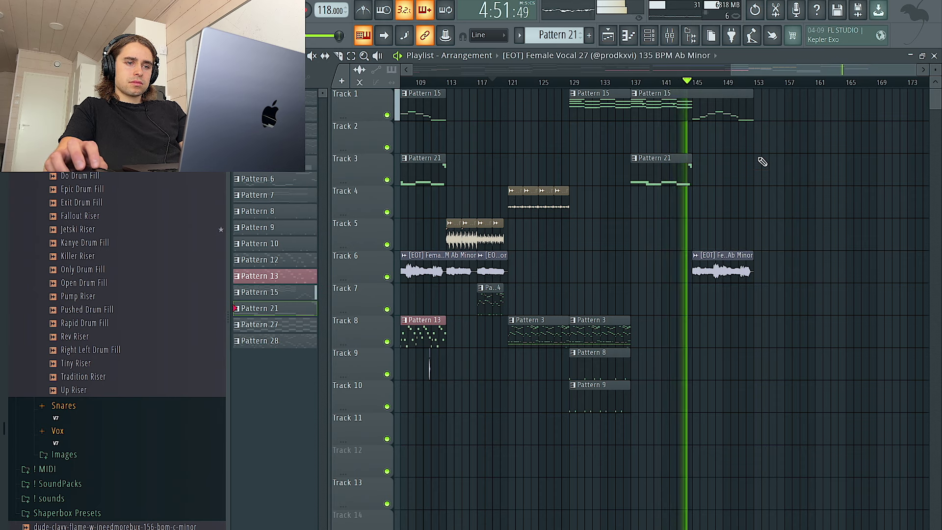
# - Remove the vocal copy from Track 6 and trim the last Pattern 15 clip on Track 1 to end at bar 145
pyautogui.scroll(2, 770, 165)
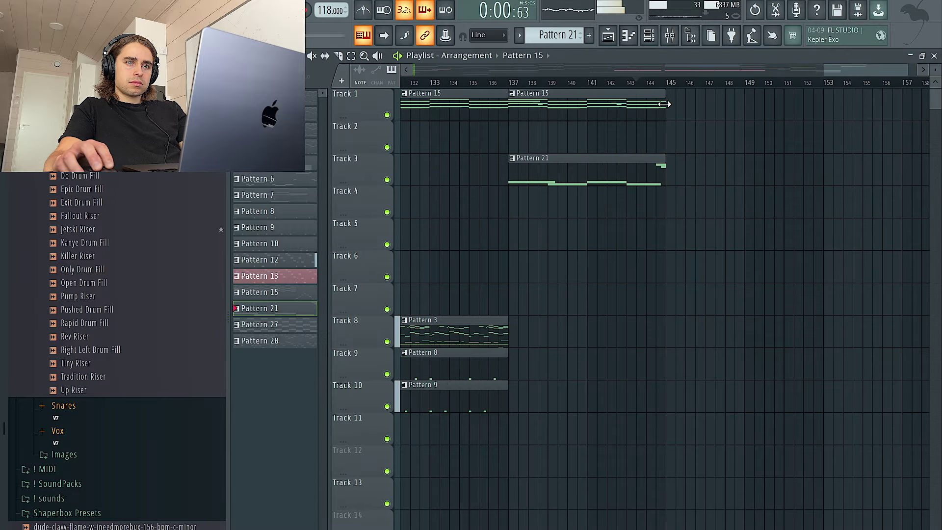
pyautogui.scroll(-5, 697, 155)
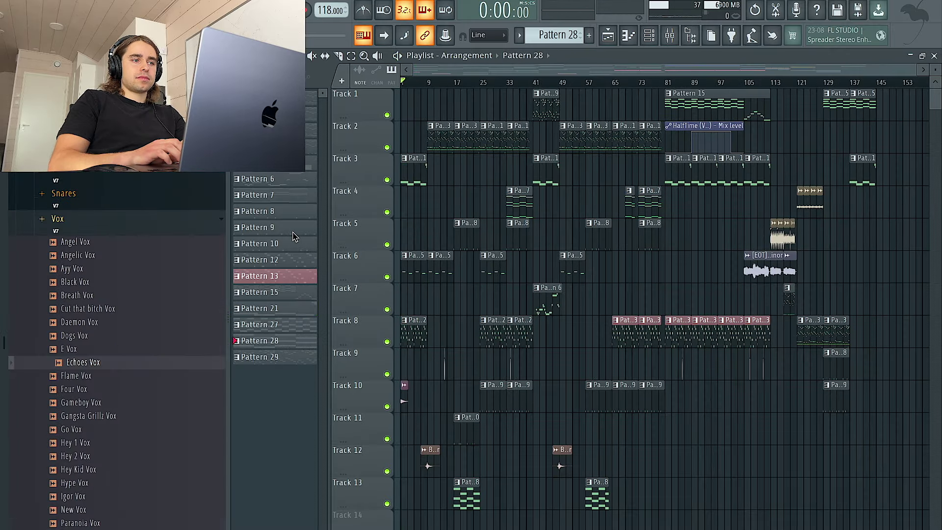
# - Route the Noise Fall sample to mixer track 27 and move its clip at bar 1 from Track 10 down to Track 12
pyautogui.press('space')
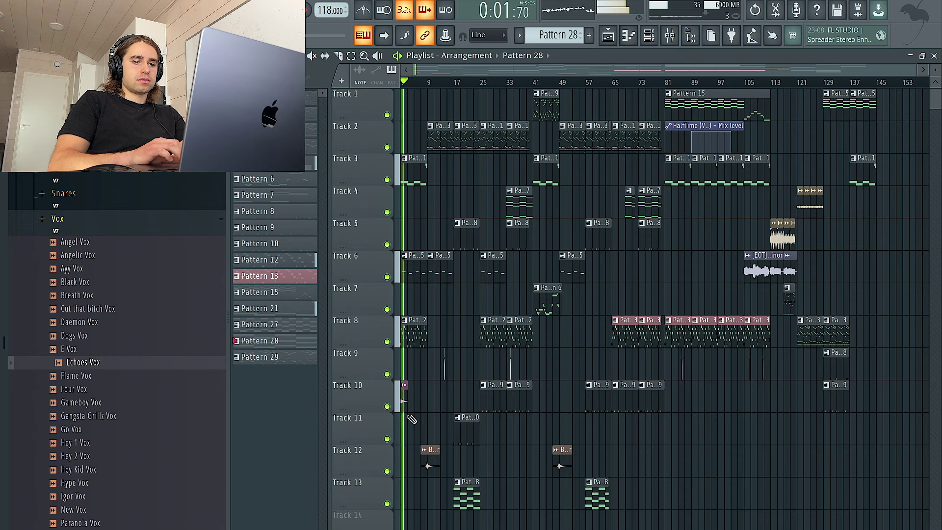
pyautogui.scroll(6, 411, 419)
pyautogui.doubleClick(420, 396)
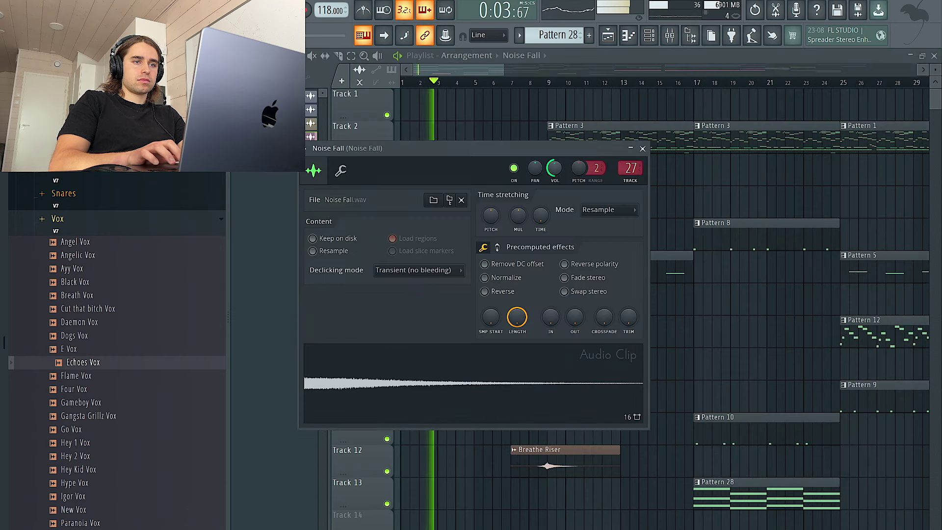
pyautogui.rightClick(505, 116)
pyautogui.moveTo(454, 423); pyautogui.dragTo(398, 376)
pyautogui.hotkey('shift', 'Down')
pyautogui.hotkey('shift', 'Down')
# - Place copies of the Noise Fall clip on Track 12 at bars 25, 65 and 81
pyautogui.scroll(-6, 399, 375)
pyautogui.scroll(2, 469, 436)
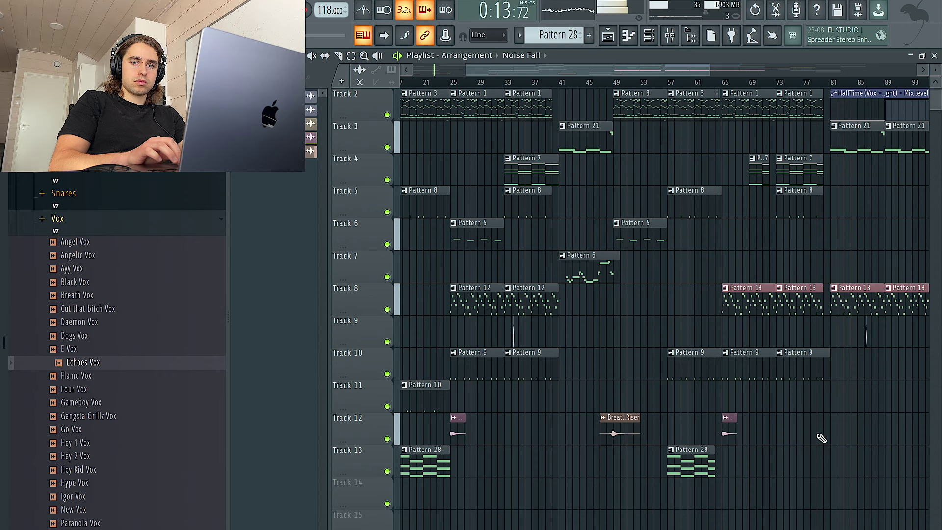
pyautogui.scroll(-3, 763, 461)
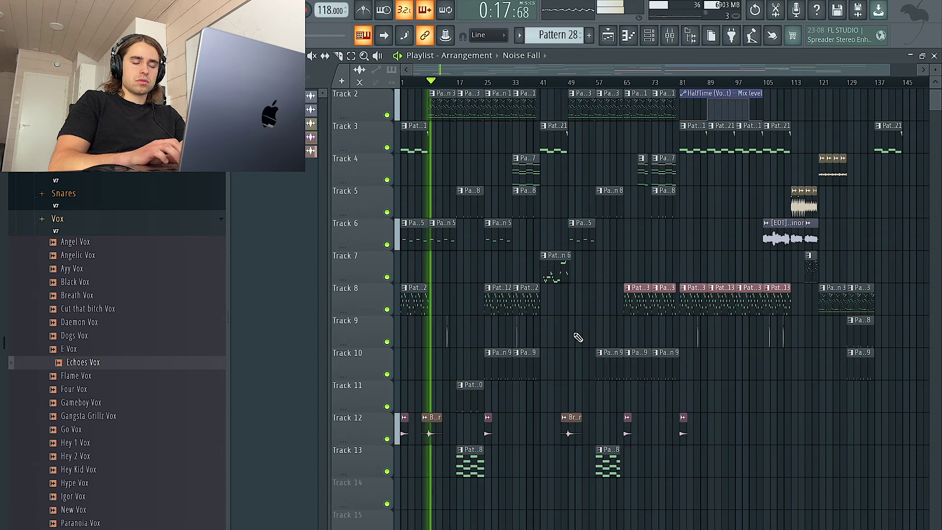
pyautogui.scroll(3, 444, 326)
pyautogui.scroll(1, 444, 327)
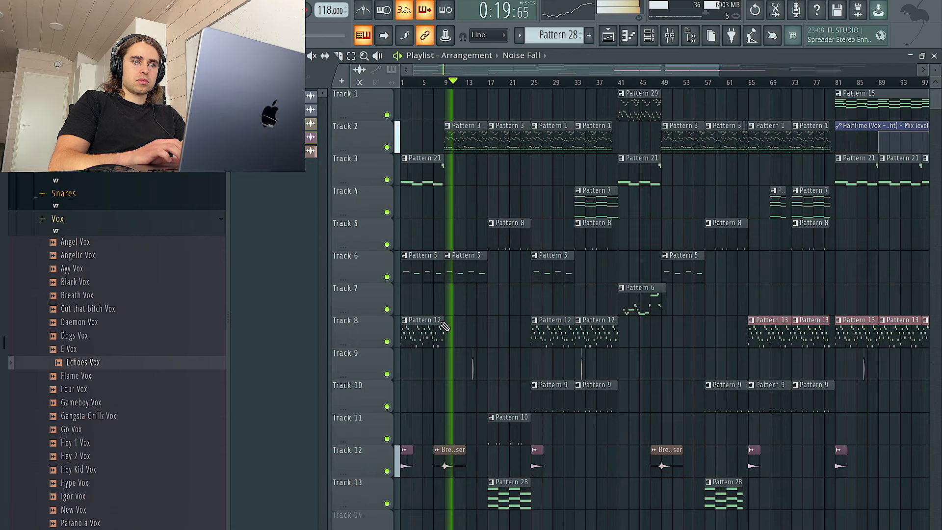
pyautogui.scroll(1, 444, 327)
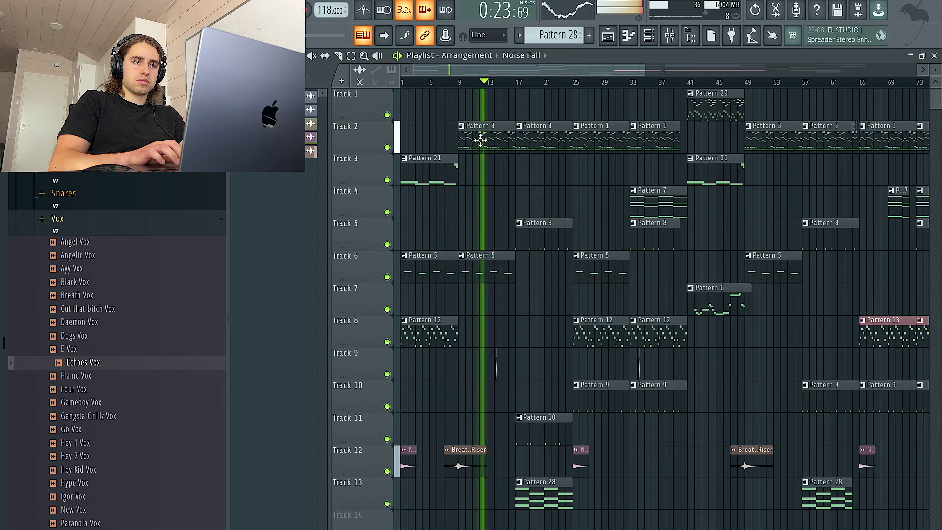
pyautogui.scroll(-4, 478, 206)
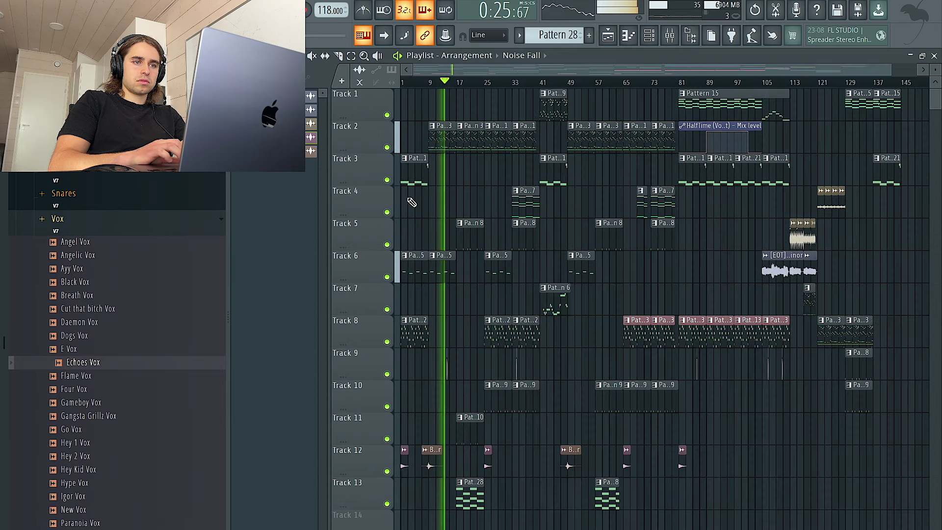
# - Narrow the stereo separation of the Distorted 808 mixer track
pyautogui.scroll(3, 411, 202)
pyautogui.click(670, 36)
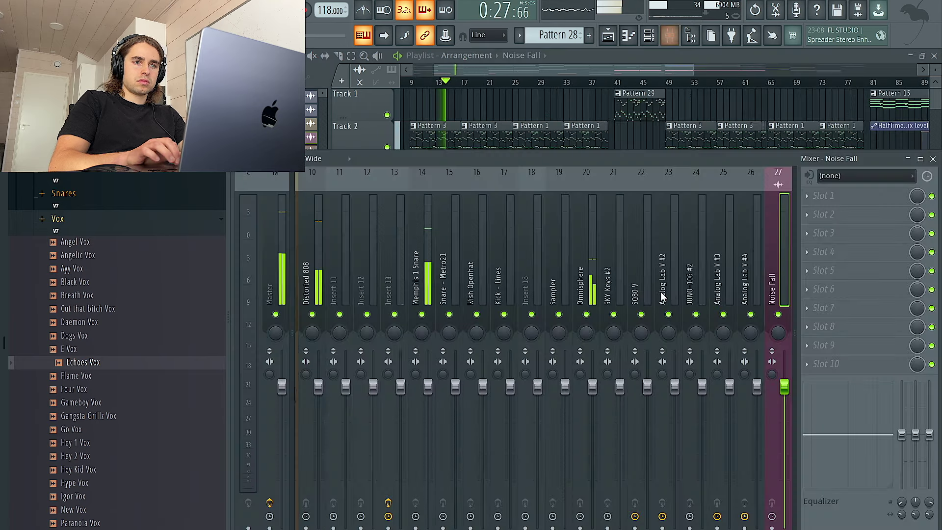
pyautogui.click(425, 268)
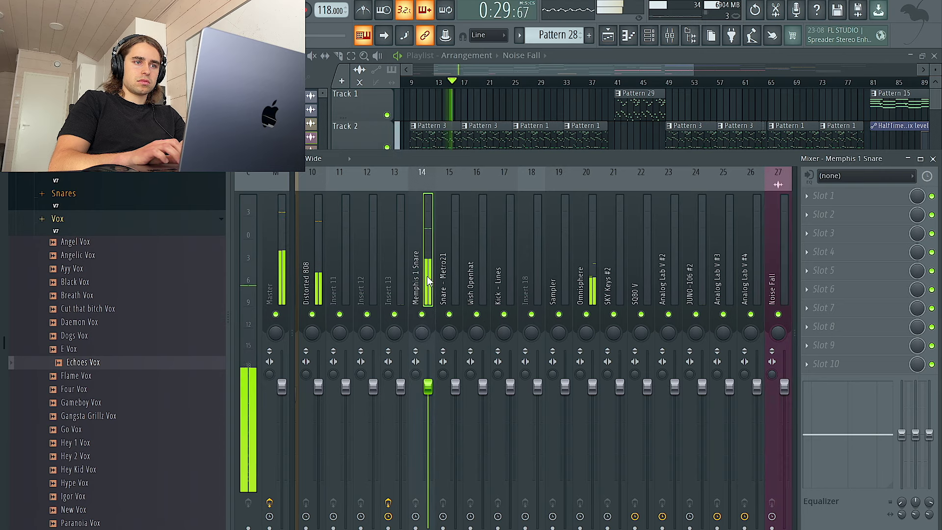
pyautogui.scroll(4, 426, 268)
pyautogui.scroll(1, 425, 268)
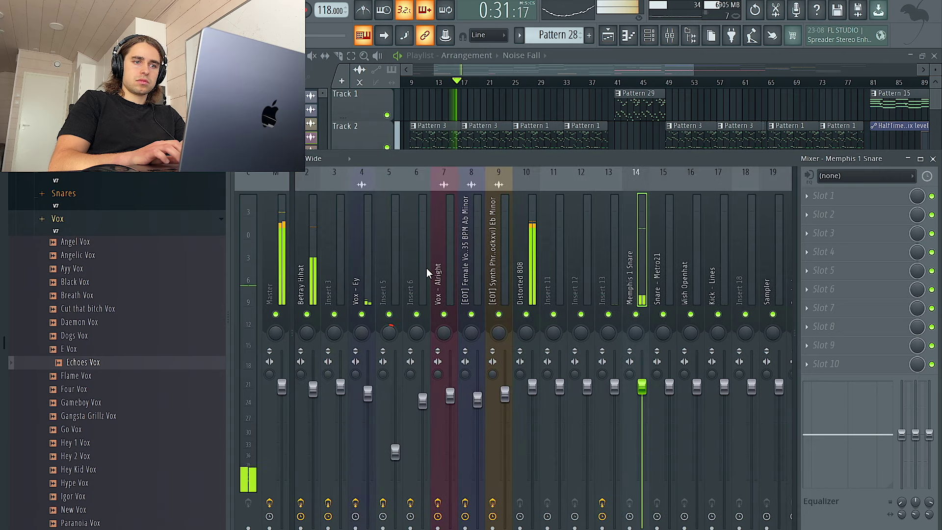
pyautogui.click(532, 384)
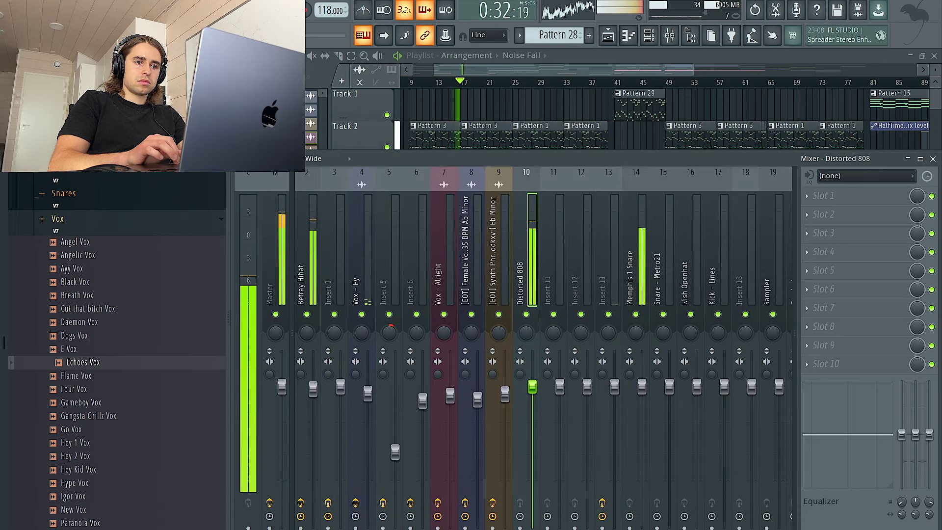
# - Add a second Fruity parametric EQ 2 to Insert 13 using the 30Hz + 18kHz cut preset, raising its low cut to about 200 Hz
pyautogui.click(610, 395)
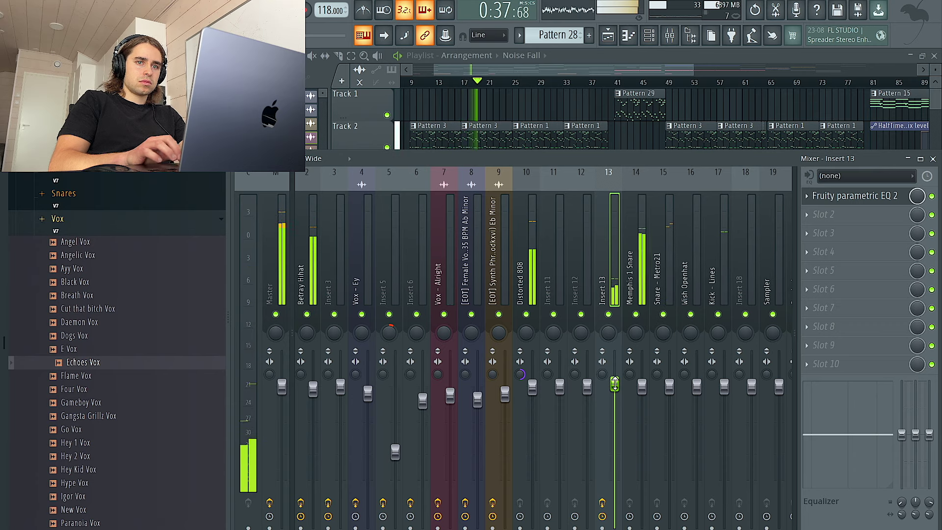
pyautogui.click(856, 196)
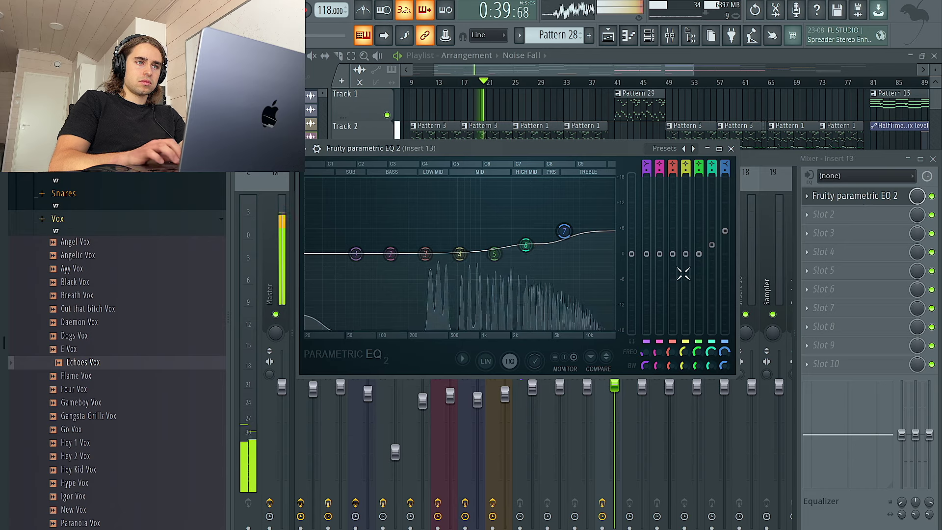
pyautogui.click(823, 270)
pyautogui.click(668, 256)
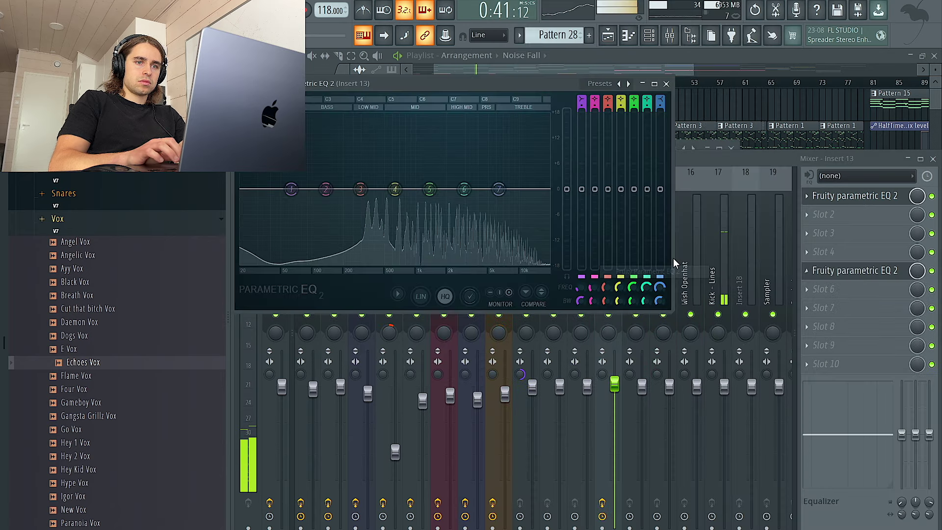
pyautogui.click(629, 84)
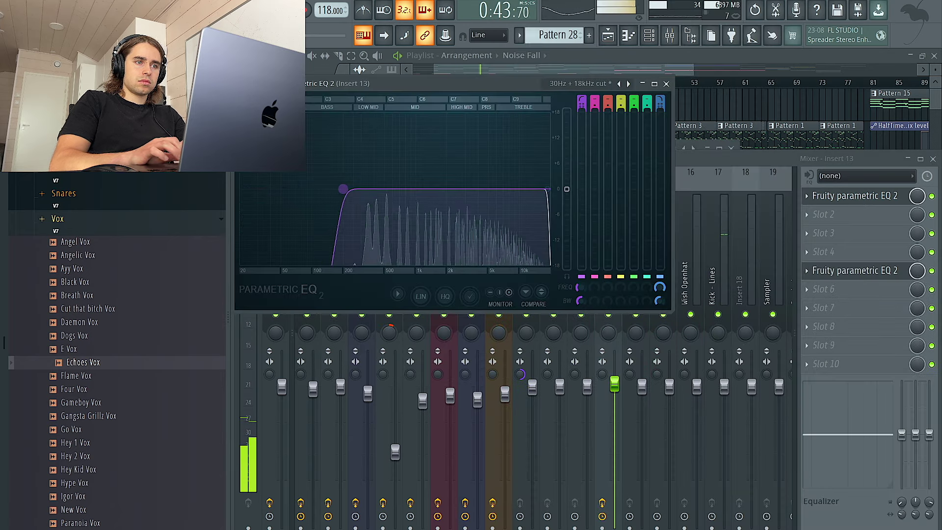
pyautogui.click(667, 84)
pyautogui.moveTo(614, 384); pyautogui.dragTo(615, 386)
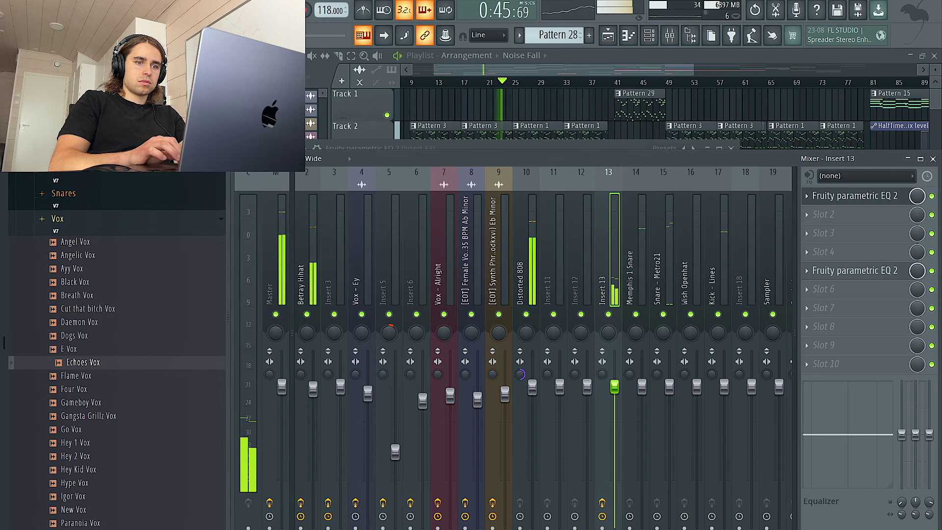
# - Adjust the high-shelf boost around 6 kHz in the Betray Hihat track's Fruity parametric EQ 2
pyautogui.click(316, 269)
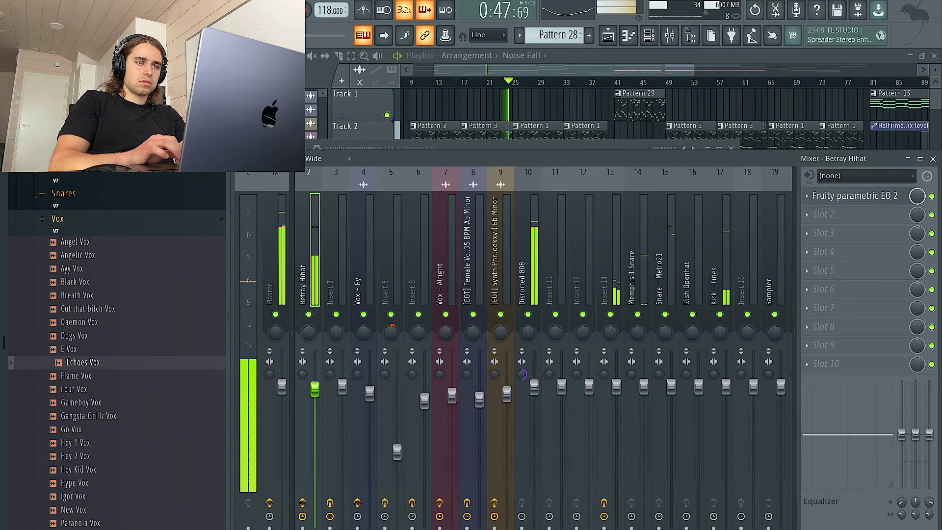
pyautogui.scroll(1, 367, 275)
pyautogui.click(835, 206)
pyautogui.click(836, 196)
pyautogui.click(836, 197)
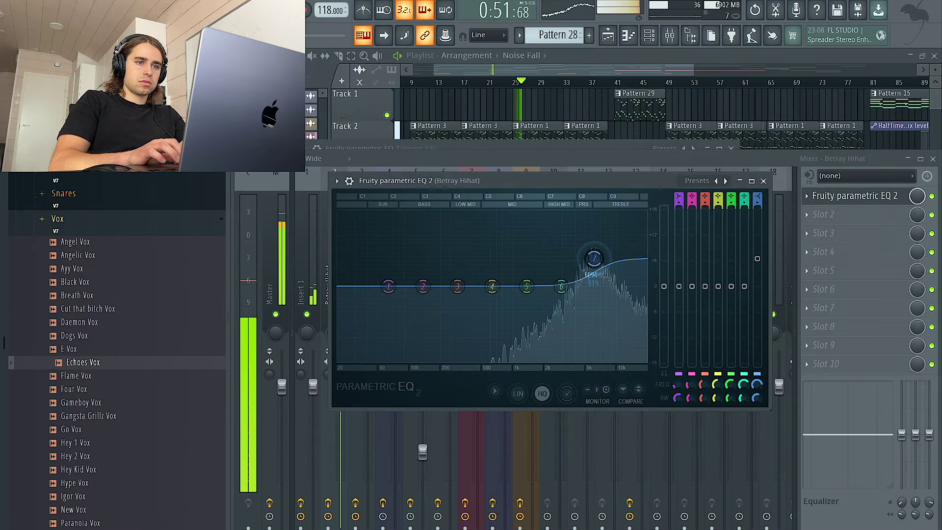
pyautogui.click(764, 181)
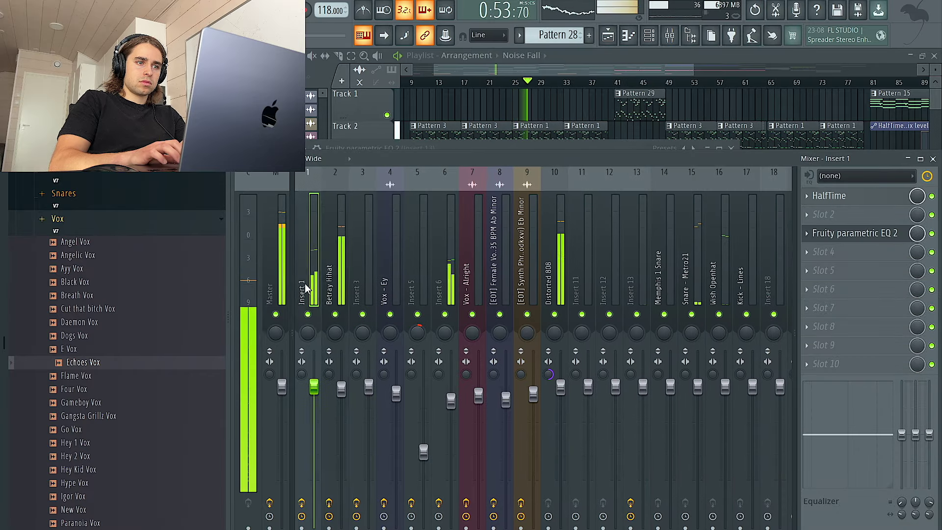
# - On the Master track's built-in equalizer, boost 8.0k by 2.1 and 1.5k by 1.2
pyautogui.click(272, 260)
pyautogui.moveTo(929, 434); pyautogui.dragTo(929, 416)
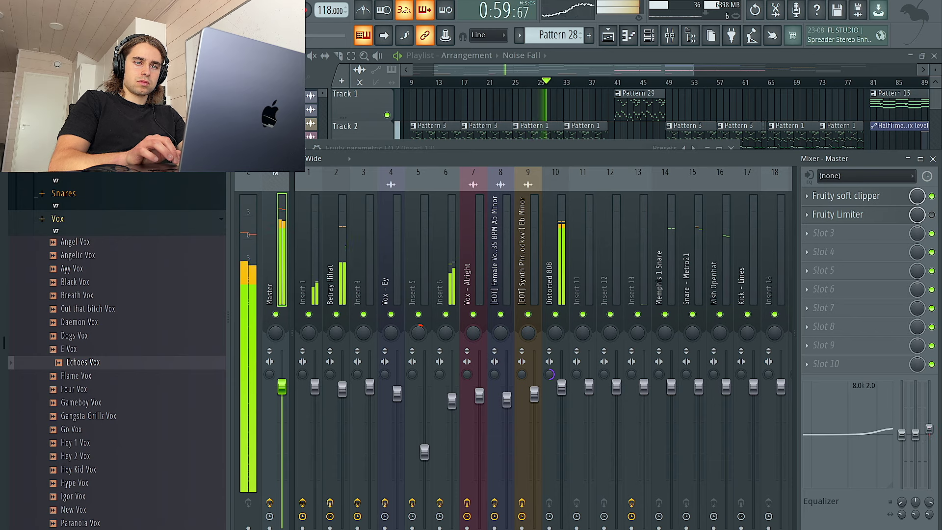
pyautogui.moveTo(916, 433); pyautogui.dragTo(916, 431)
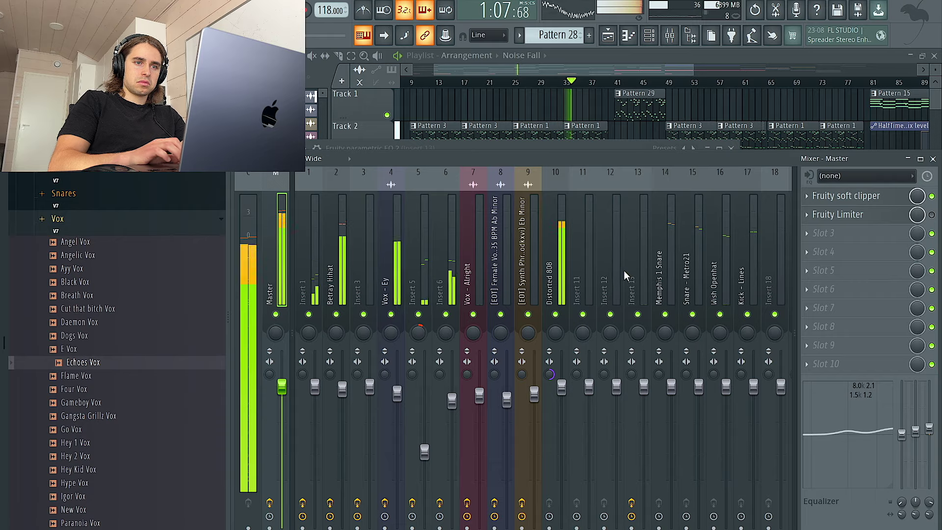
# - Lower the Wish Openhat mixer track's volume slightly
pyautogui.hscroll(7, 623, 270)
pyautogui.click(523, 281)
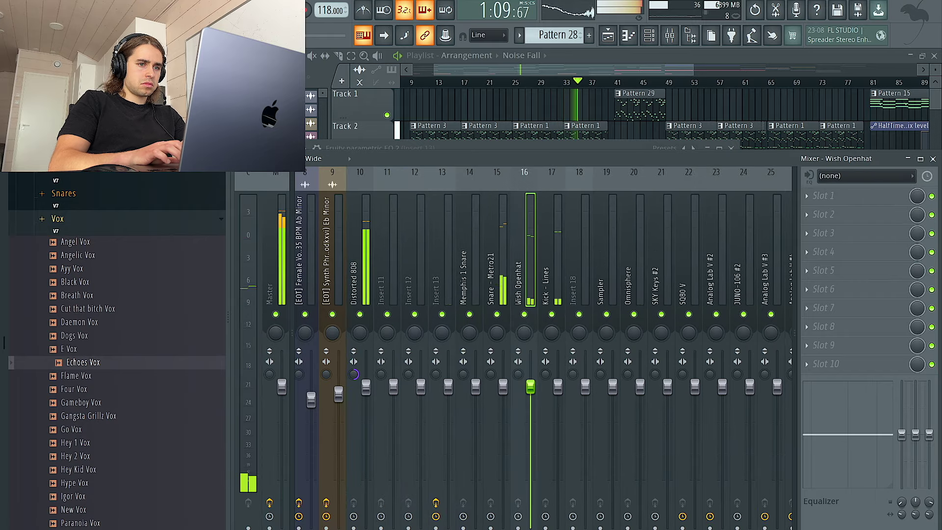
pyautogui.hscroll(-7, 440, 269)
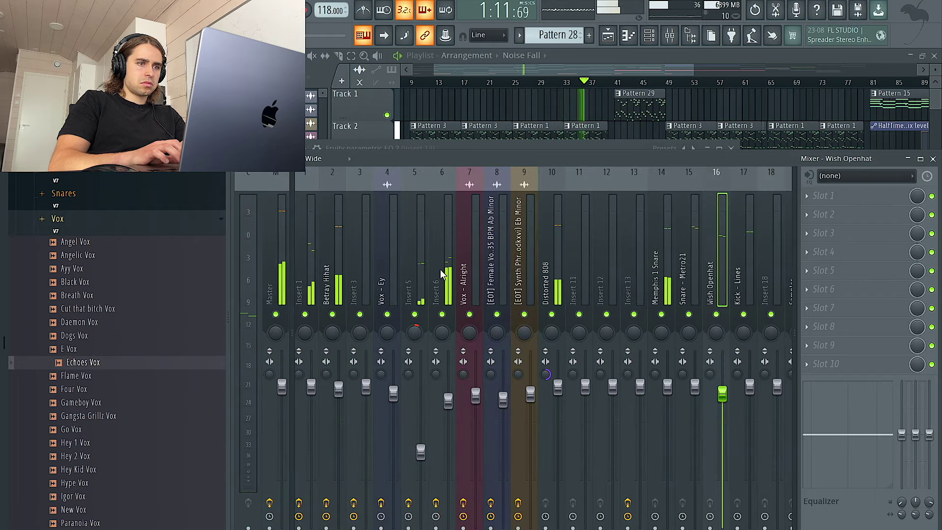
# - Lower Insert 6's volume slightly and set the low cut in its Fruity parametric EQ 2 to about 350 Hz
pyautogui.moveTo(448, 400); pyautogui.dragTo(448, 403)
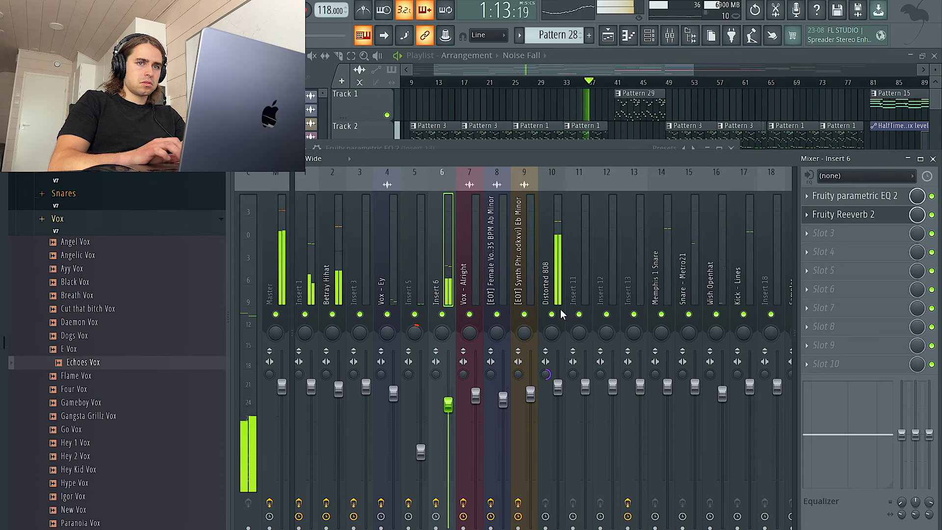
pyautogui.click(866, 195)
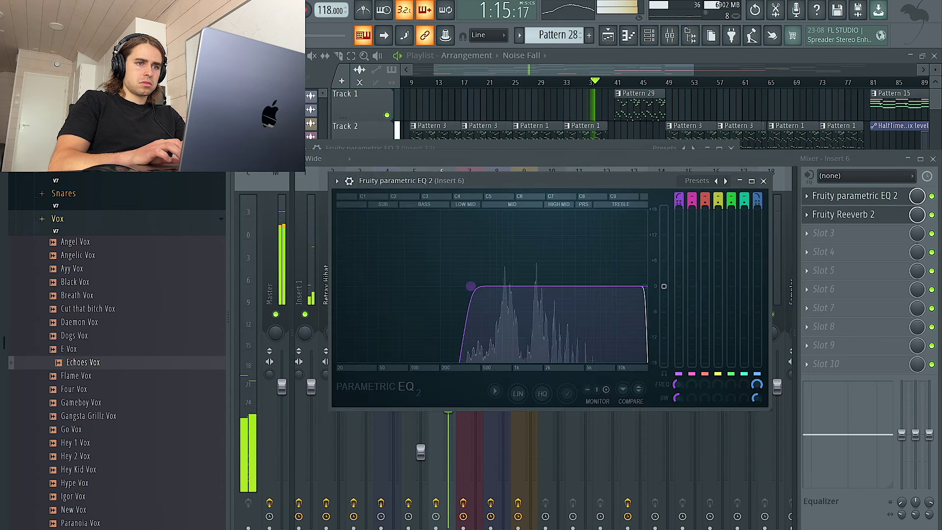
pyautogui.click(763, 180)
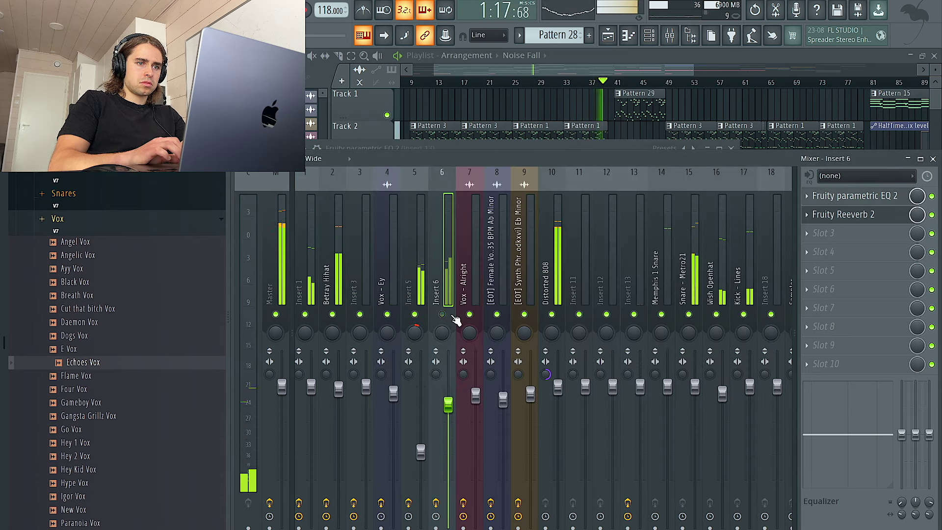
# - Add the Flame Vox sample on Track 11 at bar 41, routed to mixer track 11 at a reduced sample volume
pyautogui.click(809, 199)
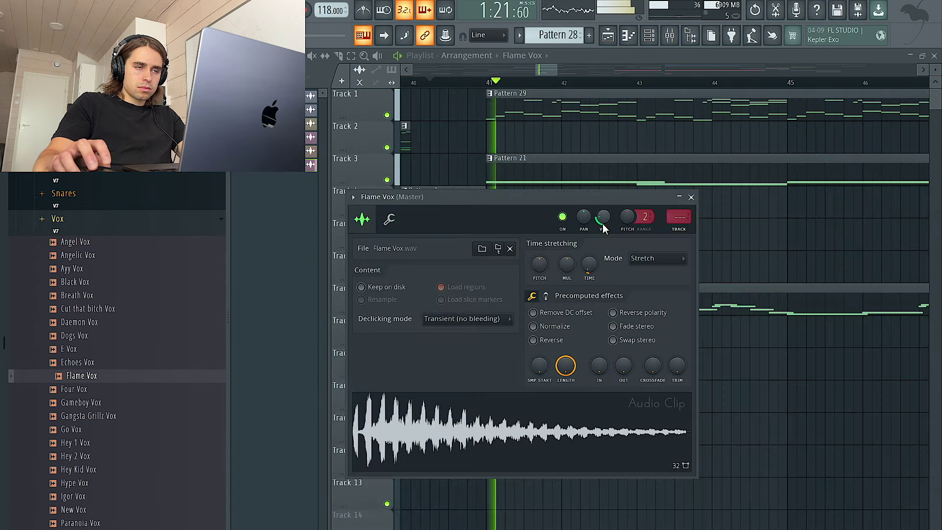
pyautogui.hotkey('ctrl', 'l')
pyautogui.rightClick(466, 135)
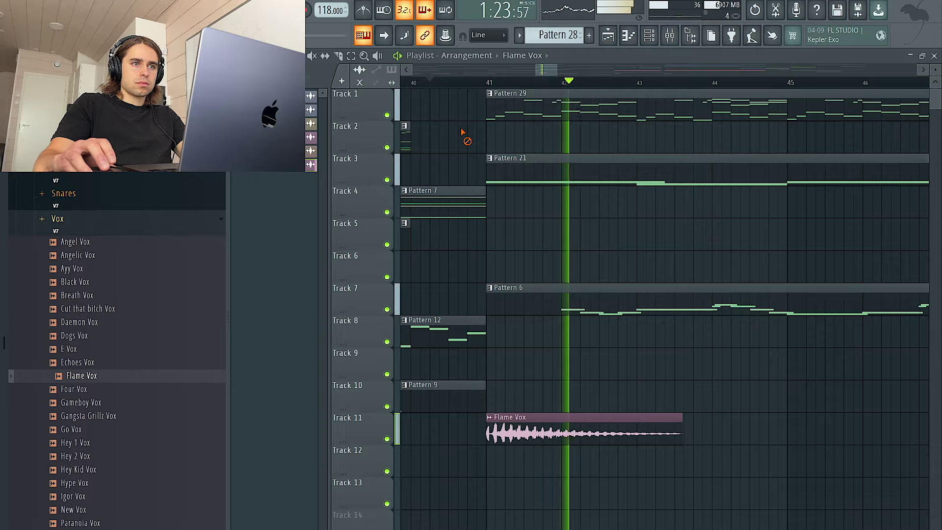
# - Move the Flame Vox clip at bar 41 from Track 11 down to Track 12
pyautogui.scroll(-5, 545, 149)
pyautogui.scroll(-5, 572, 184)
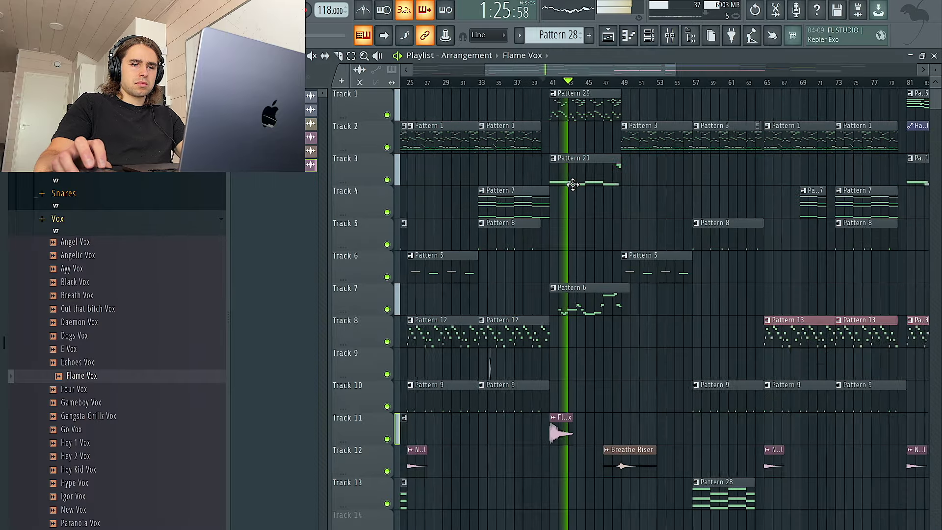
pyautogui.moveTo(592, 436); pyautogui.dragTo(552, 436)
pyautogui.hotkey('shift', 'Down')
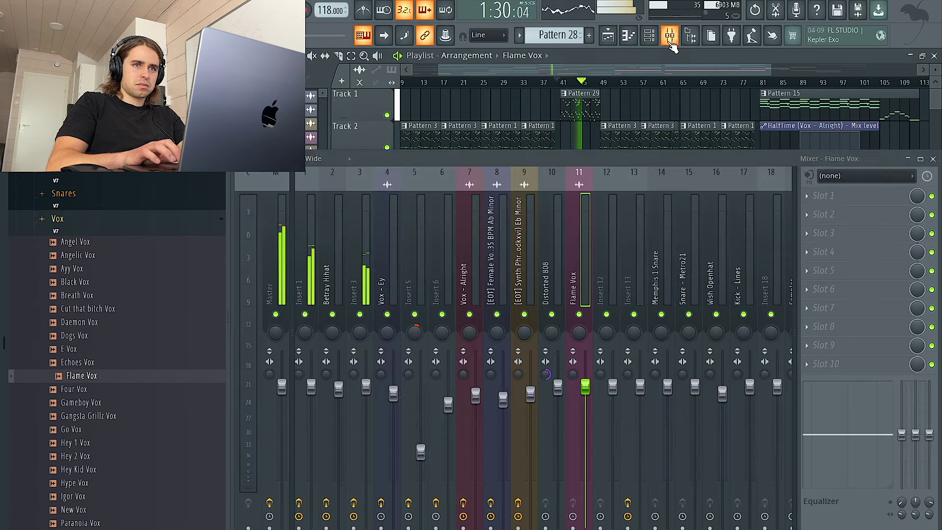
# - Inspect the Insert 3 mixer track and show all channel groups in the channel rack
pyautogui.press('F9')
pyautogui.click(363, 254)
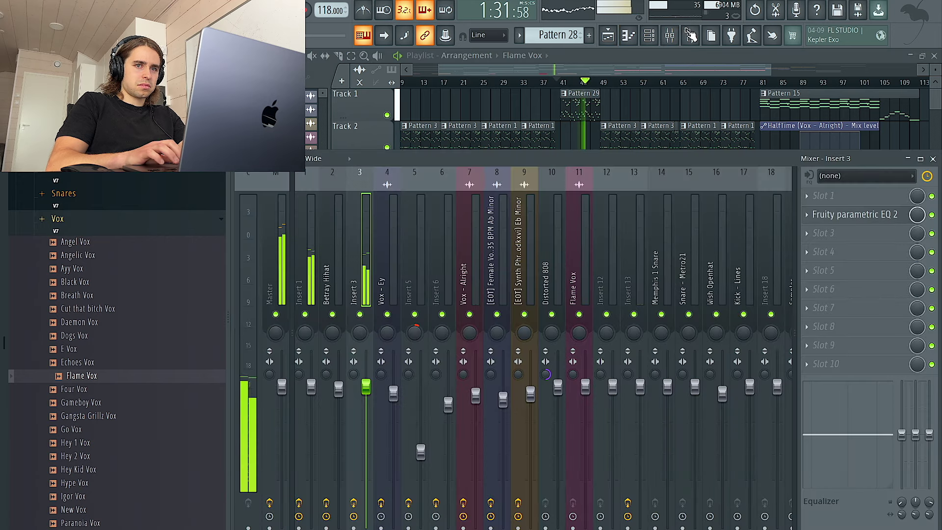
pyautogui.click(650, 37)
pyautogui.click(331, 59)
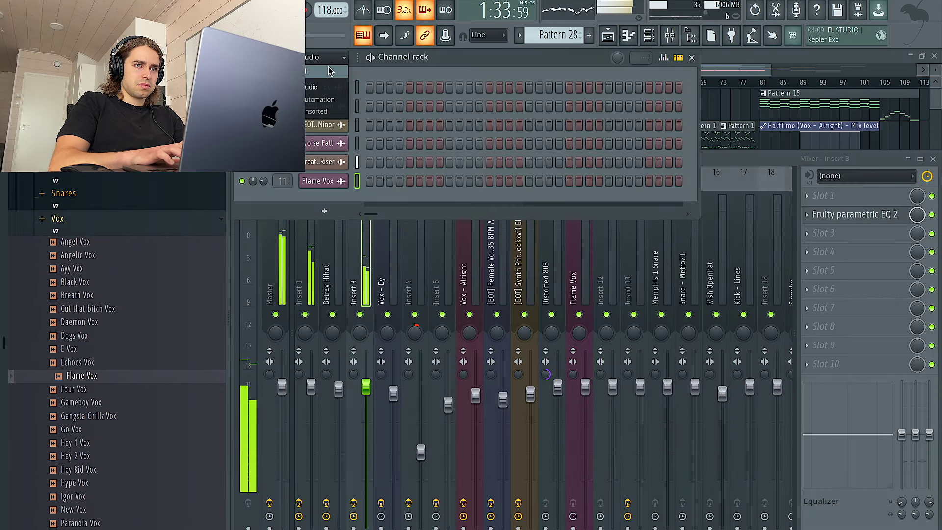
pyautogui.click(332, 72)
pyautogui.click(750, 111)
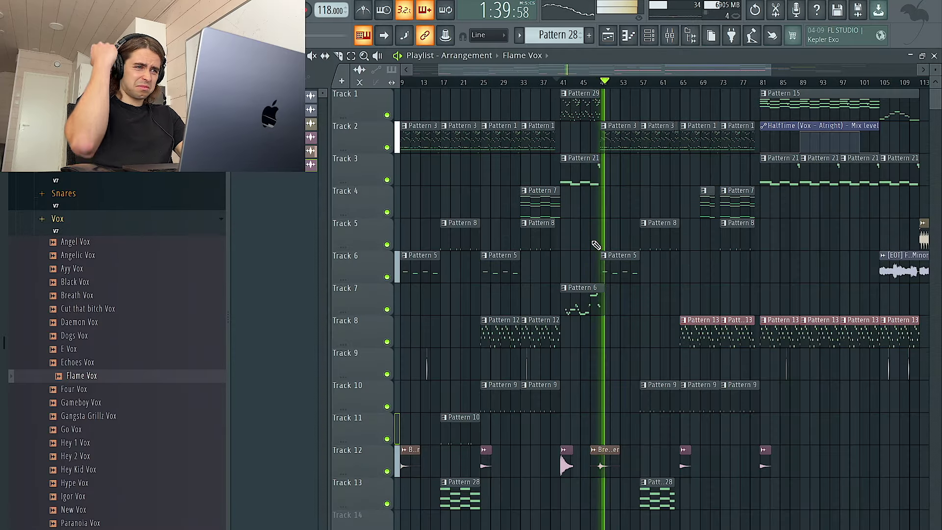
# - Delete the Pattern 5 clip at bar 1 on Track 6
pyautogui.scroll(6, 594, 245)
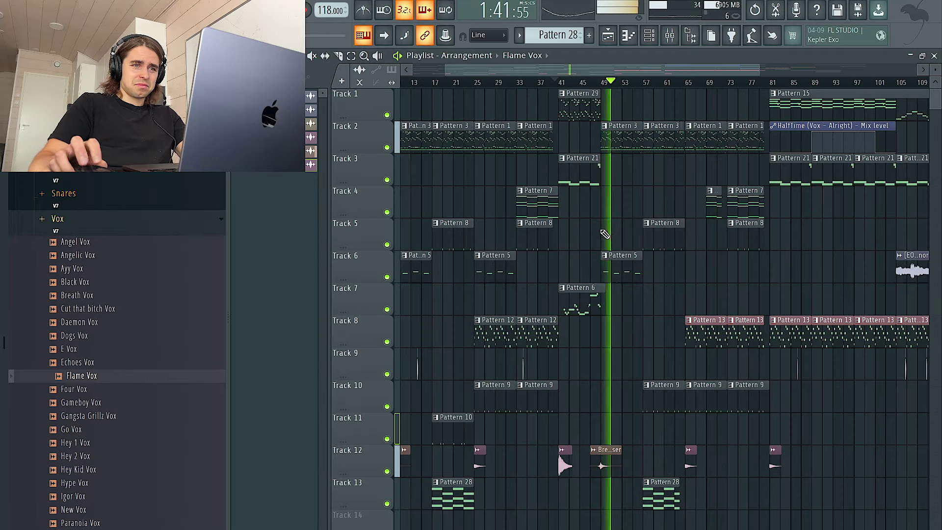
pyautogui.scroll(-8, 586, 206)
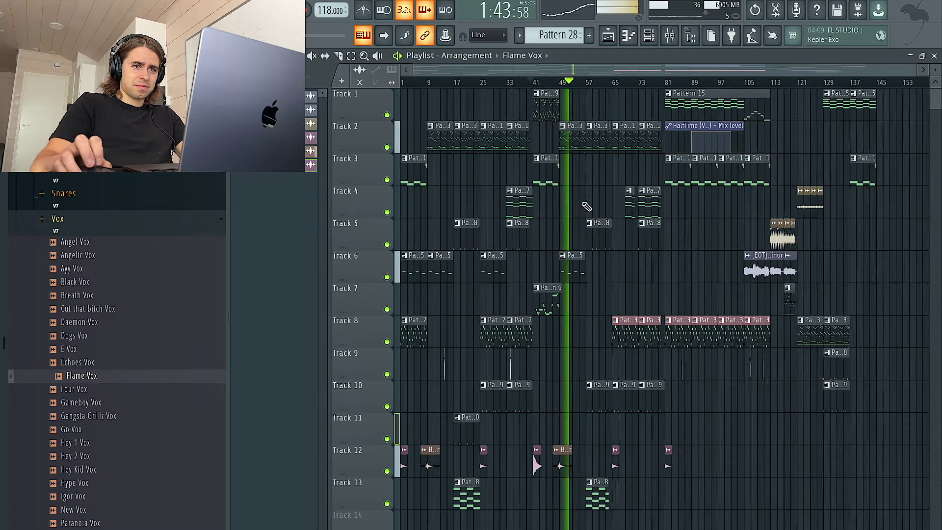
pyautogui.rightClick(414, 264)
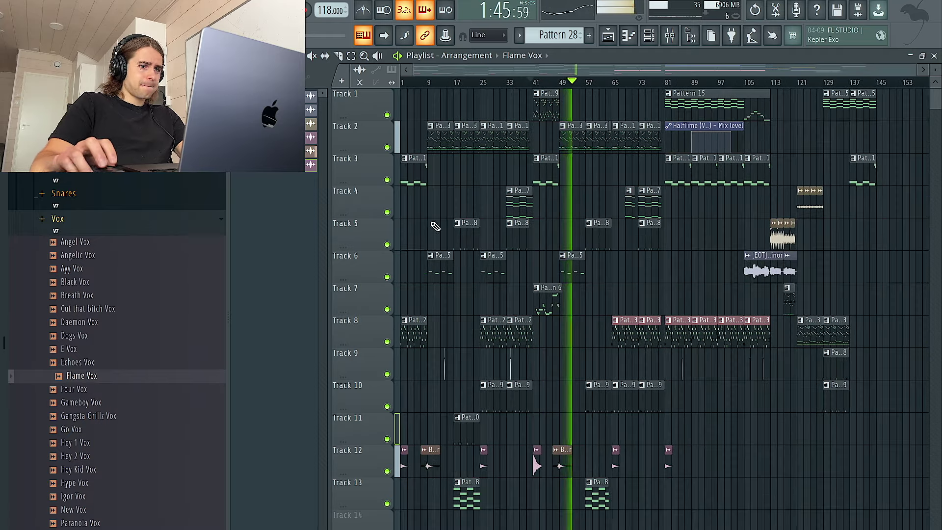
# - Select the Memphis 1 Snare mixer track and adjust the system playback volume
pyautogui.scroll(3, 559, 238)
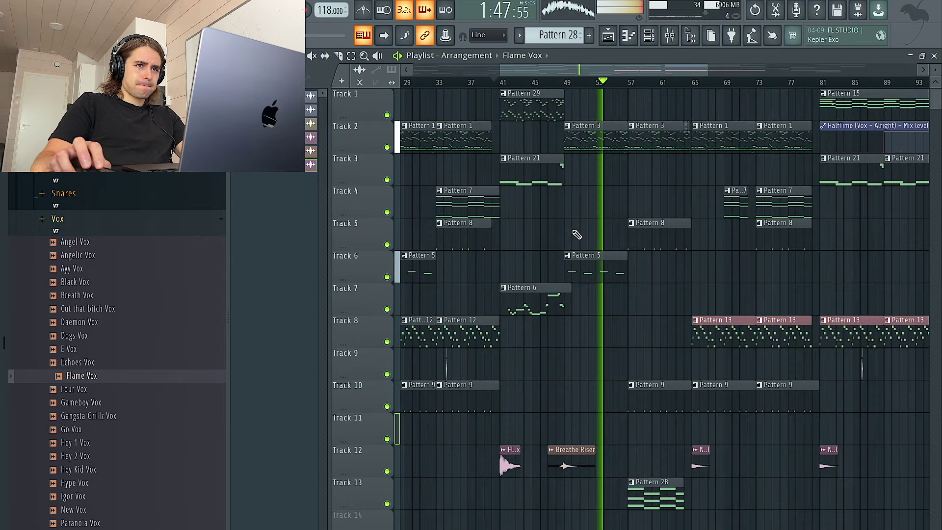
pyautogui.click(670, 35)
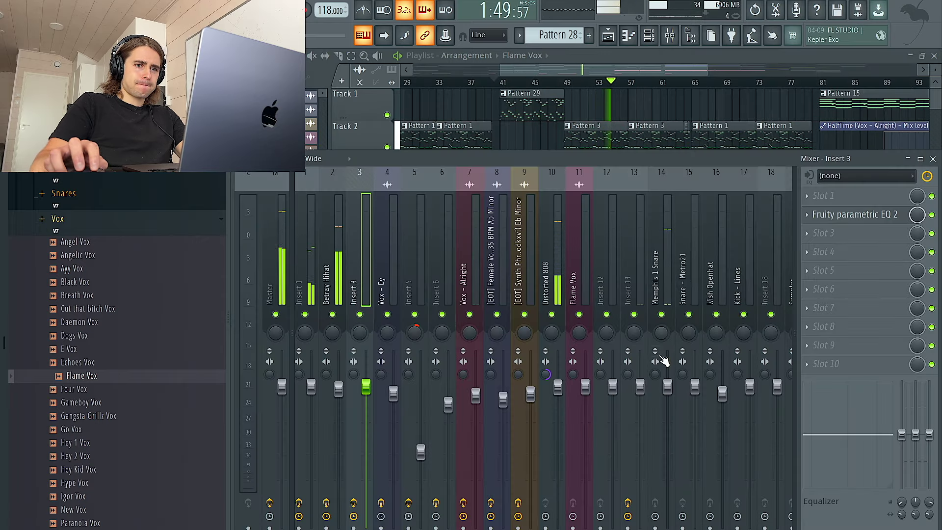
pyautogui.click(661, 359)
pyautogui.rightClick(625, 93)
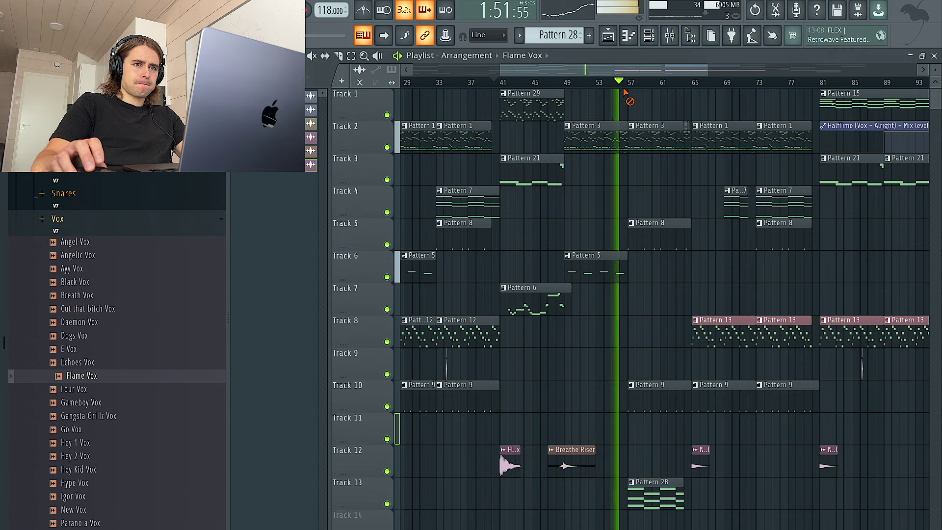
pyautogui.press('XF86AudioRaiseVolume')
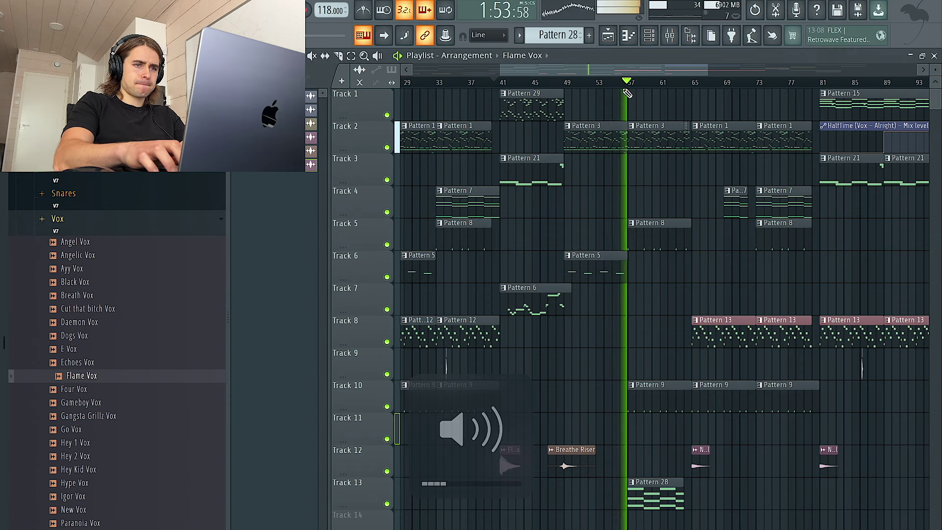
pyautogui.press('XF86AudioRaiseVolume')
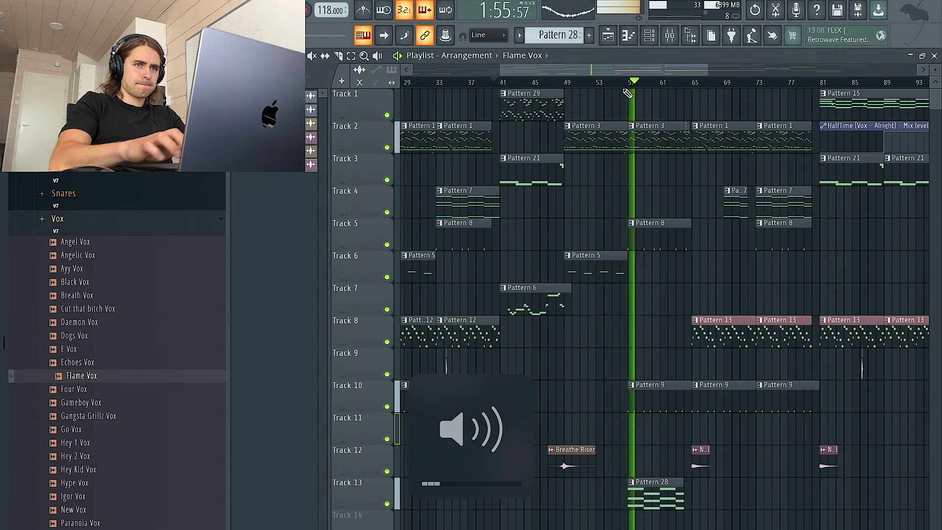
# - Narrow the Kick - Lines mixer track's stereo separation toward merged and lower the Wish Openhat track's volume slightly
pyautogui.click(669, 35)
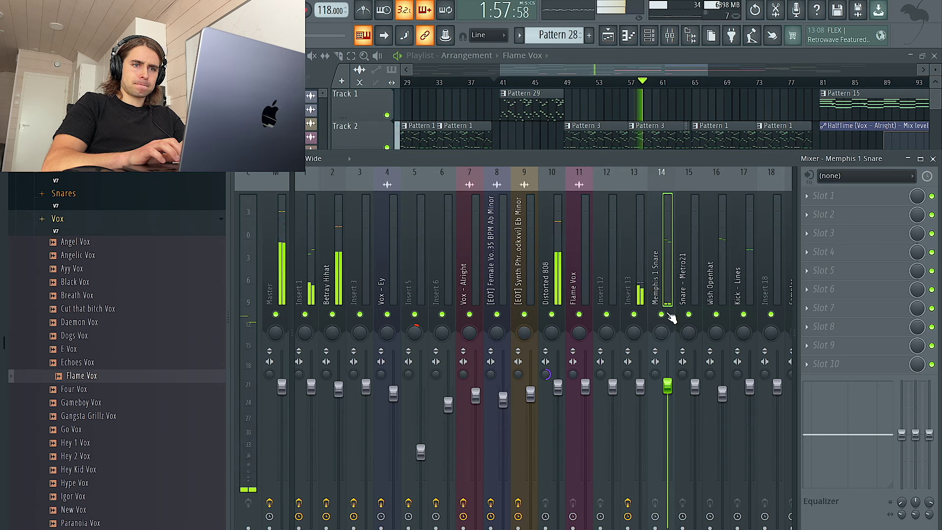
pyautogui.hscroll(5, 658, 262)
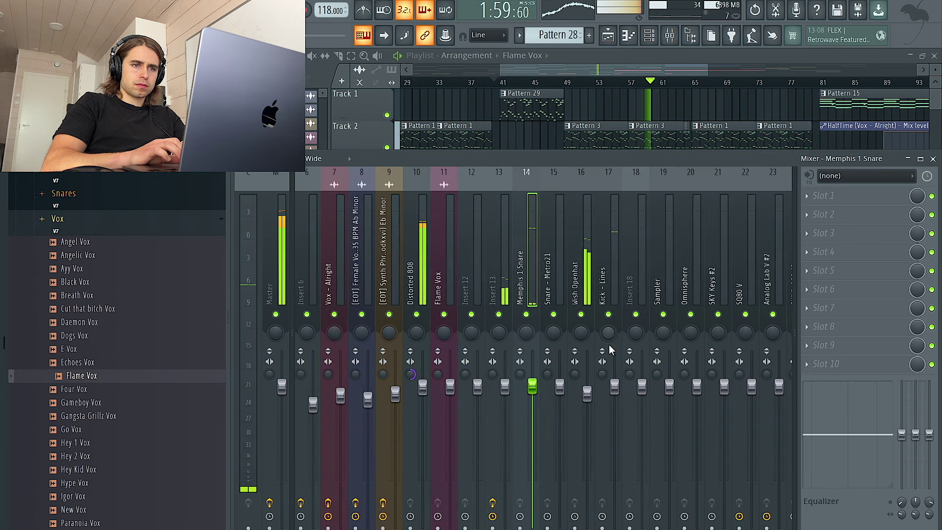
pyautogui.click(615, 385)
pyautogui.moveTo(602, 374); pyautogui.dragTo(602, 351)
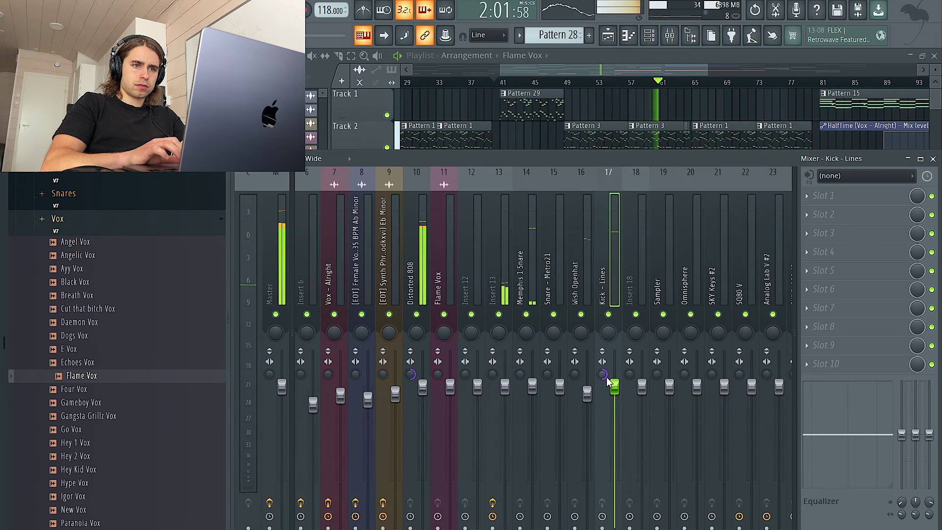
pyautogui.moveTo(587, 393); pyautogui.dragTo(587, 395)
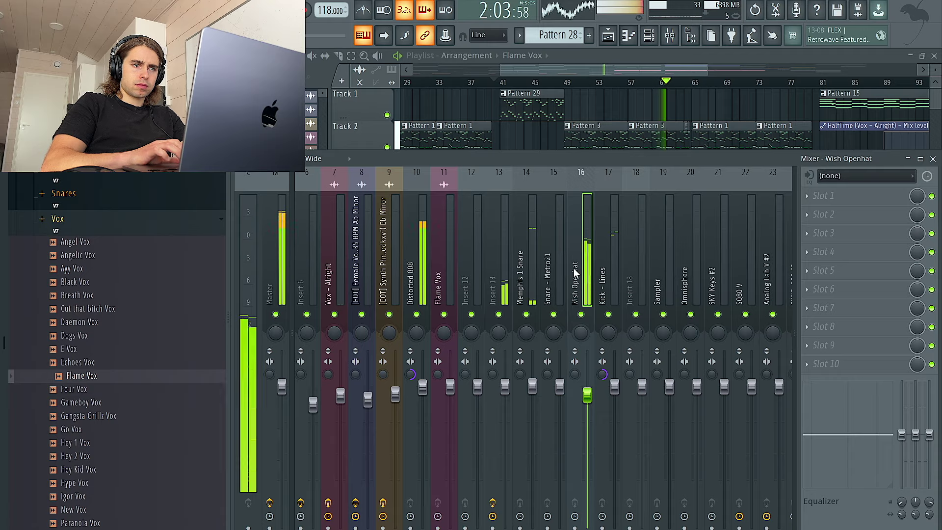
pyautogui.rightClick(673, 104)
# - Review the playlist arrangement around bars 57 to 81 during playback to judge the transitions into the next section
pyautogui.scroll(3, 673, 104)
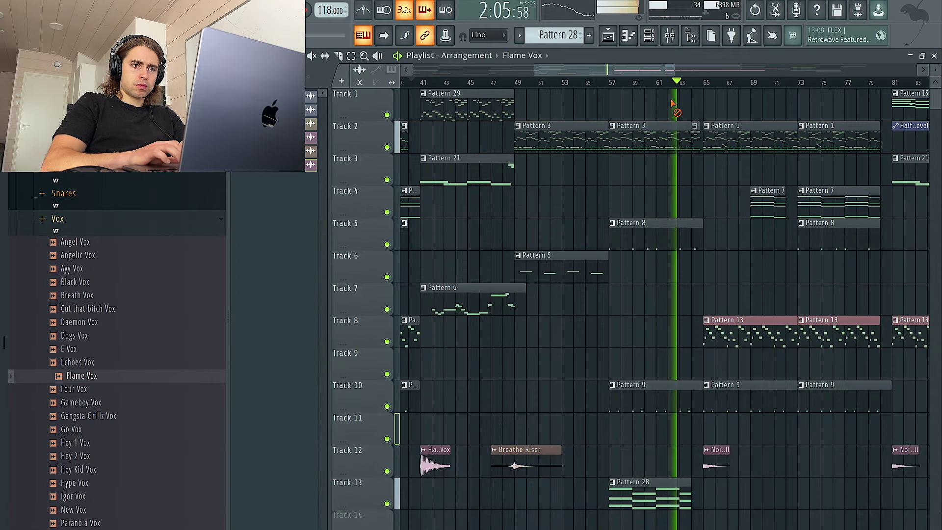
pyautogui.scroll(-4, 673, 104)
pyautogui.scroll(3, 679, 108)
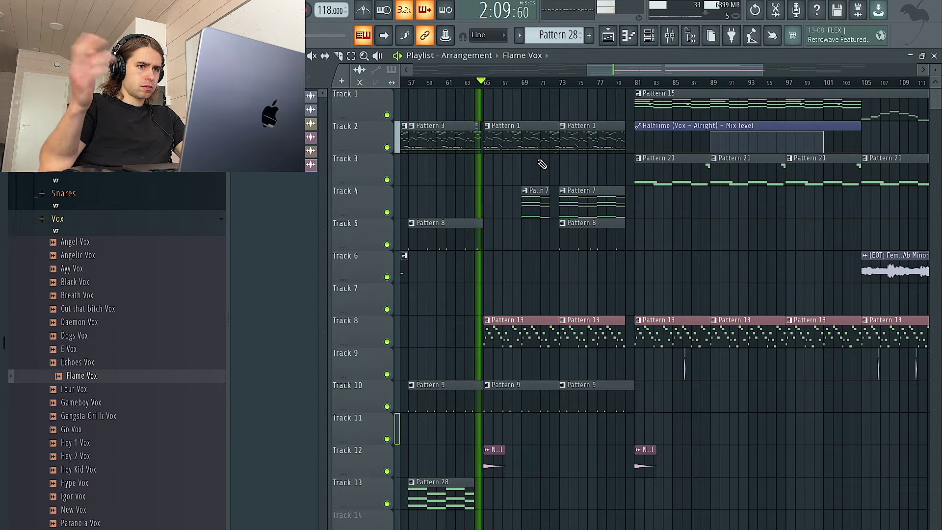
pyautogui.scroll(-2, 504, 287)
pyautogui.scroll(-1, 483, 169)
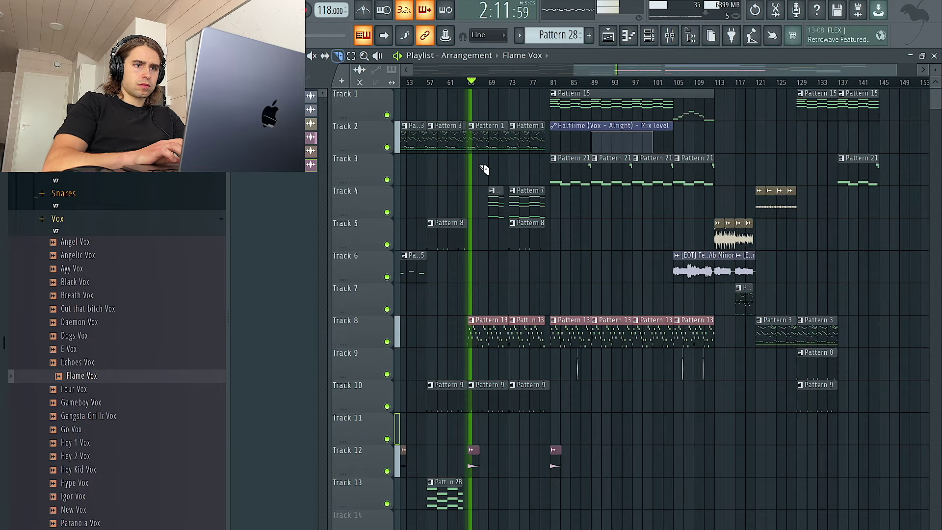
pyautogui.scroll(4, 483, 170)
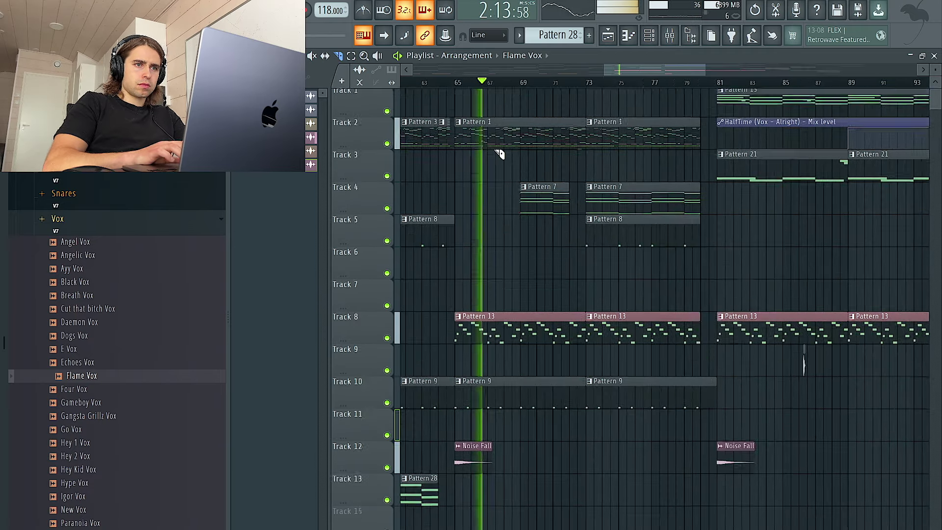
pyautogui.scroll(2, 499, 154)
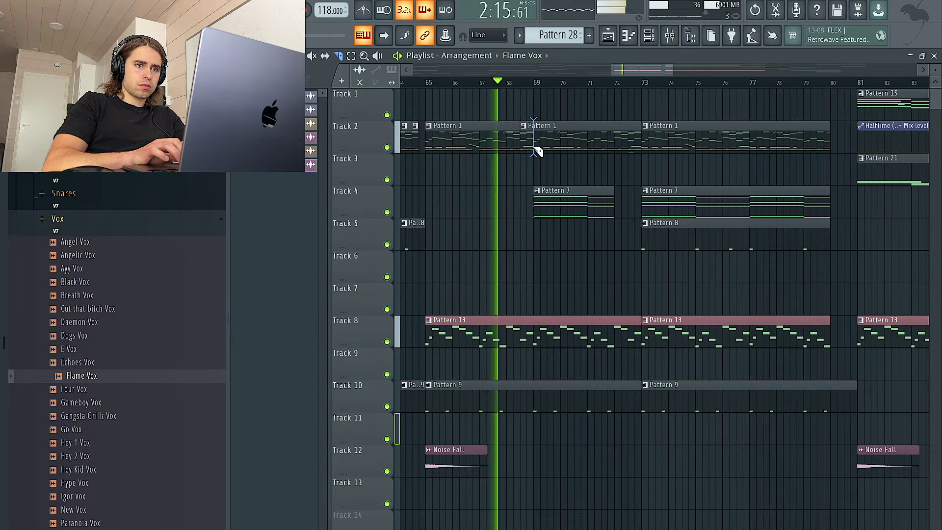
pyautogui.scroll(-4, 481, 332)
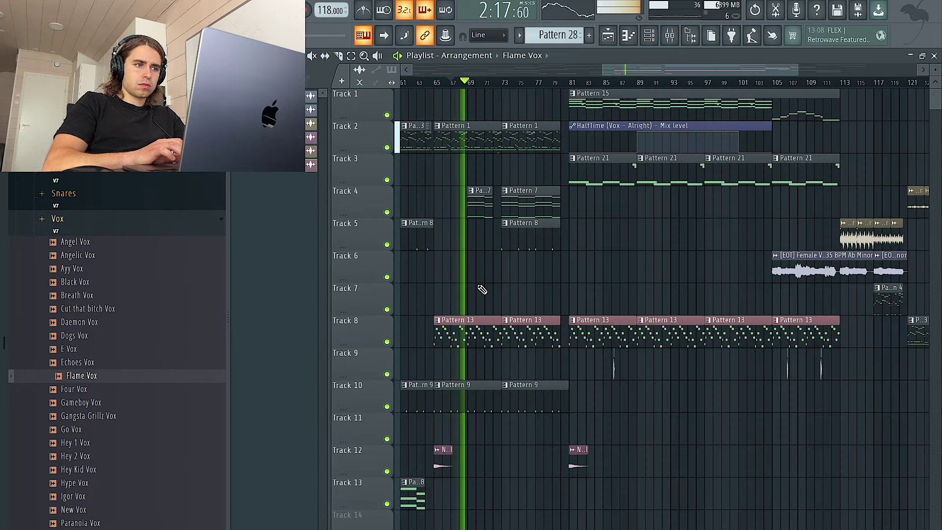
pyautogui.scroll(-3, 481, 295)
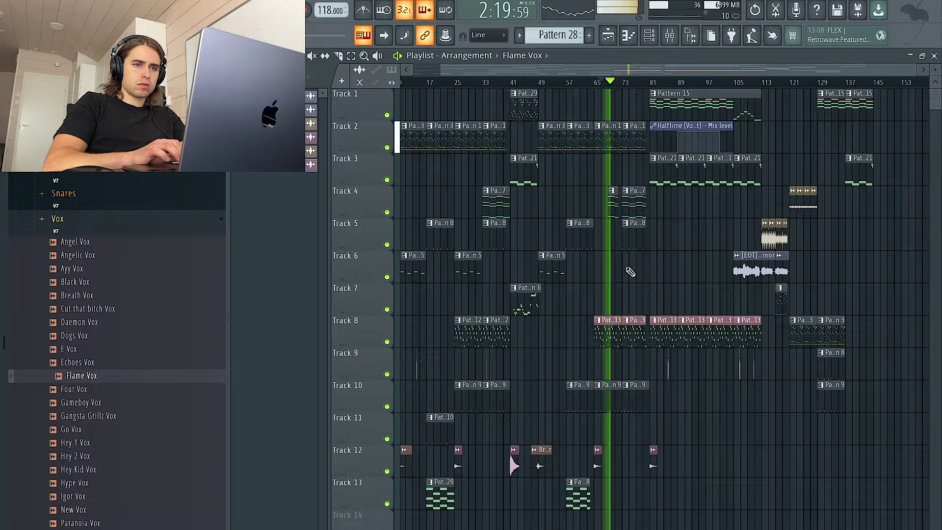
pyautogui.scroll(3, 630, 272)
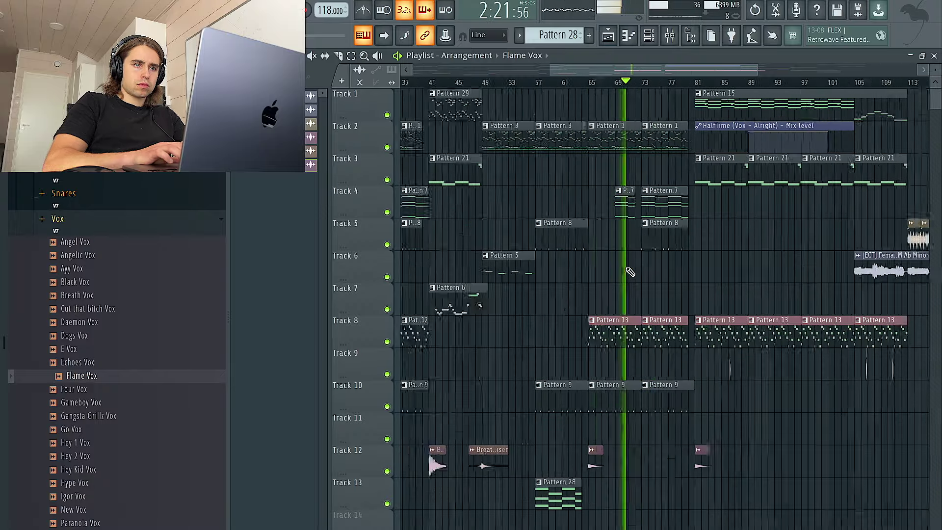
pyautogui.scroll(2, 630, 272)
pyautogui.scroll(1, 631, 272)
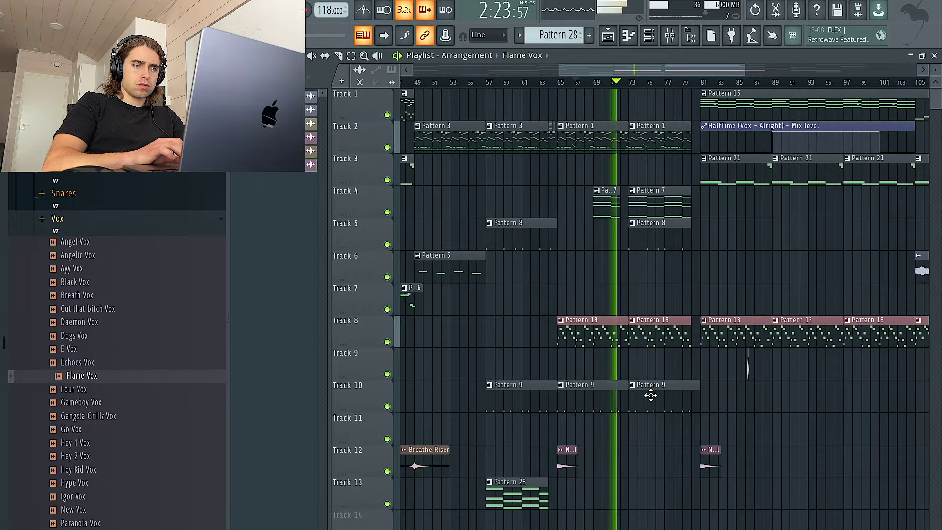
pyautogui.scroll(-4, 644, 344)
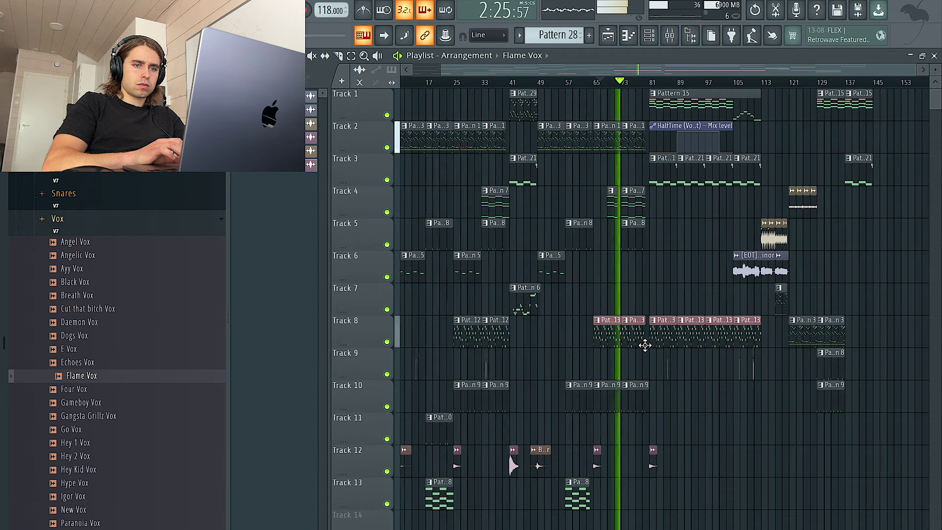
pyautogui.scroll(4, 656, 460)
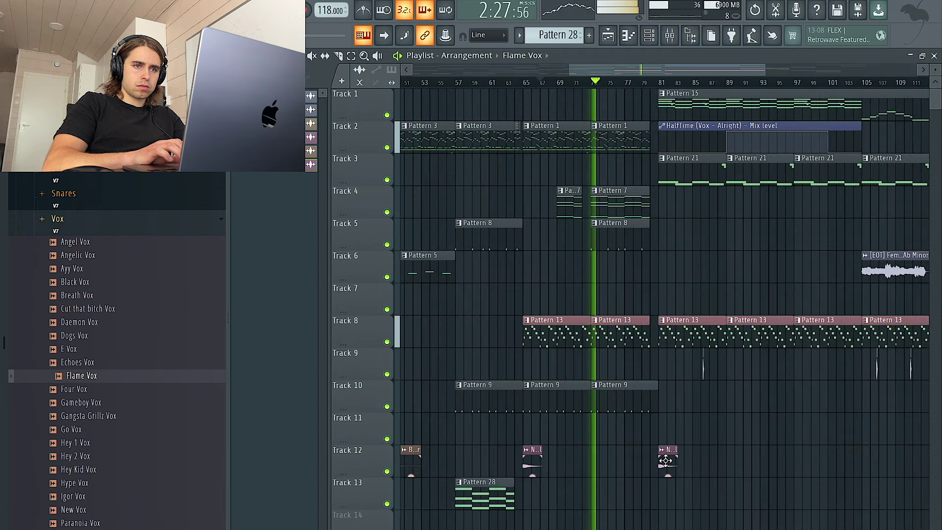
pyautogui.scroll(-2, 676, 449)
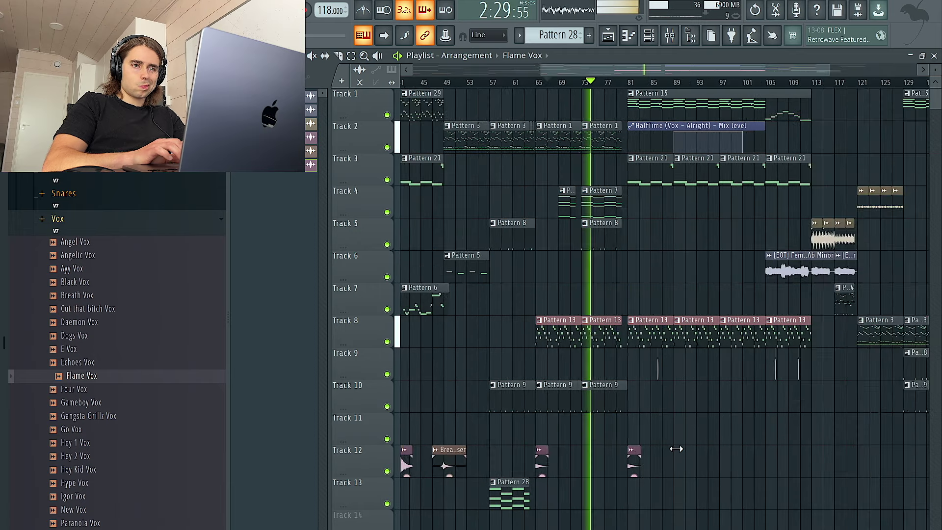
pyautogui.scroll(-2, 648, 411)
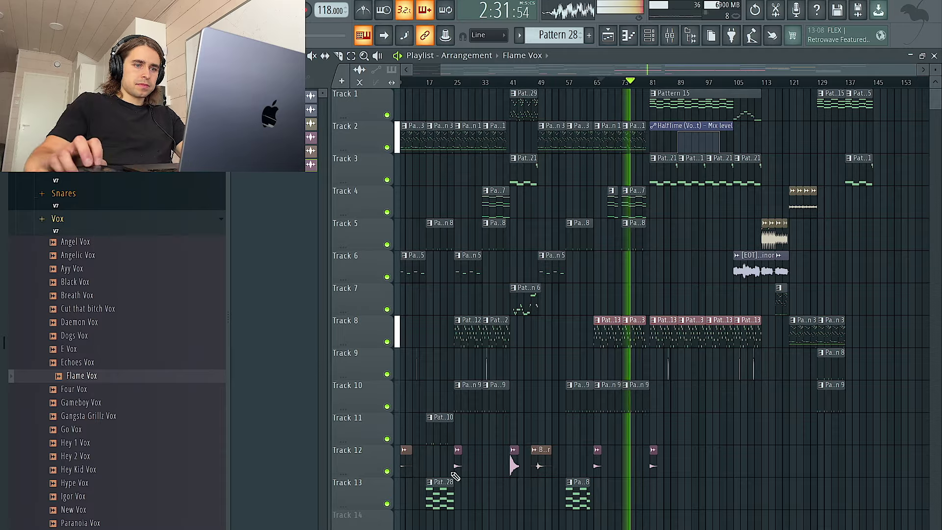
# - Add a Flame Vox clip at bar 81 on Track 11 and move Track 12's Noise Fall clip from bar 81 to bar 105
pyautogui.scroll(6, 456, 475)
pyautogui.scroll(-5, 567, 451)
pyautogui.scroll(4, 703, 444)
pyautogui.click(736, 435)
pyautogui.hscroll(4, 653, 460)
pyautogui.moveTo(540, 457); pyautogui.dragTo(801, 456)
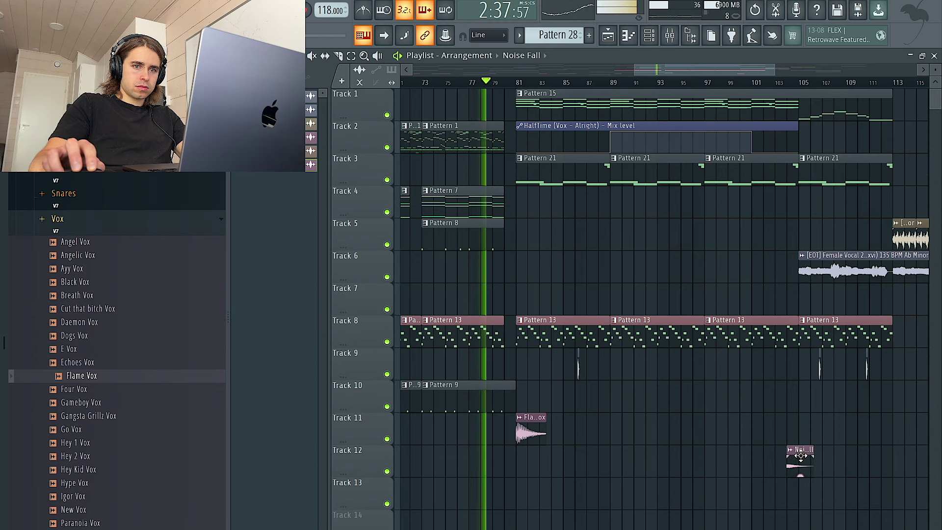
pyautogui.scroll(-1, 667, 460)
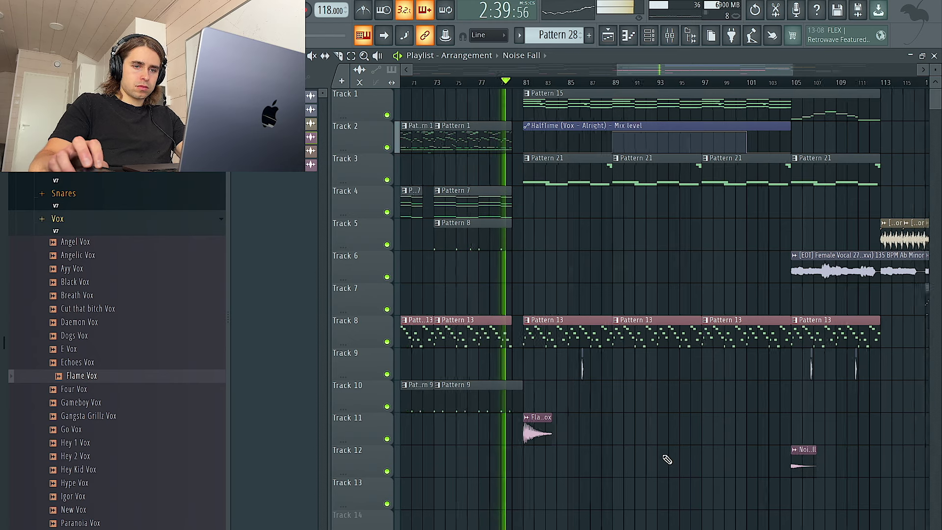
# - Position a new Breathe Riser clip on Track 11 so that it starts at bar 79
pyautogui.scroll(-2, 667, 460)
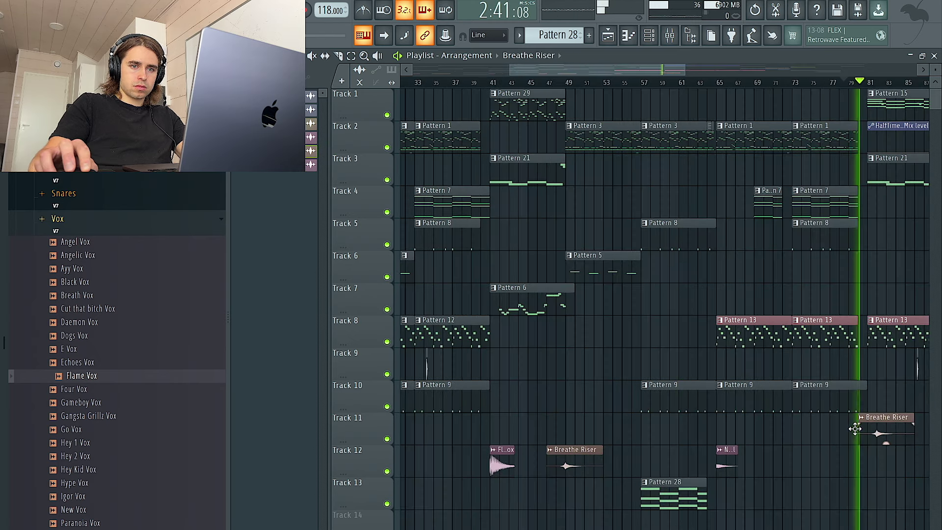
pyautogui.moveTo(857, 428); pyautogui.dragTo(843, 429)
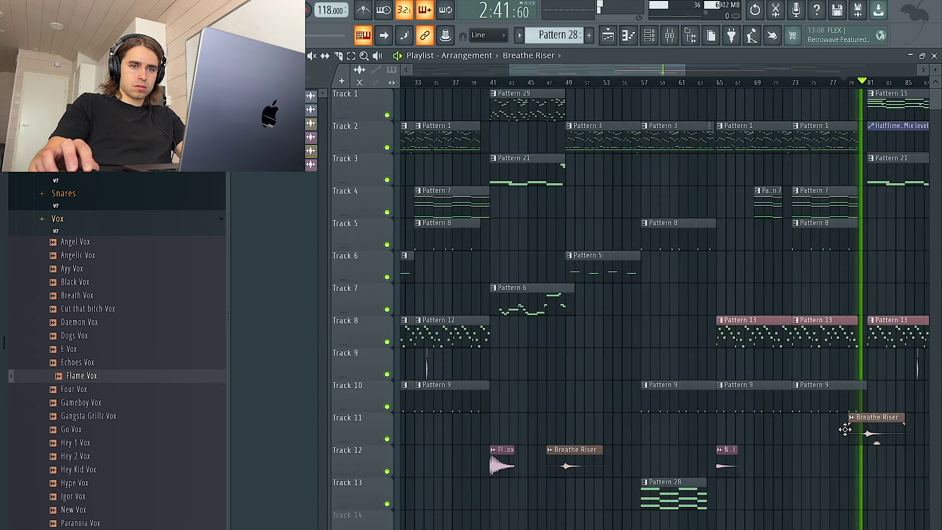
pyautogui.hscroll(3, 820, 445)
pyautogui.hscroll(1, 820, 445)
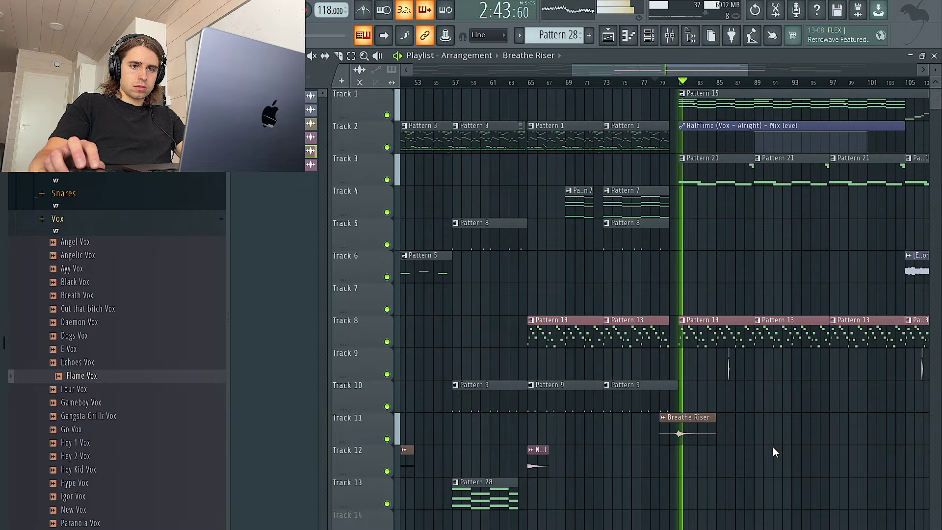
# - Move the Breathe Riser clip at bar 79 from Track 11 down to Track 12 and open its channel settings
pyautogui.scroll(-2, 766, 446)
pyautogui.click(693, 435)
pyautogui.moveTo(693, 435); pyautogui.dragTo(694, 466)
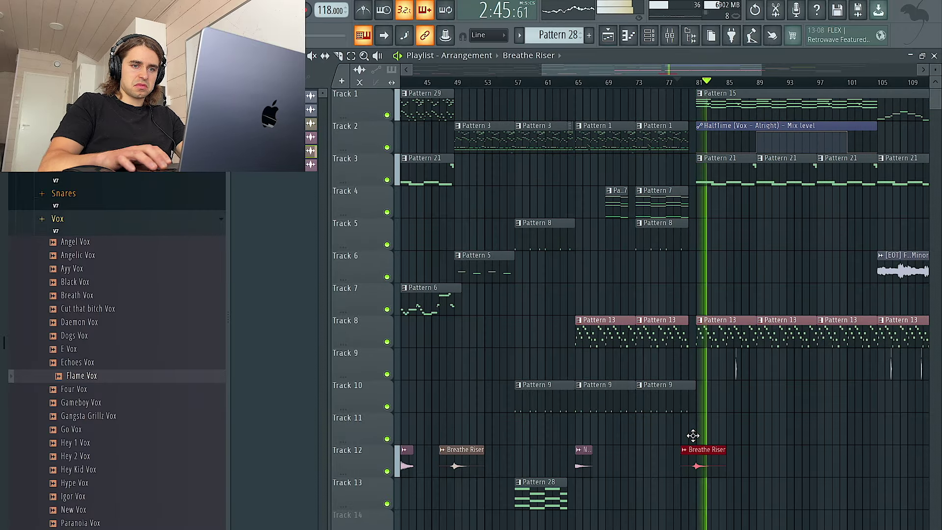
pyautogui.doubleClick(697, 464)
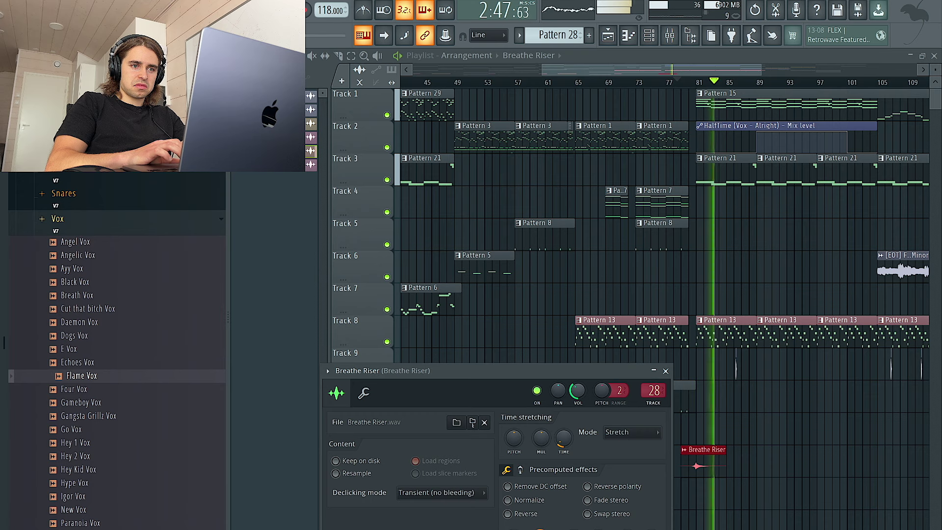
# - Inspect the channel settings of the Vox - Ey clip around bar 86 on Track 9
pyautogui.rightClick(612, 276)
pyautogui.scroll(-3, 612, 277)
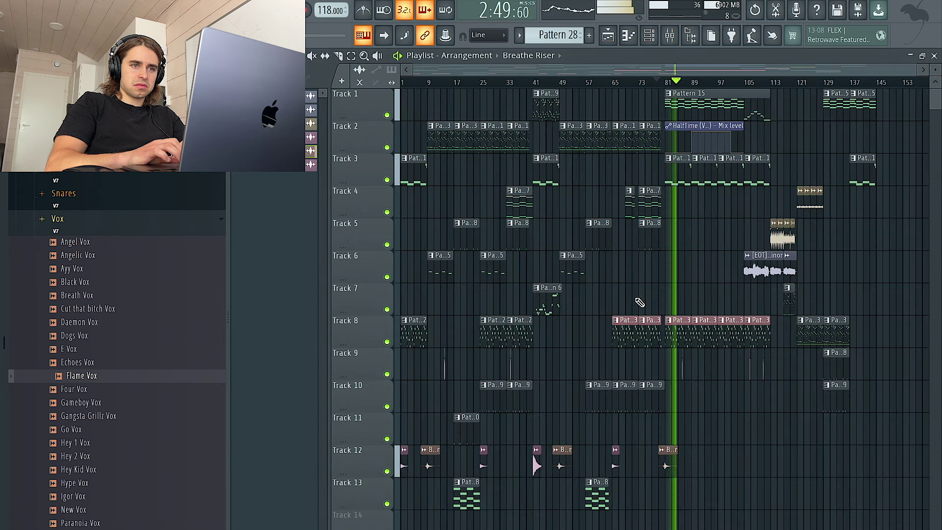
pyautogui.scroll(1, 675, 306)
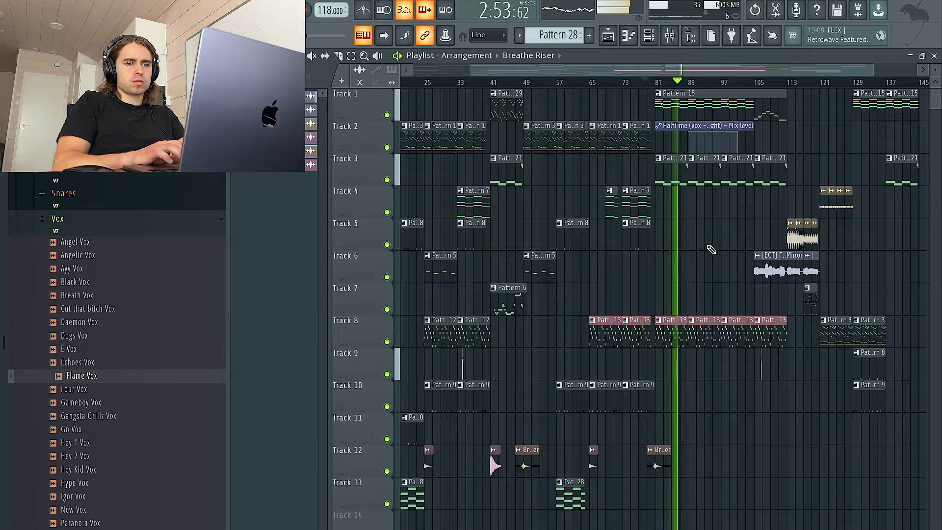
pyautogui.scroll(-1, 711, 249)
pyautogui.scroll(5, 707, 256)
pyautogui.scroll(3, 504, 425)
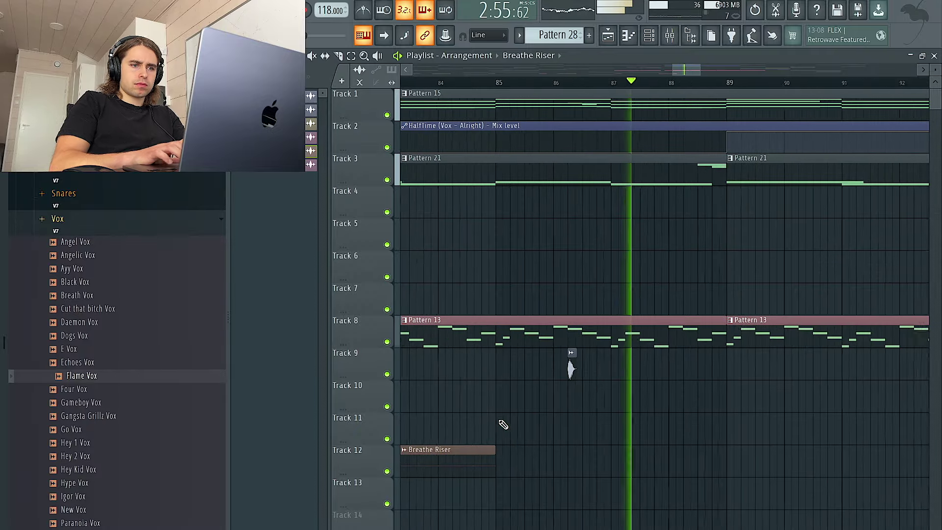
pyautogui.scroll(3, 504, 424)
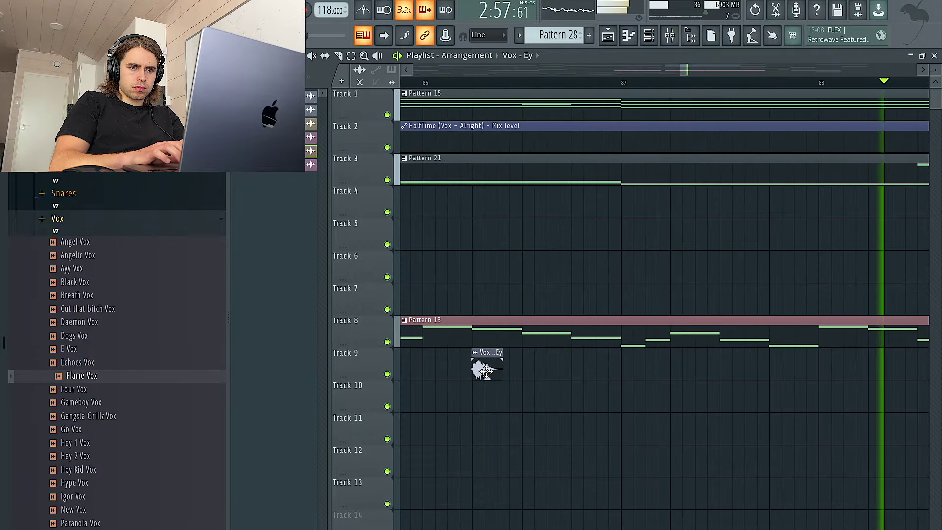
pyautogui.doubleClick(480, 369)
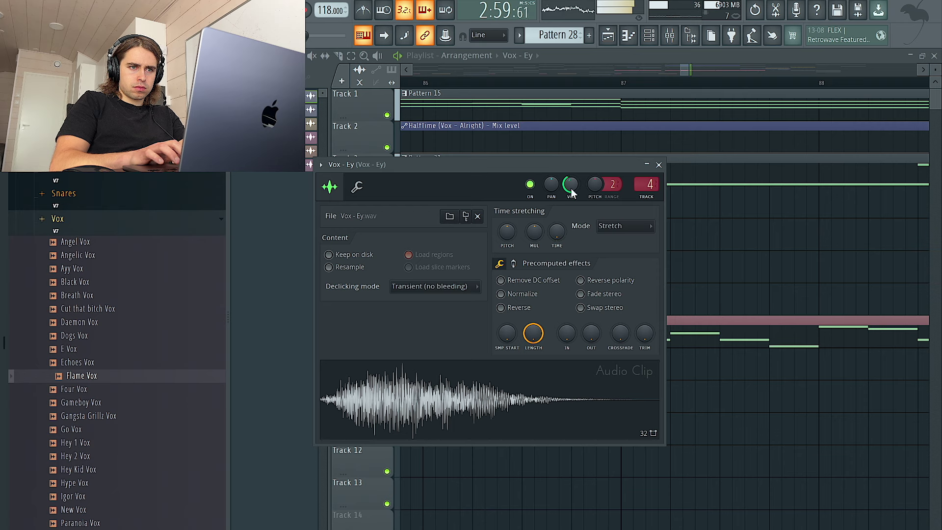
pyautogui.rightClick(709, 263)
# - Review the arrangement from bar 81 to bar 105 during playback to judge the section leading into the female vocal
pyautogui.scroll(-8, 620, 264)
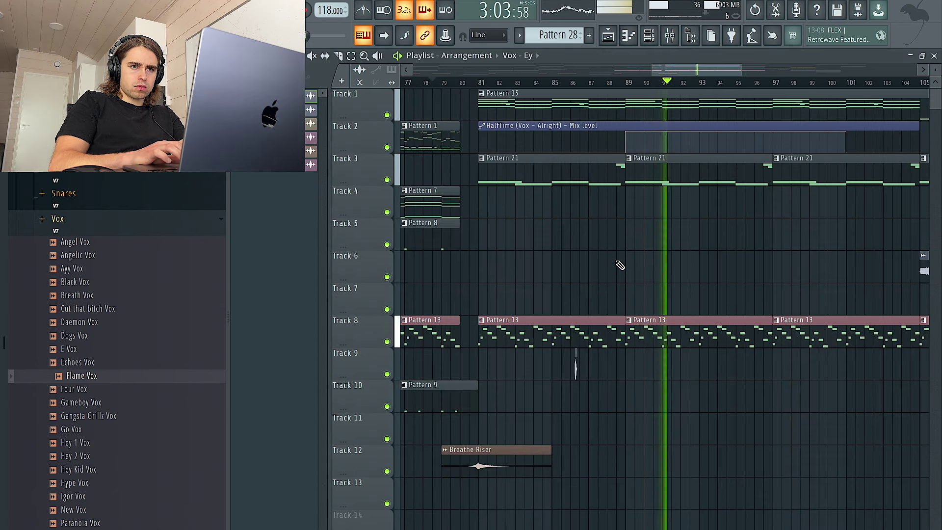
pyautogui.scroll(-4, 620, 265)
pyautogui.scroll(-3, 620, 265)
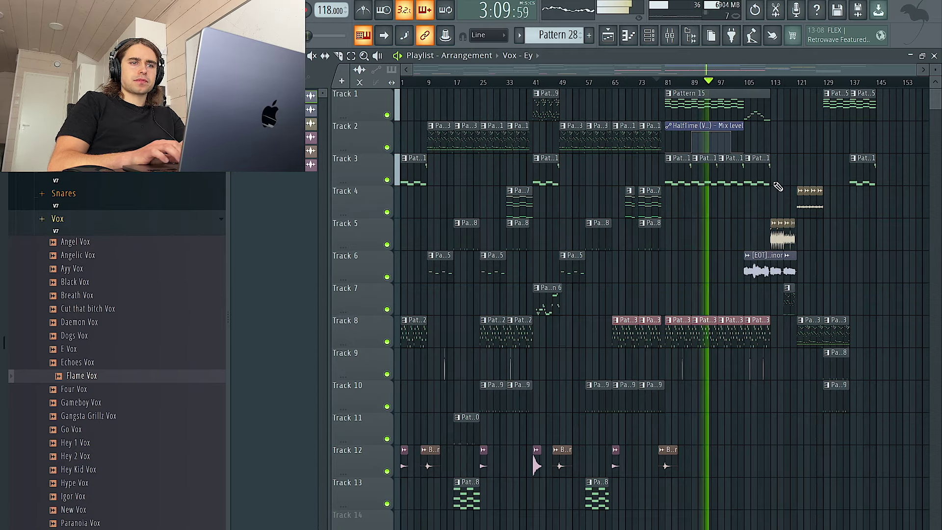
pyautogui.scroll(2, 778, 186)
pyautogui.scroll(-2, 778, 186)
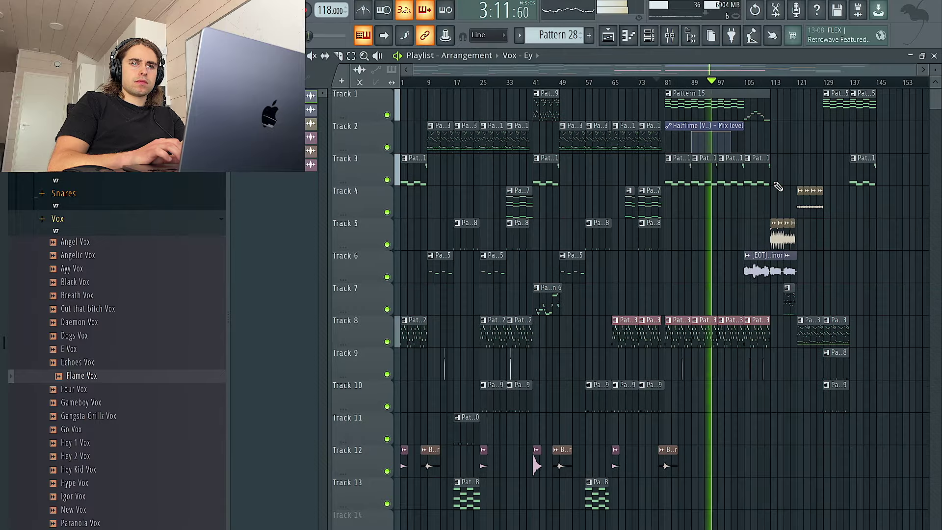
pyautogui.scroll(2, 744, 184)
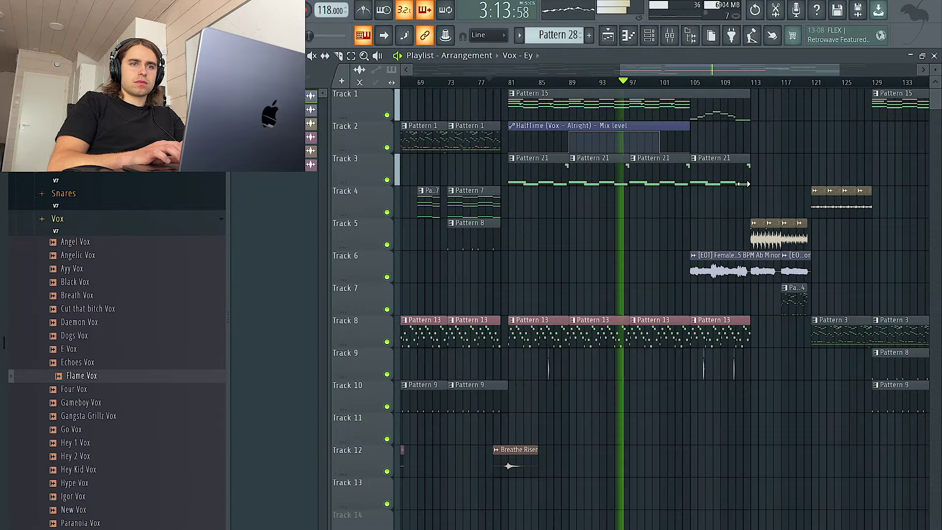
pyautogui.scroll(-2, 744, 183)
pyautogui.scroll(4, 744, 225)
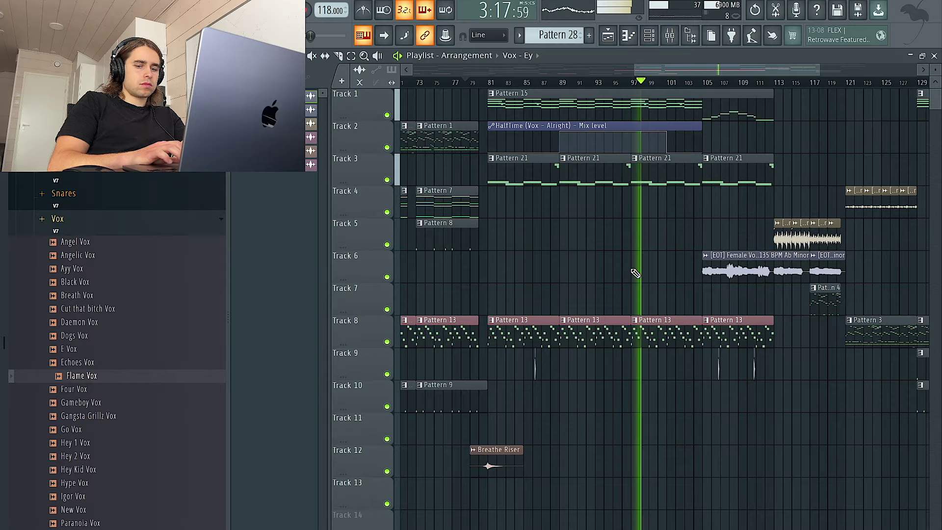
pyautogui.scroll(-4, 635, 273)
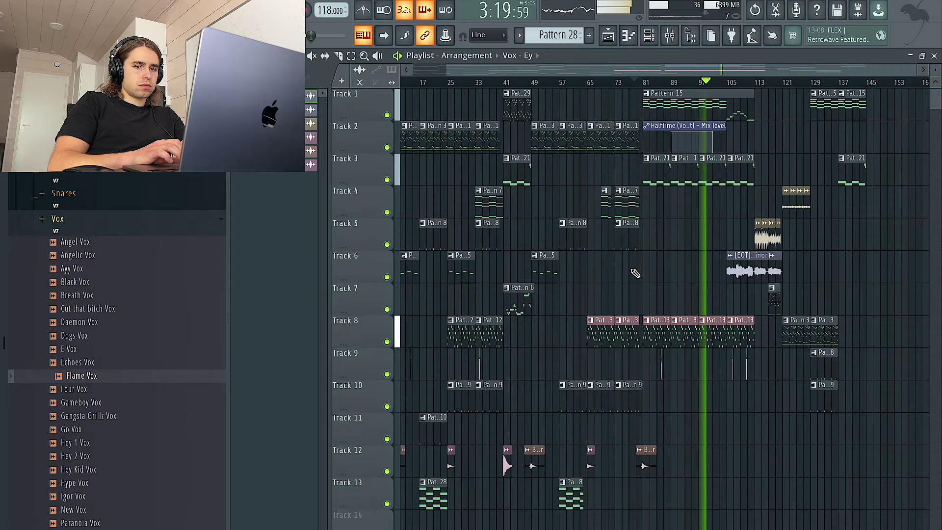
pyautogui.scroll(4, 636, 274)
pyautogui.scroll(-4, 648, 267)
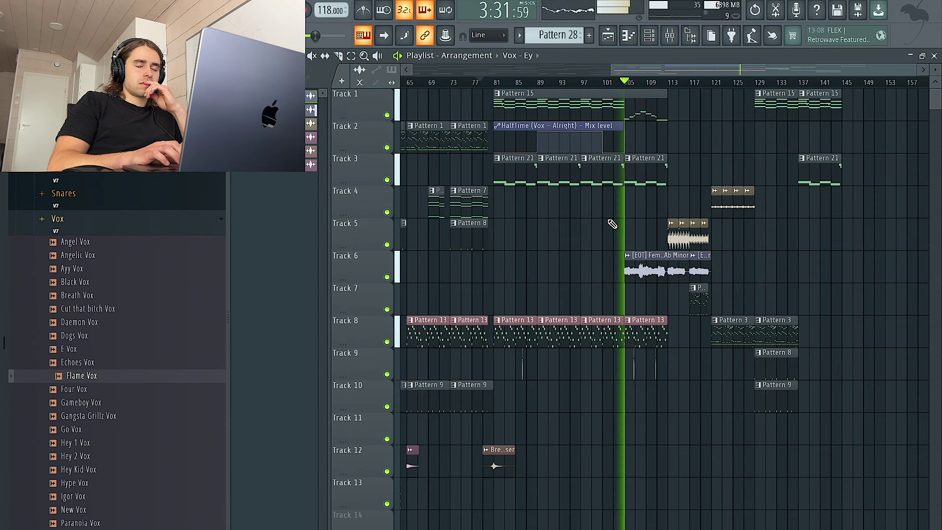
# - Inspect the channel settings of the Female Vocal 27 clip on Track 6 and the Synth Phrase 10 clip on Track 5
pyautogui.doubleClick(643, 264)
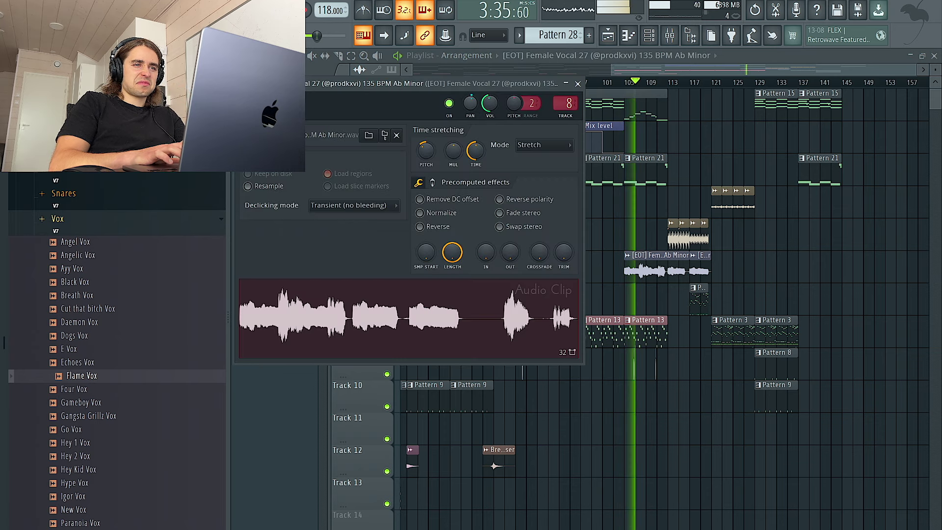
pyautogui.rightClick(662, 144)
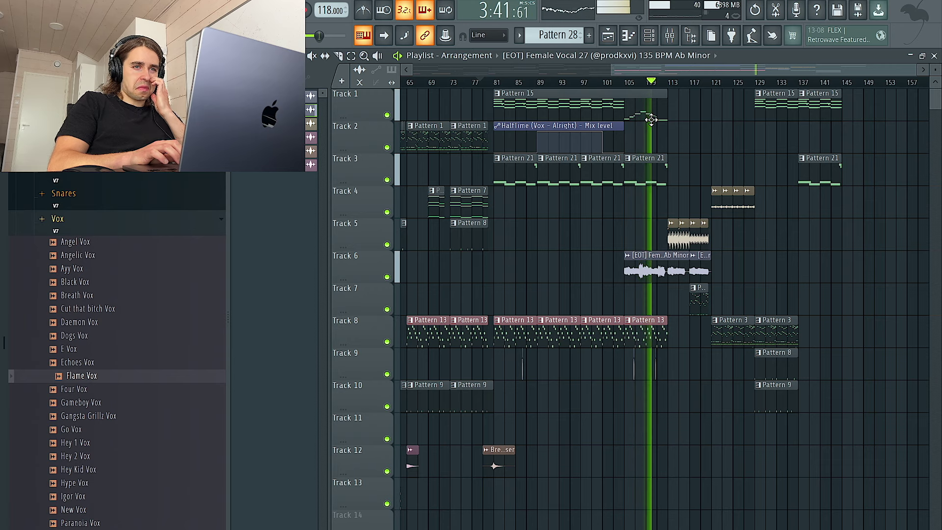
pyautogui.keyDown('ctrl'); pyautogui.scroll(3, 717, 191); pyautogui.keyUp('ctrl')
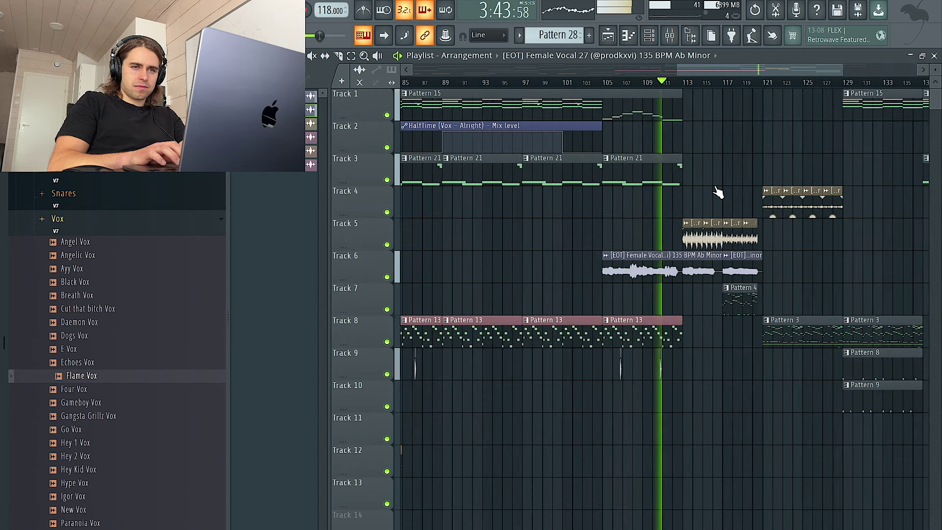
pyautogui.keyDown('ctrl'); pyautogui.scroll(2, 665, 378); pyautogui.keyUp('ctrl')
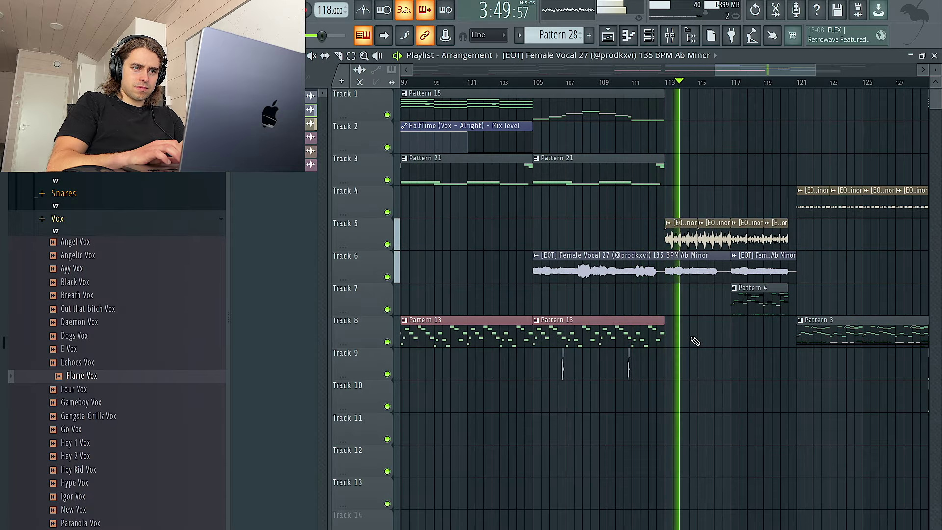
pyautogui.keyDown('ctrl'); pyautogui.scroll(-3, 696, 341); pyautogui.keyUp('ctrl')
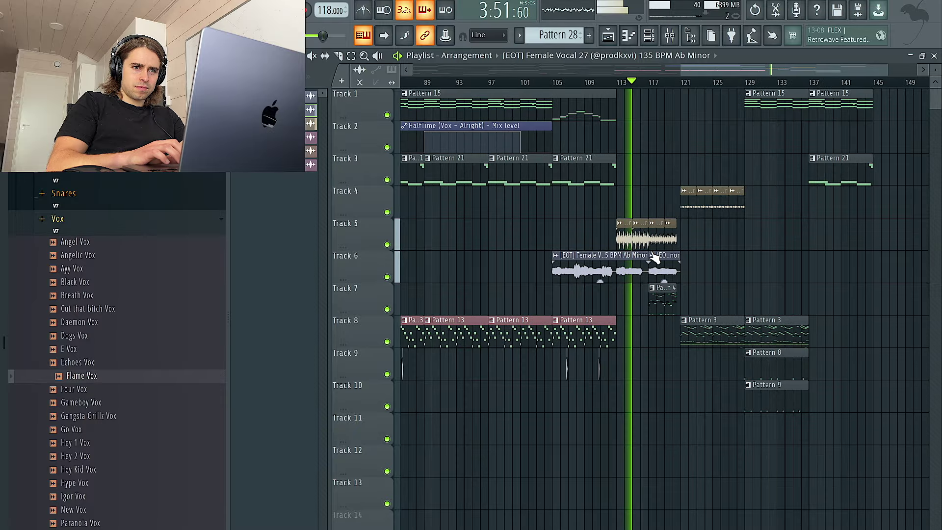
pyautogui.doubleClick(641, 239)
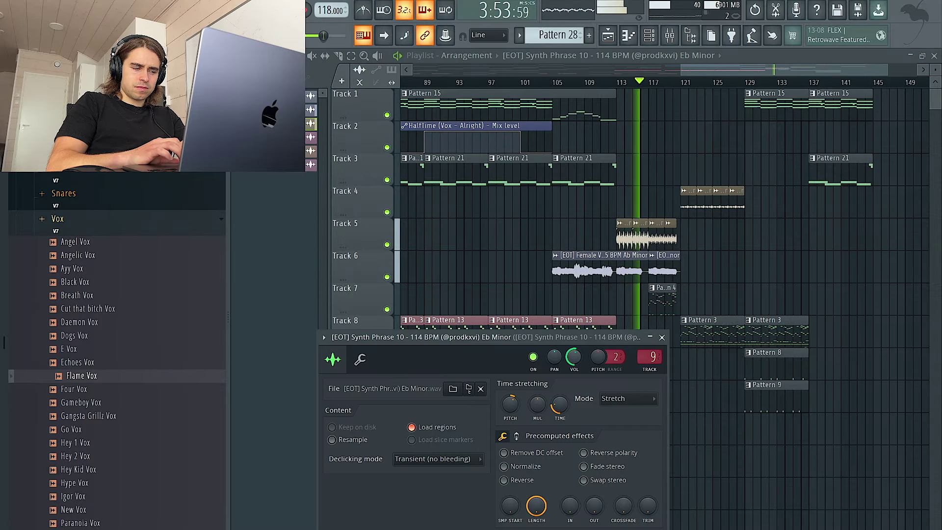
pyautogui.rightClick(637, 203)
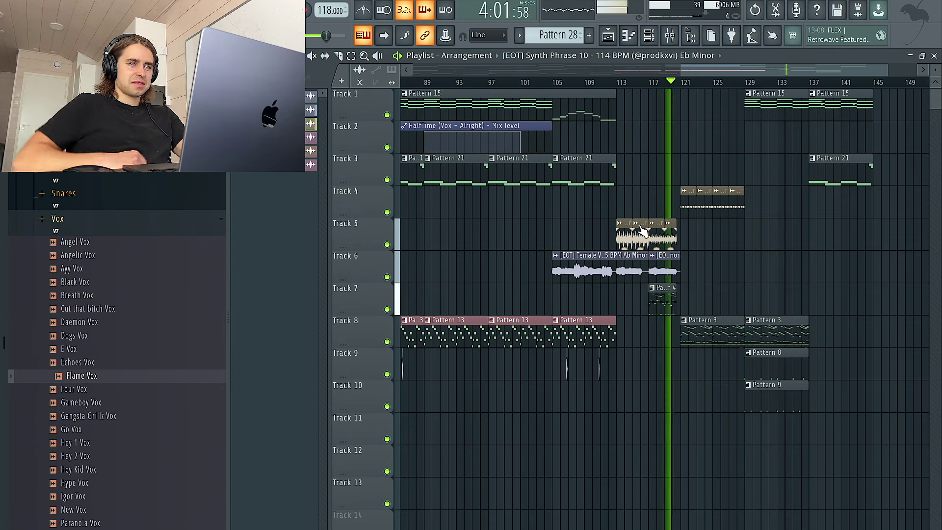
# - Review the arrangement from bar 113 to bar 129 during playback, including the synth phrase clips and the Pattern 3 section
pyautogui.scroll(4, 773, 282)
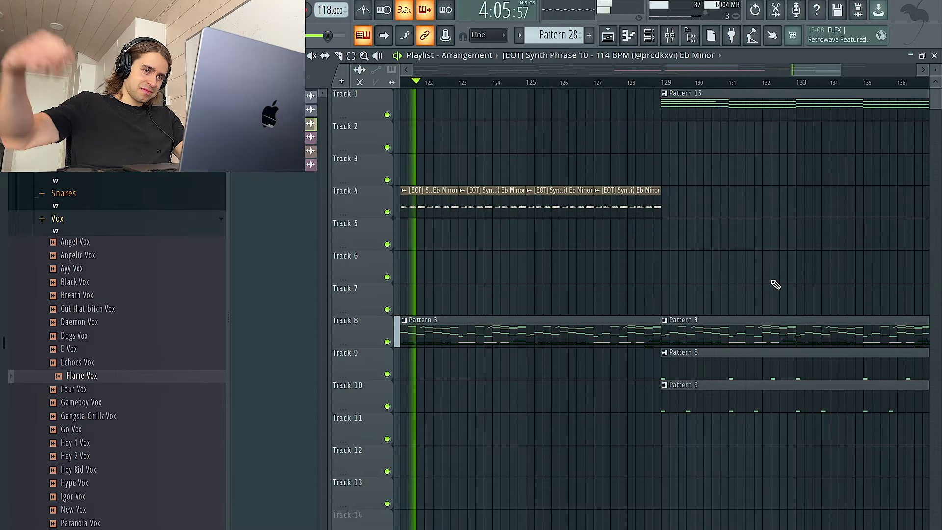
pyautogui.scroll(-3, 775, 281)
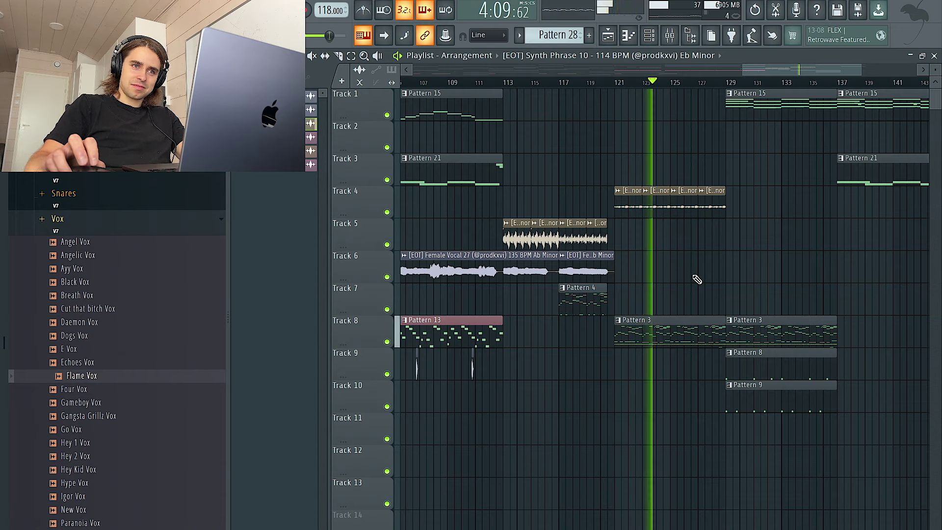
pyautogui.scroll(-4, 736, 287)
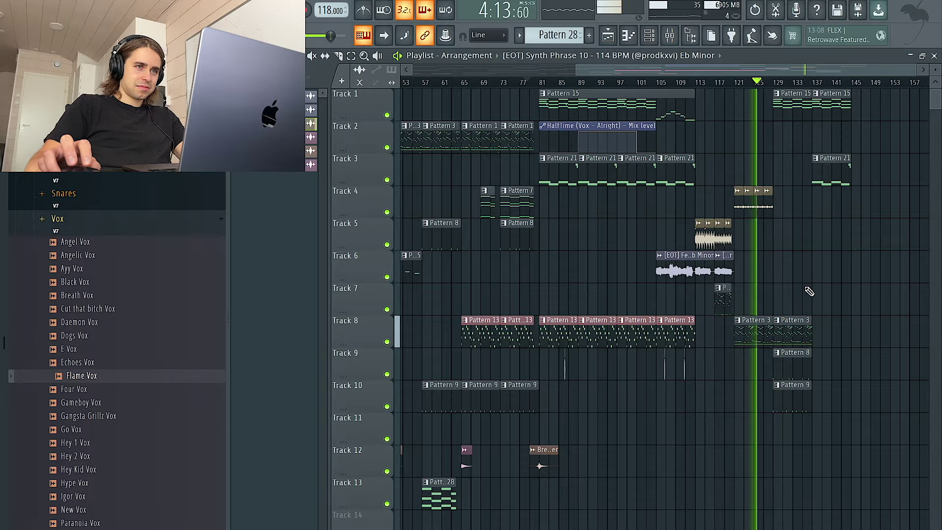
pyautogui.scroll(-1, 805, 290)
pyautogui.scroll(3, 542, 472)
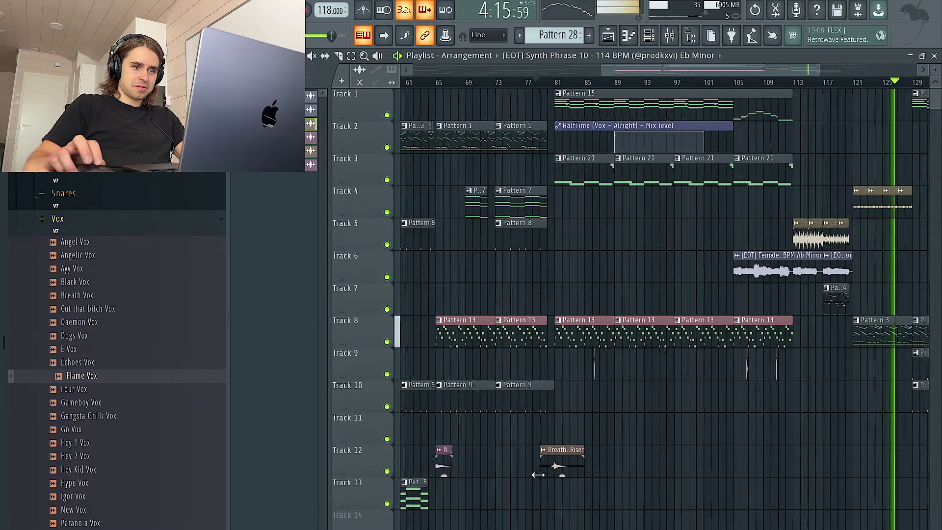
pyautogui.hscroll(-4, 552, 456)
pyautogui.click(459, 463)
pyautogui.moveTo(459, 464); pyautogui.dragTo(777, 433)
pyautogui.keyDown('ctrl'); pyautogui.click(786, 435); pyautogui.keyUp('ctrl')
pyautogui.press('Delete')
# - Place a copy of the Noise Fall clip at bar 137 on Track 12
pyautogui.scroll(-4, 757, 431)
pyautogui.scroll(-1, 732, 434)
pyautogui.scroll(-3, 732, 435)
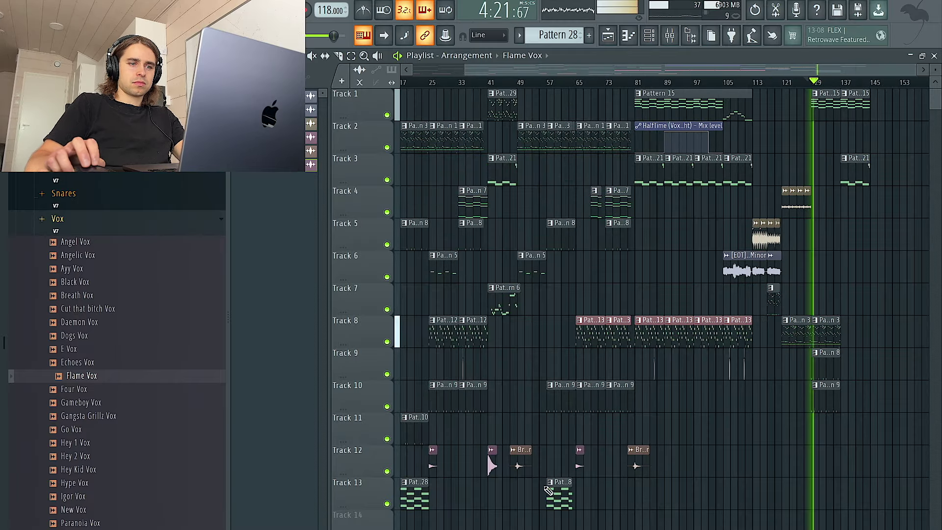
pyautogui.scroll(5, 572, 477)
pyautogui.click(609, 466)
pyautogui.moveTo(608, 466); pyautogui.dragTo(830, 459)
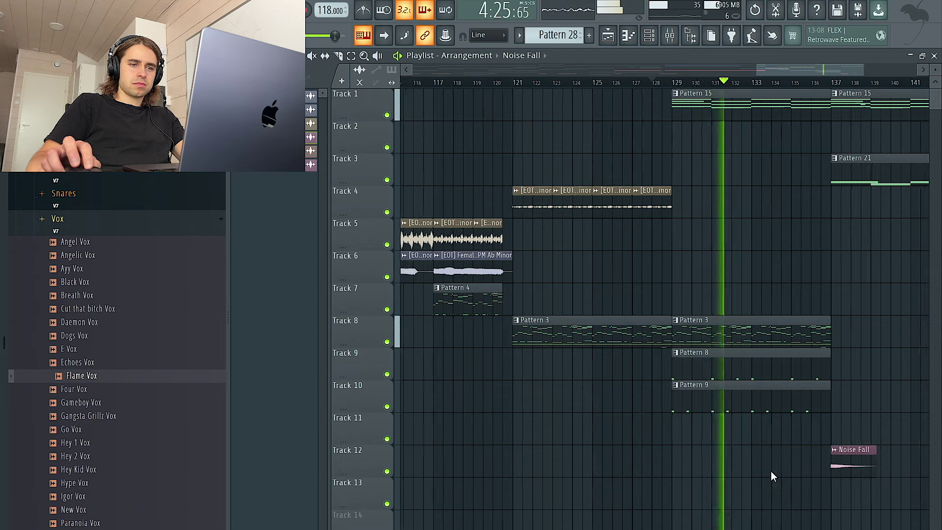
# - Layer a Flame Vox clip over the Noise Fall clip at bar 137 on Track 12
pyautogui.scroll(-5, 772, 476)
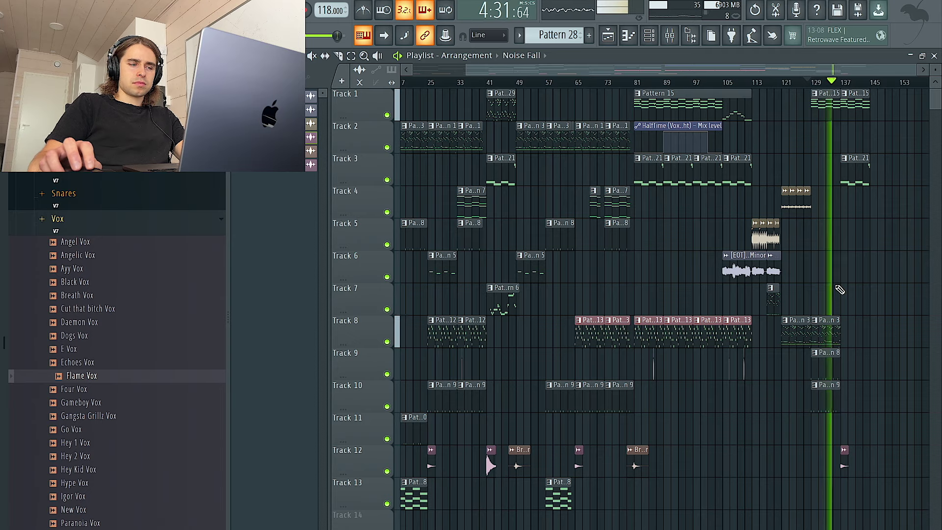
pyautogui.scroll(5, 840, 290)
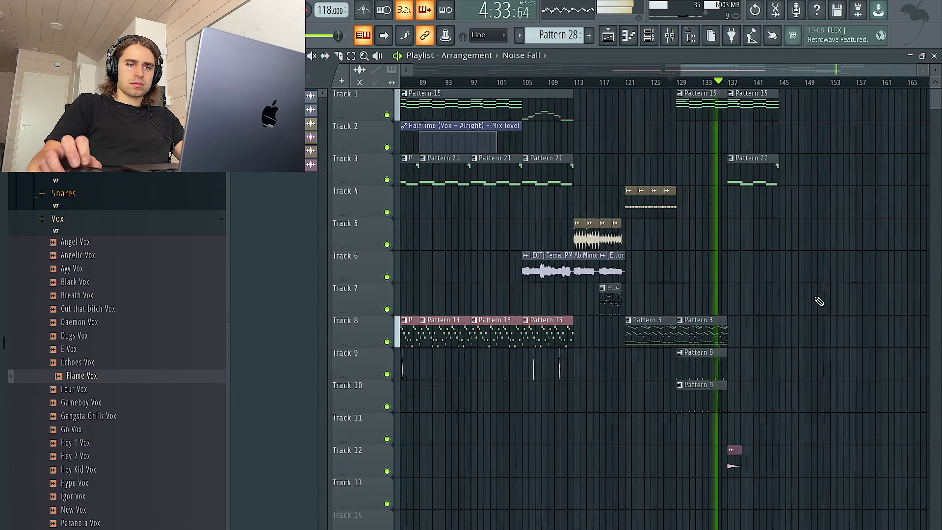
pyautogui.scroll(5, 754, 309)
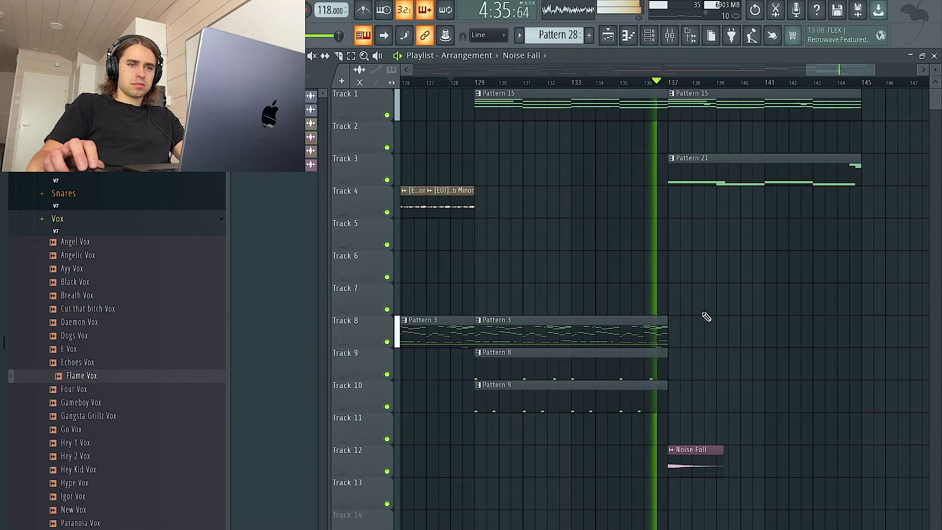
pyautogui.scroll(-3, 849, 381)
pyautogui.scroll(-4, 850, 386)
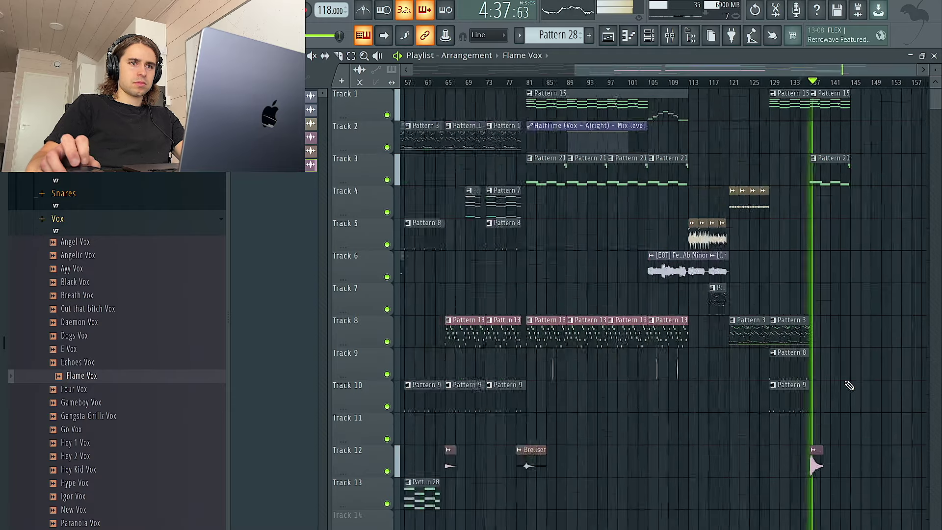
pyautogui.scroll(-10, 849, 385)
pyautogui.scroll(10, 885, 363)
pyautogui.scroll(-4, 881, 355)
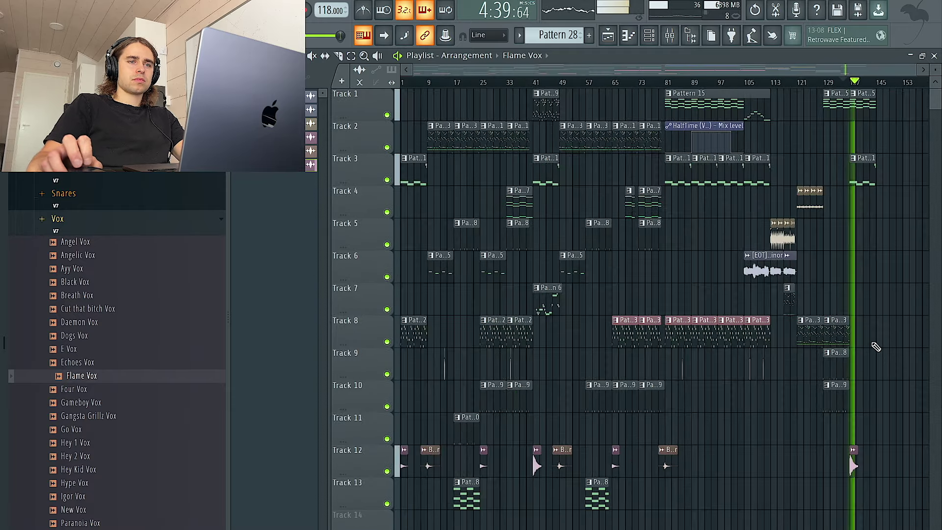
# - Look through the channel list in the channel rack and return to the playlist
pyautogui.press('F6')
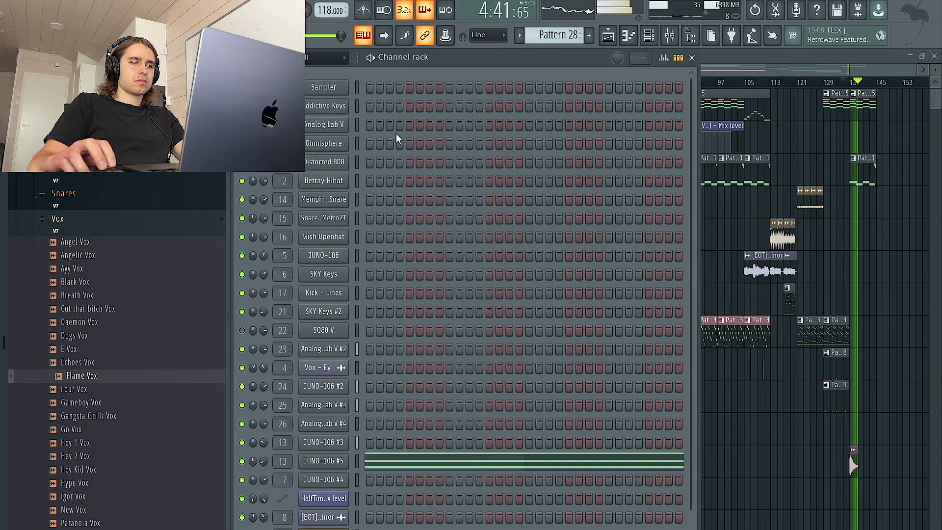
pyautogui.scroll(-3, 428, 128)
pyautogui.press('F6')
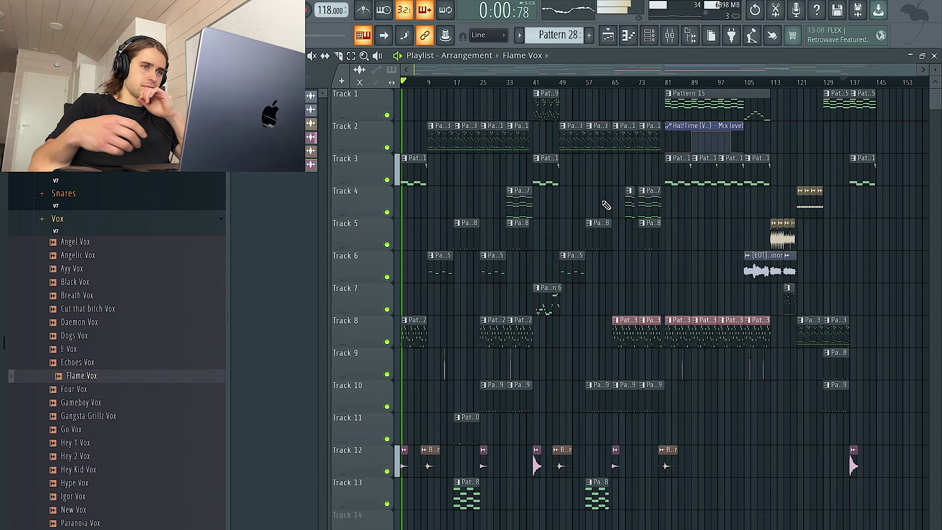
pyautogui.scroll(5, 330, 291)
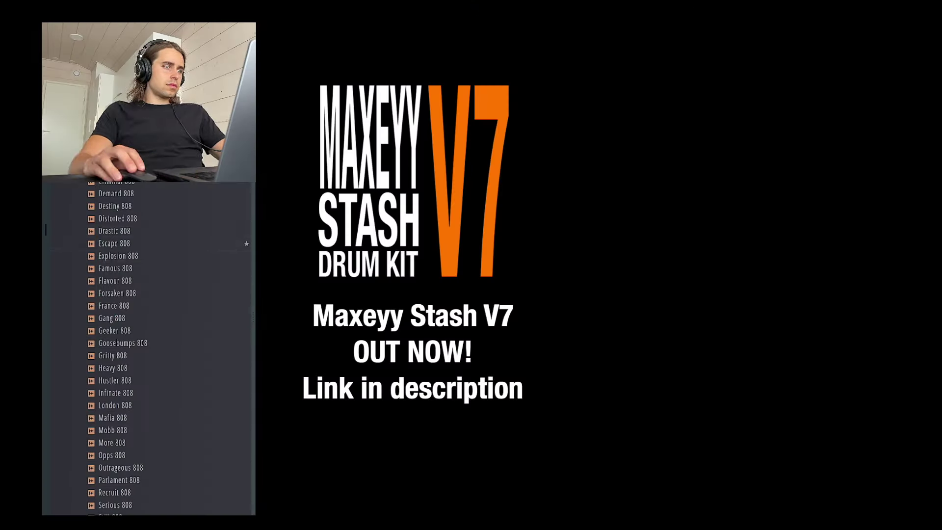
# - Browse the V7 drum kit's samples from the 808s through the kicks to the openhats, auditioning several of them
pyautogui.scroll(-5, 126, 442)
pyautogui.click(126, 466)
pyautogui.scroll(-15, 121, 439)
pyautogui.click(127, 391)
pyautogui.scroll(-6, 130, 366)
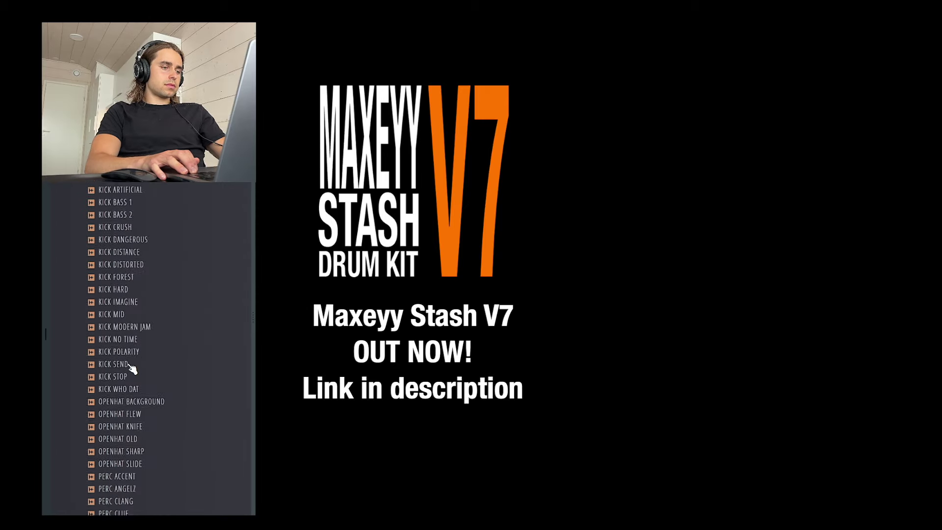
pyautogui.scroll(-8, 128, 364)
pyautogui.click(112, 425)
pyautogui.scroll(-5, 112, 425)
pyautogui.click(123, 395)
pyautogui.scroll(-5, 123, 379)
pyautogui.click(120, 421)
pyautogui.scroll(-6, 119, 423)
pyautogui.click(112, 433)
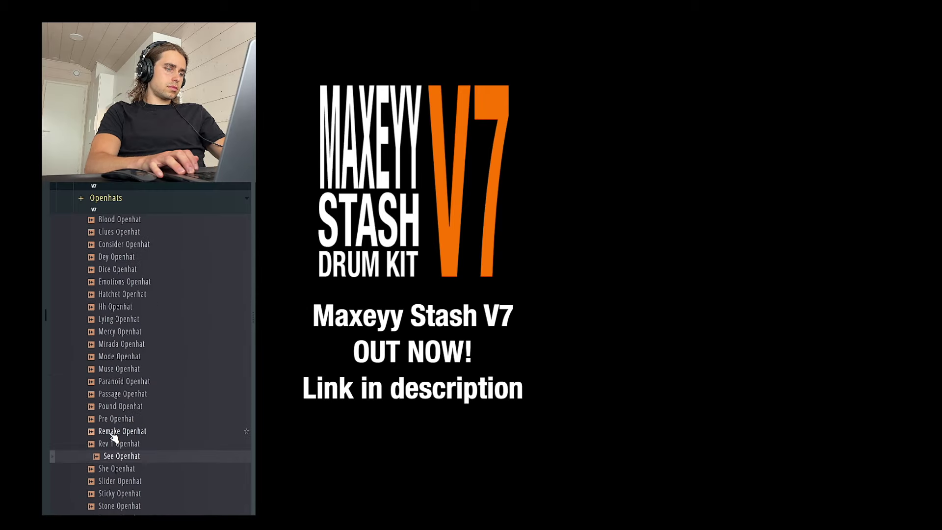